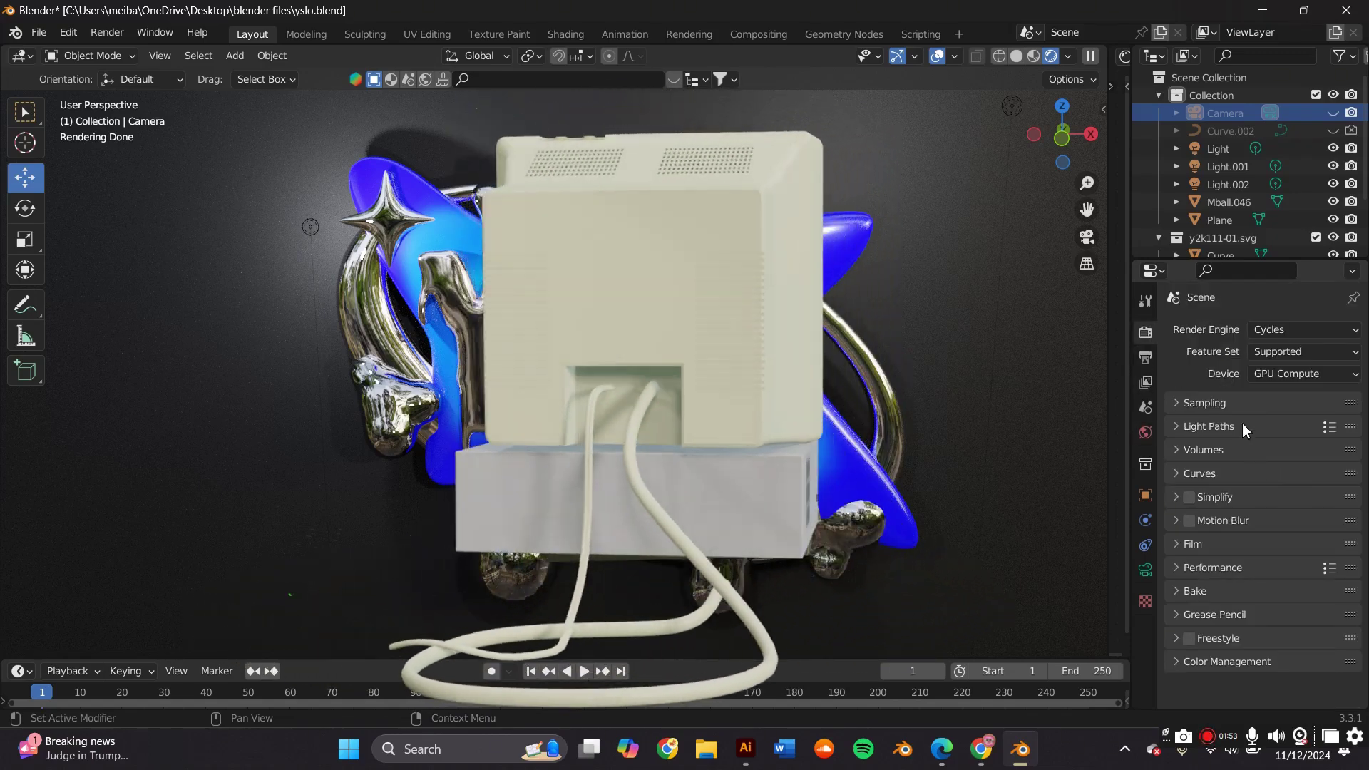
Expand the Cycles Sampling settings and enter 2 in one of the sampling values.
{"action": "left_click", "coordinate": [1239, 405]}
{"action": "left_click", "coordinate": [1300, 590]}
{"action": "type", "text": "2"}
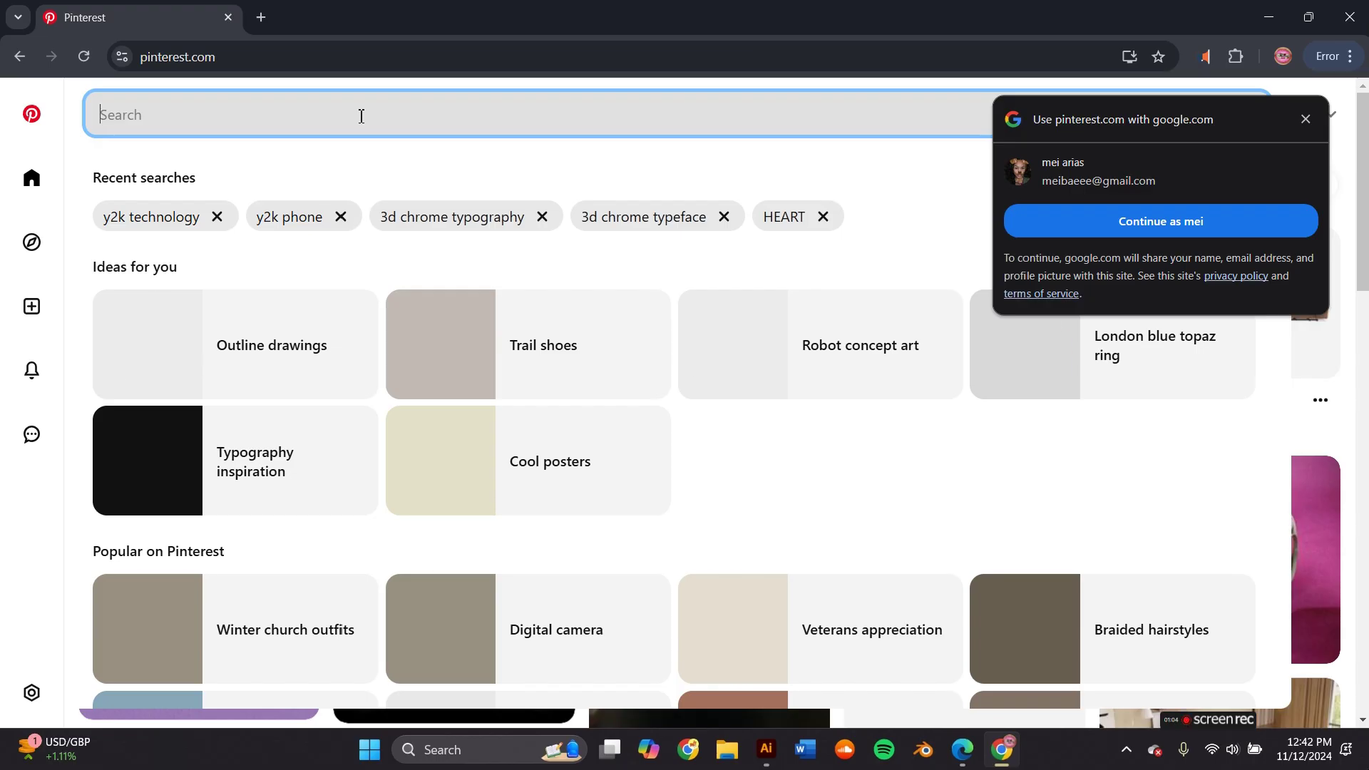
Switch to Pinterest in Chrome, dismiss the Google sign-in prompt and search for "y2k logp".
{"action": "left_click", "coordinate": [1314, 116]}
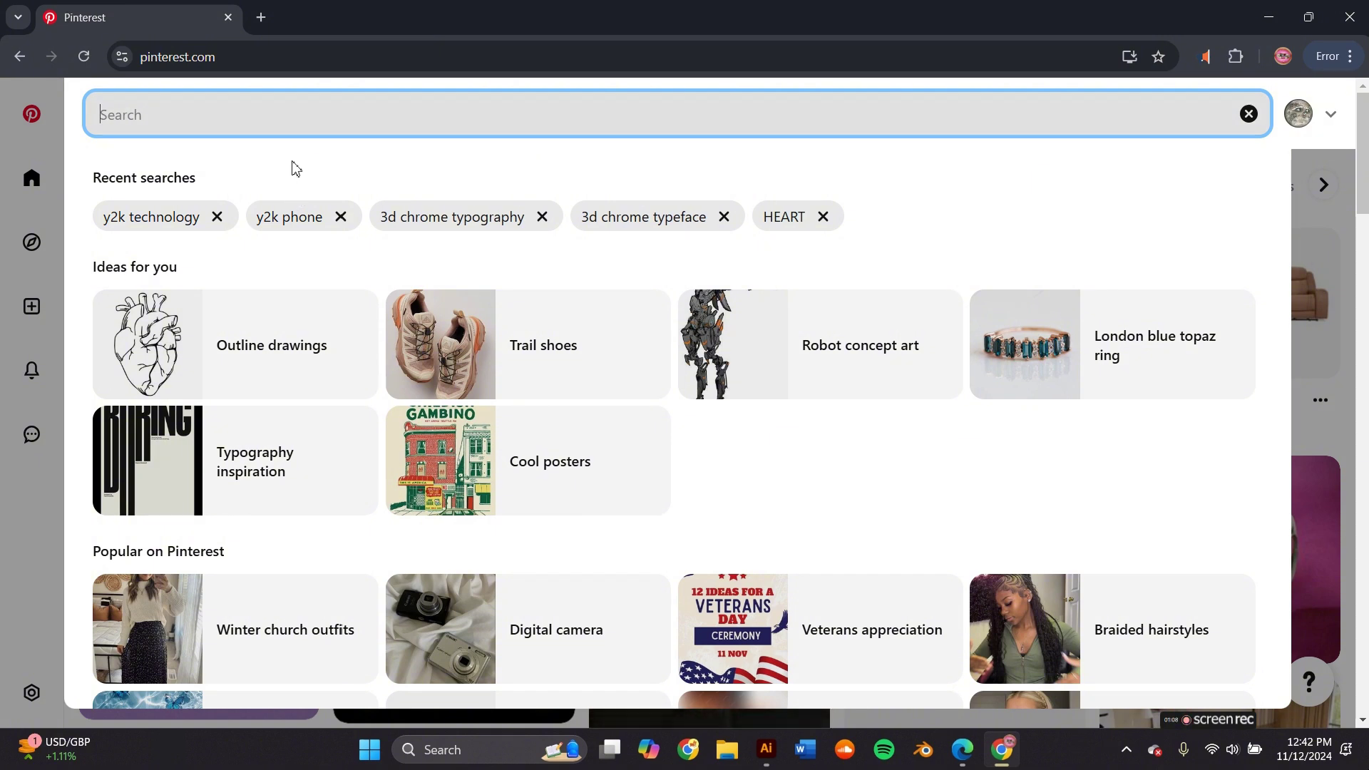
{"action": "type", "text": "y"}
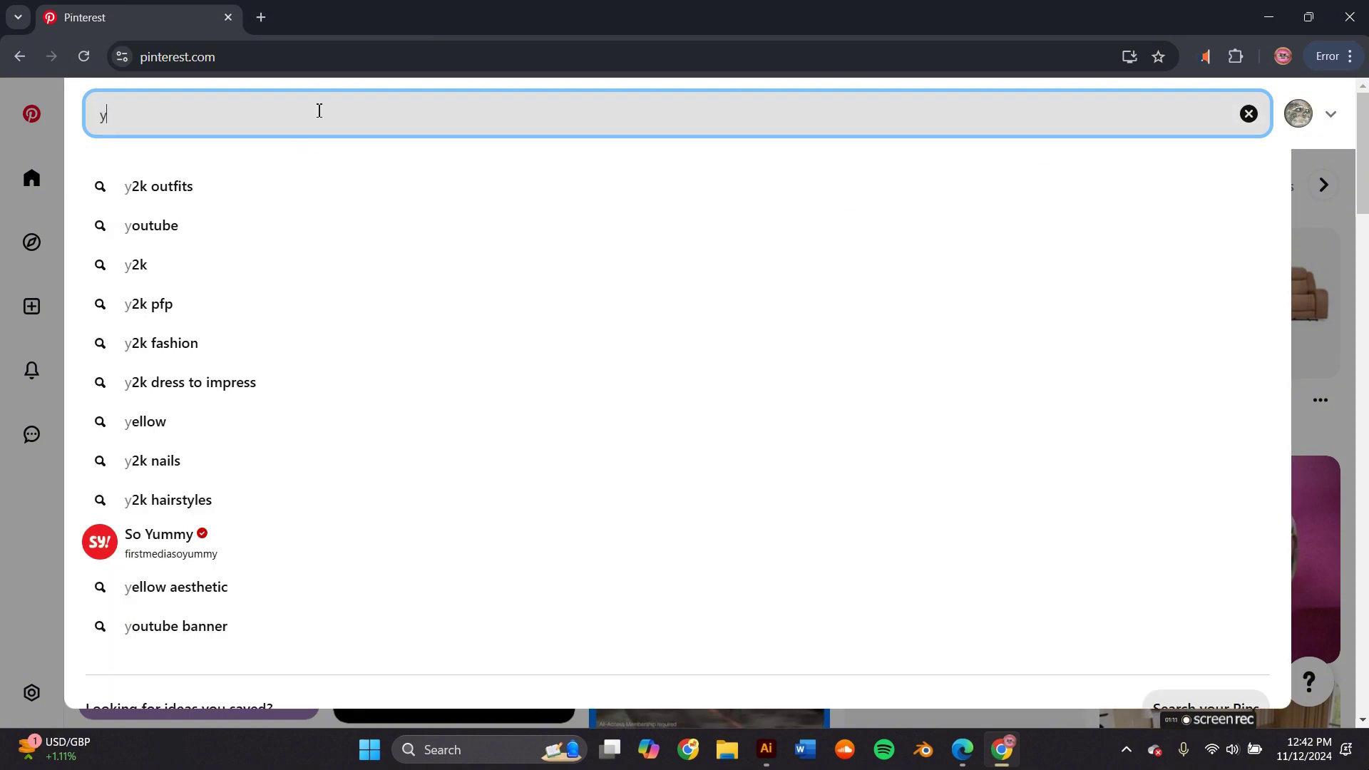
{"action": "type", "text": "2k logp"}
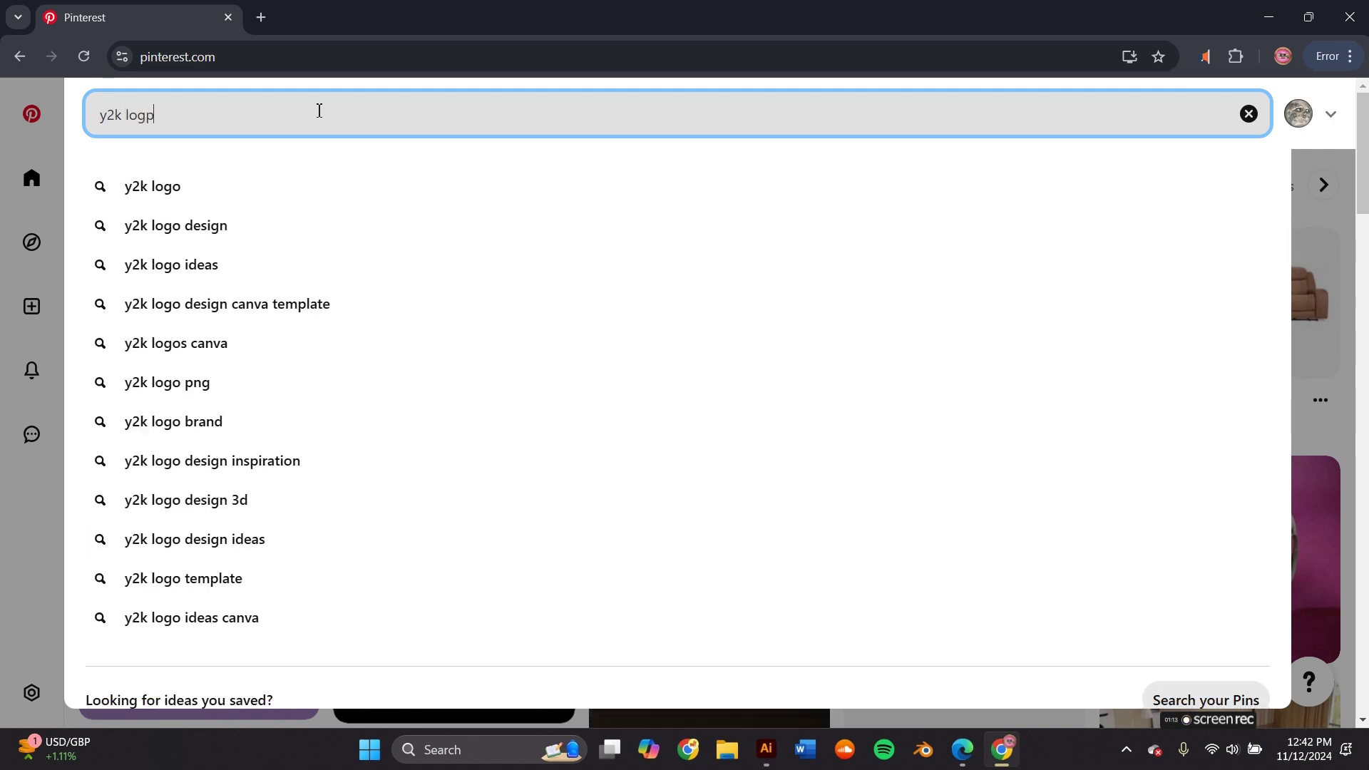
{"action": "key", "text": "Return"}
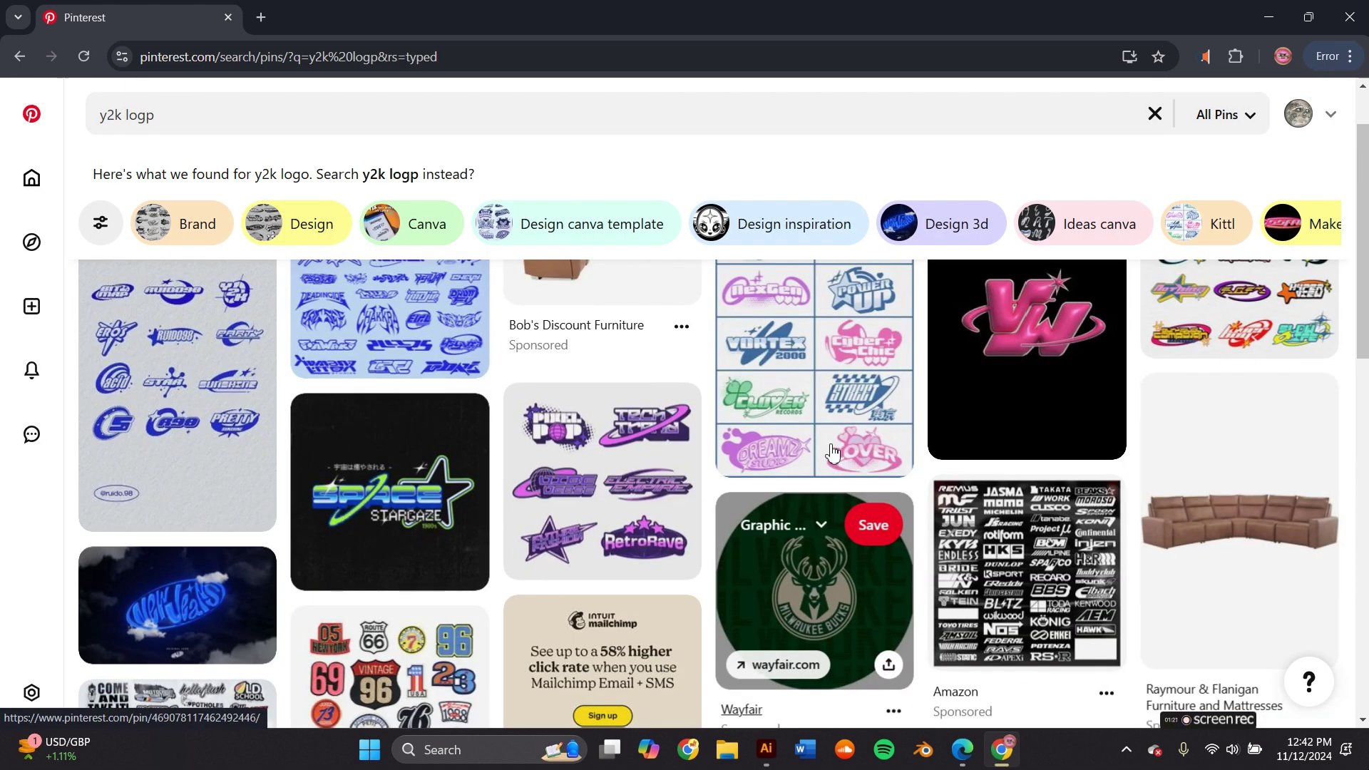
Browse the Y2K logo search results for lettering styles, shapes and layouts to use as design inspiration.
{"action": "scroll", "coordinate": [832, 453], "scroll_direction": "down", "scroll_amount": 5}
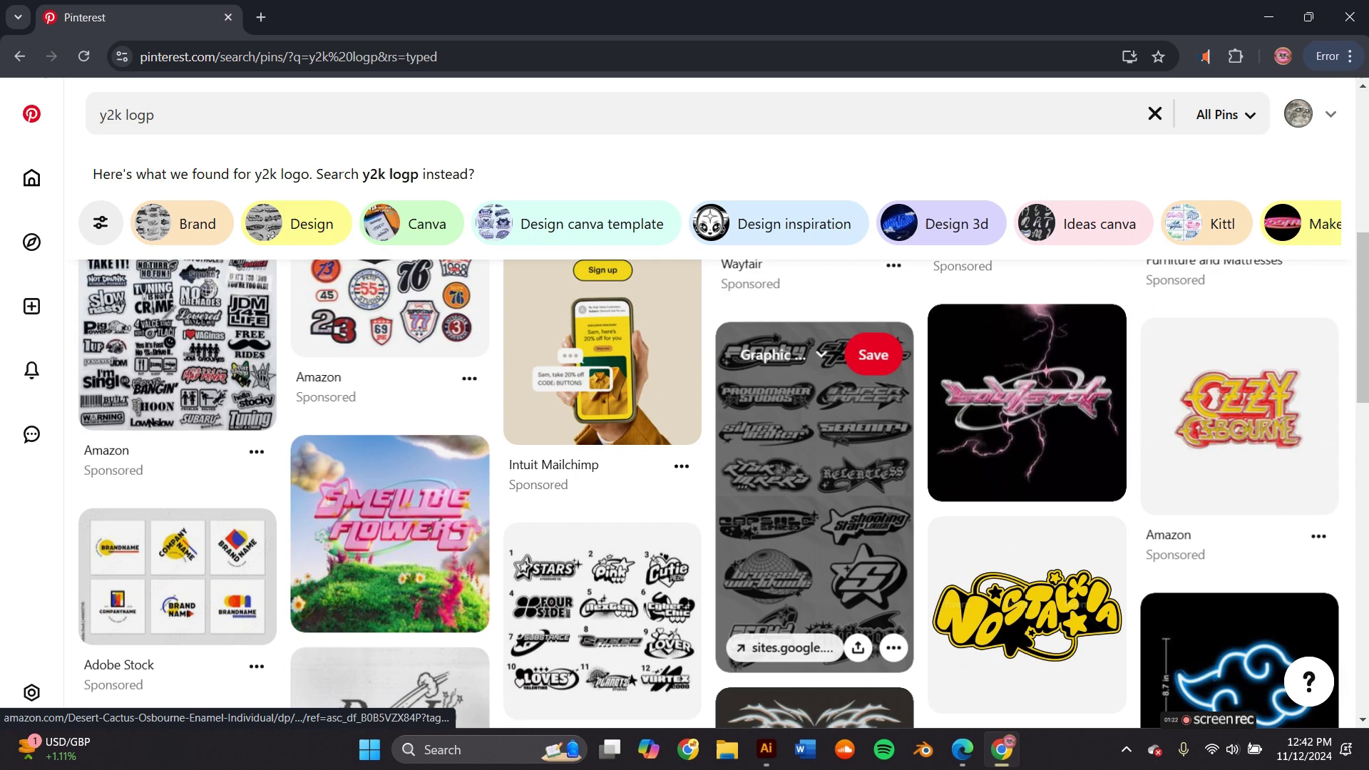
{"action": "scroll", "coordinate": [684, 492], "scroll_direction": "down", "scroll_amount": 3}
{"action": "scroll", "coordinate": [684, 492], "scroll_direction": "down", "scroll_amount": 6}
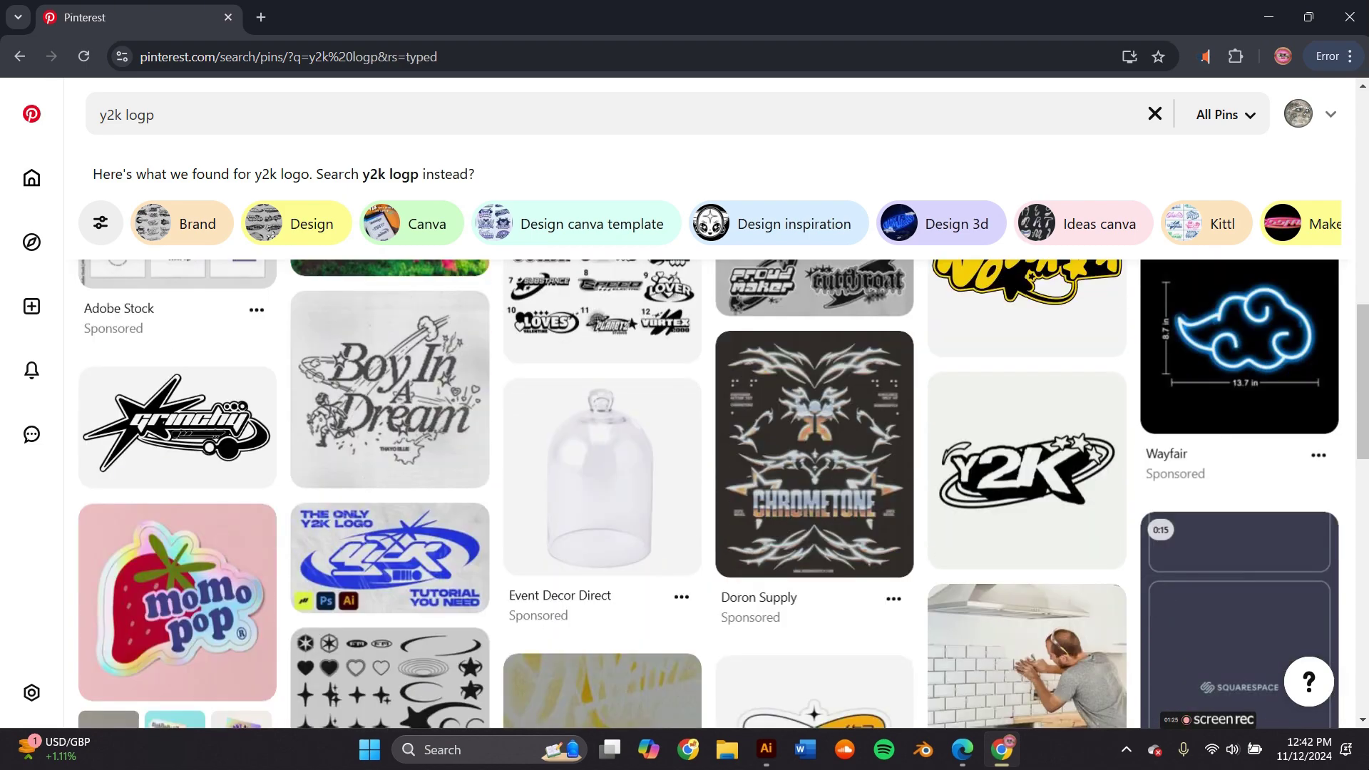
{"action": "scroll", "coordinate": [684, 492], "scroll_direction": "down", "scroll_amount": 10}
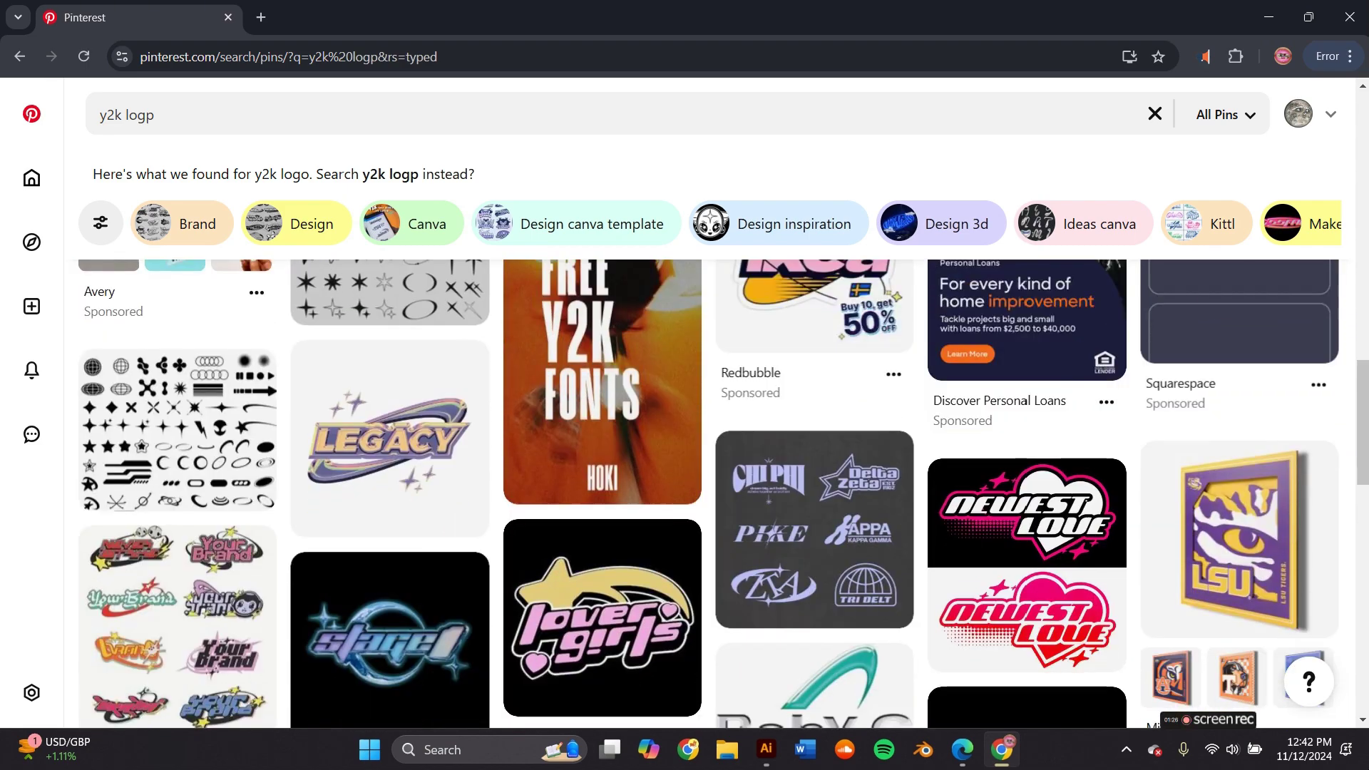
{"action": "scroll", "coordinate": [684, 492], "scroll_direction": "down", "scroll_amount": 6}
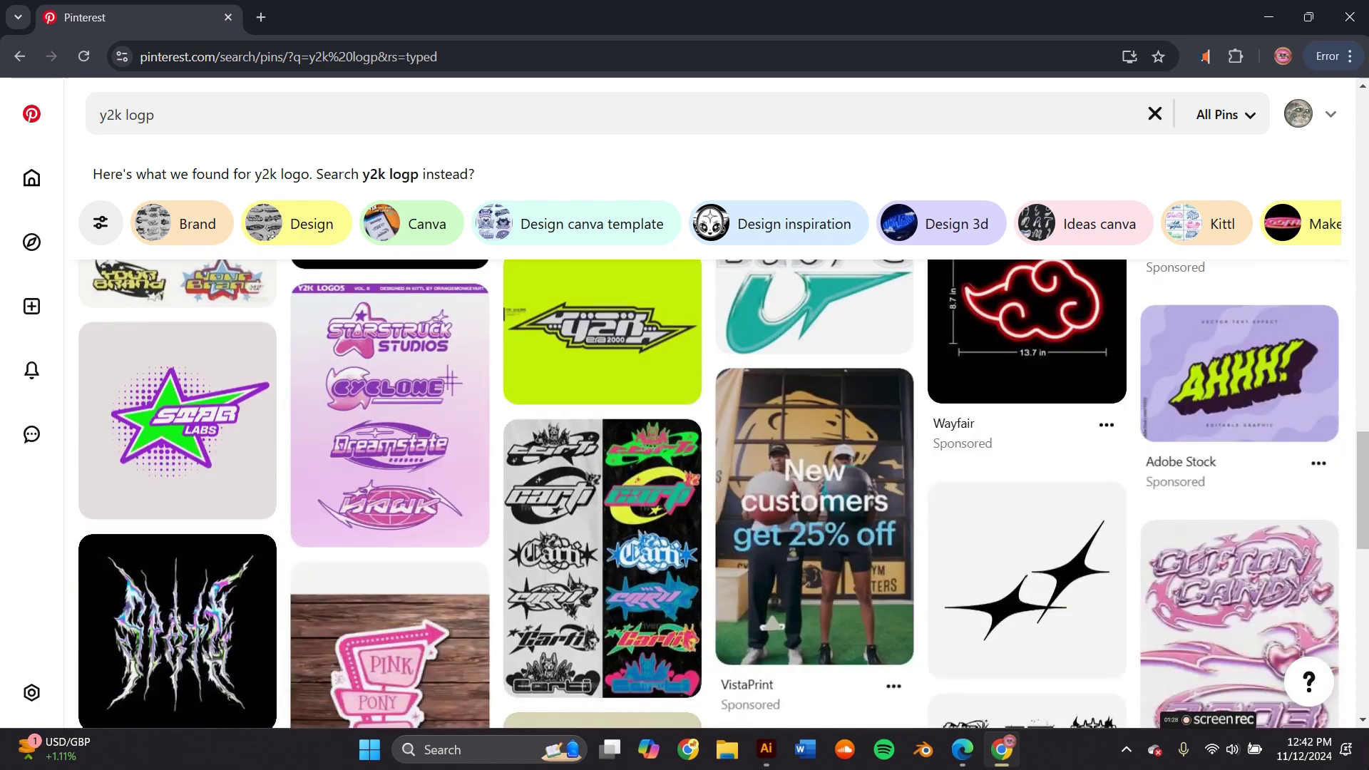
{"action": "scroll", "coordinate": [684, 492], "scroll_direction": "down", "scroll_amount": 5}
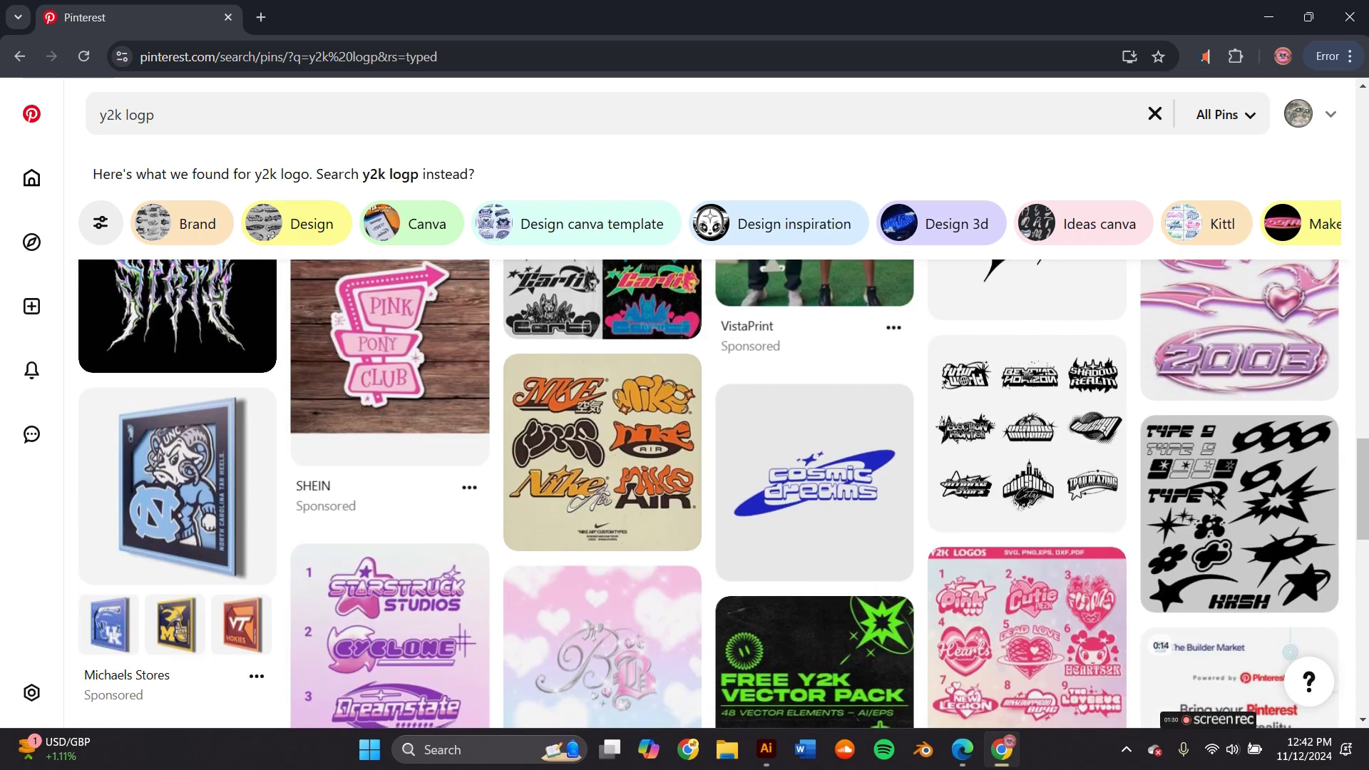
{"action": "scroll", "coordinate": [684, 492], "scroll_direction": "down", "scroll_amount": 5}
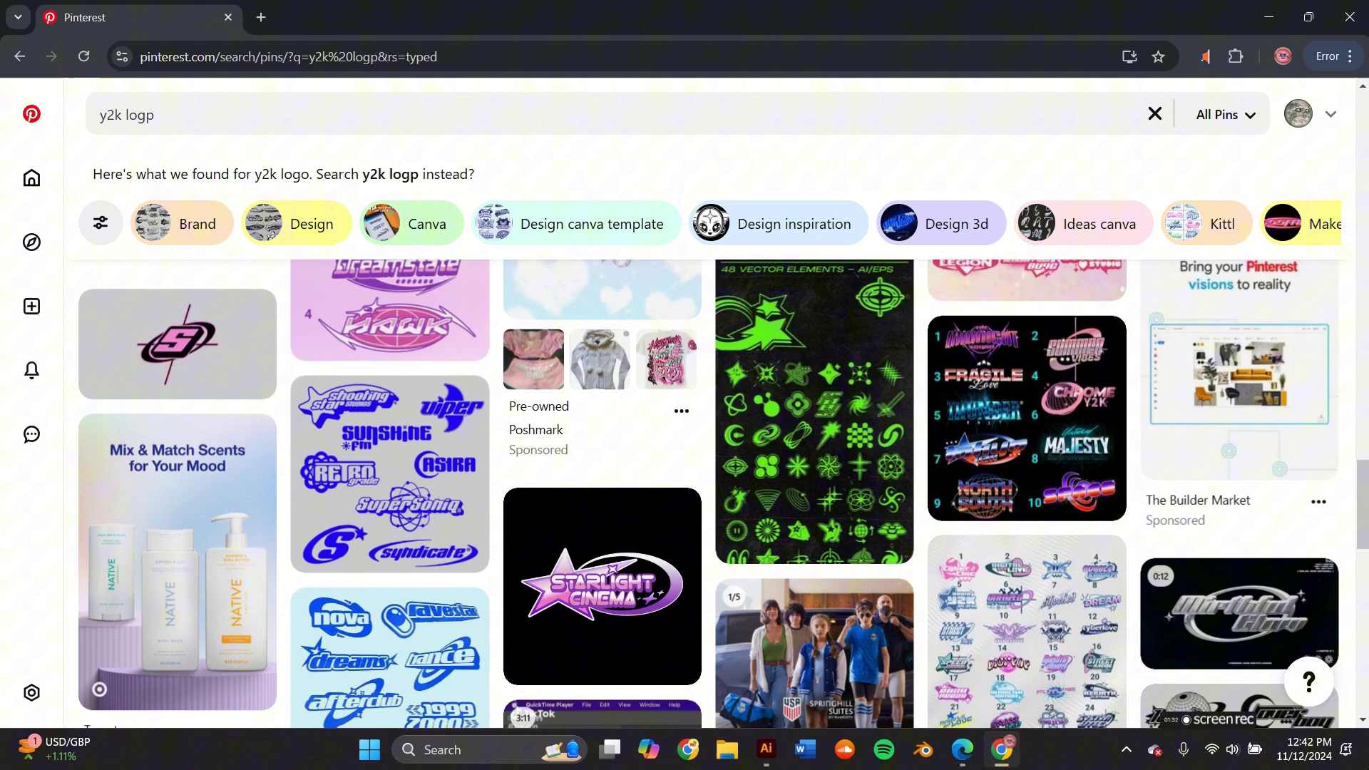
{"action": "scroll", "coordinate": [684, 492], "scroll_direction": "down", "scroll_amount": 7}
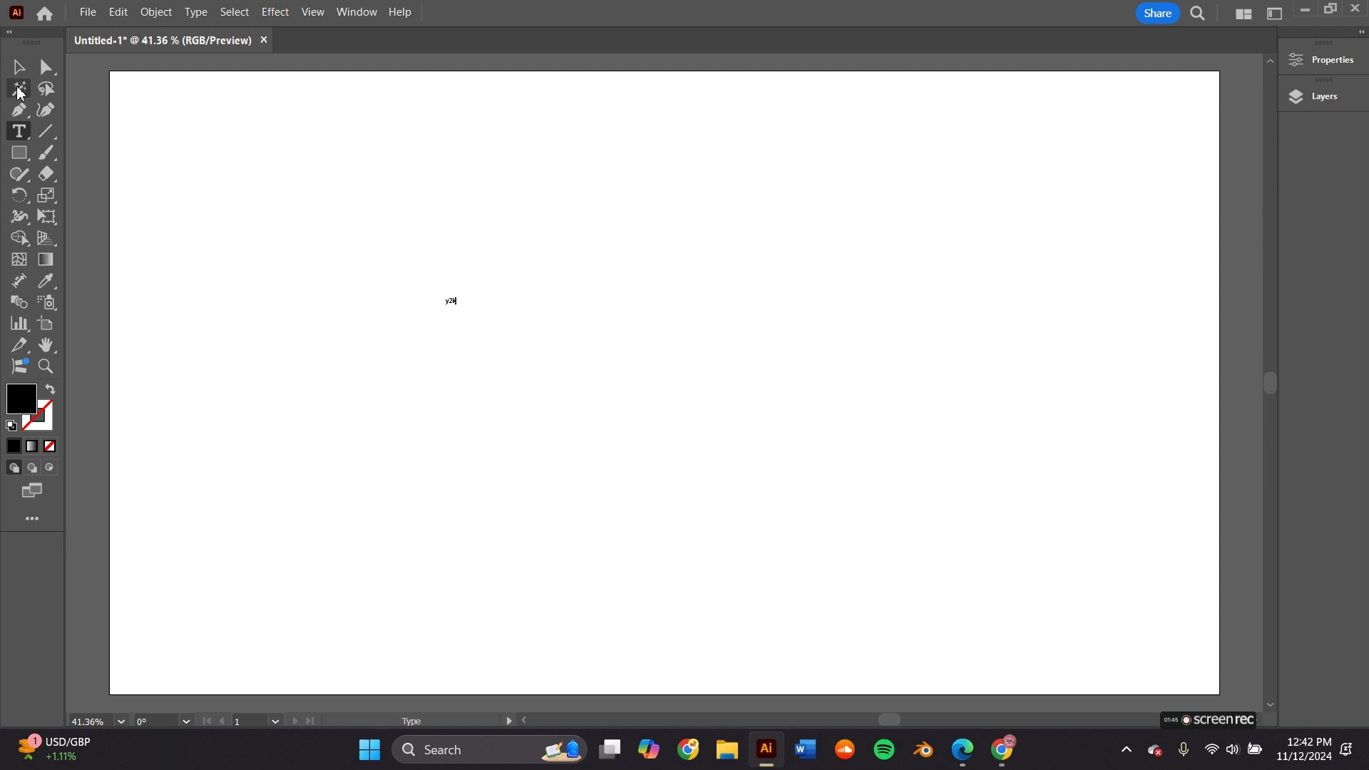
Switch to Illustrator, finish the y2k text entry and enlarge the text proportionally near the middle of the artboard.
{"action": "key", "text": "Escape"}
{"action": "left_click_drag", "start_coordinate": [471, 311], "coordinate": [883, 504], "text": "shift"}
{"action": "left_click_drag", "start_coordinate": [729, 442], "coordinate": [727, 383]}
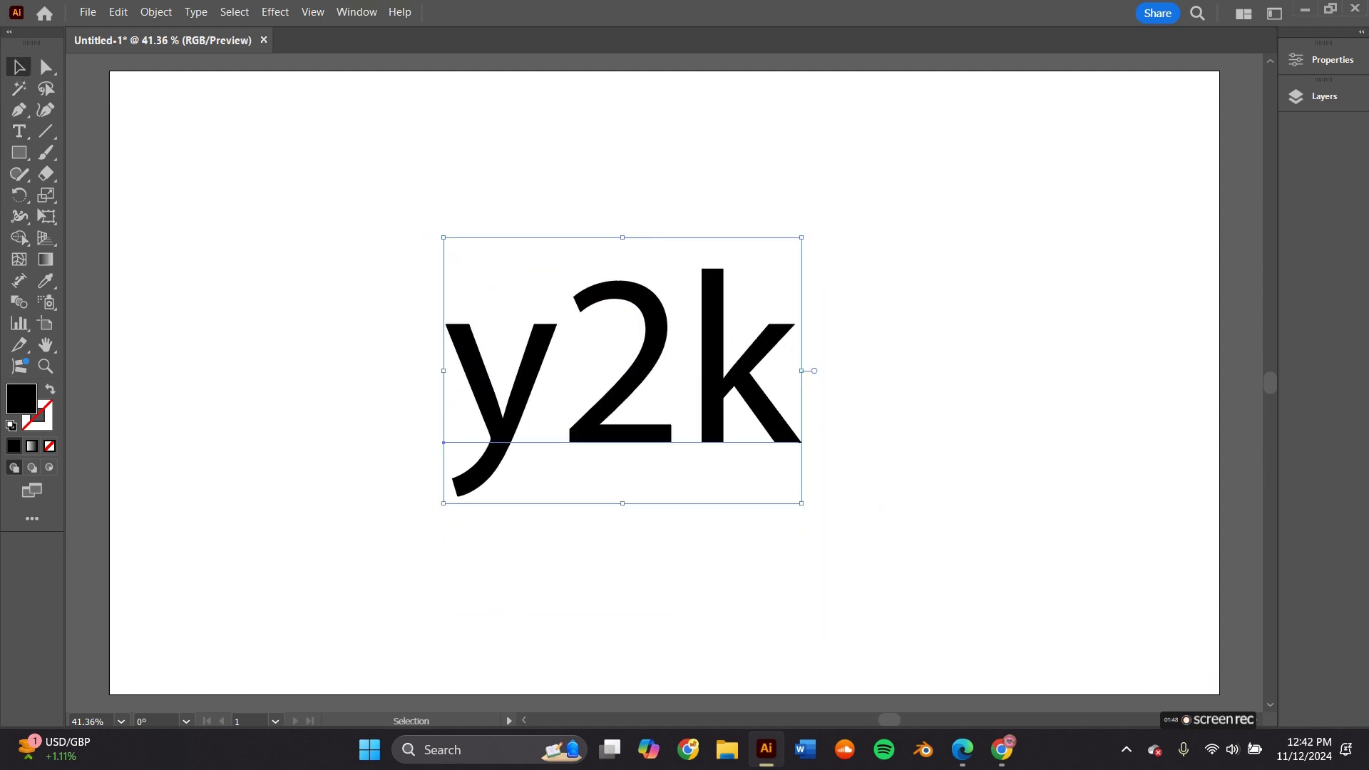
Browse the installed fonts and set the y2k text's font to Protector-Regular.
{"action": "left_click", "coordinate": [1331, 61]}
{"action": "left_click", "coordinate": [1250, 400]}
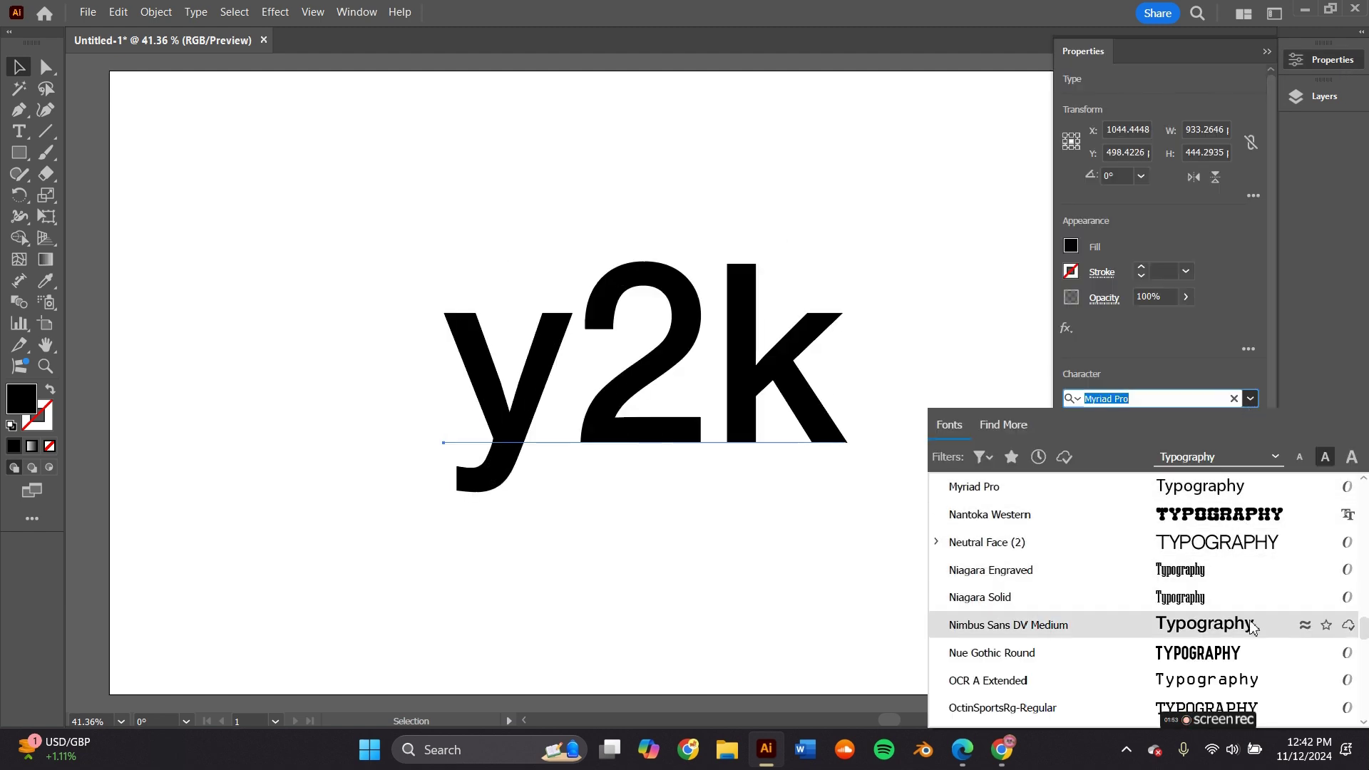
{"action": "scroll", "coordinate": [1254, 645], "scroll_direction": "down", "scroll_amount": 2}
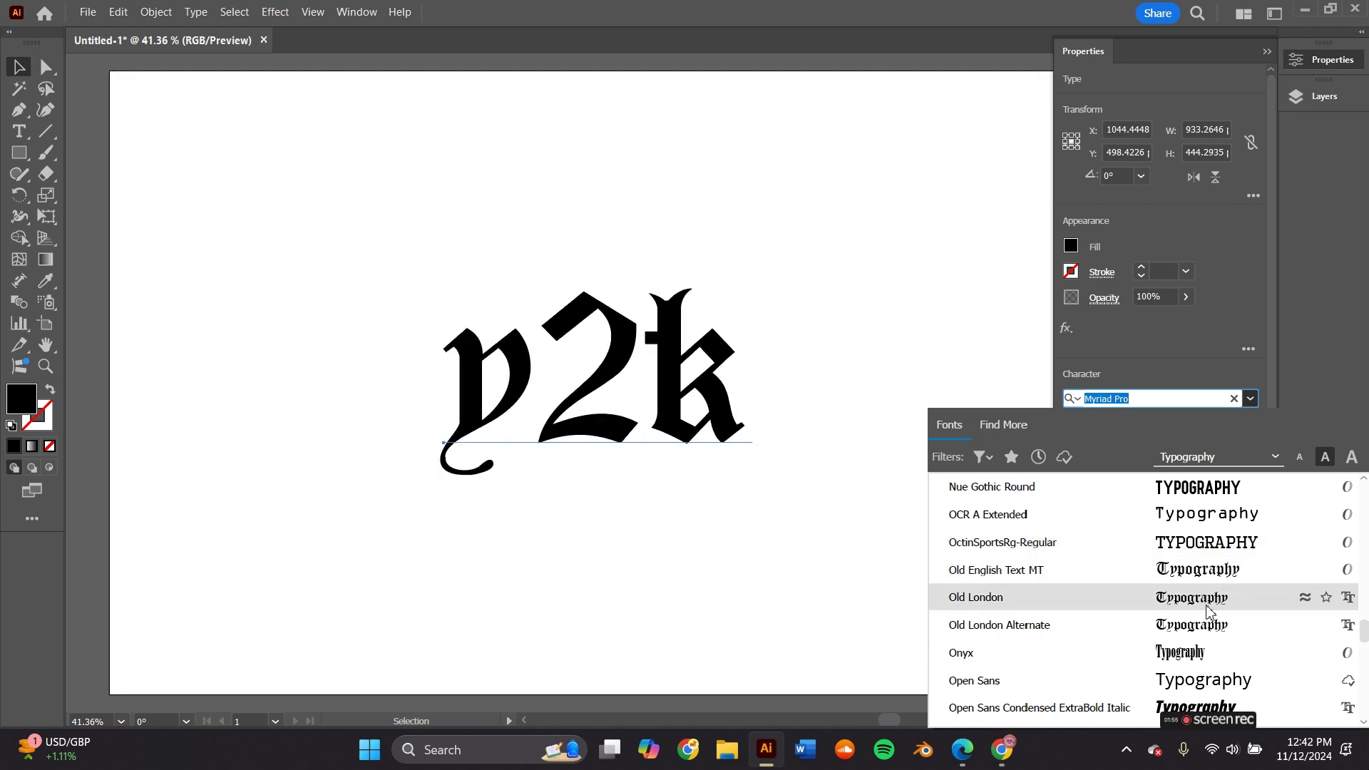
{"action": "scroll", "coordinate": [1220, 643], "scroll_direction": "down", "scroll_amount": 3}
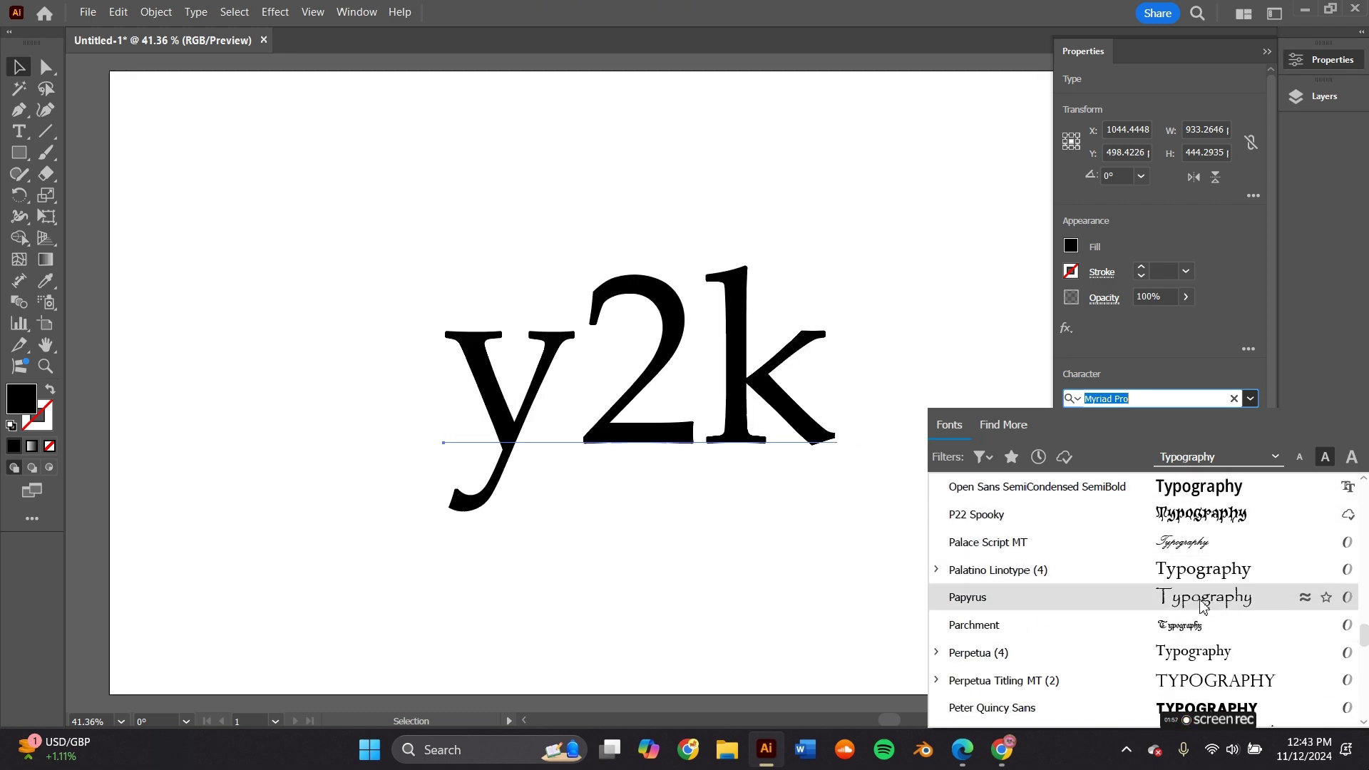
{"action": "scroll", "coordinate": [1237, 702], "scroll_direction": "down", "scroll_amount": 3}
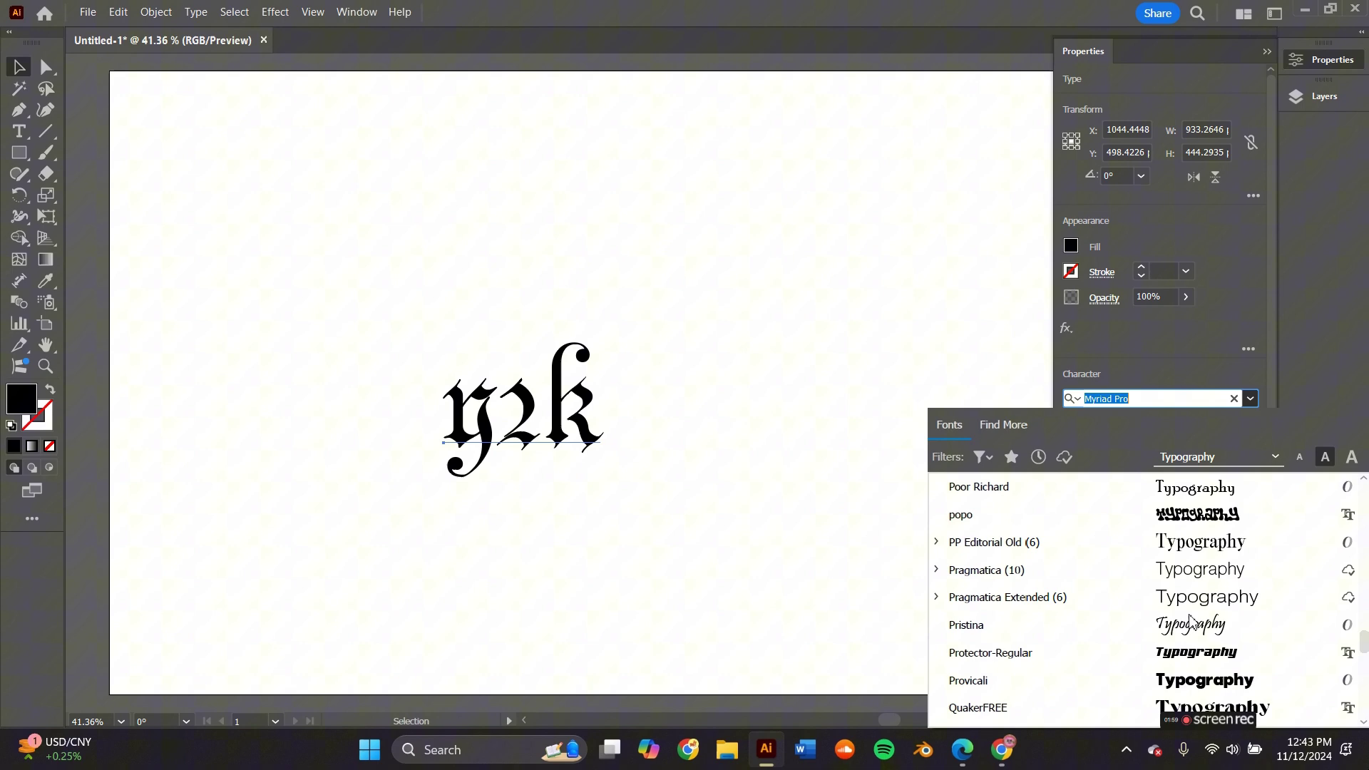
{"action": "left_click", "coordinate": [1204, 654]}
{"action": "left_click", "coordinate": [957, 443]}
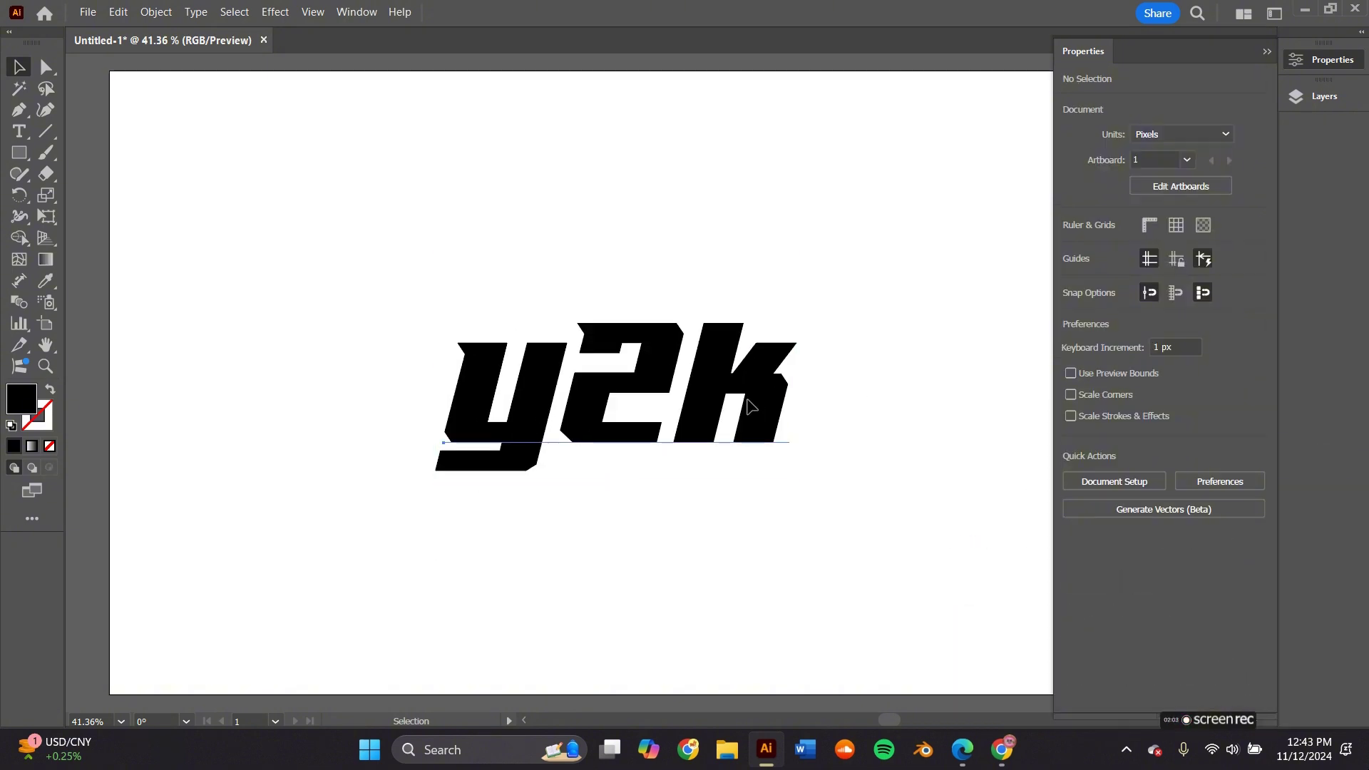
Set the y2k text's font to Melted Monster and reposition the text on the artboard.
{"action": "left_click_drag", "start_coordinate": [752, 423], "coordinate": [708, 378]}
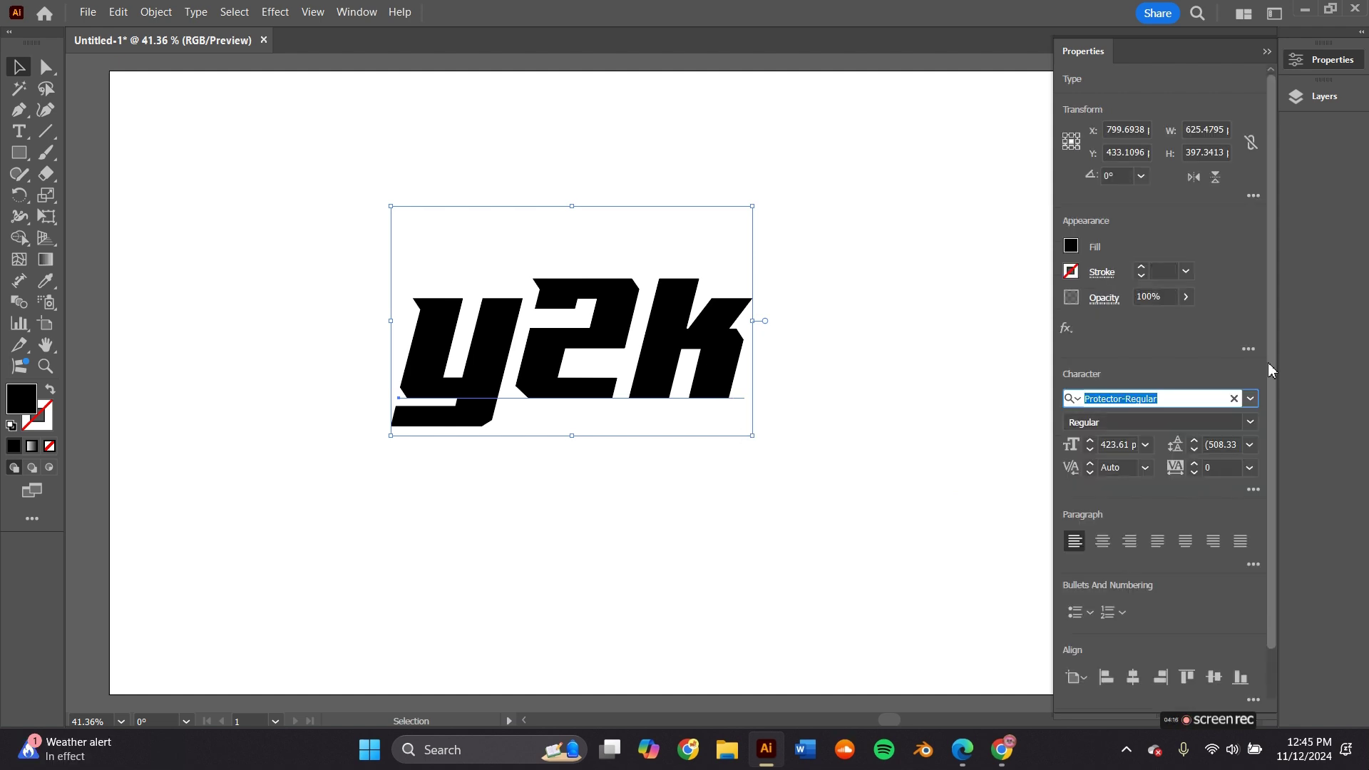
{"action": "type", "text": "melt"}
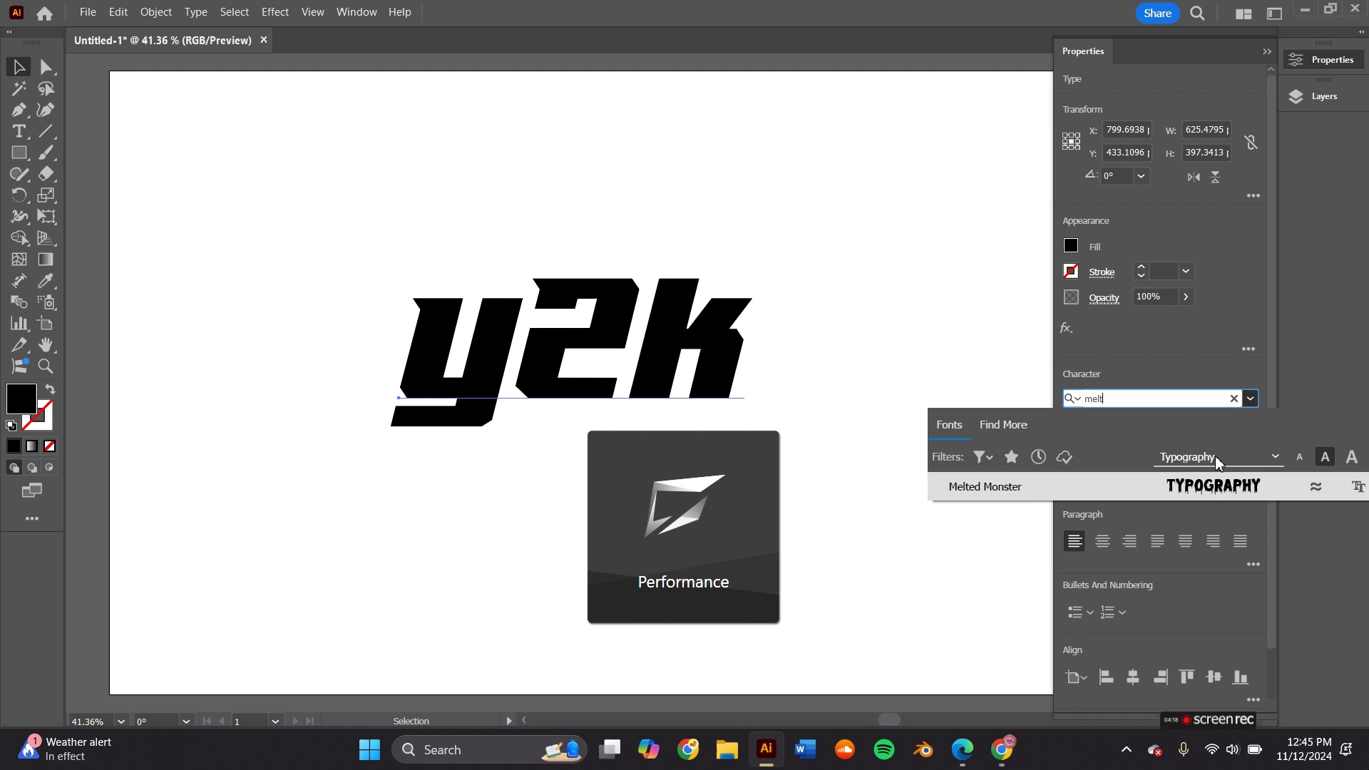
{"action": "left_click", "coordinate": [1126, 483]}
{"action": "left_click_drag", "start_coordinate": [598, 274], "coordinate": [562, 231]}
{"action": "scroll", "coordinate": [561, 235], "scroll_direction": "up", "scroll_amount": 4}
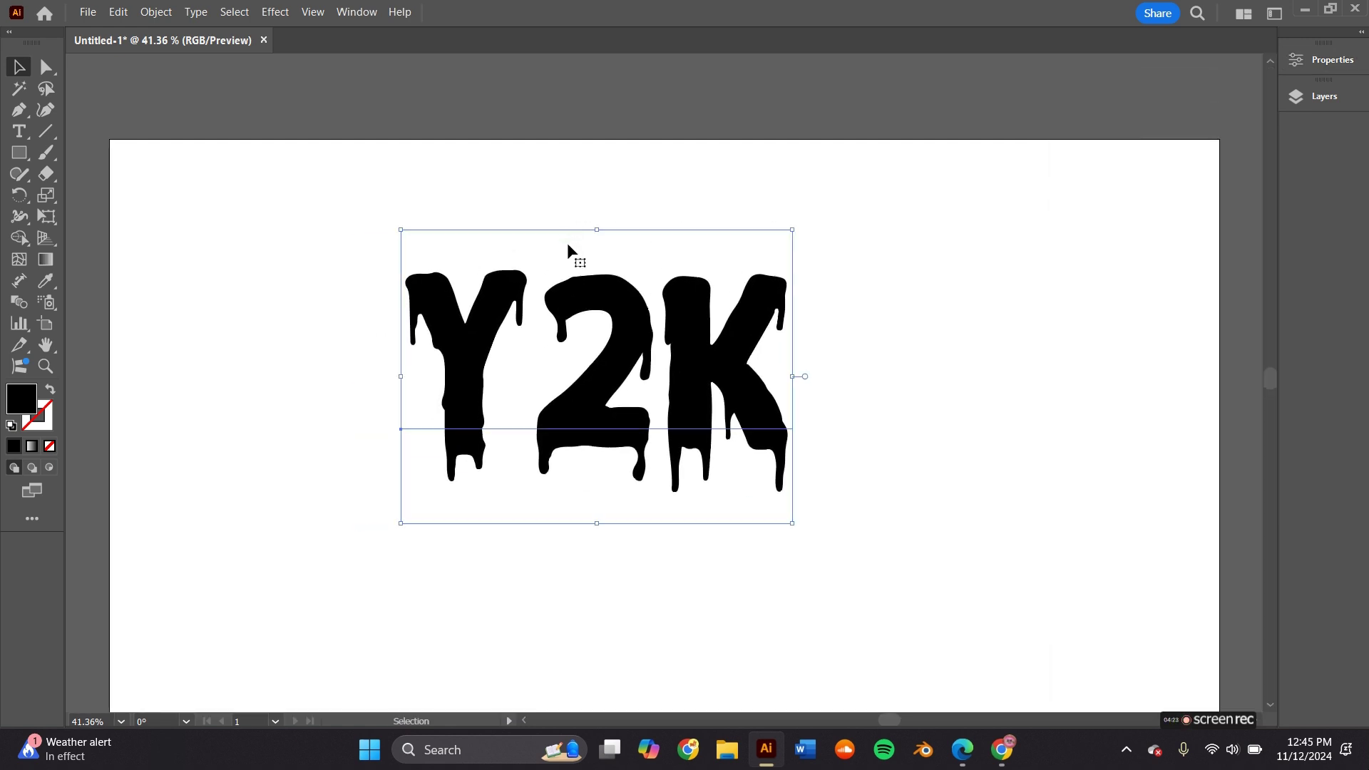
{"action": "middle_click_drag", "start_coordinate": [456, 376], "coordinate": [400, 304]}
{"action": "left_click_drag", "start_coordinate": [483, 297], "coordinate": [509, 329]}
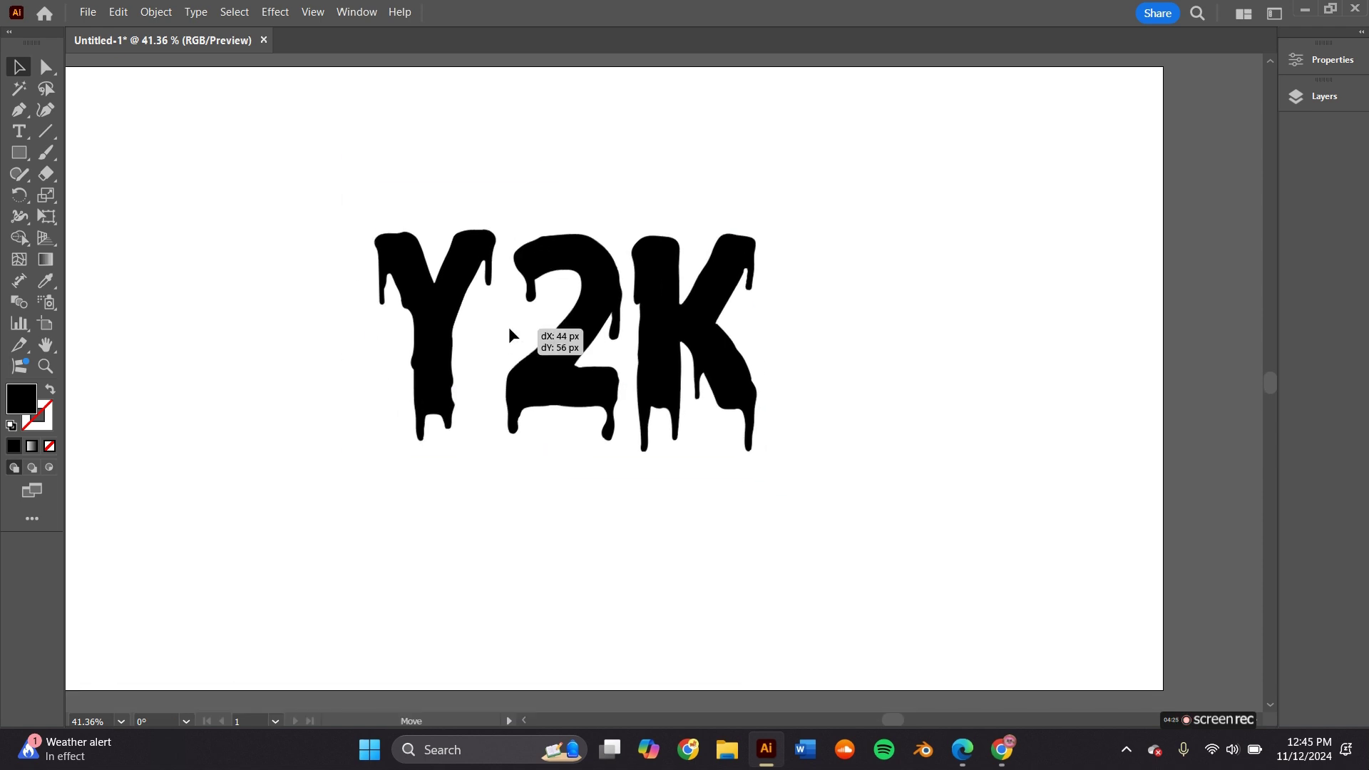
{"action": "middle_click_drag", "start_coordinate": [551, 290], "coordinate": [591, 196]}
Draw a large black ellipse about 1294 × 601 px over the dripping text.
{"action": "left_click", "coordinate": [636, 189]}
{"action": "left_click", "coordinate": [666, 345]}
{"action": "left_click_drag", "start_coordinate": [281, 161], "coordinate": [1029, 507]}
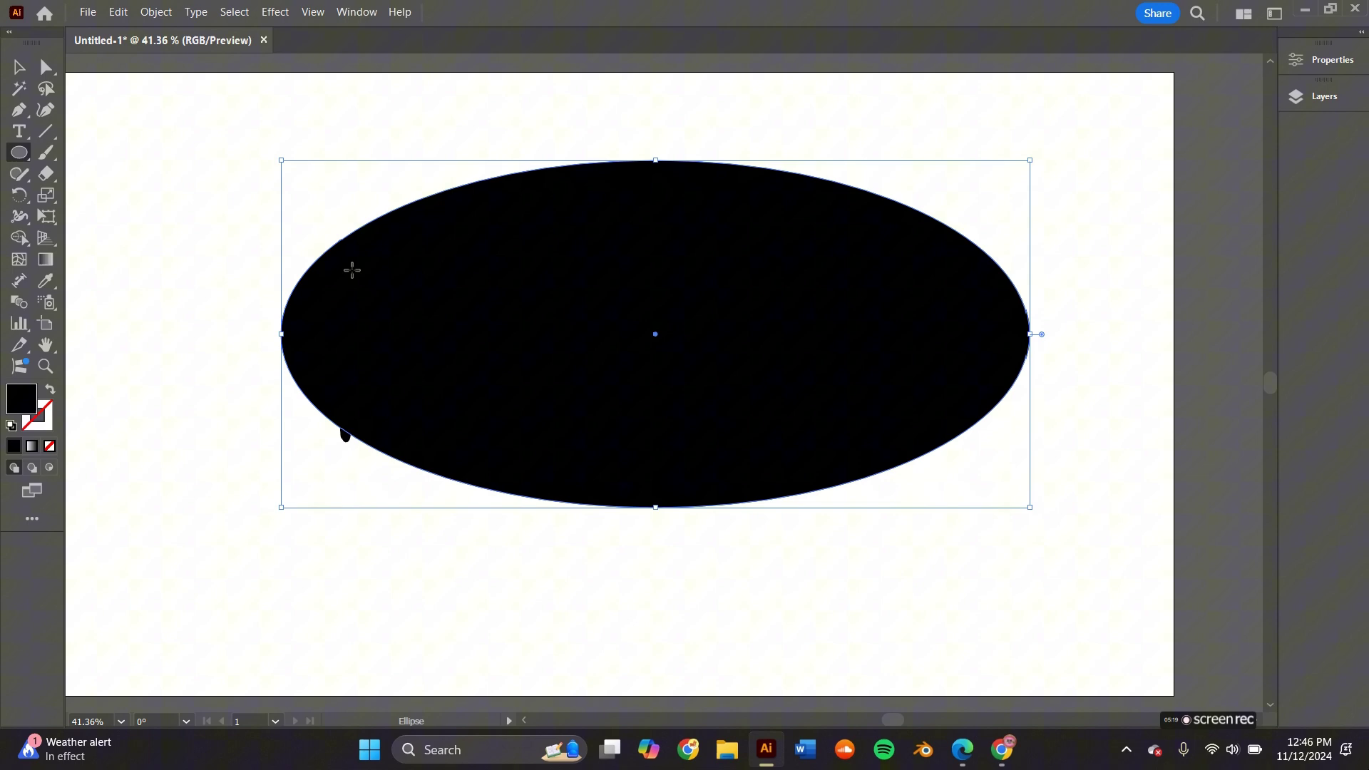
Draw a second ellipse about 1136 × 295 px inside the black one and fill it with cyan.
{"action": "left_click", "coordinate": [1331, 60]}
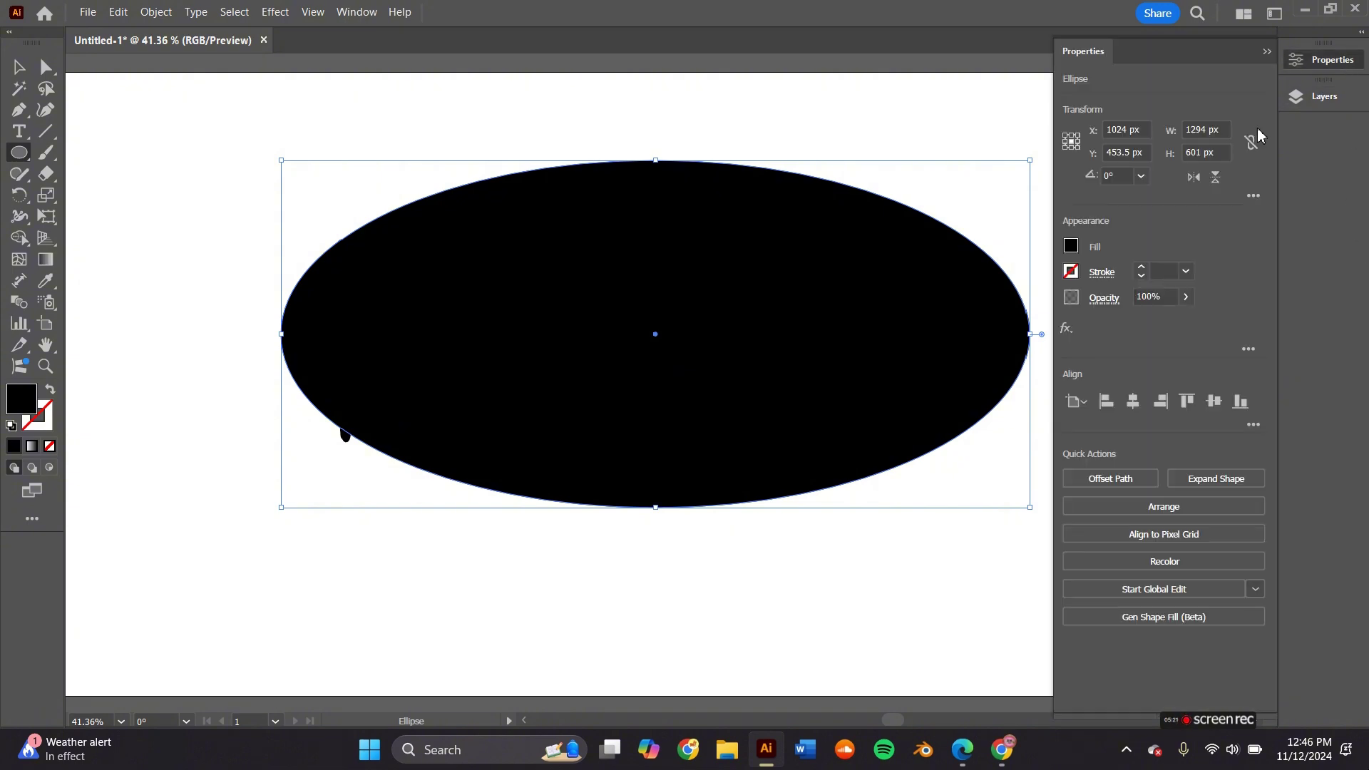
{"action": "left_click_drag", "start_coordinate": [360, 259], "coordinate": [1016, 430]}
{"action": "left_click", "coordinate": [1071, 246]}
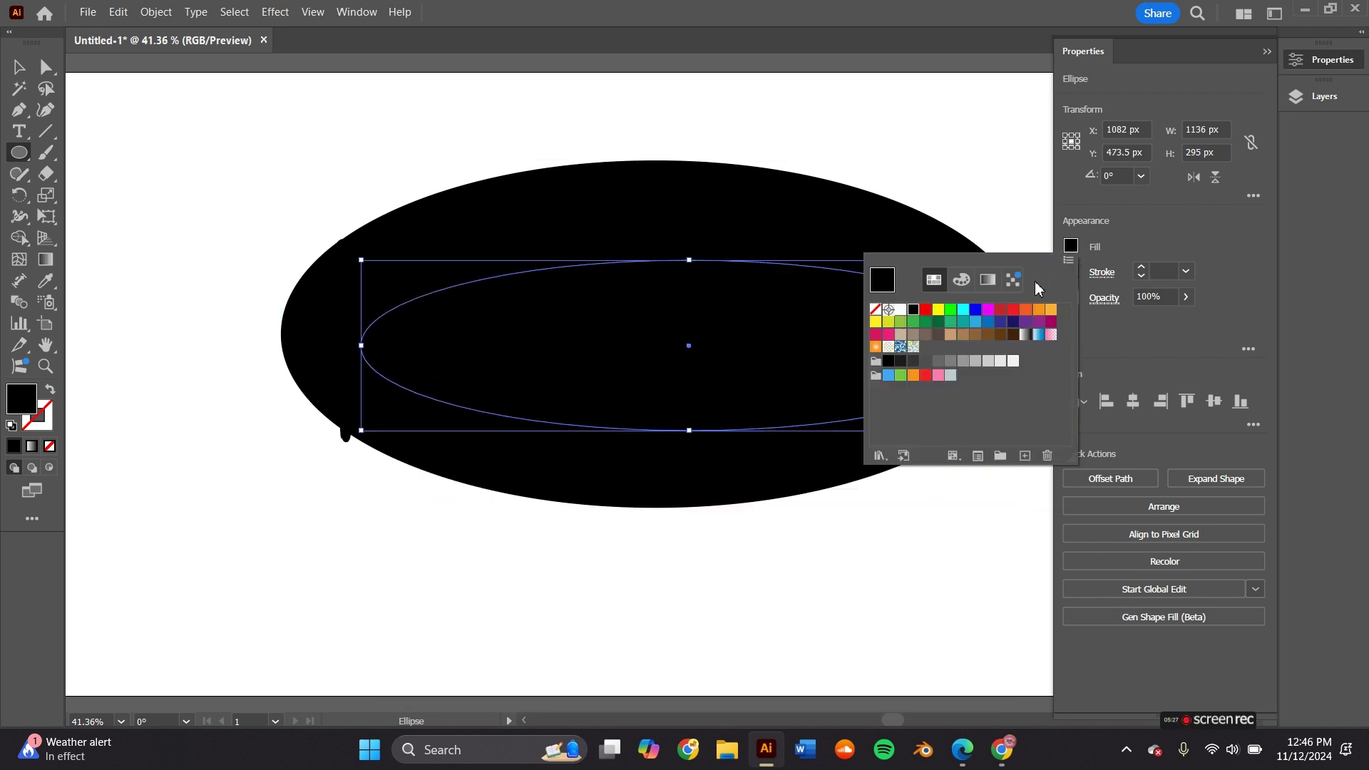
{"action": "left_click", "coordinate": [963, 309]}
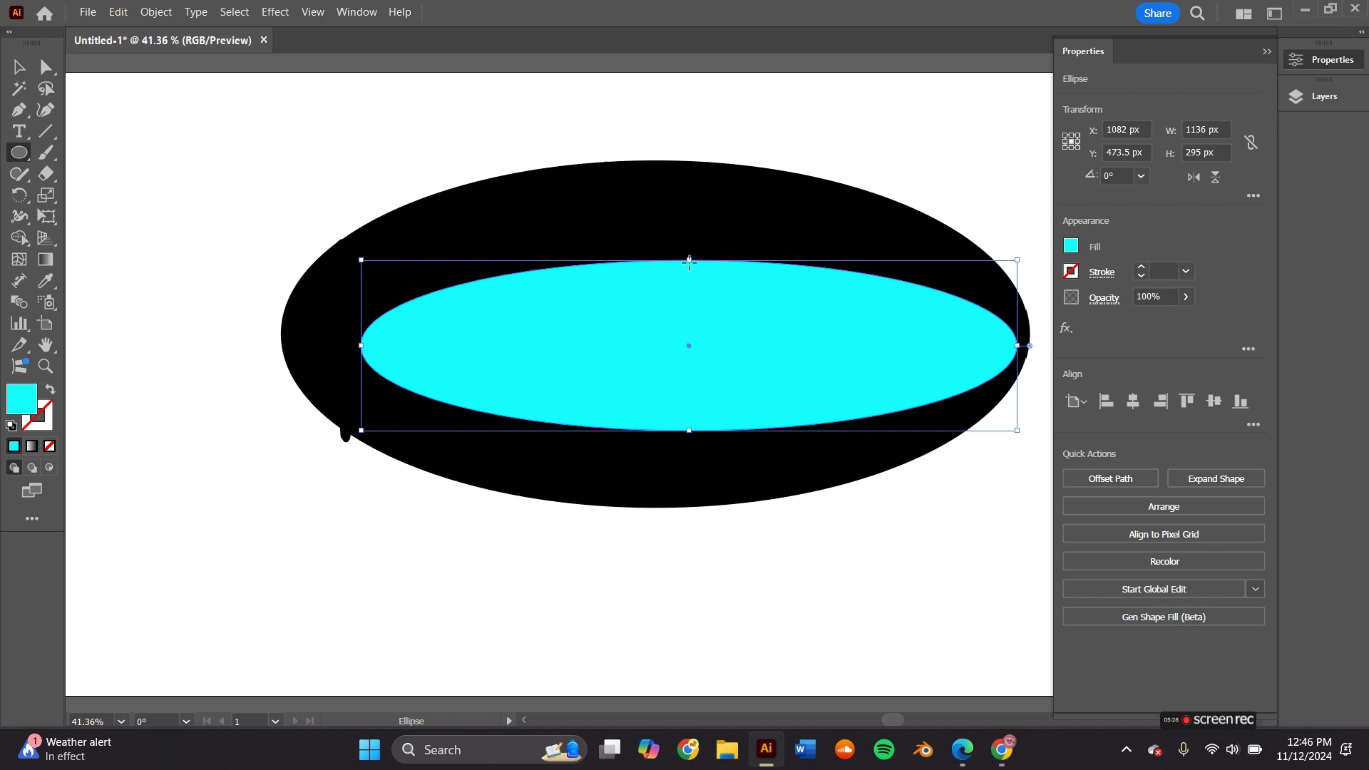
Stretch the cyan ellipse to about 476 px high near the black ellipse's upper edge, and subtract it with Minus Front to form a ring.
{"action": "left_click_drag", "start_coordinate": [692, 258], "coordinate": [688, 192]}
{"action": "left_click_drag", "start_coordinate": [688, 309], "coordinate": [672, 323]}
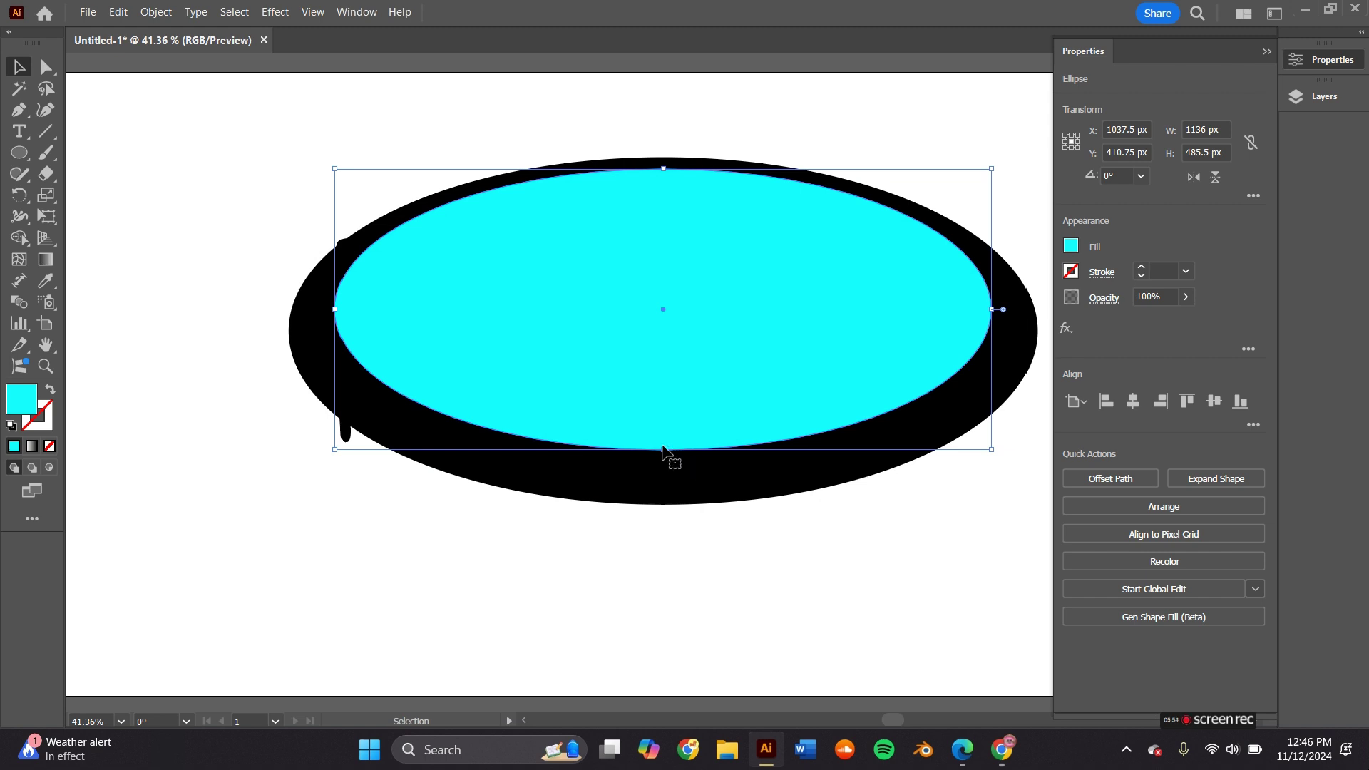
{"action": "mouse_move", "coordinate": [665, 451]}
{"action": "left_mouse_down"}
{"action": "mouse_move", "coordinate": [671, 467]}
{"action": "mouse_move", "coordinate": [668, 444]}
{"action": "left_mouse_up"}
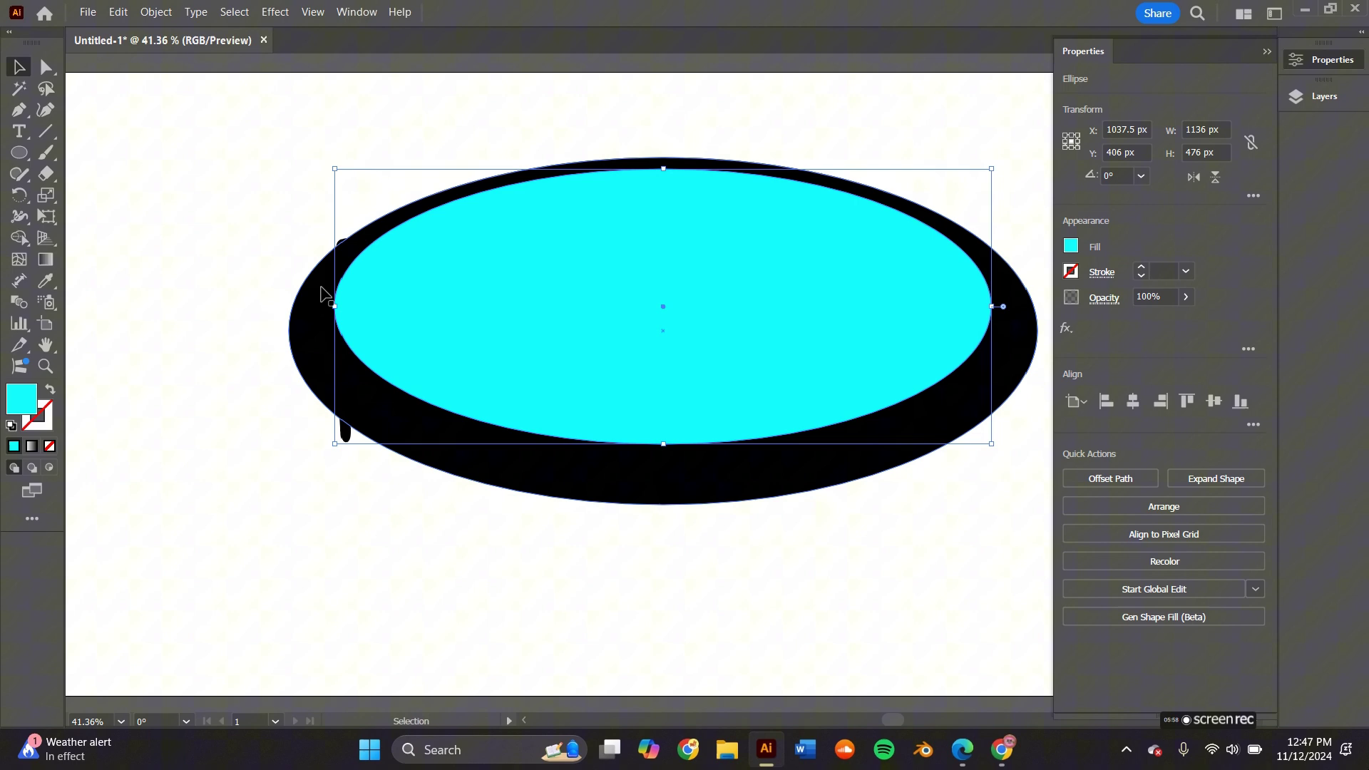
{"action": "left_click", "coordinate": [322, 300], "text": "shift"}
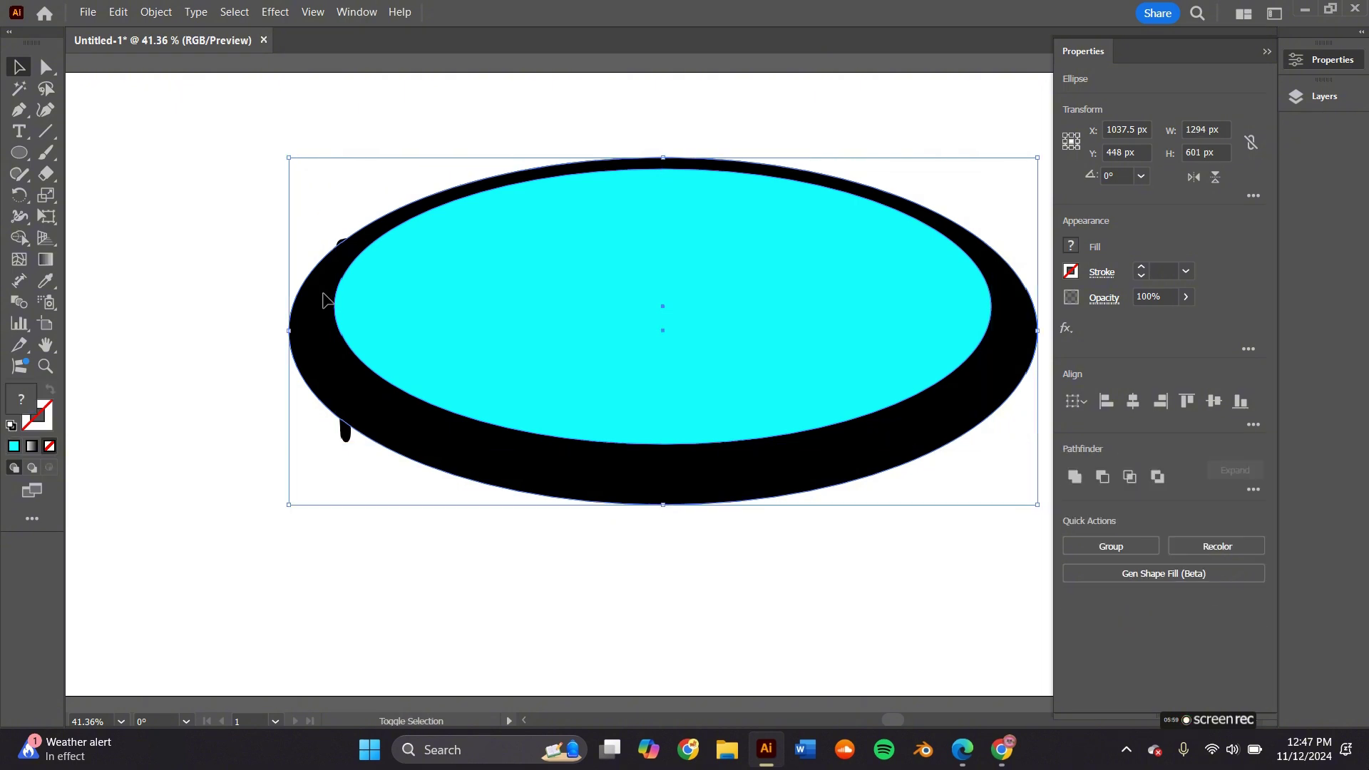
{"action": "left_click", "coordinate": [1103, 477]}
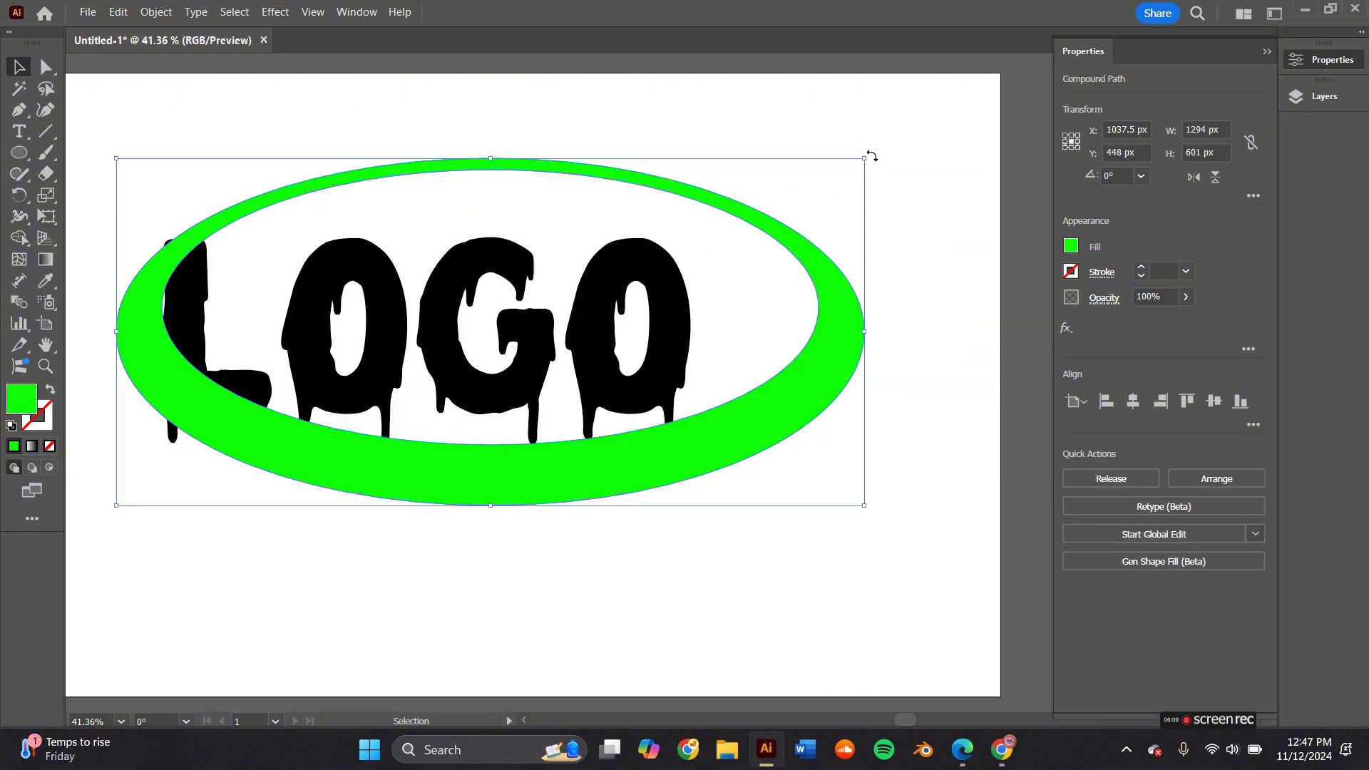
Rotate the green ring about 22° clockwise and send it behind the LOGO text.
{"action": "left_click_drag", "start_coordinate": [871, 151], "coordinate": [905, 313]}
{"action": "left_click_drag", "start_coordinate": [670, 177], "coordinate": [746, 180]}
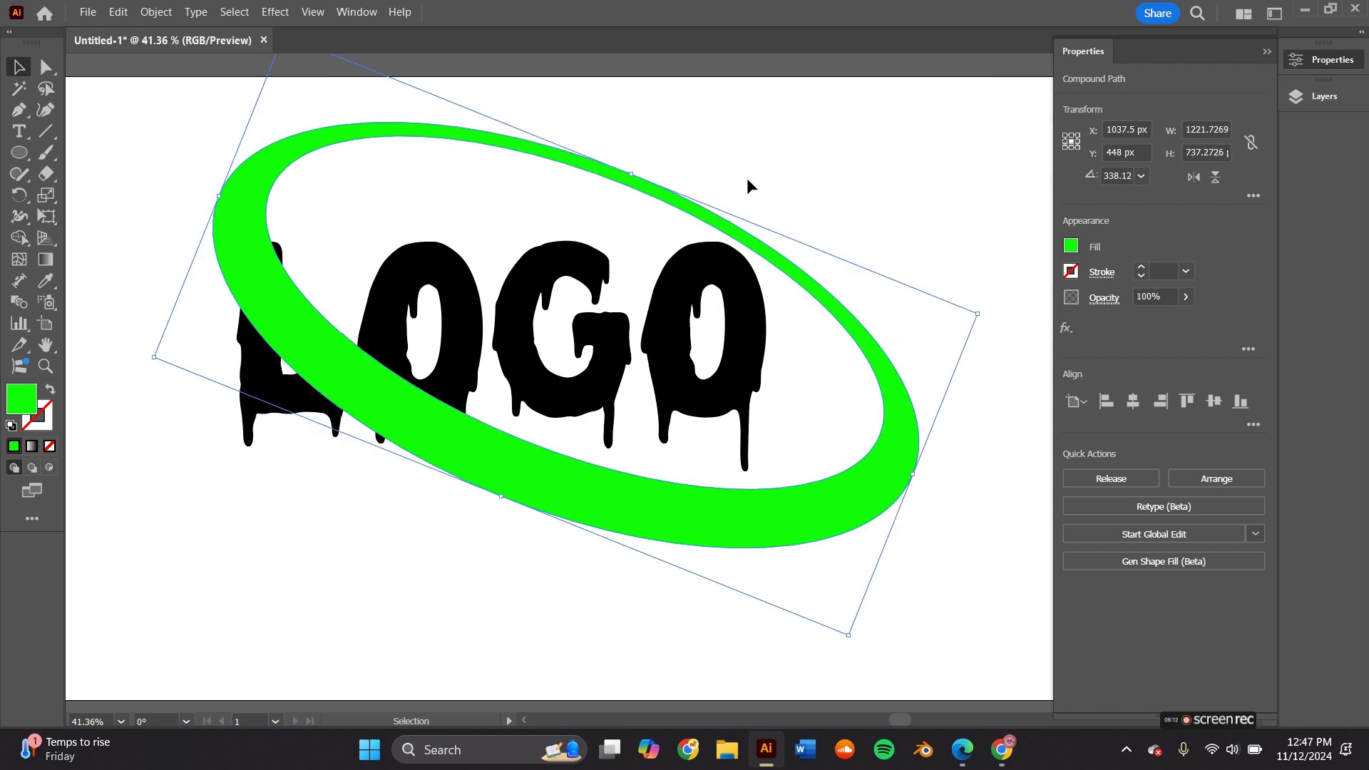
{"action": "key", "text": "ctrl+shift+bracketleft"}
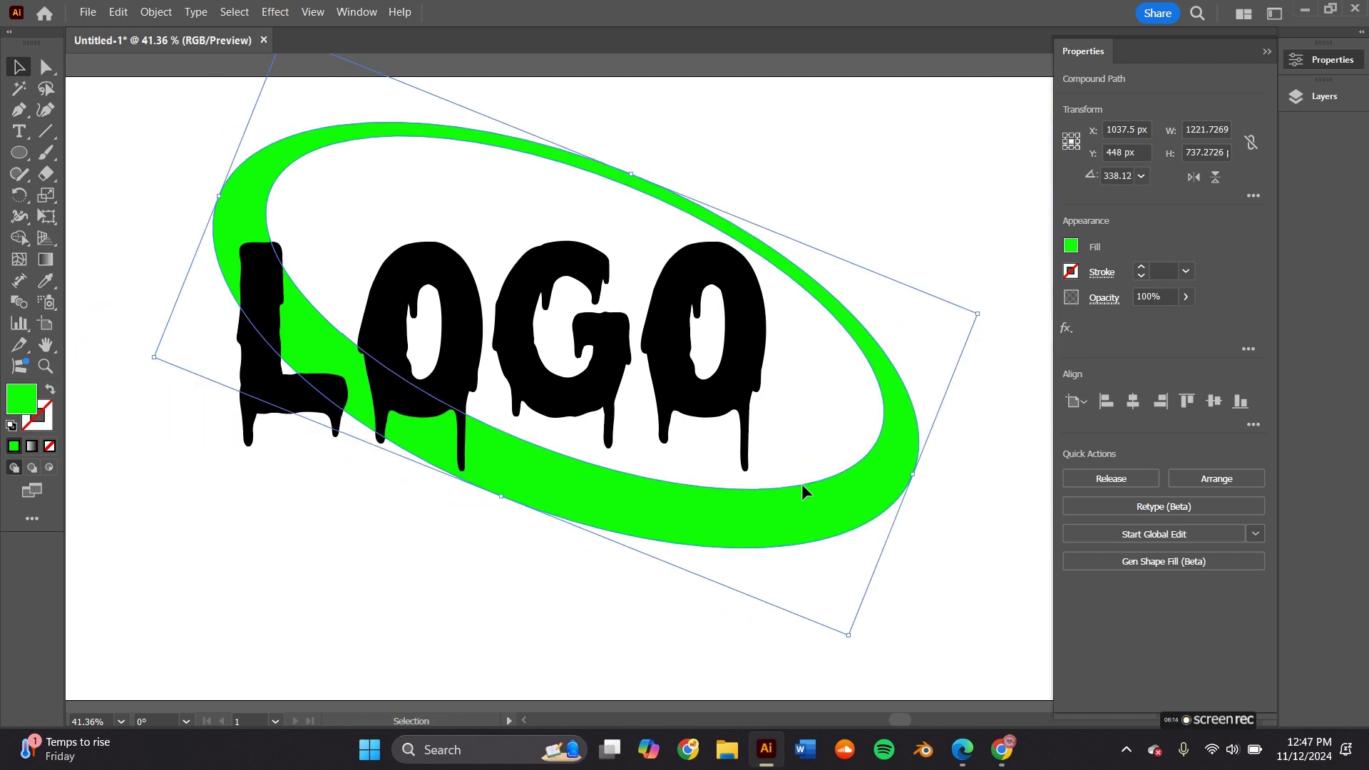
Move the green ring to frame the LOGO text at about X 909.5, Y 475 px, with its rotation adjusted to about 346°.
{"action": "left_click_drag", "start_coordinate": [802, 492], "coordinate": [723, 483]}
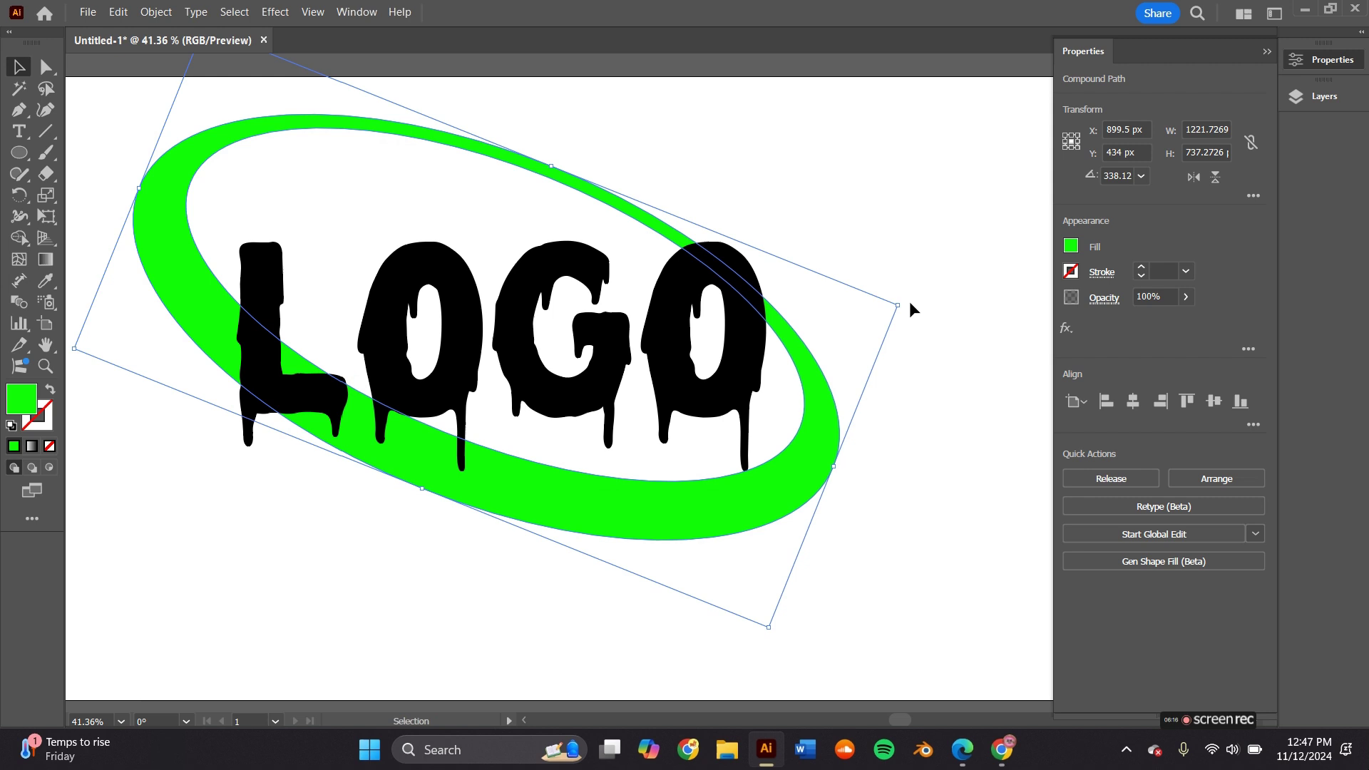
{"action": "left_click_drag", "start_coordinate": [906, 305], "coordinate": [908, 251]}
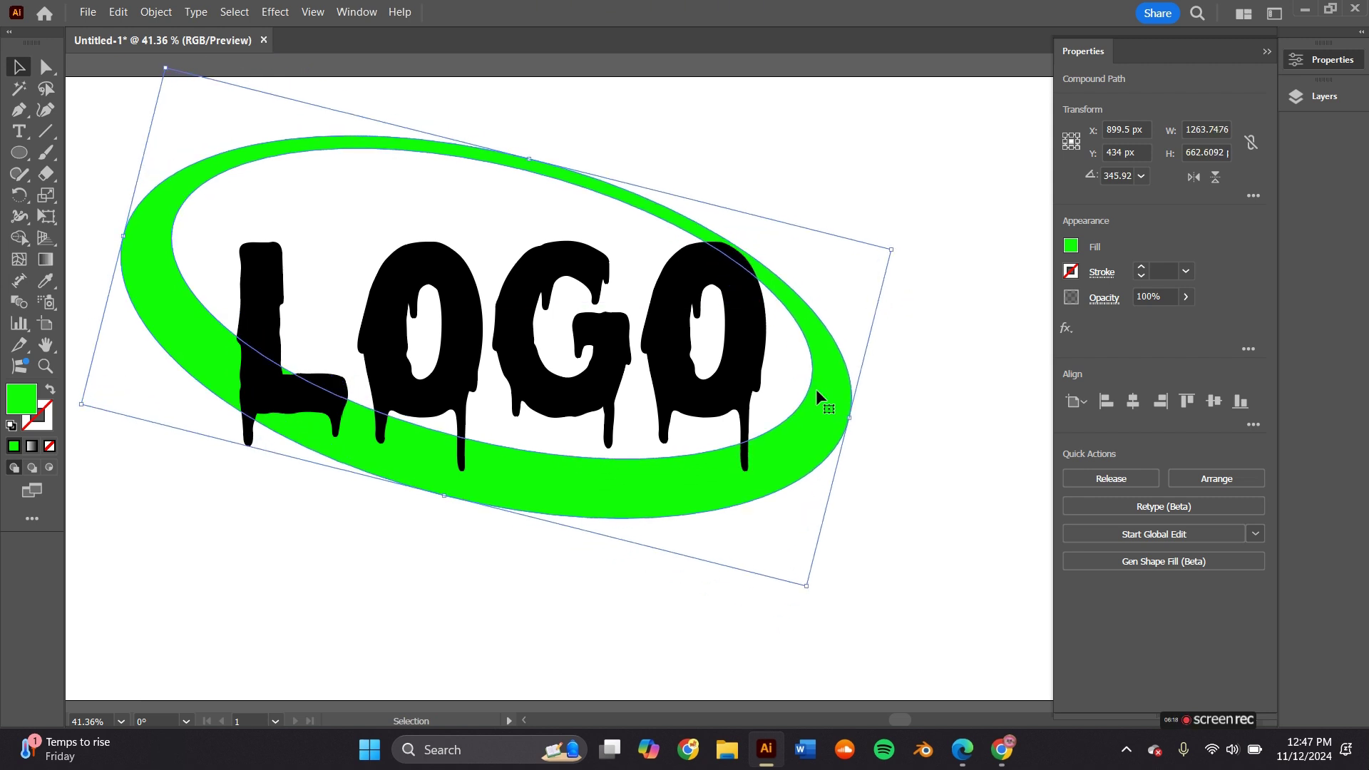
{"action": "left_click_drag", "start_coordinate": [813, 391], "coordinate": [827, 428]}
{"action": "left_click", "coordinate": [760, 320]}
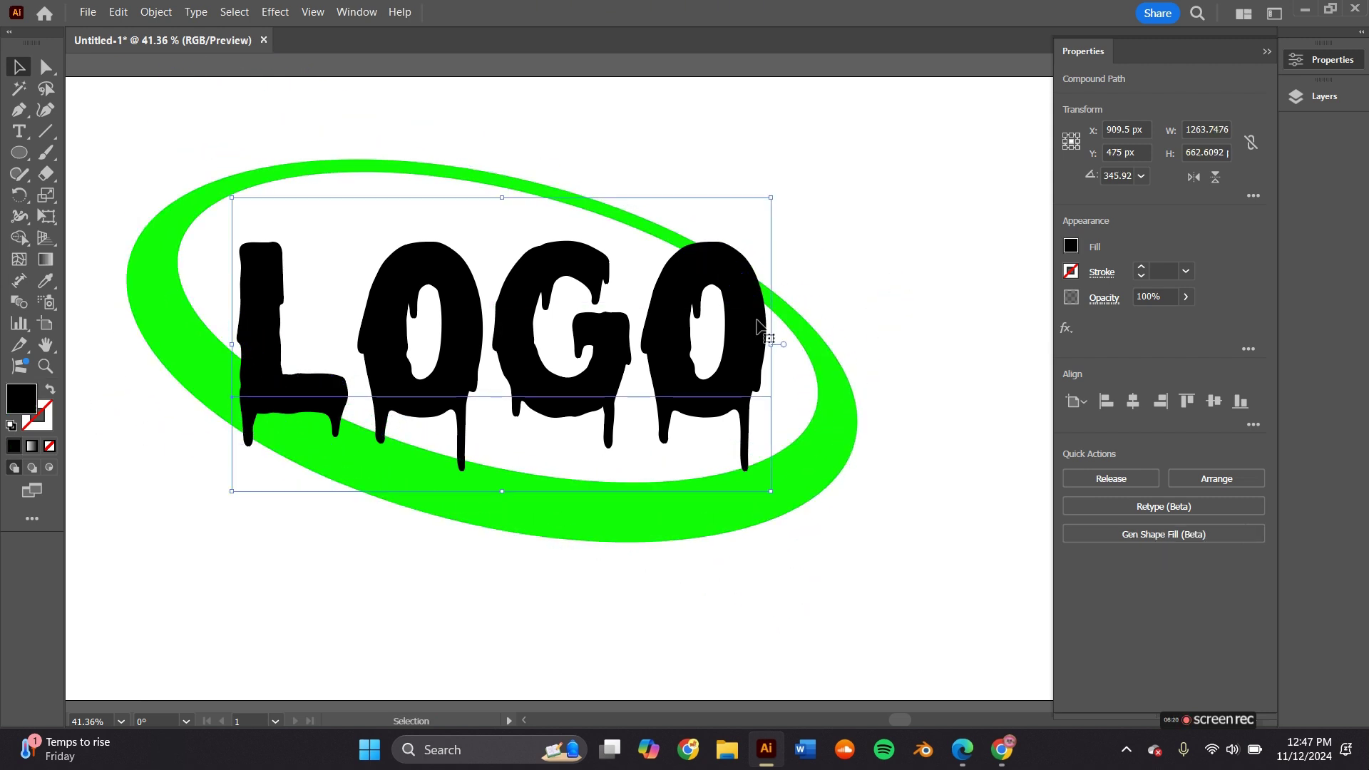
Select the green ring and nudge it slightly to the right around the LOGO text.
{"action": "scroll", "coordinate": [743, 314], "scroll_direction": "left", "scroll_amount": 2}
{"action": "left_click", "coordinate": [865, 453]}
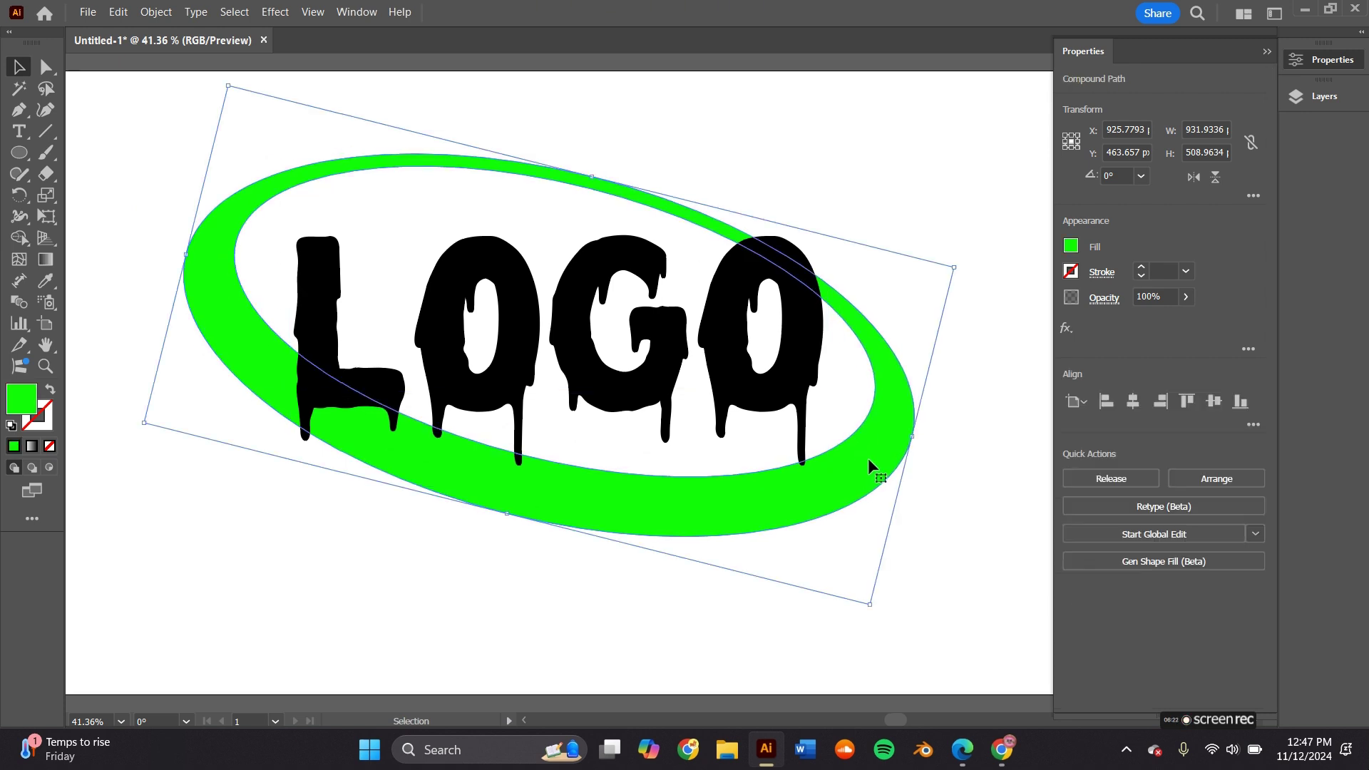
{"action": "left_click_drag", "start_coordinate": [871, 465], "coordinate": [880, 465]}
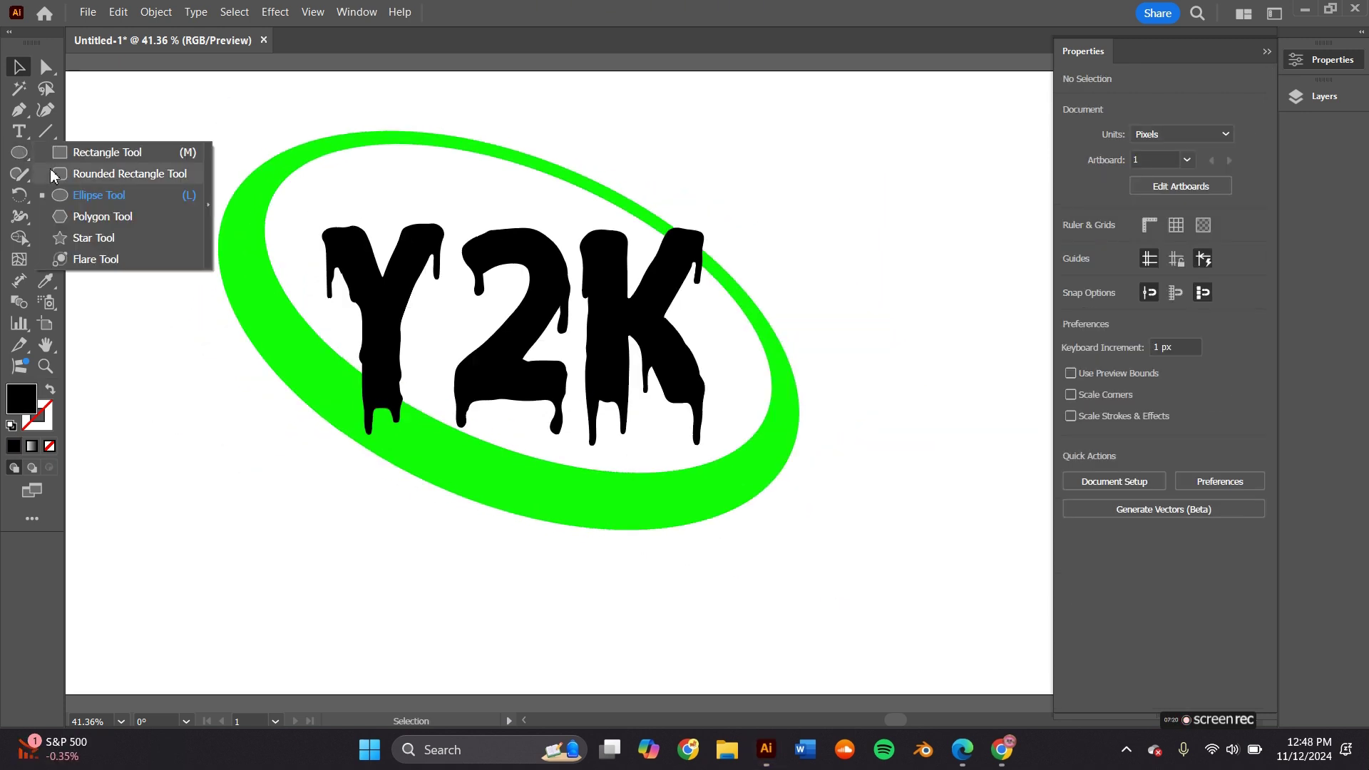
Draw a 111 px circle on the ring's upper-left edge and shape it into a four-point star with Pucker & Bloat at -61%.
{"action": "left_click", "coordinate": [107, 195]}
{"action": "left_click_drag", "start_coordinate": [238, 111], "coordinate": [301, 173], "text": "shift"}
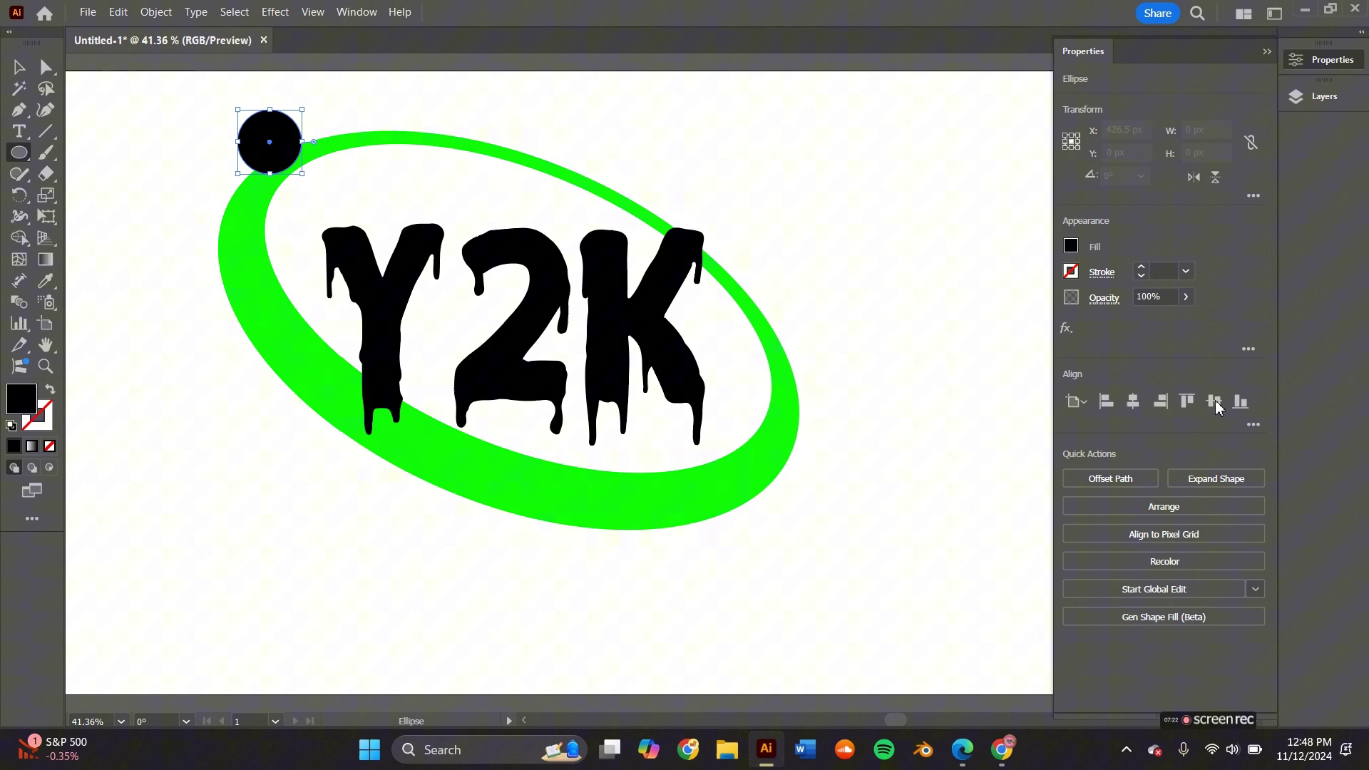
{"action": "left_click", "coordinate": [1066, 328]}
{"action": "mouse_move", "coordinate": [1114, 398]}
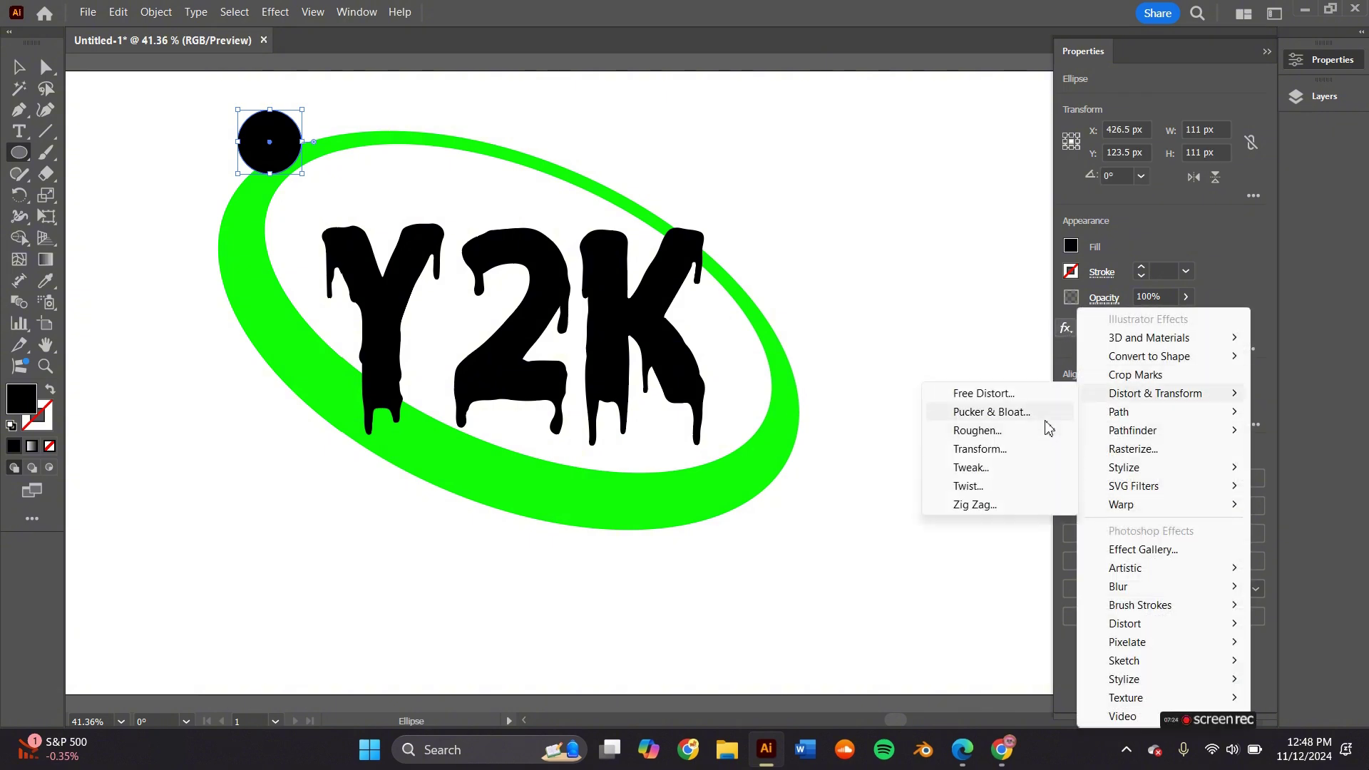
{"action": "left_click", "coordinate": [987, 412]}
{"action": "left_click_drag", "start_coordinate": [792, 514], "coordinate": [757, 515]}
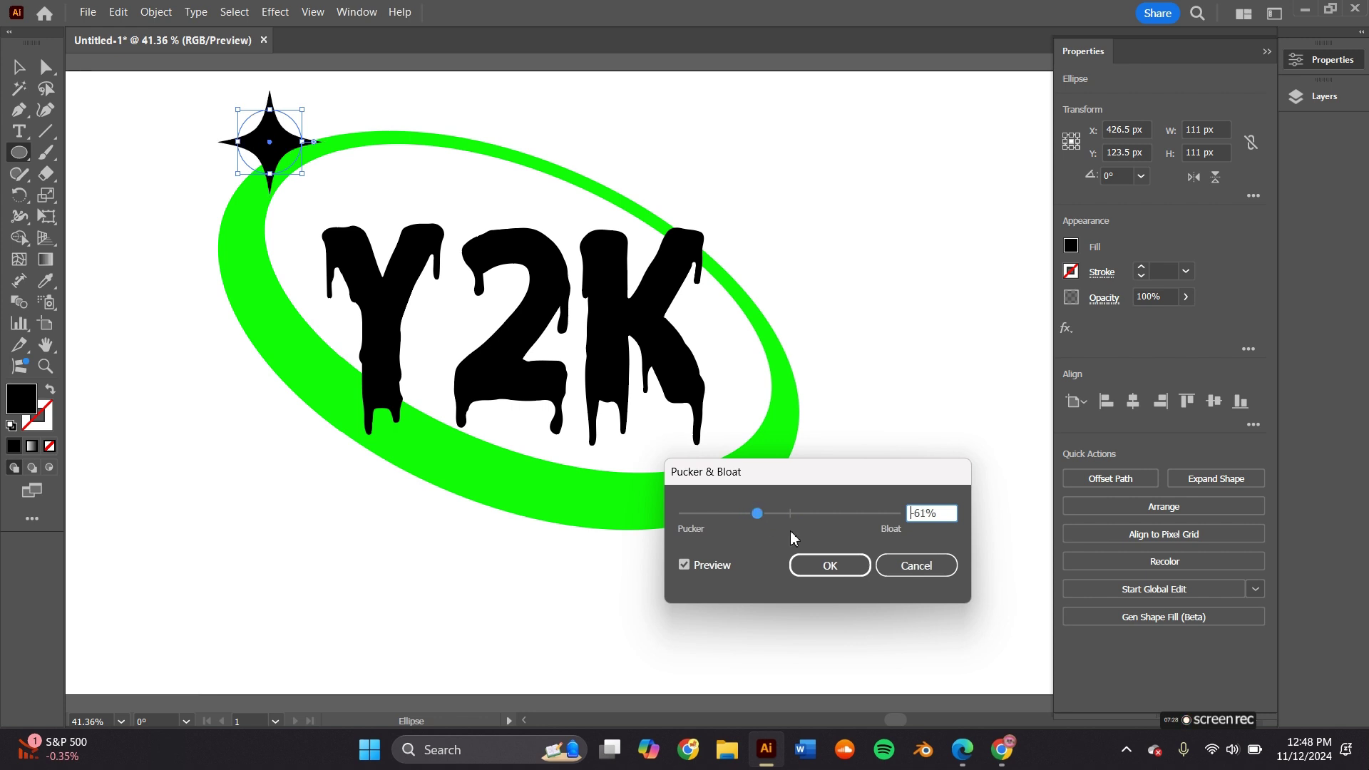
{"action": "left_click", "coordinate": [798, 567]}
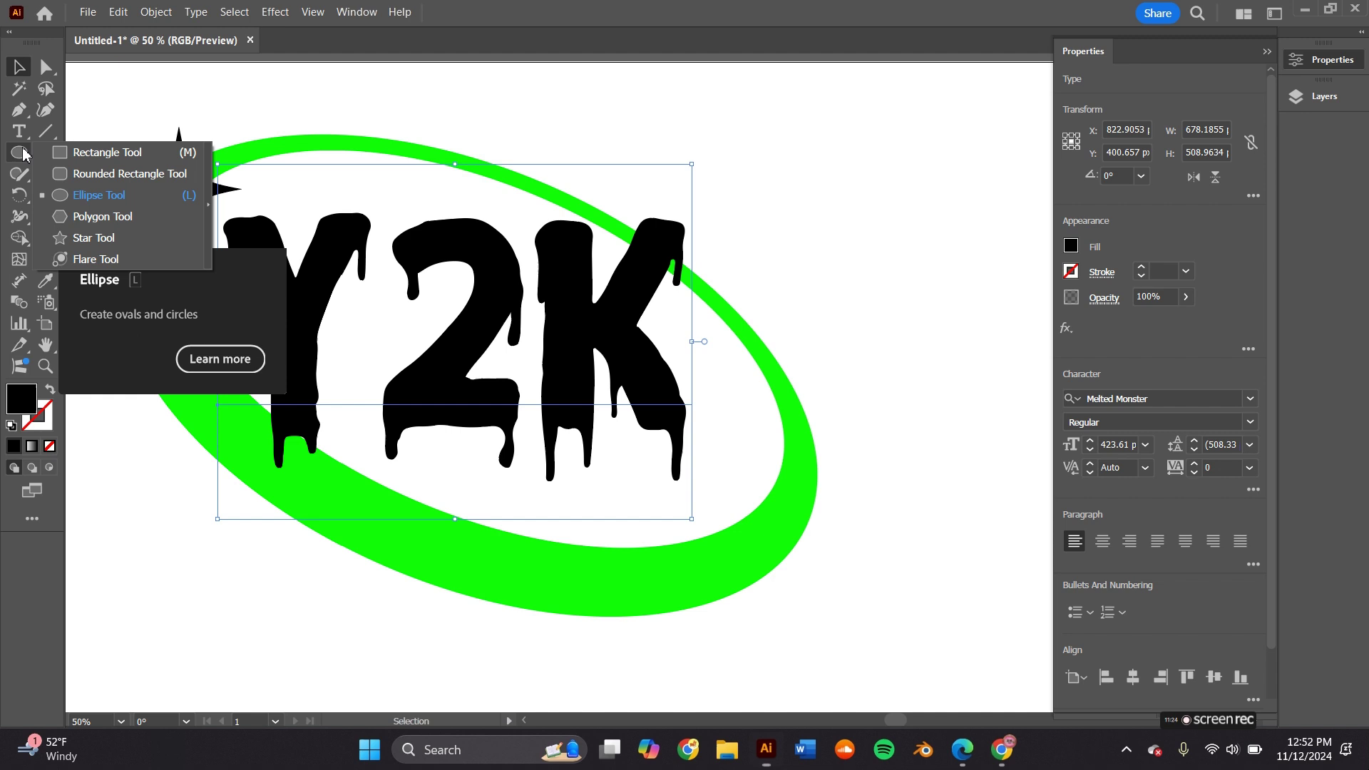
Draw a rounded rectangle about 706 × 397 px over the Y2K text, fill it blue and send it behind the lettering.
{"action": "left_click", "coordinate": [107, 171]}
{"action": "left_click_drag", "start_coordinate": [211, 211], "coordinate": [706, 488]}
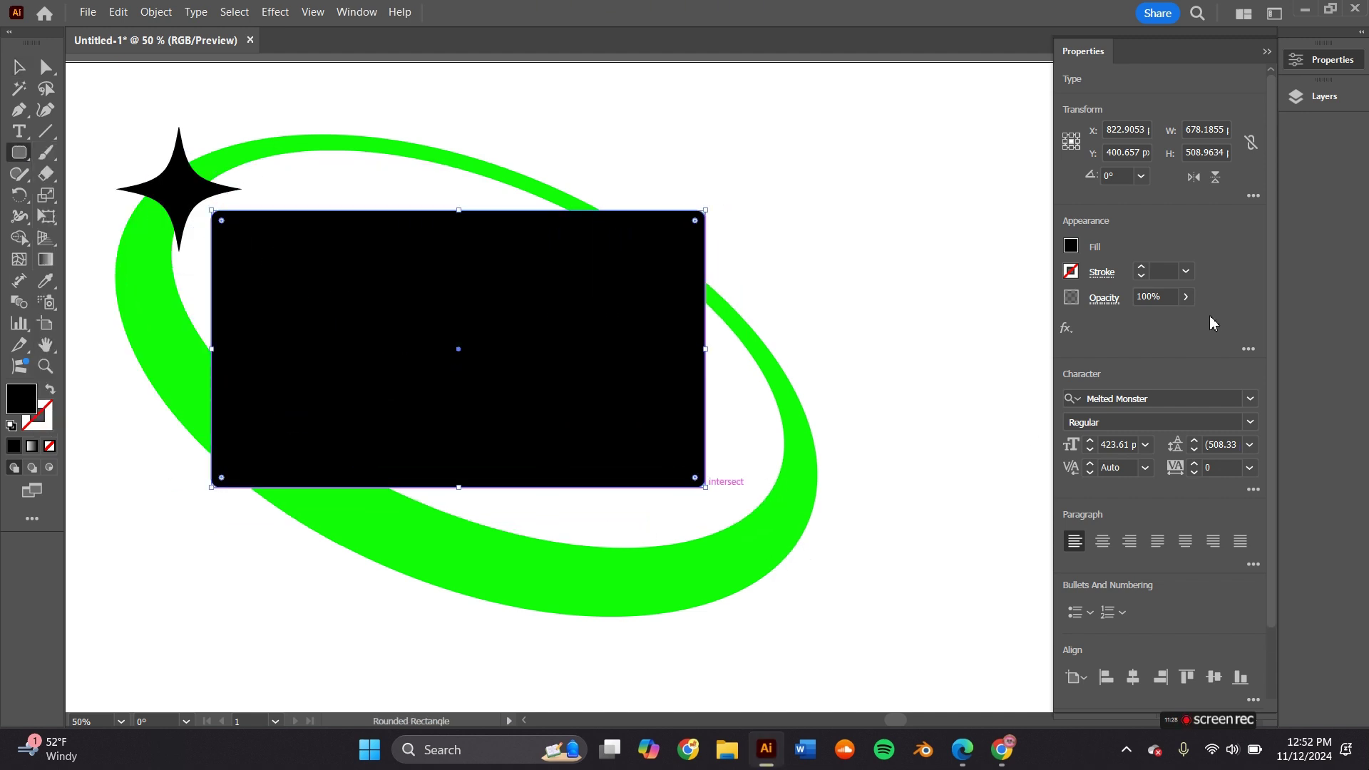
{"action": "left_click", "coordinate": [1070, 245]}
{"action": "left_click", "coordinate": [988, 322]}
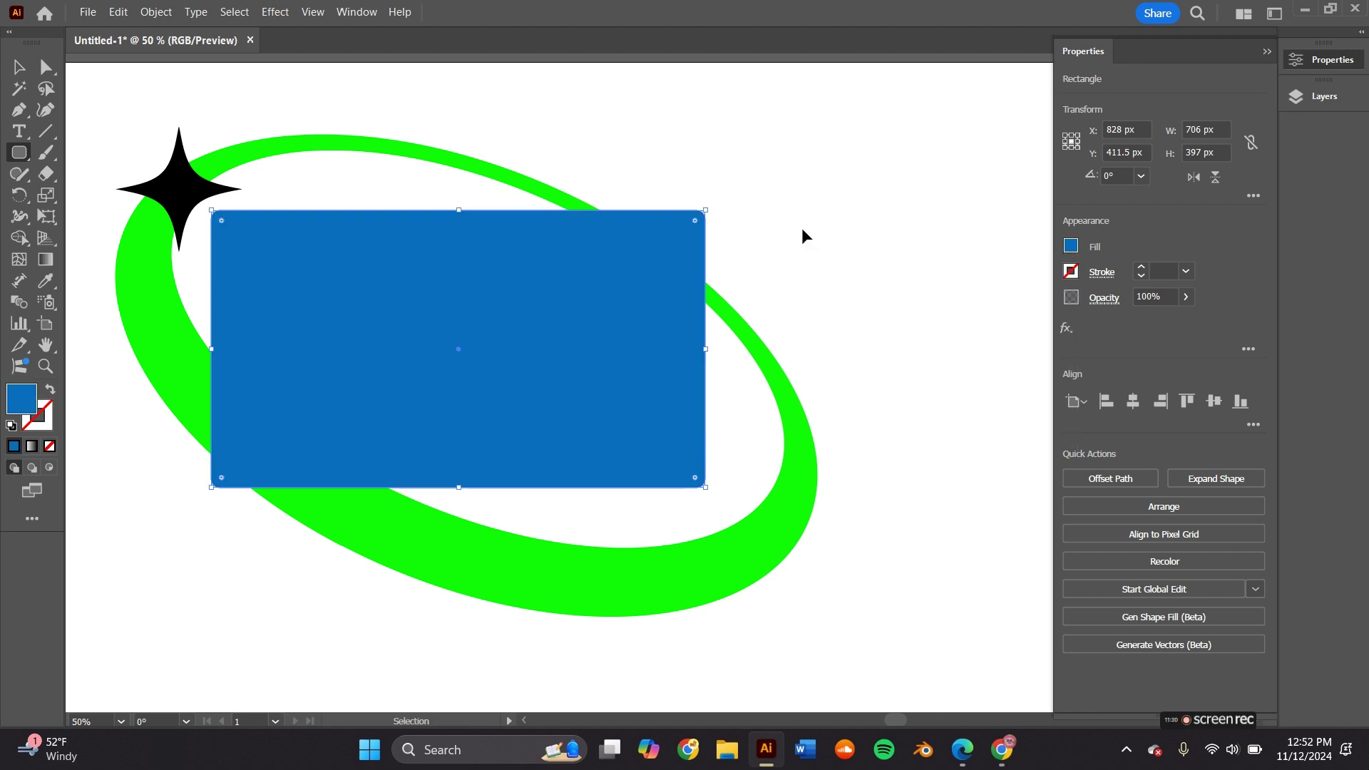
{"action": "key", "text": "ctrl+bracketleft"}
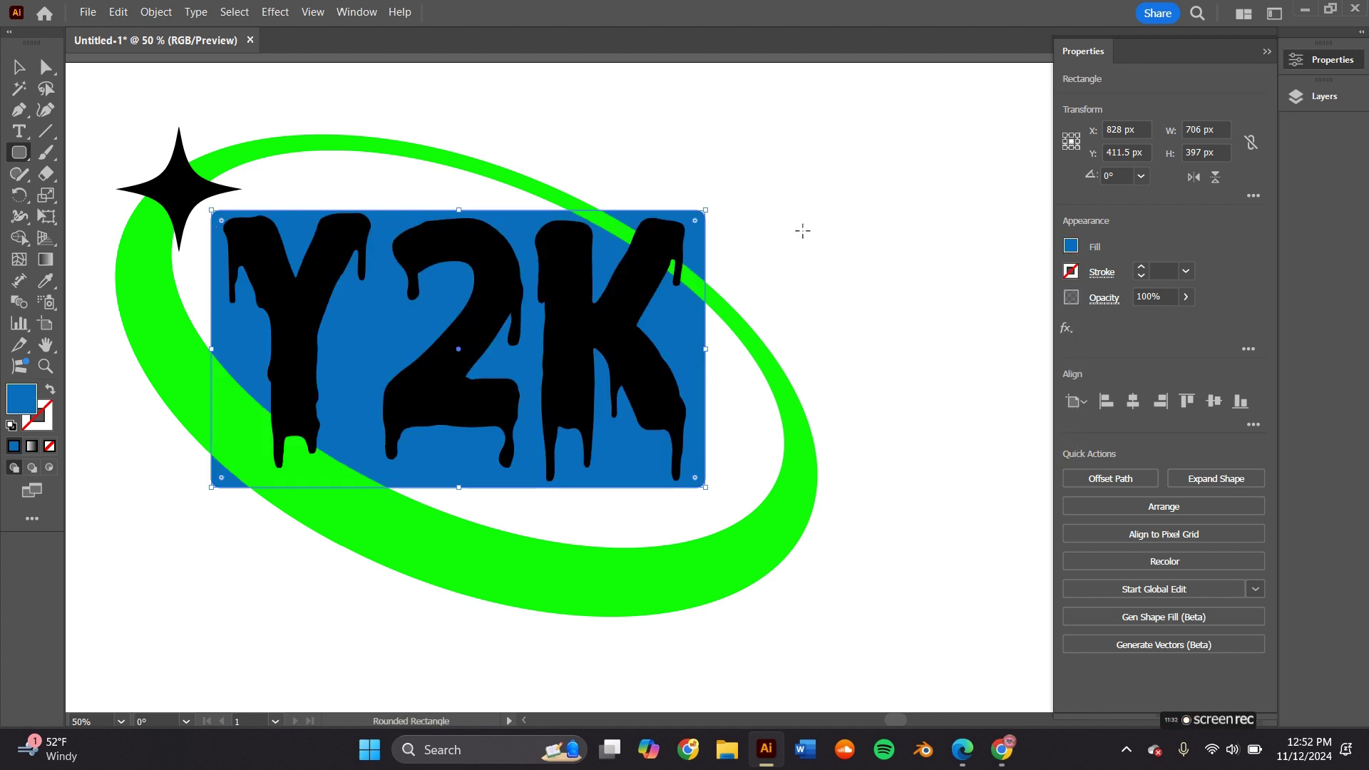
Reshape the blue rectangle with the Curvature tool, bending its left edge and lower-left corner inward.
{"action": "left_click", "coordinate": [45, 67]}
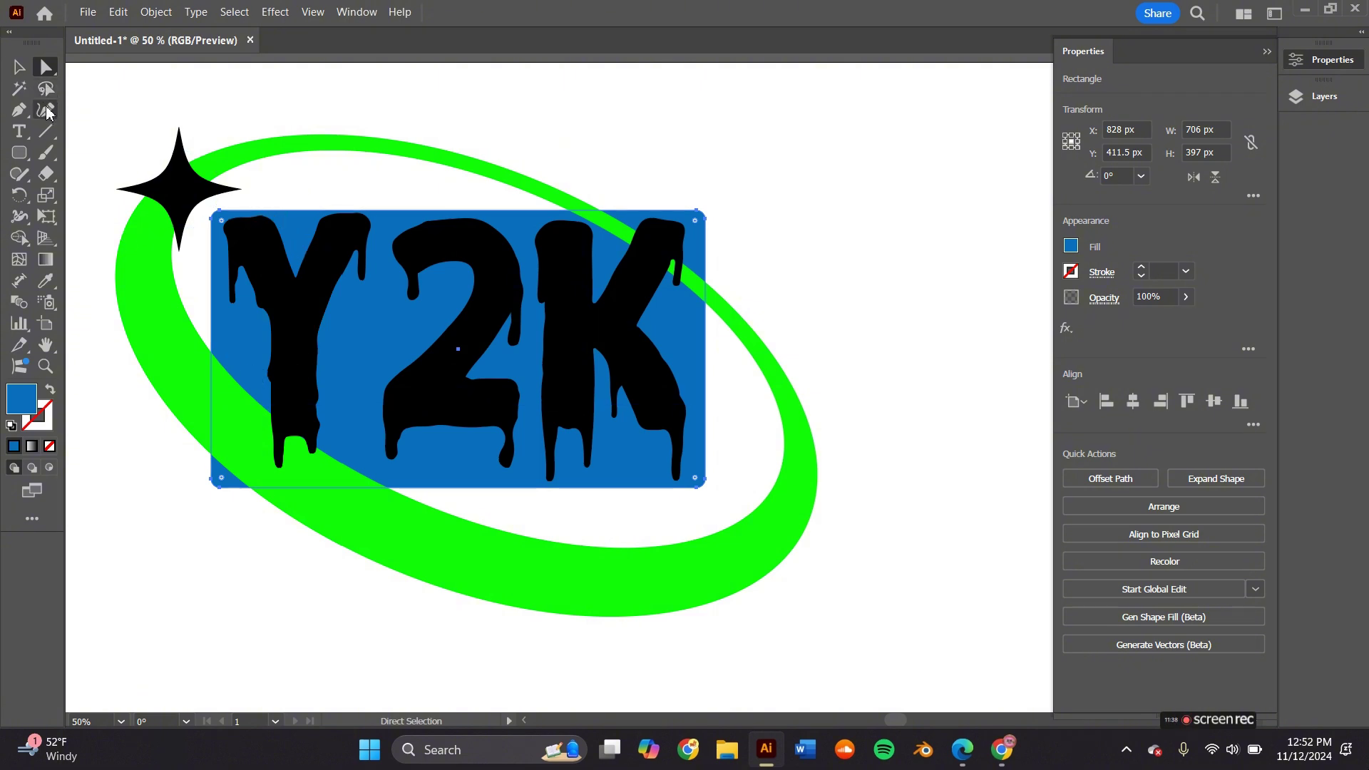
{"action": "left_click", "coordinate": [47, 111]}
{"action": "left_click_drag", "start_coordinate": [212, 333], "coordinate": [227, 339]}
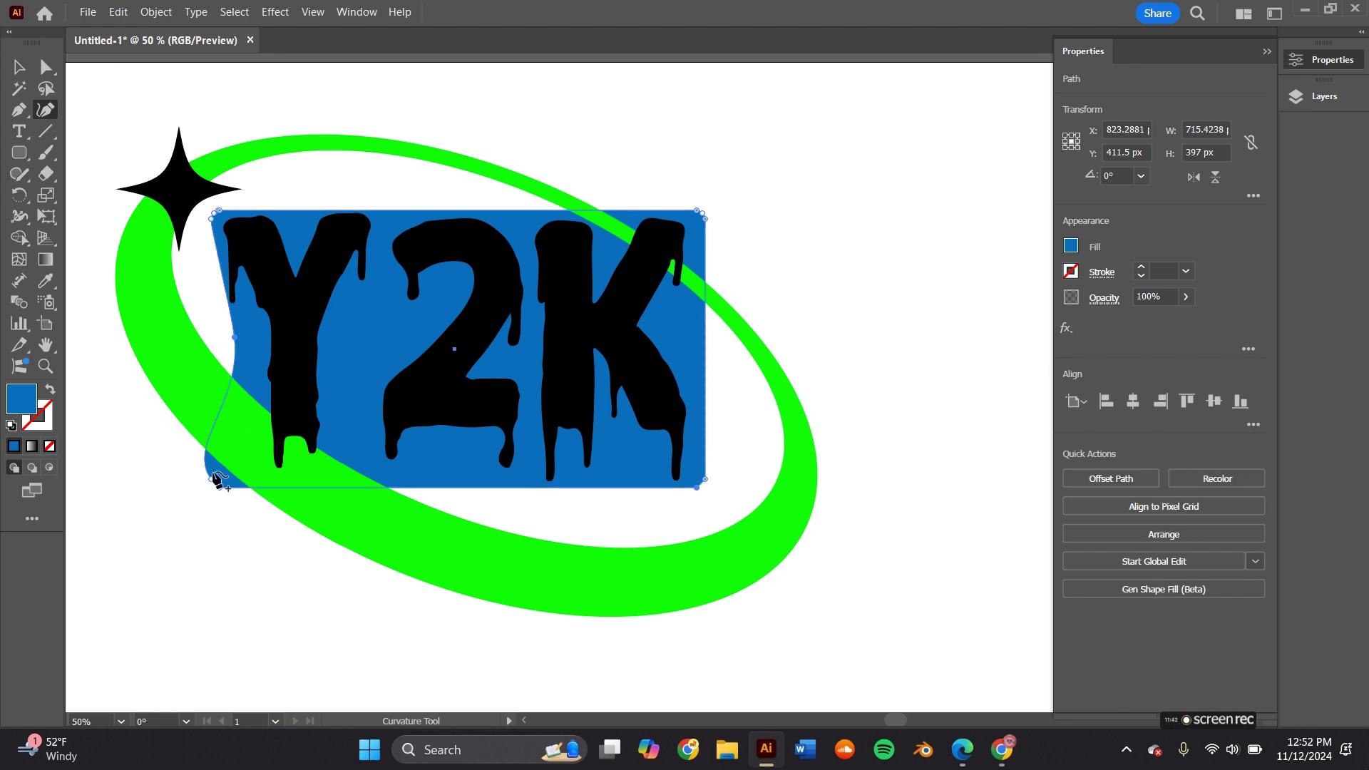
{"action": "left_click_drag", "start_coordinate": [219, 491], "coordinate": [268, 473]}
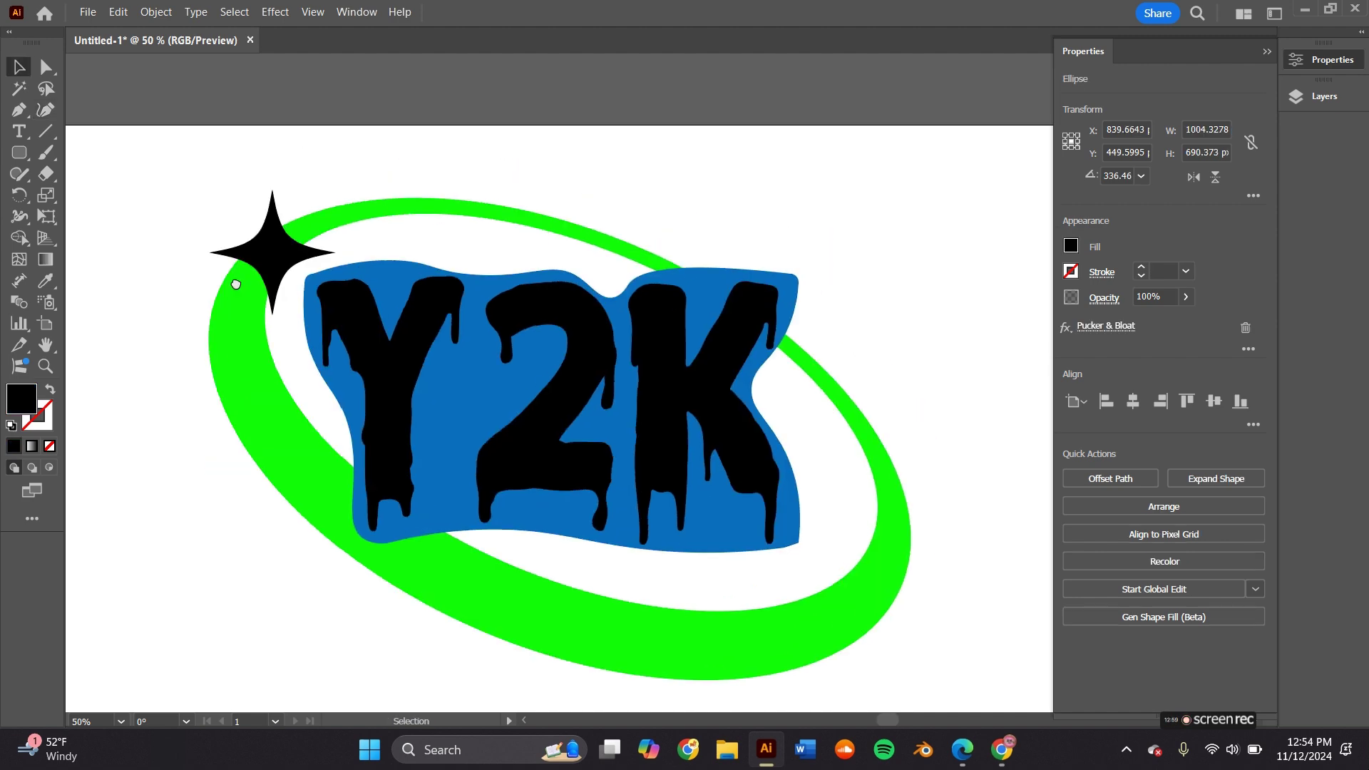
Expand the appearance of the four-point star and convert the Y2K text to outlines.
{"action": "left_click_drag", "start_coordinate": [235, 285], "coordinate": [210, 314]}
{"action": "left_click_drag", "start_coordinate": [494, 343], "coordinate": [392, 256]}
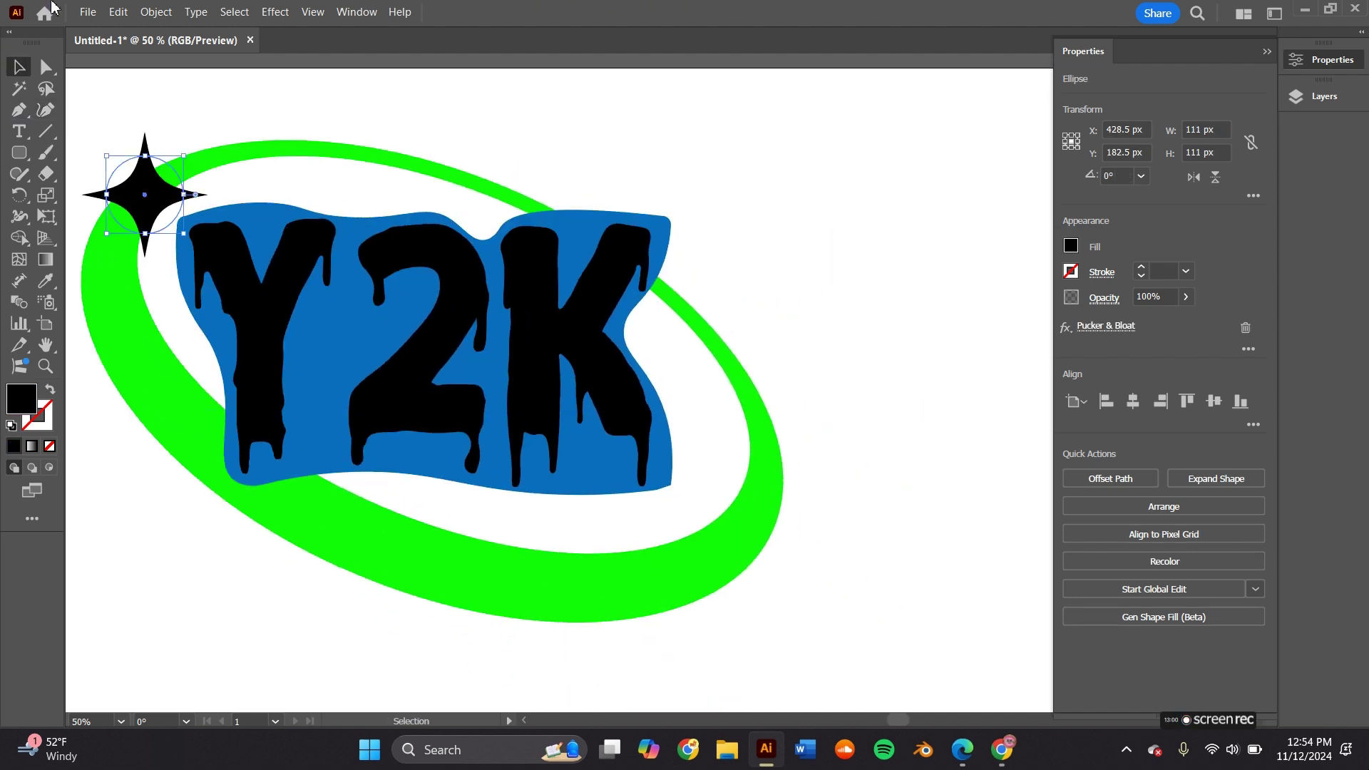
{"action": "left_click", "coordinate": [156, 12]}
{"action": "left_click", "coordinate": [213, 267]}
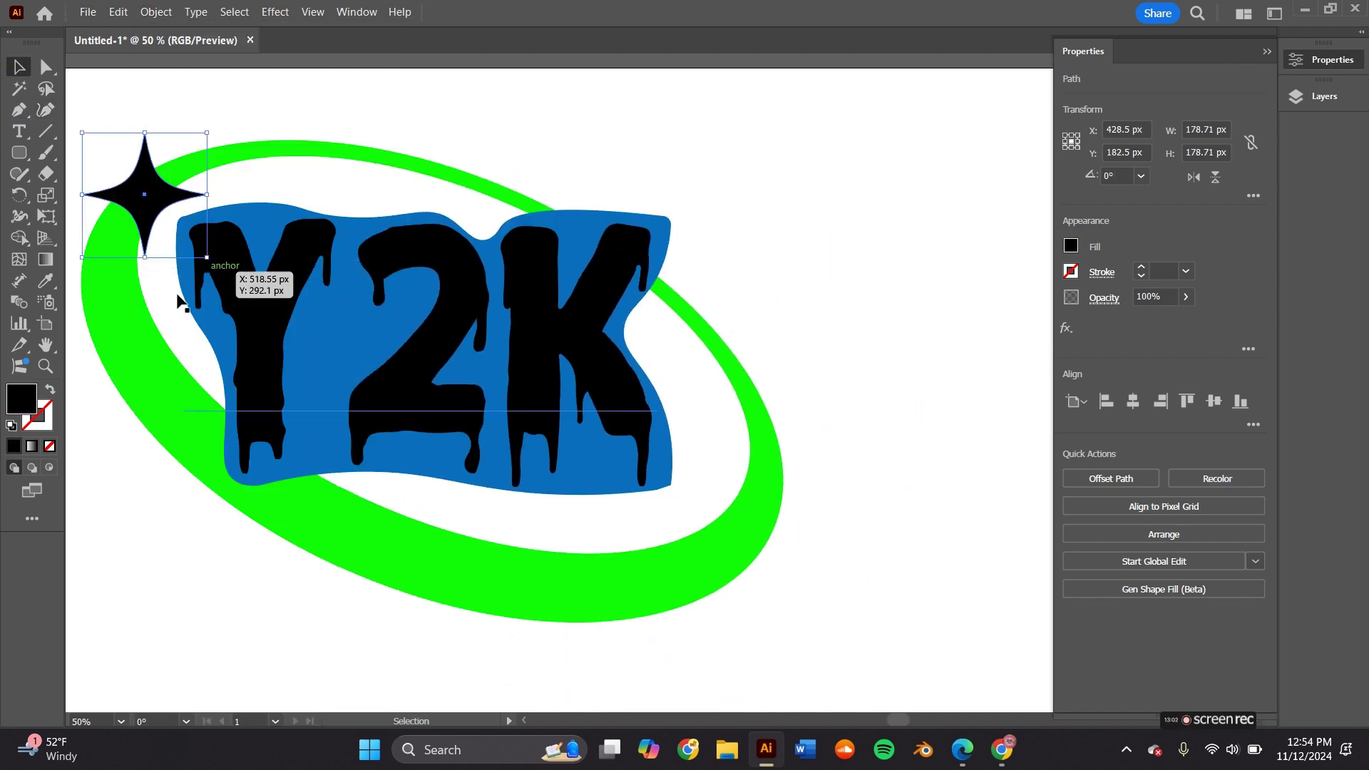
{"action": "right_click", "coordinate": [252, 332]}
{"action": "left_click", "coordinate": [293, 409]}
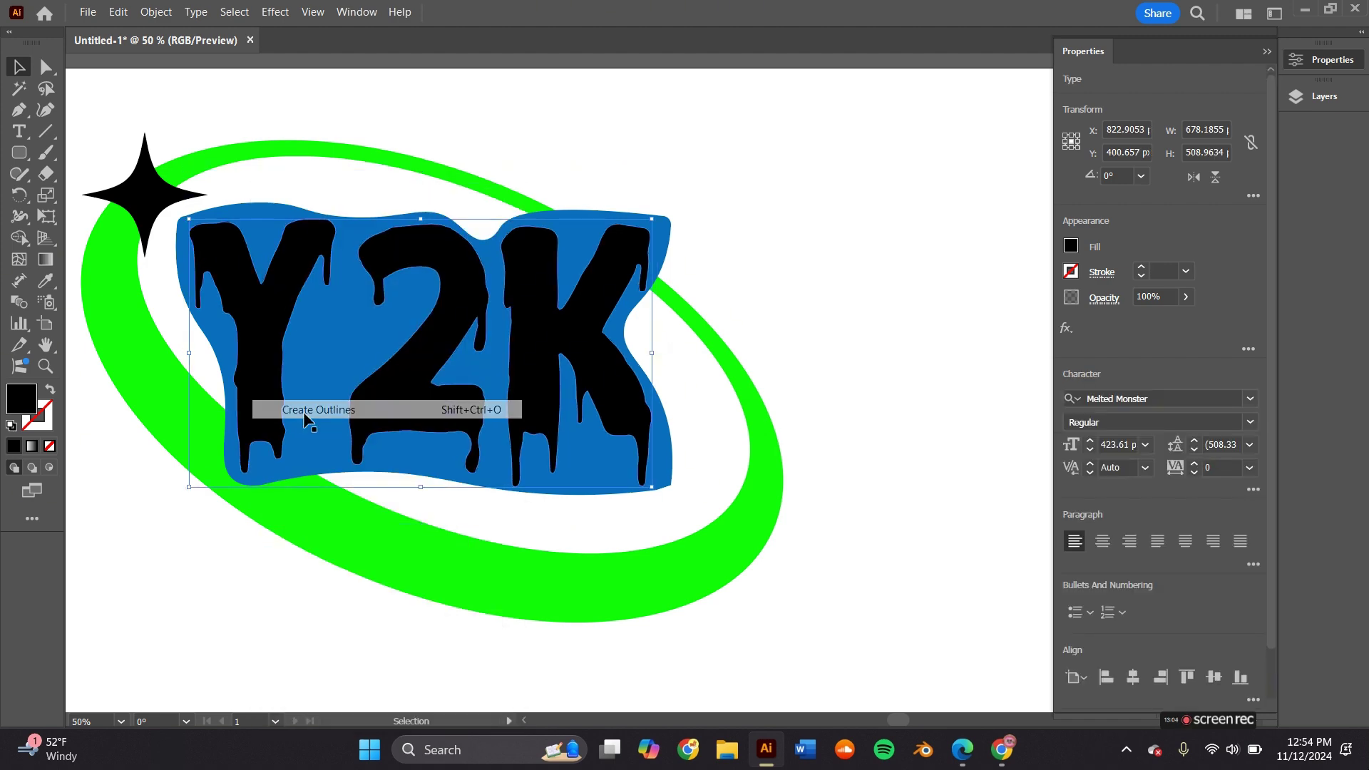
Export the logo artwork as an SVG file in Downloads, with a file name beginning with y2k.
{"action": "left_click_drag", "start_coordinate": [520, 350], "coordinate": [630, 334]}
{"action": "left_click", "coordinate": [1018, 326]}
{"action": "left_click_drag", "start_coordinate": [988, 309], "coordinate": [968, 264]}
{"action": "left_click_drag", "start_coordinate": [920, 344], "coordinate": [927, 317]}
{"action": "scroll", "coordinate": [926, 316], "scroll_direction": "up", "scroll_amount": 2}
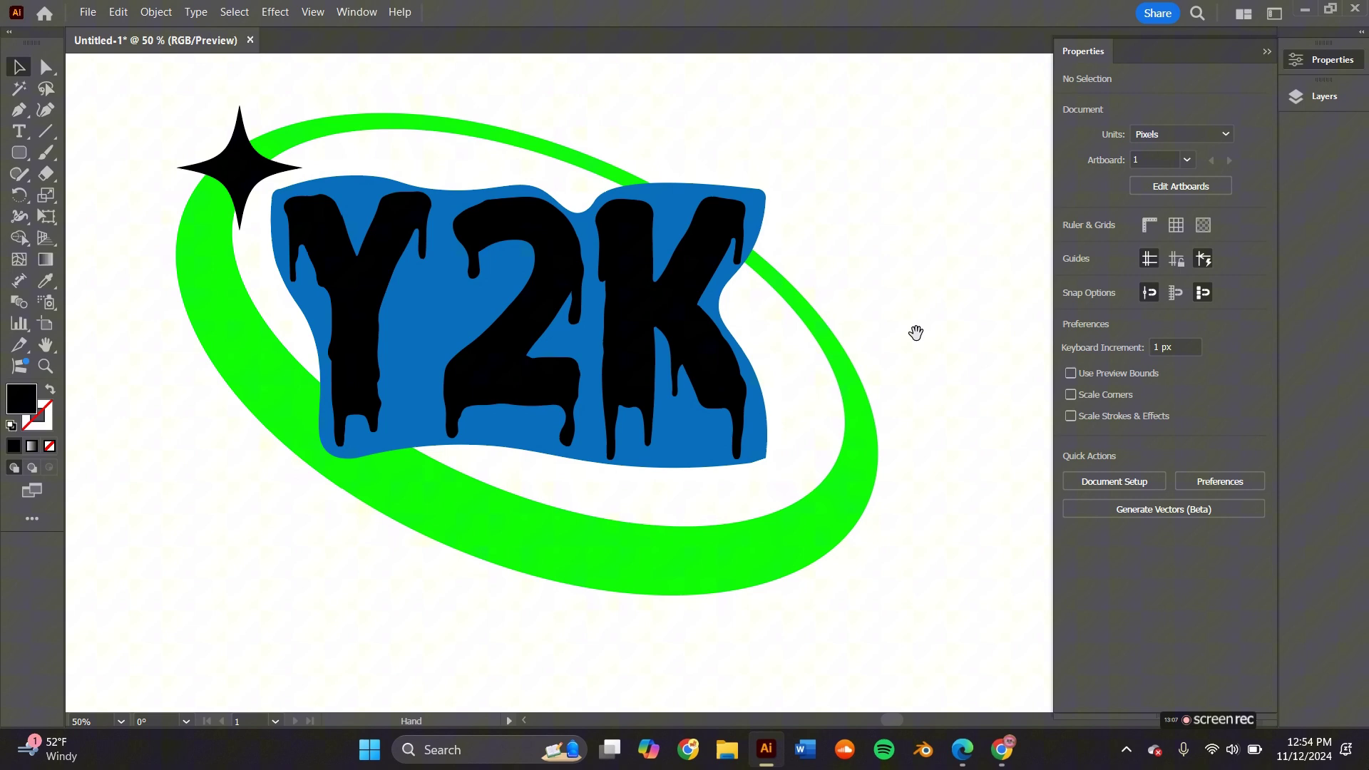
{"action": "left_click", "coordinate": [850, 492]}
{"action": "left_click", "coordinate": [88, 12]}
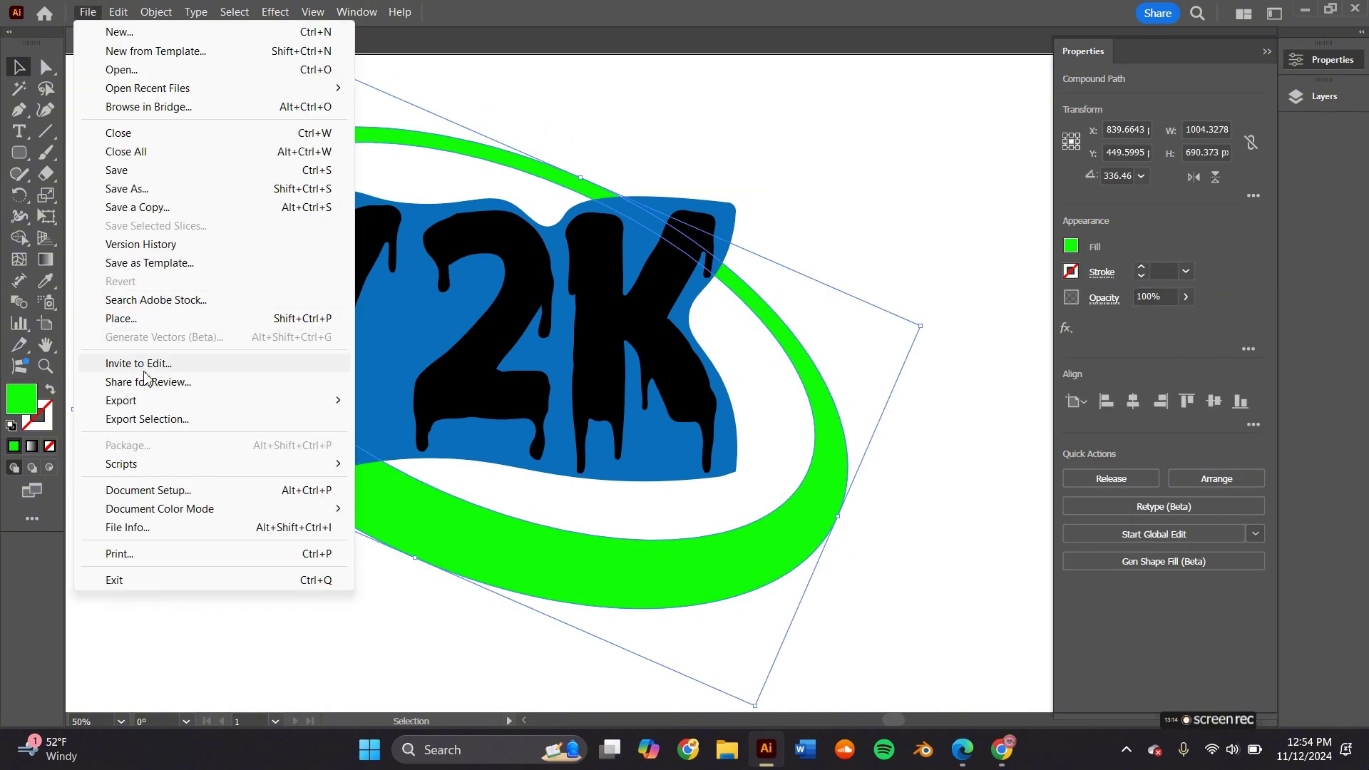
{"action": "mouse_move", "coordinate": [150, 401]}
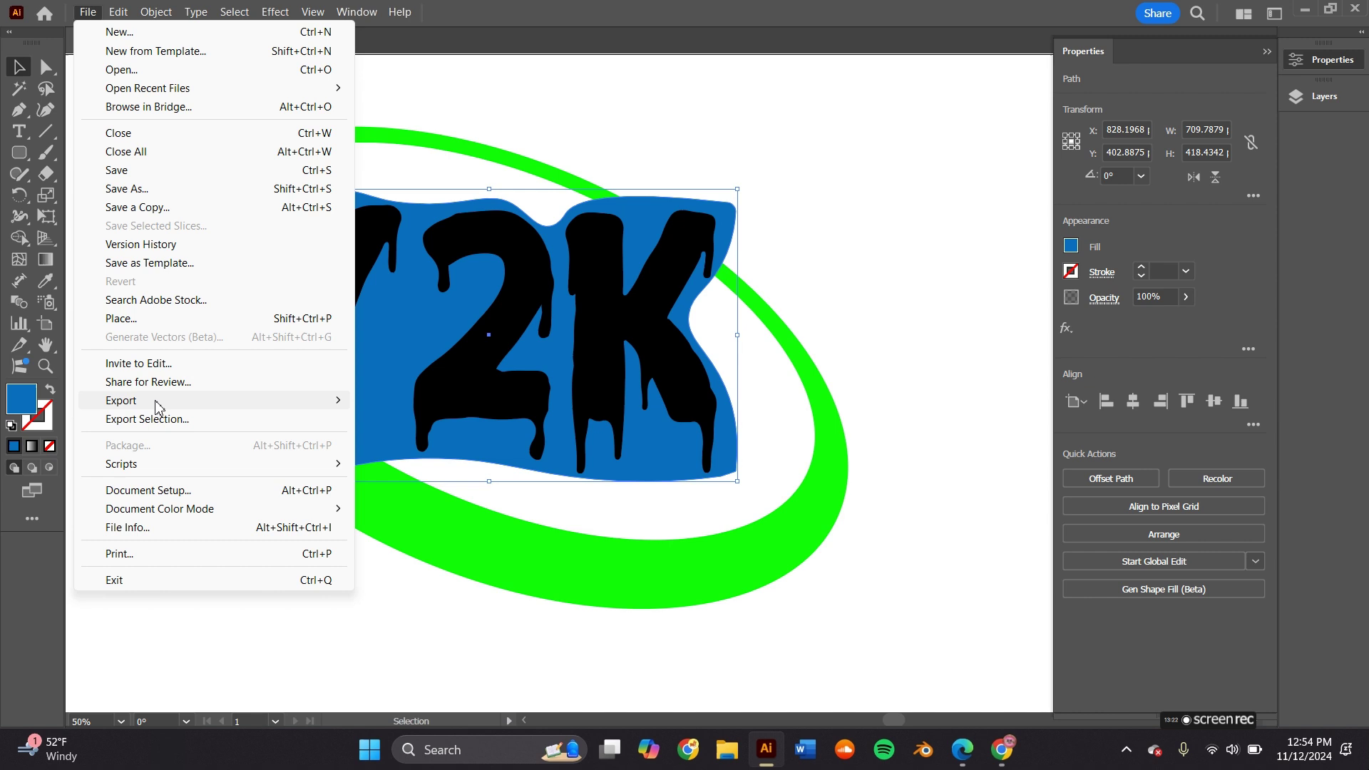
{"action": "left_click", "coordinate": [403, 416]}
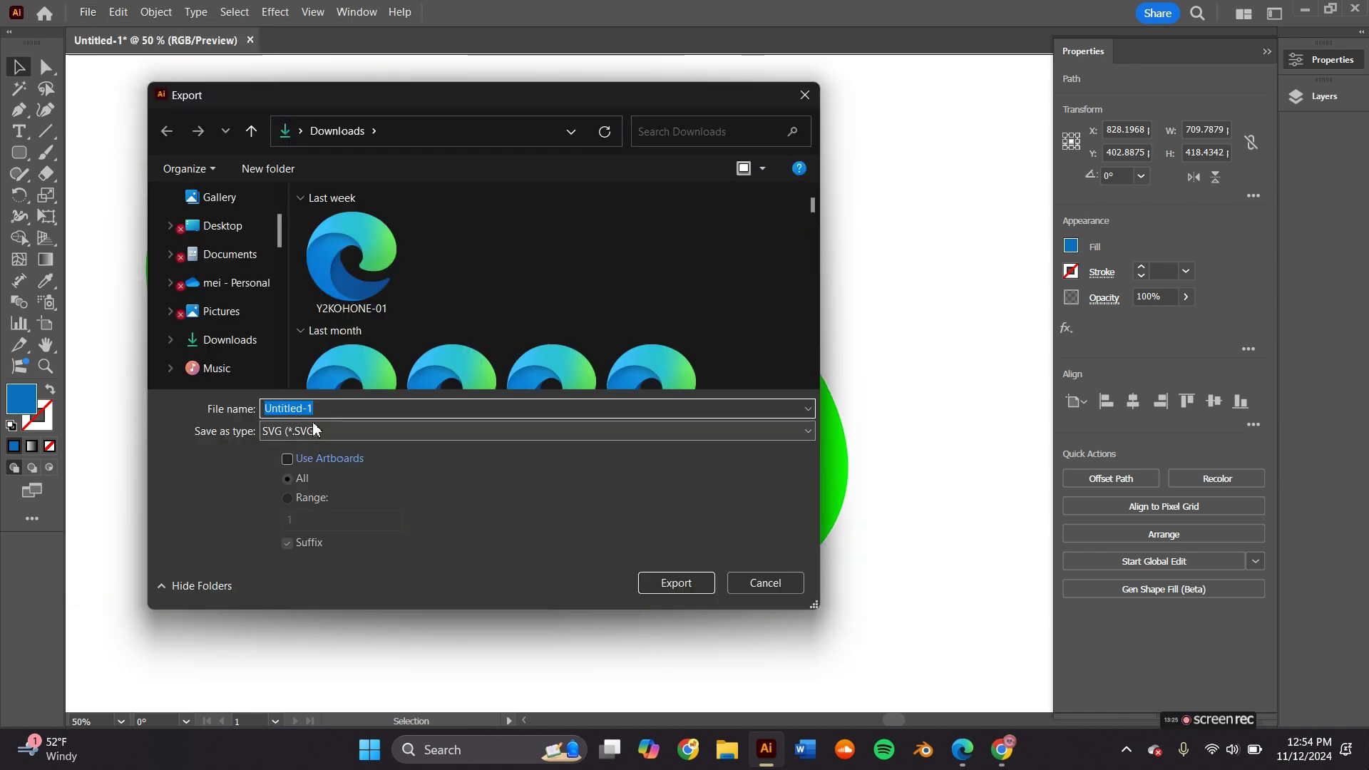
{"action": "type", "text": "y2"}
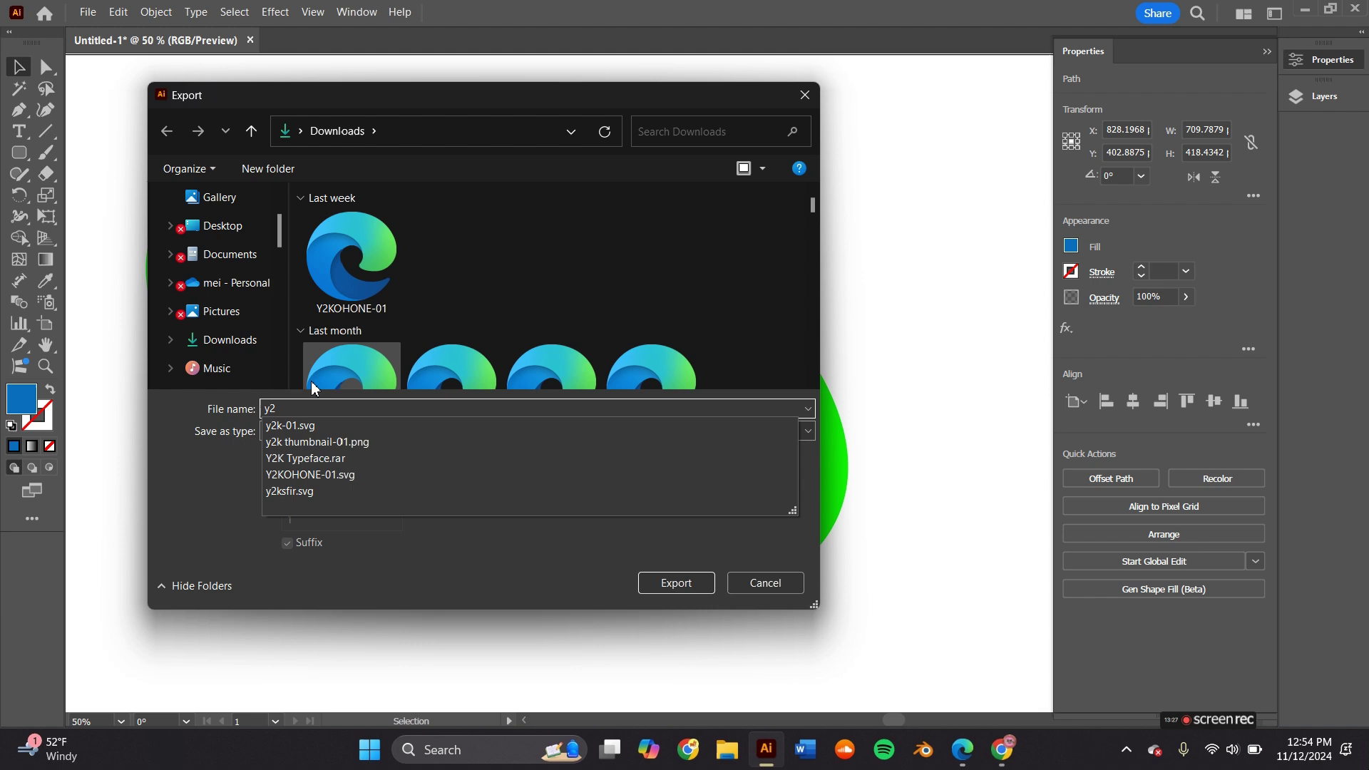
{"action": "type", "text": "k"}
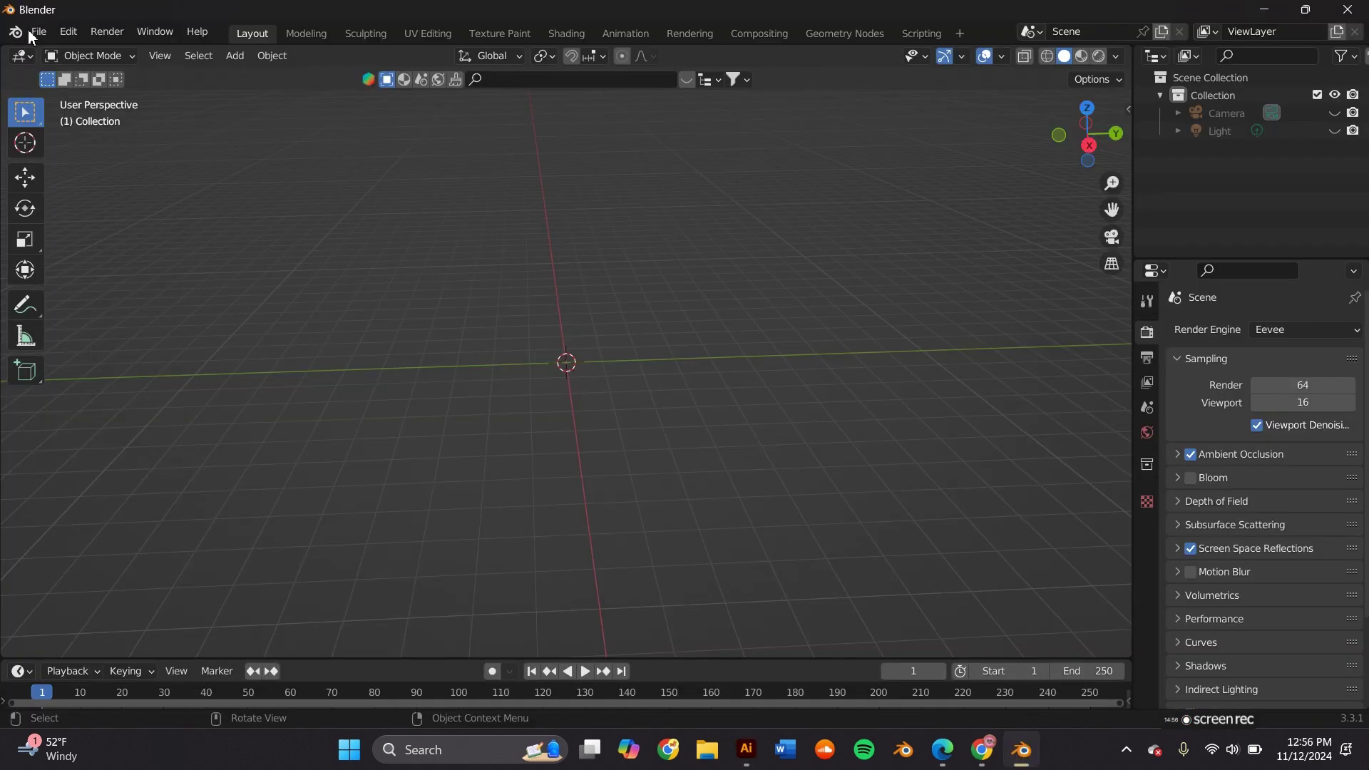
Switch to Blender and import the logo file y2k111-01.svg into the scene.
{"action": "left_click", "coordinate": [39, 32]}
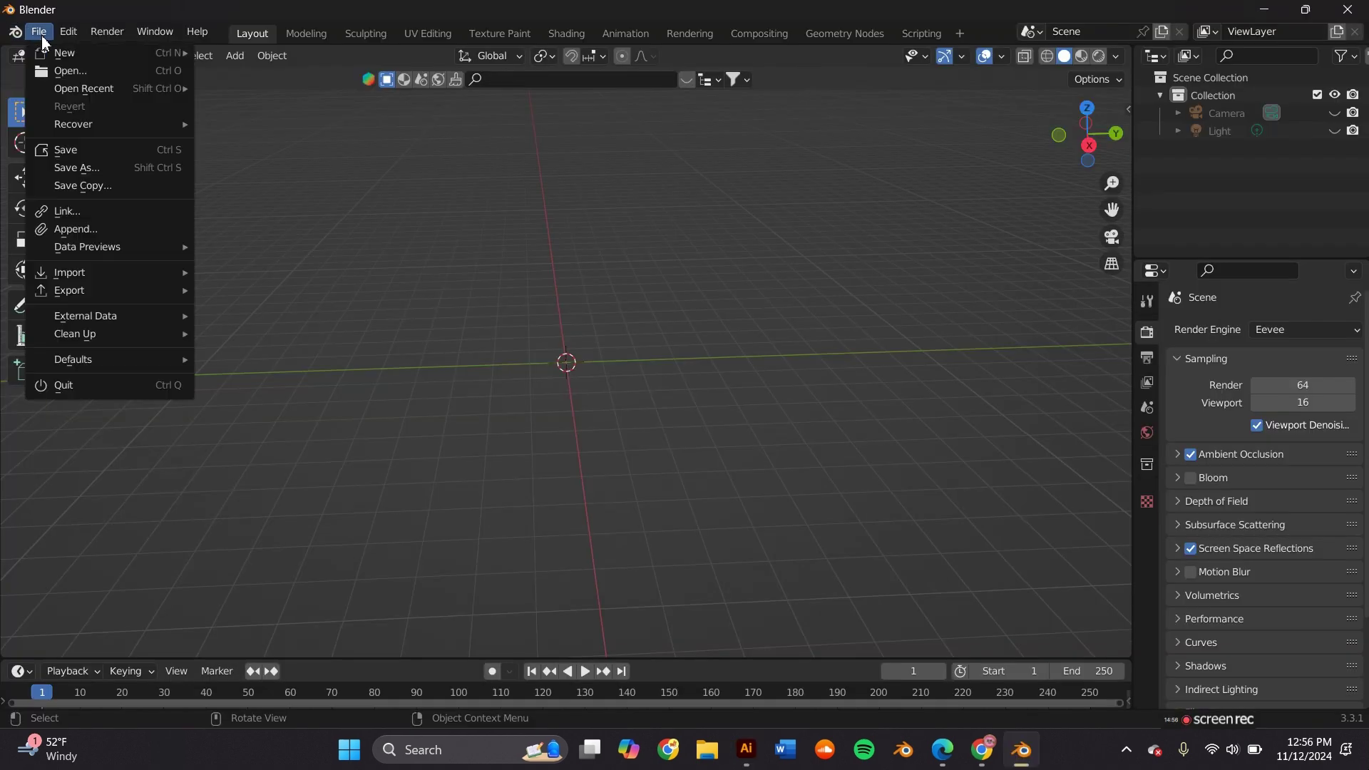
{"action": "mouse_move", "coordinate": [108, 272]}
{"action": "left_click", "coordinate": [346, 397]}
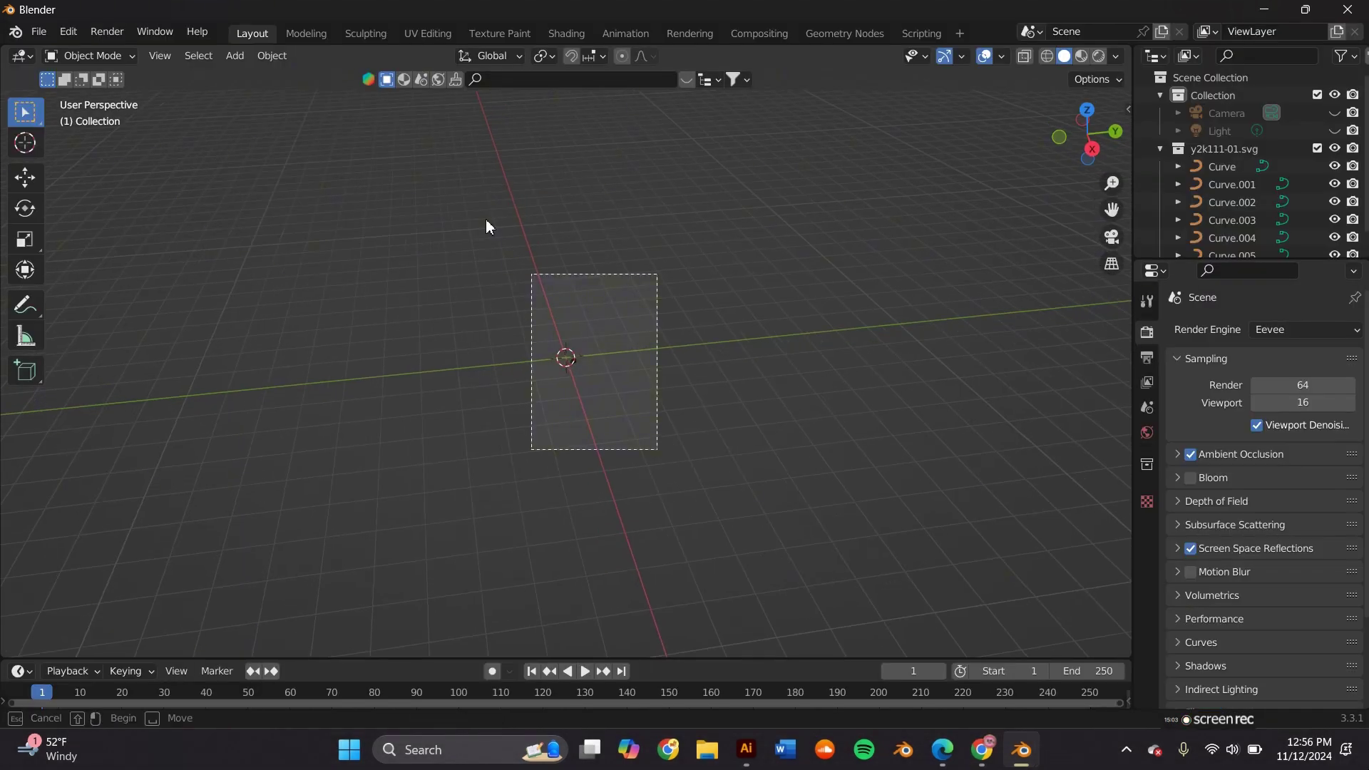
Scale all the imported logo curves up about 27 times and rotate them 90° about the X axis.
{"action": "key", "text": "a"}
{"action": "key", "text": "s"}
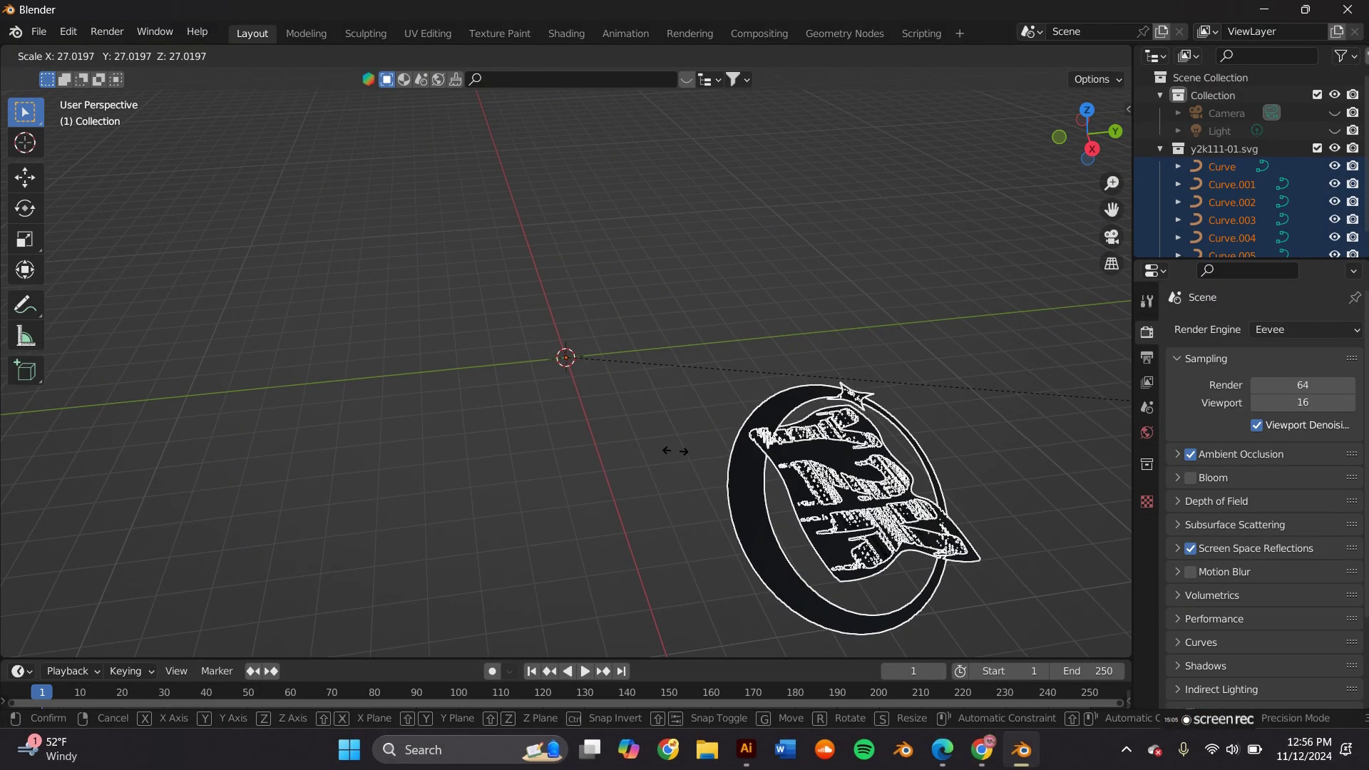
{"action": "left_click", "coordinate": [675, 452]}
{"action": "middle_click_drag", "start_coordinate": [515, 417], "coordinate": [670, 447]}
{"action": "type", "text": "r"}
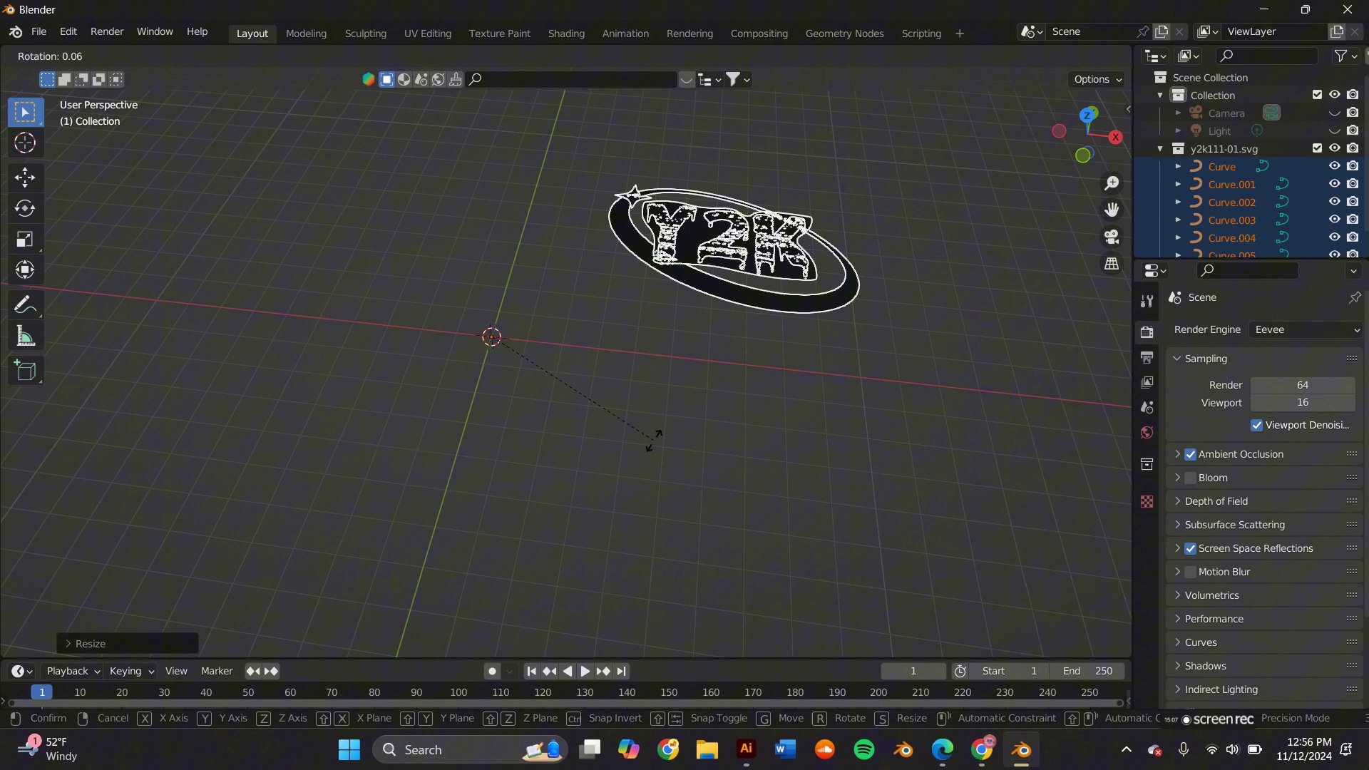
{"action": "type", "text": "x90"}
{"action": "key", "text": "Return"}
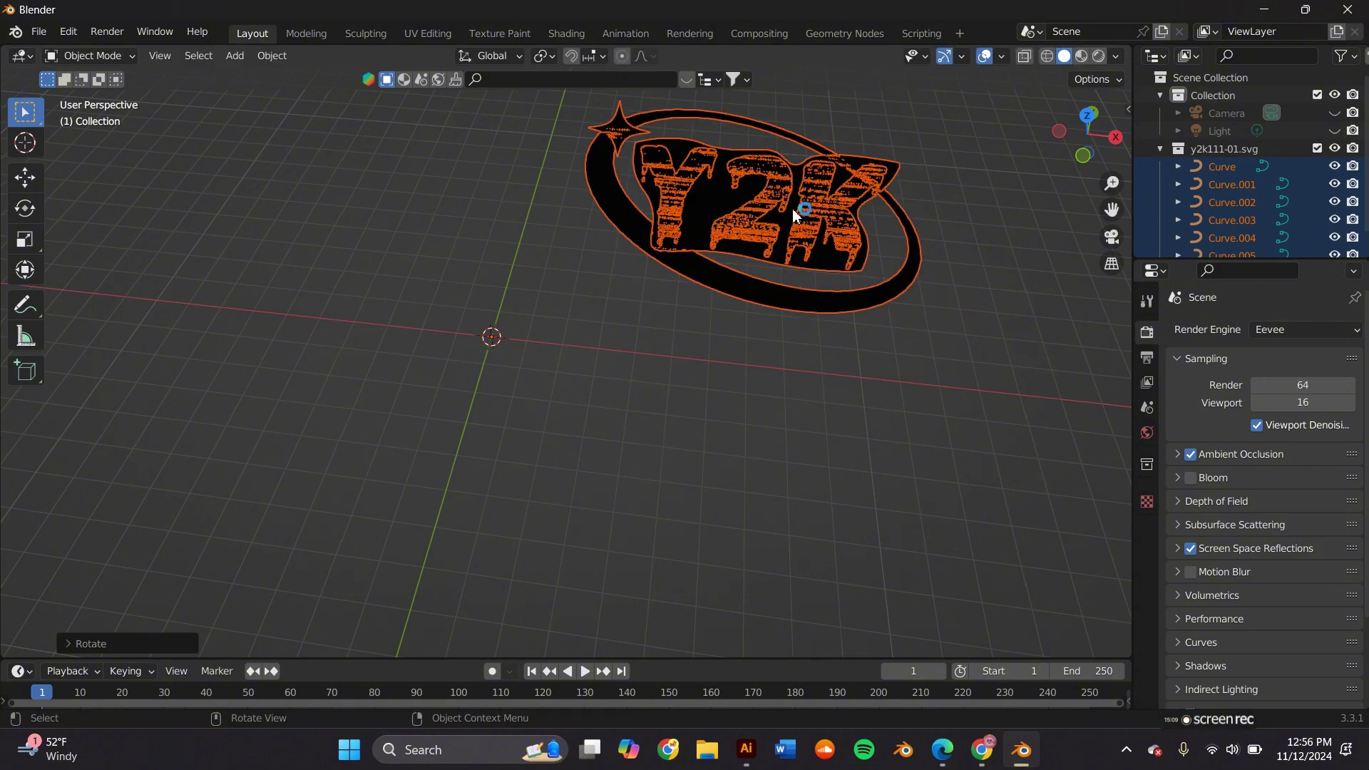
Join the Y, 2 and K letter curves into one object, with the 2 active and the backing shape excluded.
{"action": "middle_click_drag", "start_coordinate": [820, 179], "coordinate": [447, 288], "text": "shift"}
{"action": "scroll", "coordinate": [571, 300], "scroll_direction": "up", "scroll_amount": 3}
{"action": "left_click", "coordinate": [314, 152]}
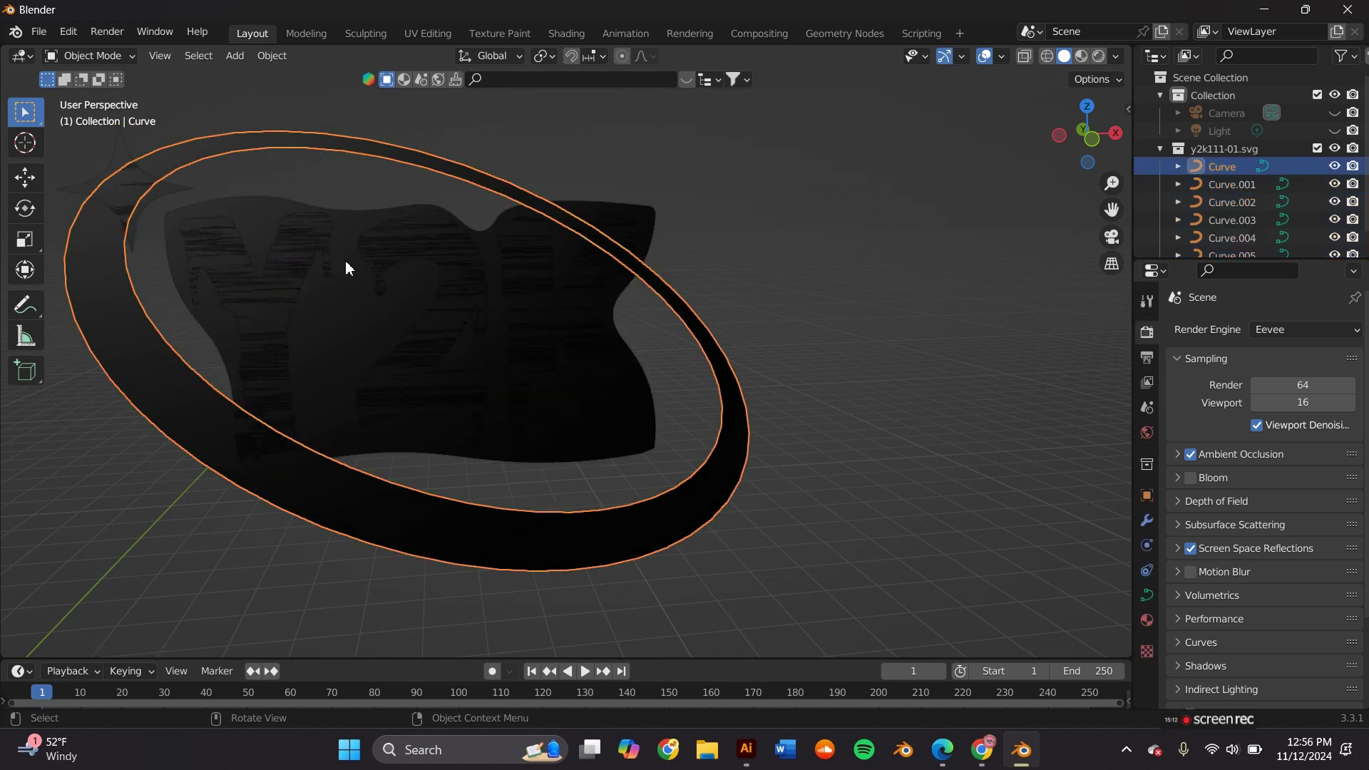
{"action": "left_click", "coordinate": [295, 298]}
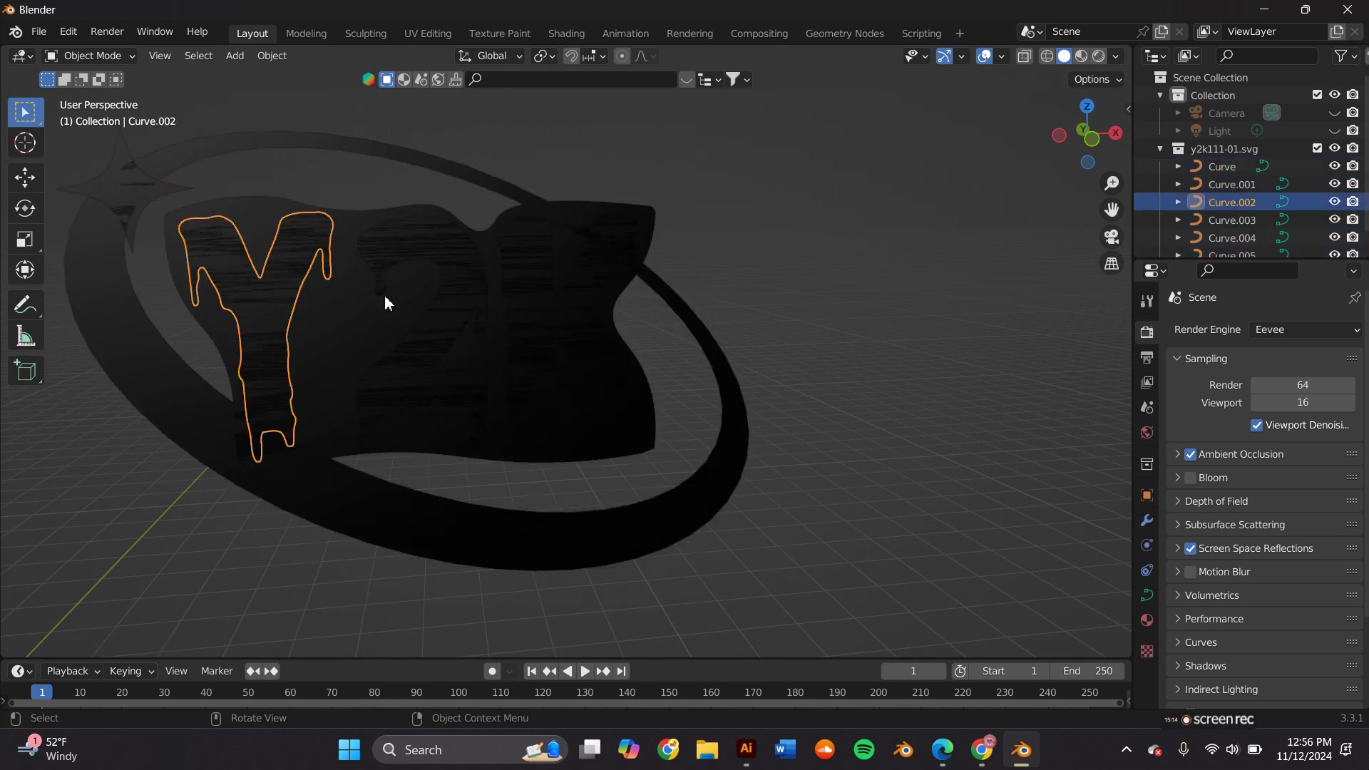
{"action": "left_click", "coordinate": [396, 253], "text": "shift"}
{"action": "left_click", "coordinate": [537, 243], "text": "shift"}
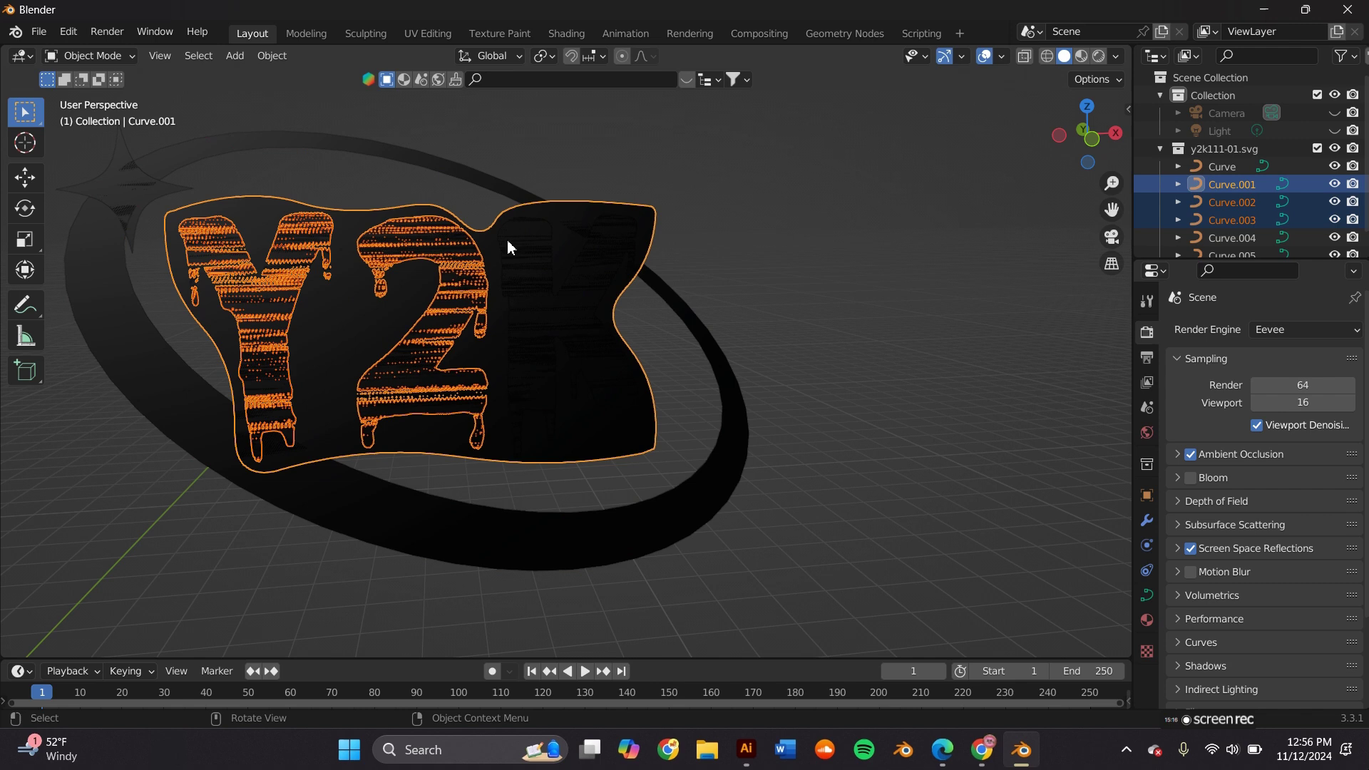
{"action": "left_click", "coordinate": [505, 240]}
{"action": "left_click", "coordinate": [449, 249], "text": "shift"}
{"action": "left_click", "coordinate": [303, 246], "text": "shift"}
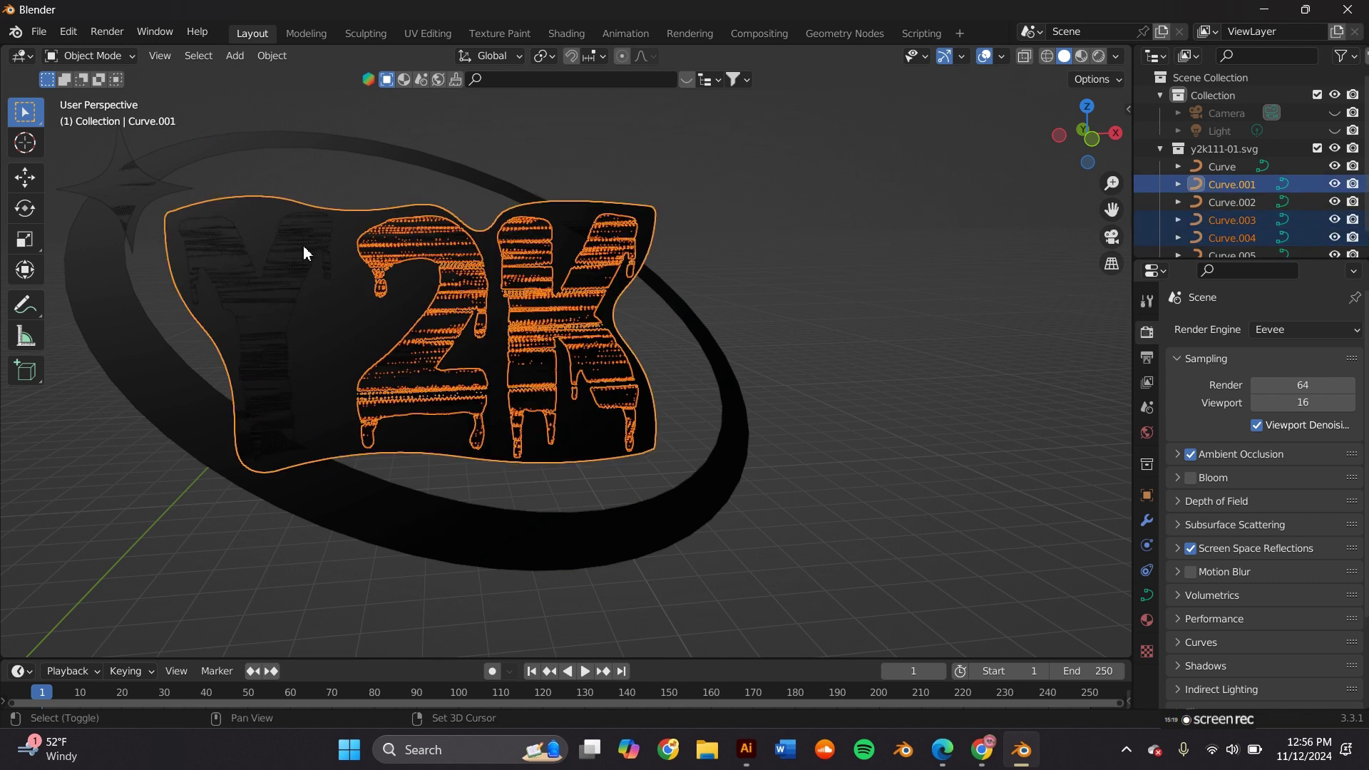
{"action": "left_click", "coordinate": [302, 246], "text": "shift"}
{"action": "left_click", "coordinate": [344, 315], "text": "shift"}
{"action": "left_click", "coordinate": [360, 290], "text": "shift"}
{"action": "right_click", "coordinate": [399, 239]}
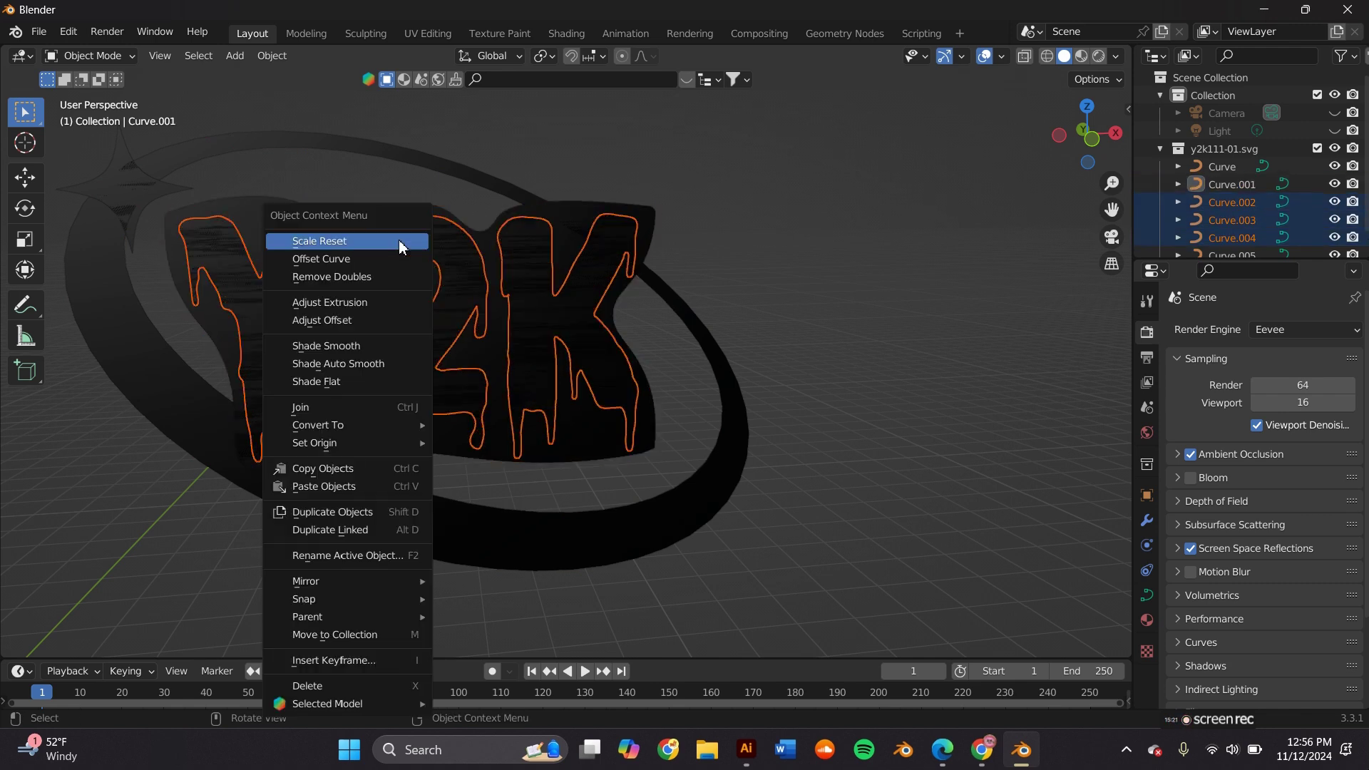
{"action": "left_click", "coordinate": [443, 250]}
{"action": "right_click", "coordinate": [432, 231]}
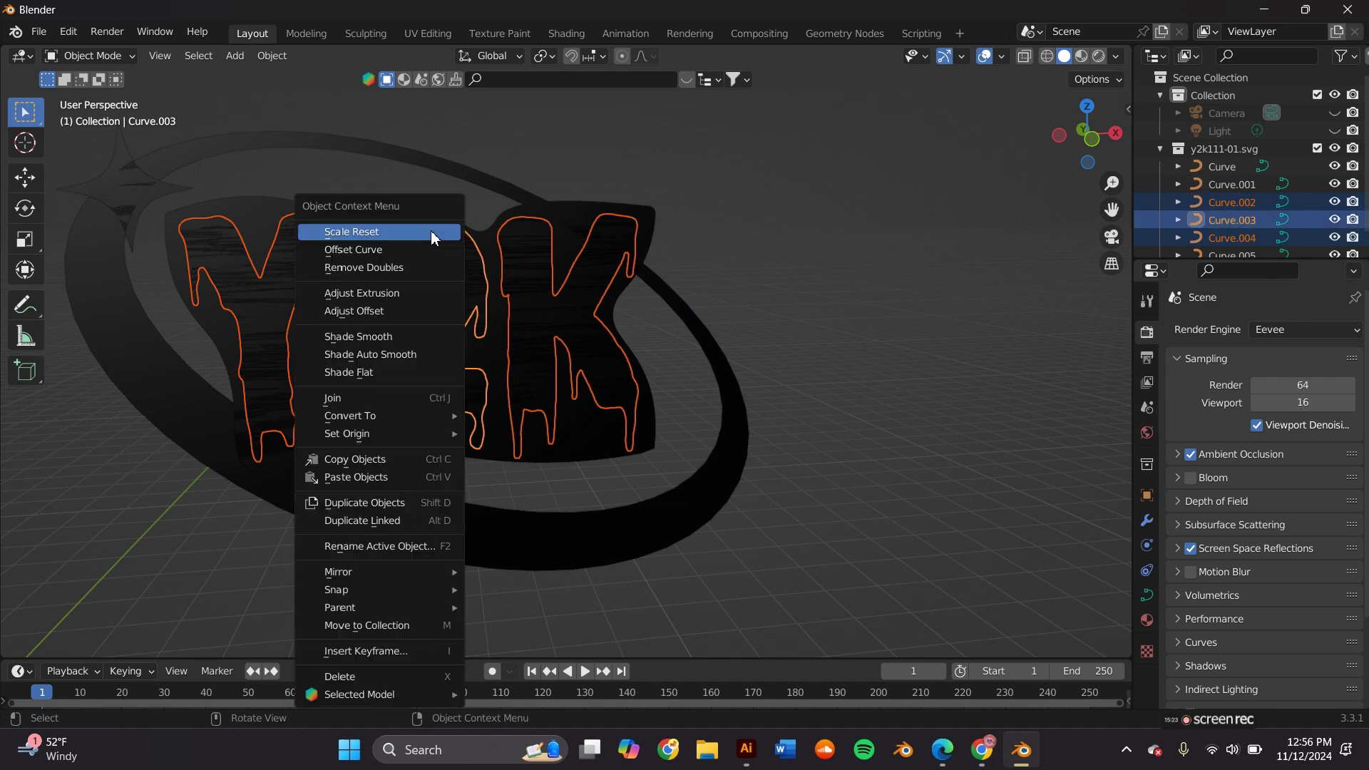
{"action": "left_click", "coordinate": [423, 403]}
Set the joined lettering's origin to its geometry and activate the Move tool.
{"action": "right_click", "coordinate": [422, 352]}
{"action": "mouse_move", "coordinate": [408, 446]}
{"action": "left_click", "coordinate": [509, 465]}
{"action": "left_click", "coordinate": [25, 178]}
{"action": "middle_click_drag", "start_coordinate": [386, 322], "coordinate": [394, 311]}
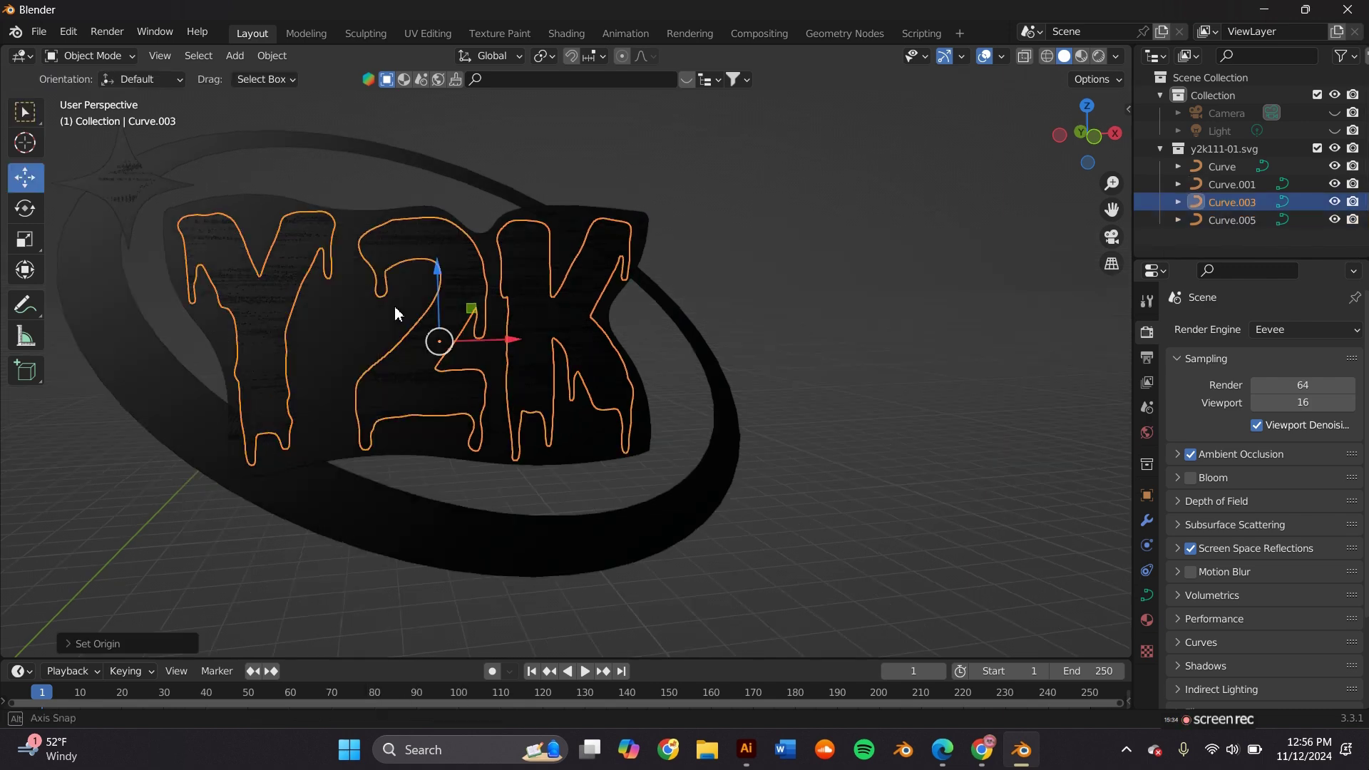
Extrude the ring curve by 0.01 m through its geometry settings.
{"action": "left_click", "coordinate": [241, 147]}
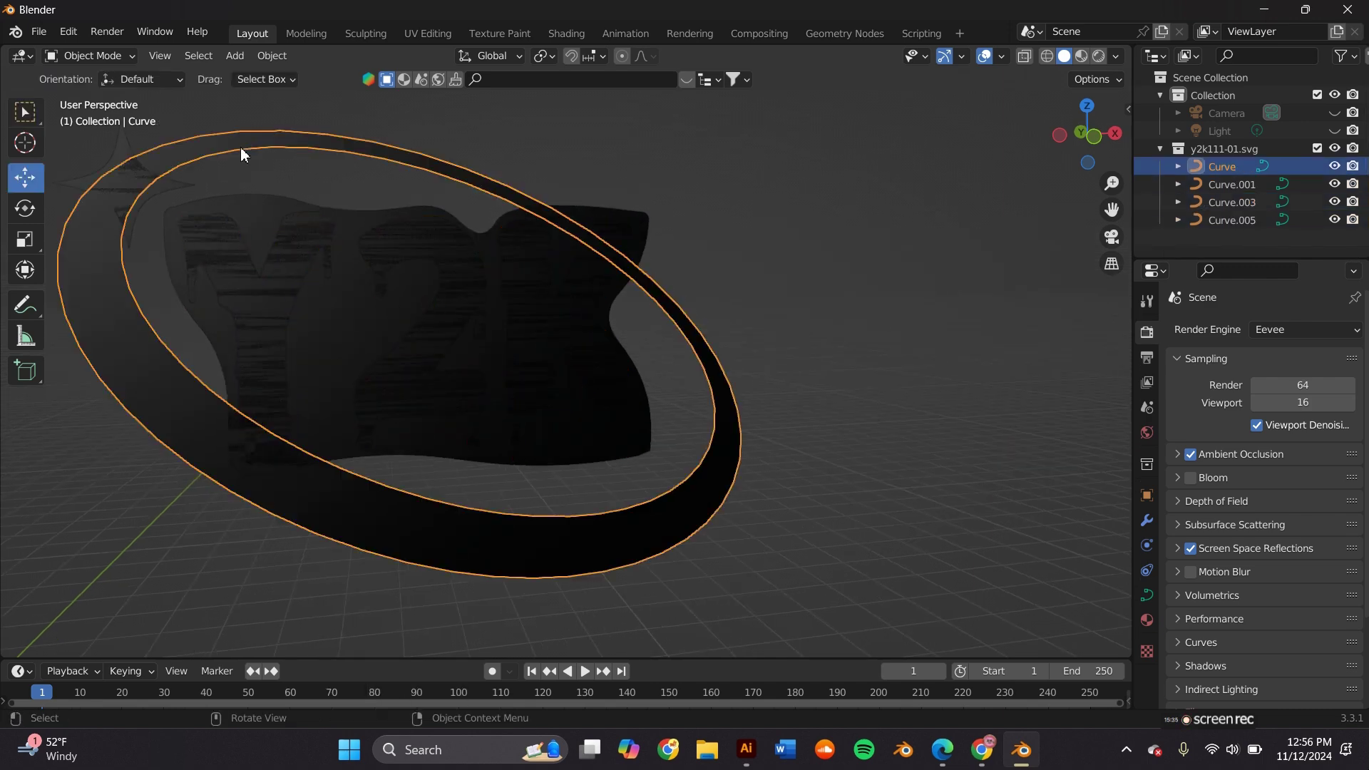
{"action": "left_click", "coordinate": [1147, 596]}
{"action": "scroll", "coordinate": [1209, 560], "scroll_direction": "down", "scroll_amount": 2}
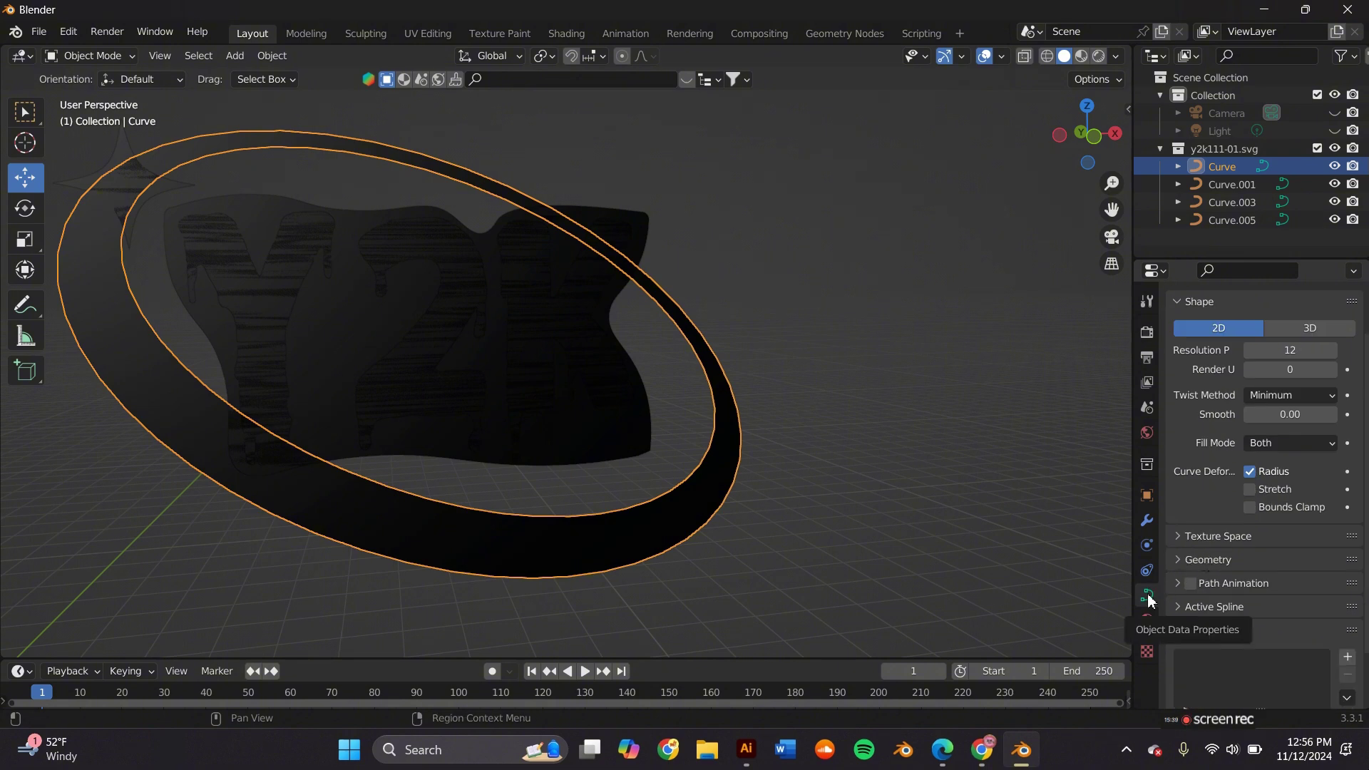
{"action": "left_click", "coordinate": [1208, 561]}
{"action": "scroll", "coordinate": [1209, 567], "scroll_direction": "down", "scroll_amount": 4}
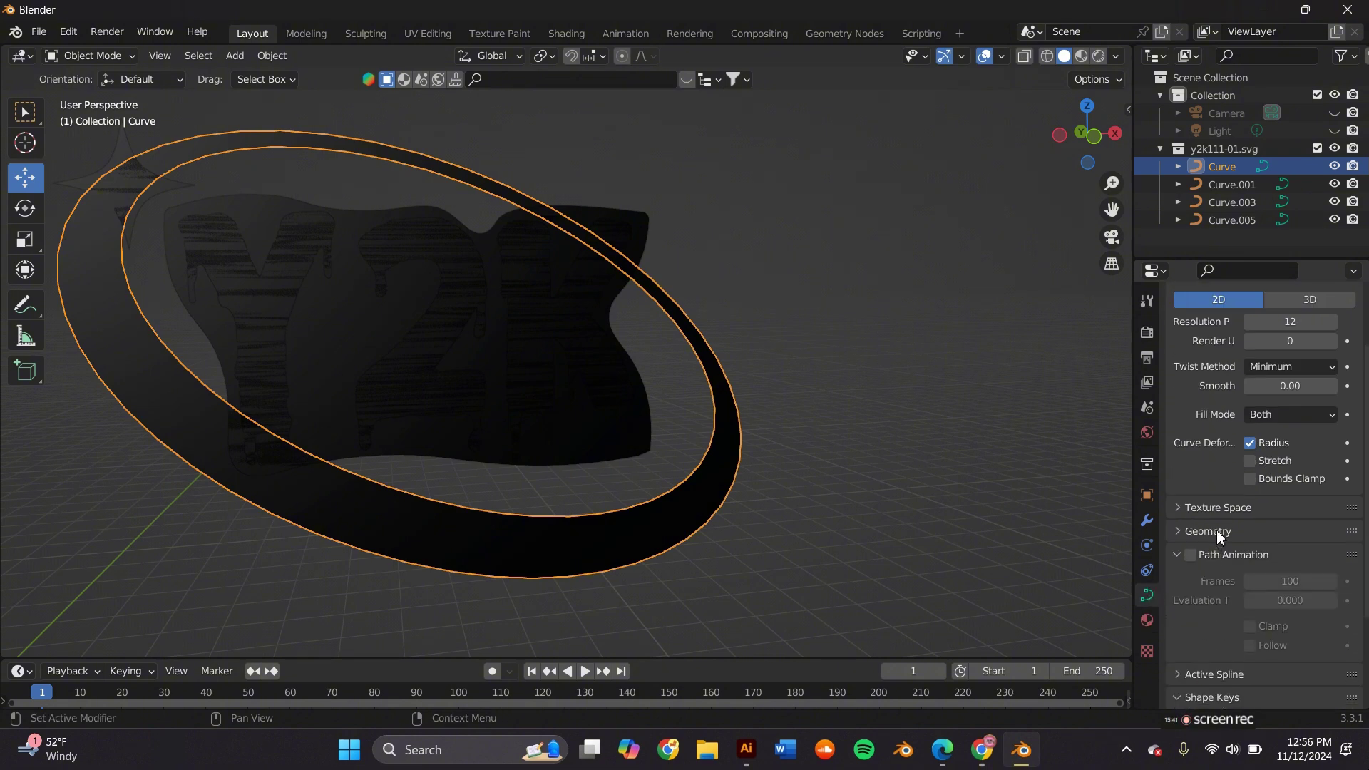
{"action": "left_click_drag", "start_coordinate": [1318, 486], "coordinate": [1327, 486]}
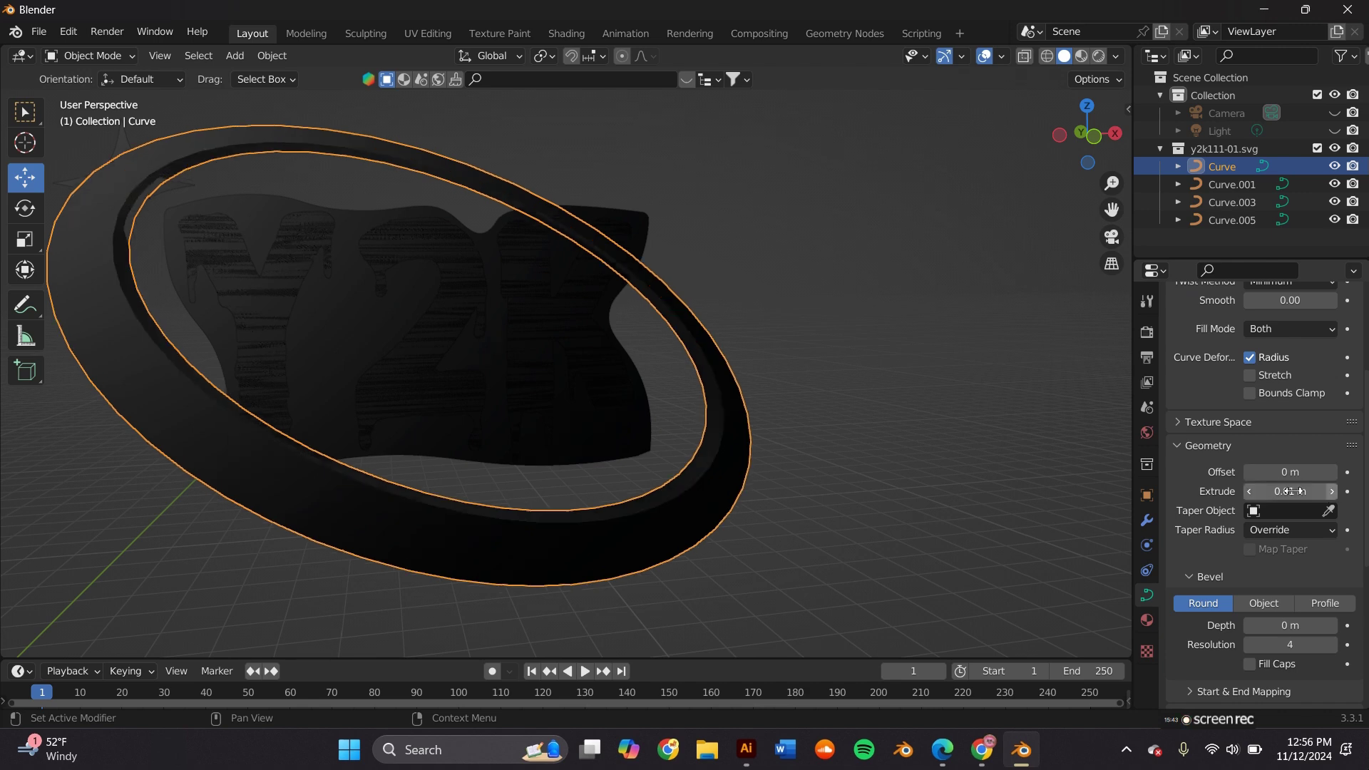
Extrude the joined Y2K lettering and the backing shape by 0.01 m each.
{"action": "middle_click_drag", "start_coordinate": [983, 428], "coordinate": [438, 320]}
{"action": "left_click", "coordinate": [438, 321]}
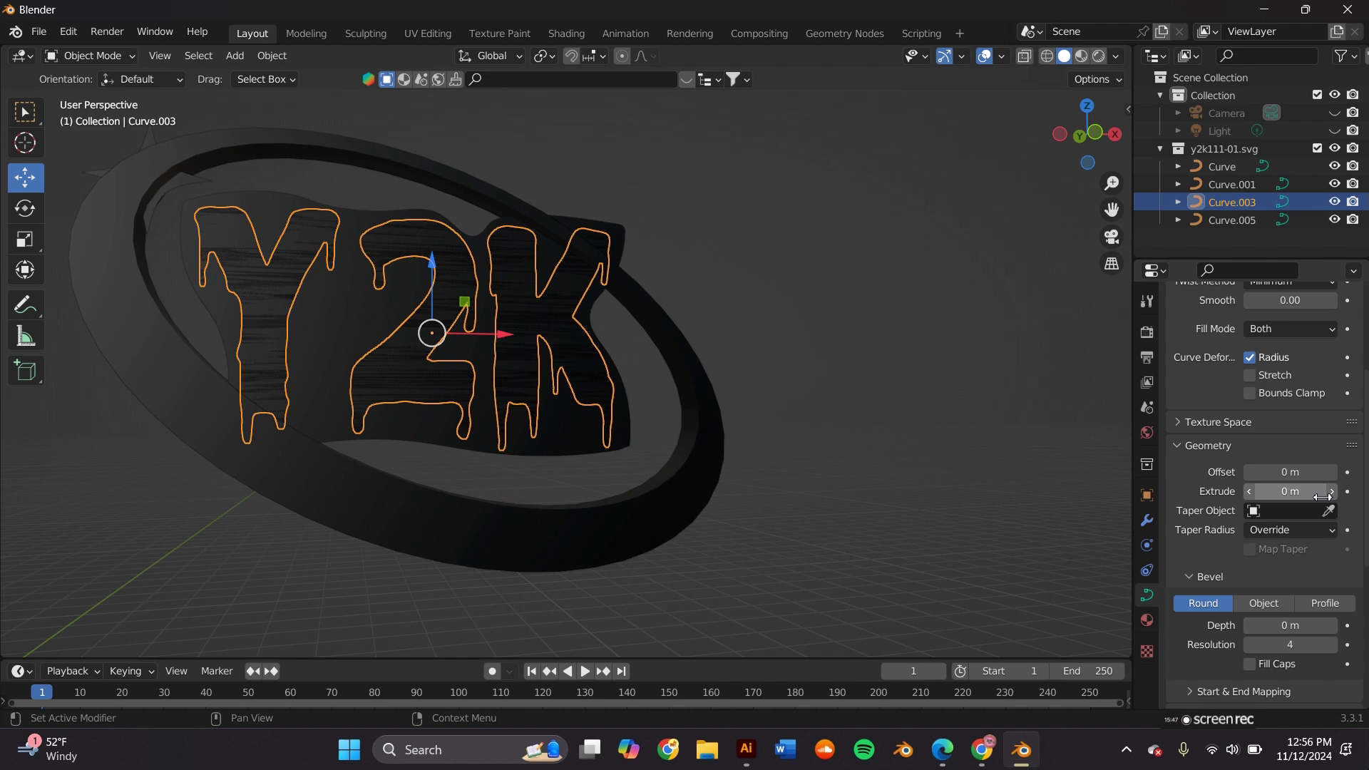
{"action": "middle_click_drag", "start_coordinate": [500, 267], "coordinate": [595, 342]}
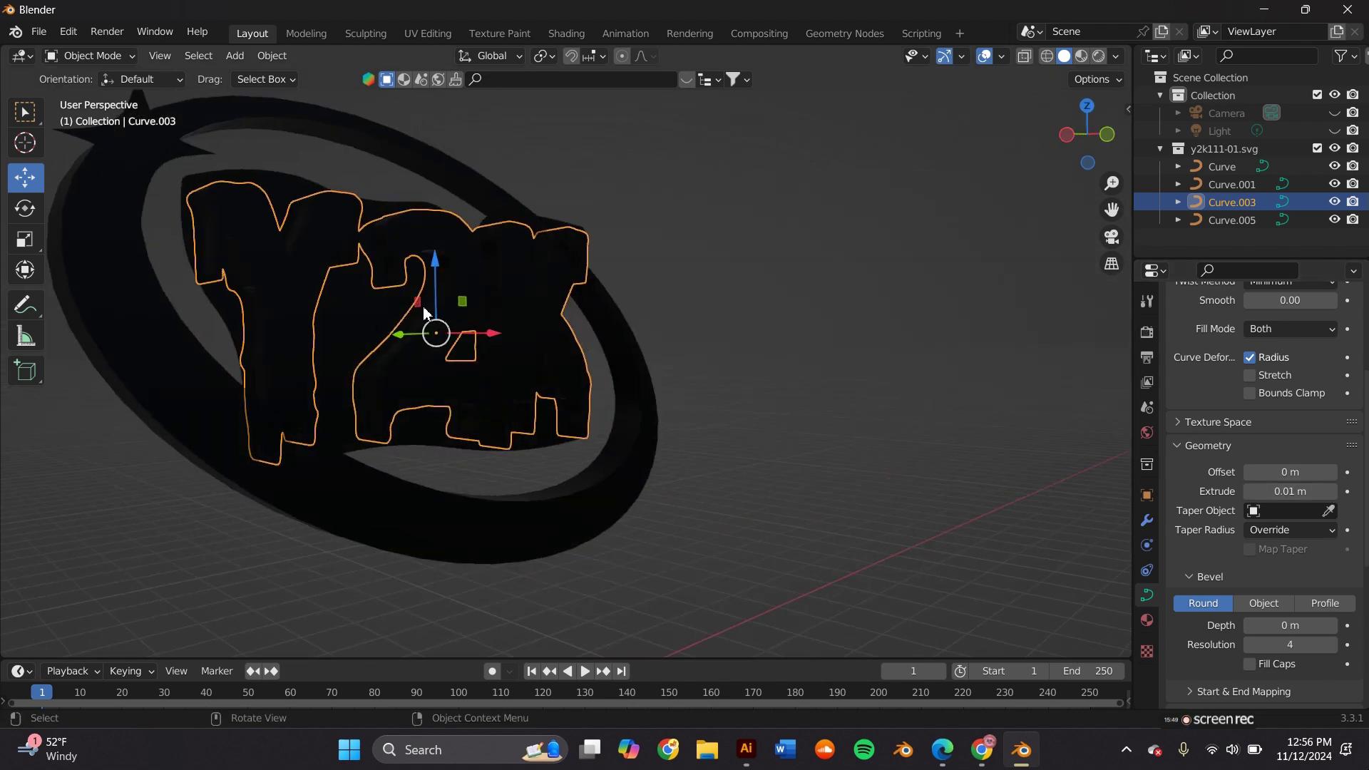
{"action": "left_click", "coordinate": [595, 342]}
{"action": "left_click", "coordinate": [1330, 492]}
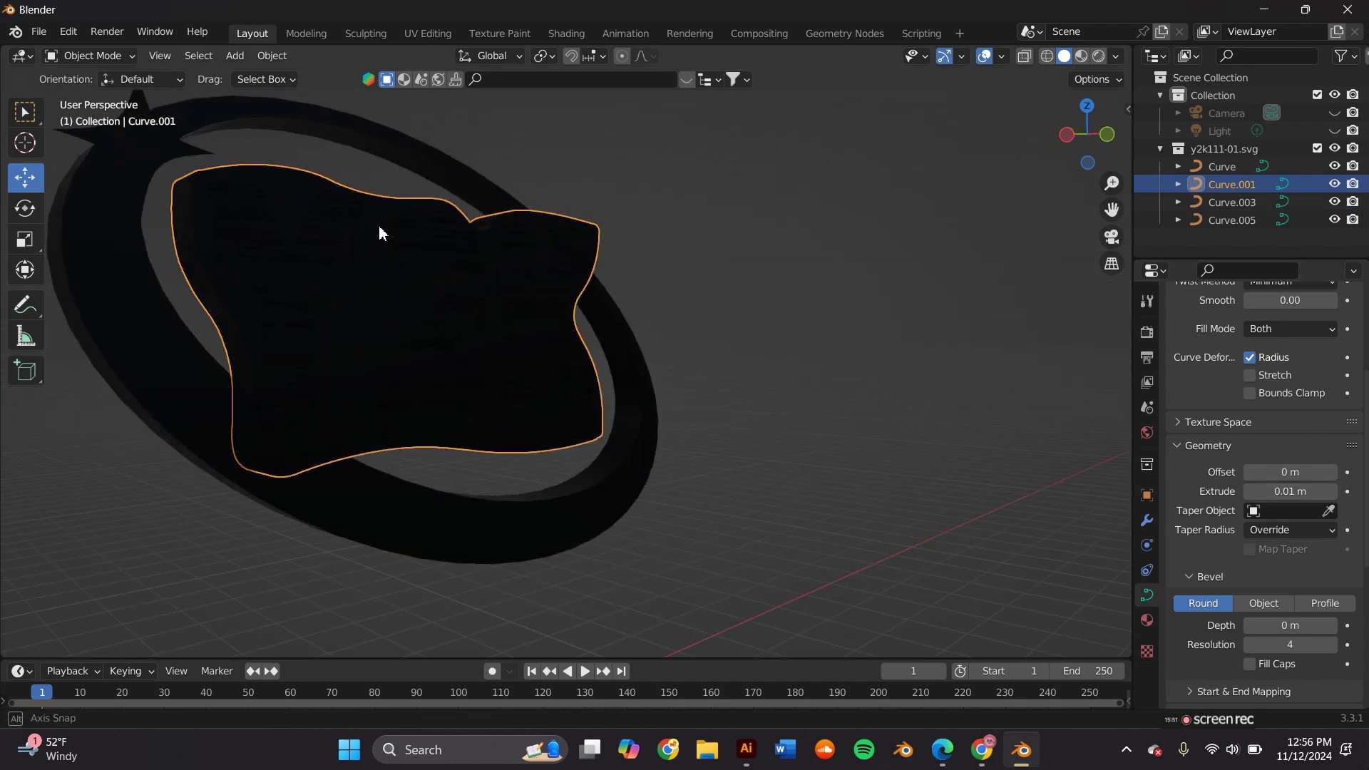
Add a plane mesh and rotate it 90° about the X axis.
{"action": "middle_click_drag", "start_coordinate": [379, 225], "coordinate": [260, 54]}
{"action": "left_click", "coordinate": [241, 55]}
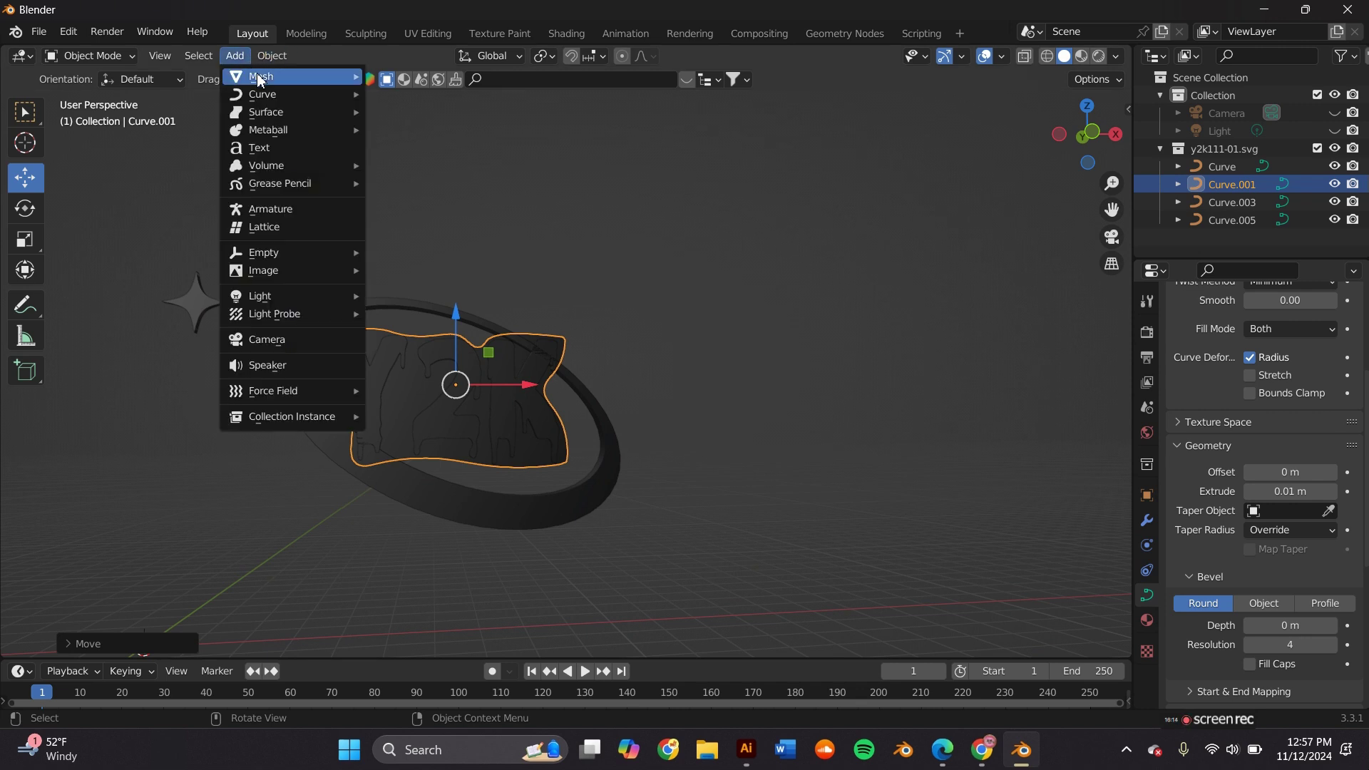
{"action": "mouse_move", "coordinate": [258, 75]}
{"action": "left_click", "coordinate": [481, 75]}
{"action": "type", "text": "r"}
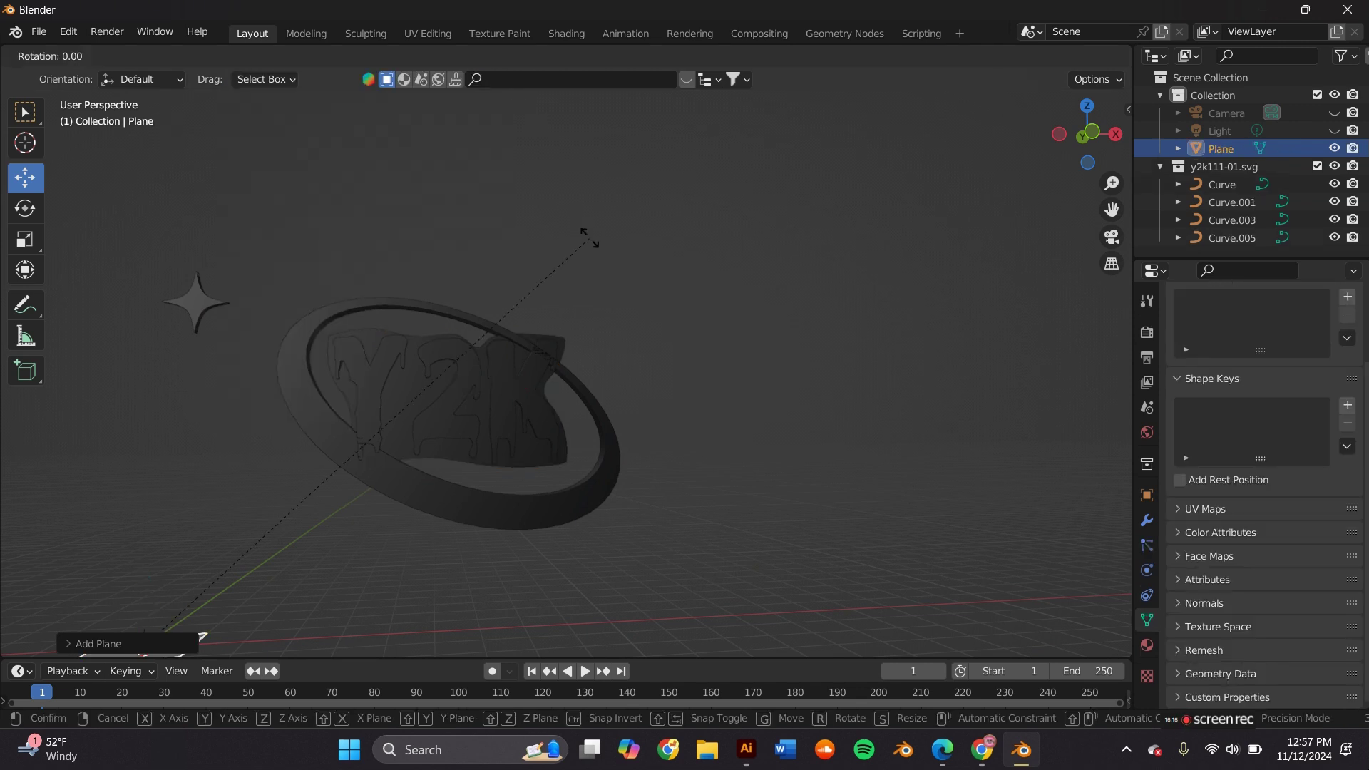
{"action": "type", "text": "x90"}
{"action": "key", "text": "Return"}
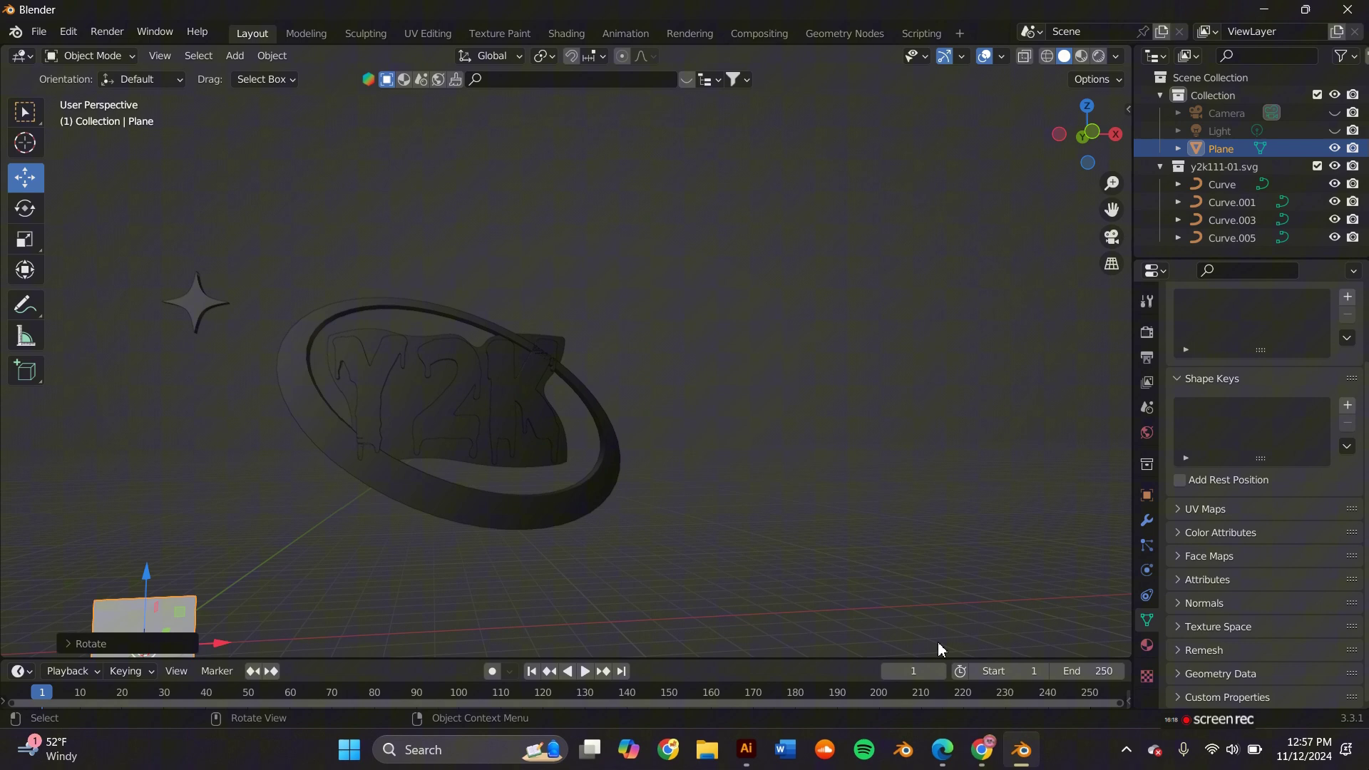
Move the upright plane to the logo, scale it up into a backdrop and shift it behind the logo.
{"action": "left_click_drag", "start_coordinate": [182, 611], "coordinate": [484, 352]}
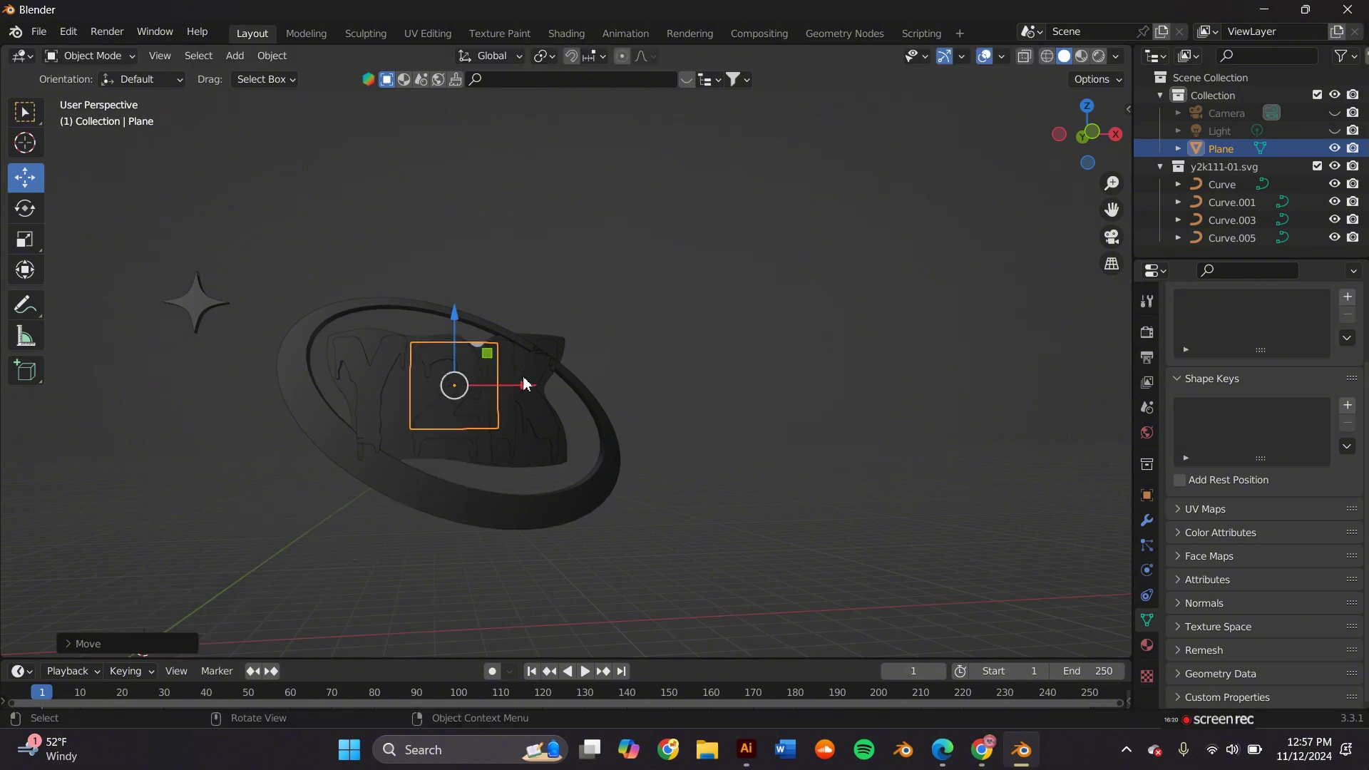
{"action": "key", "text": "s"}
{"action": "key", "text": "Return"}
{"action": "middle_click_drag", "start_coordinate": [556, 453], "coordinate": [685, 442]}
{"action": "left_click_drag", "start_coordinate": [412, 394], "coordinate": [394, 396]}
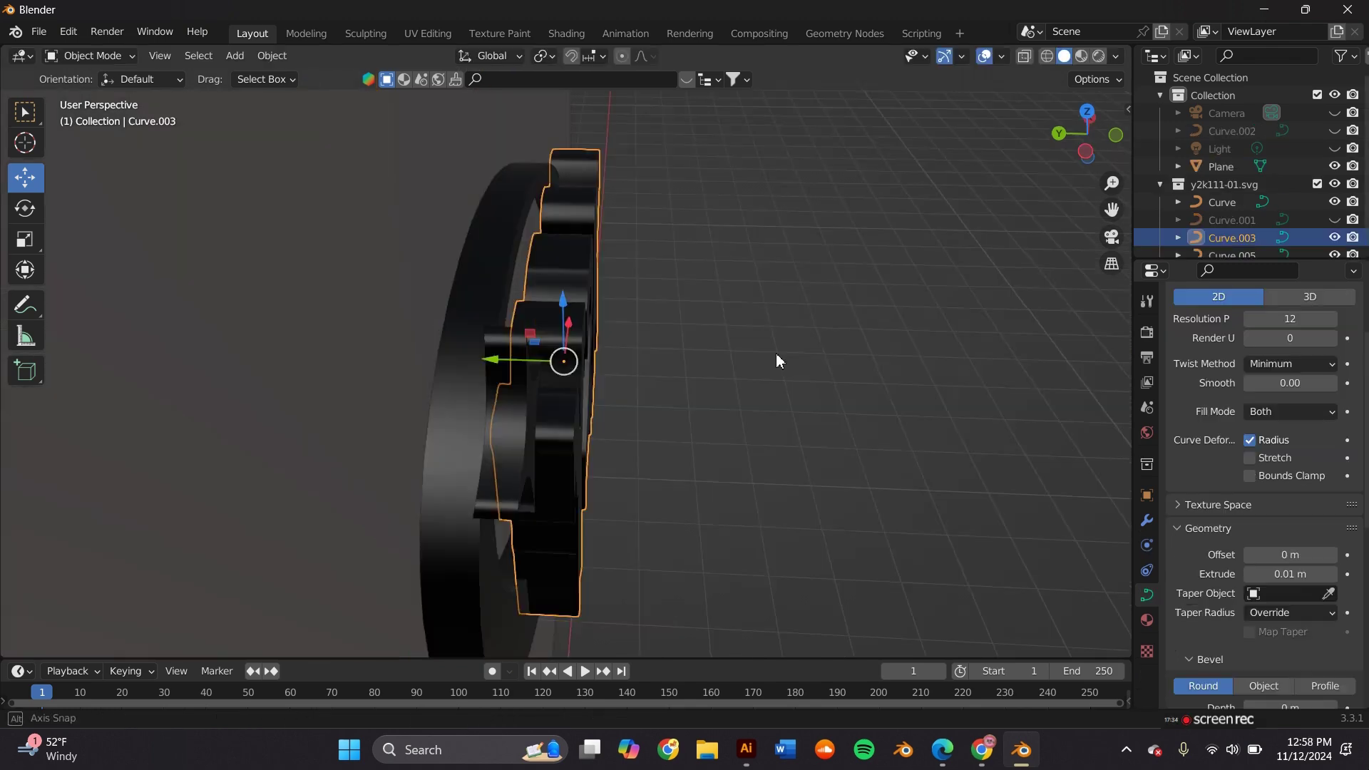
Convert the extruded Y2K lettering curve to a mesh.
{"action": "middle_click_drag", "start_coordinate": [775, 353], "coordinate": [576, 271]}
{"action": "right_click", "coordinate": [546, 258]}
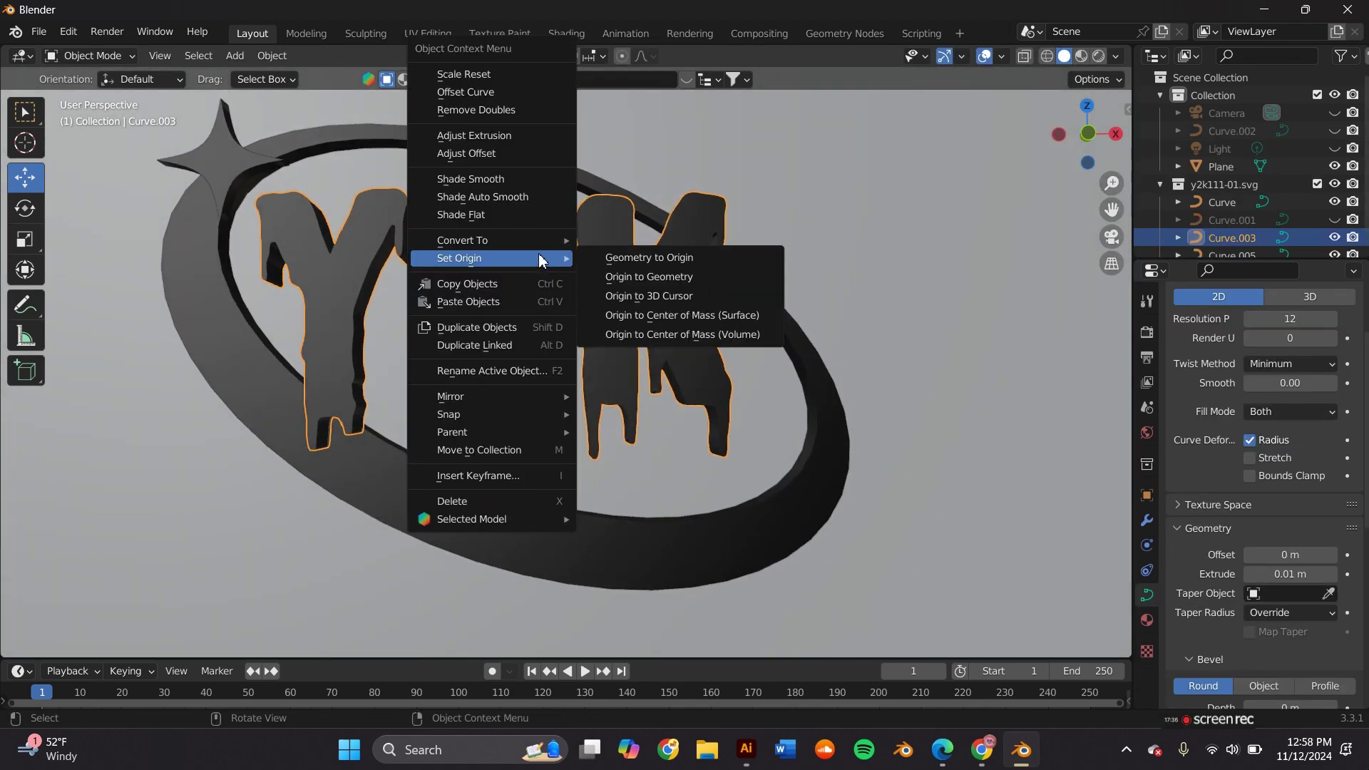
{"action": "mouse_move", "coordinate": [528, 246]}
{"action": "left_click", "coordinate": [589, 260]}
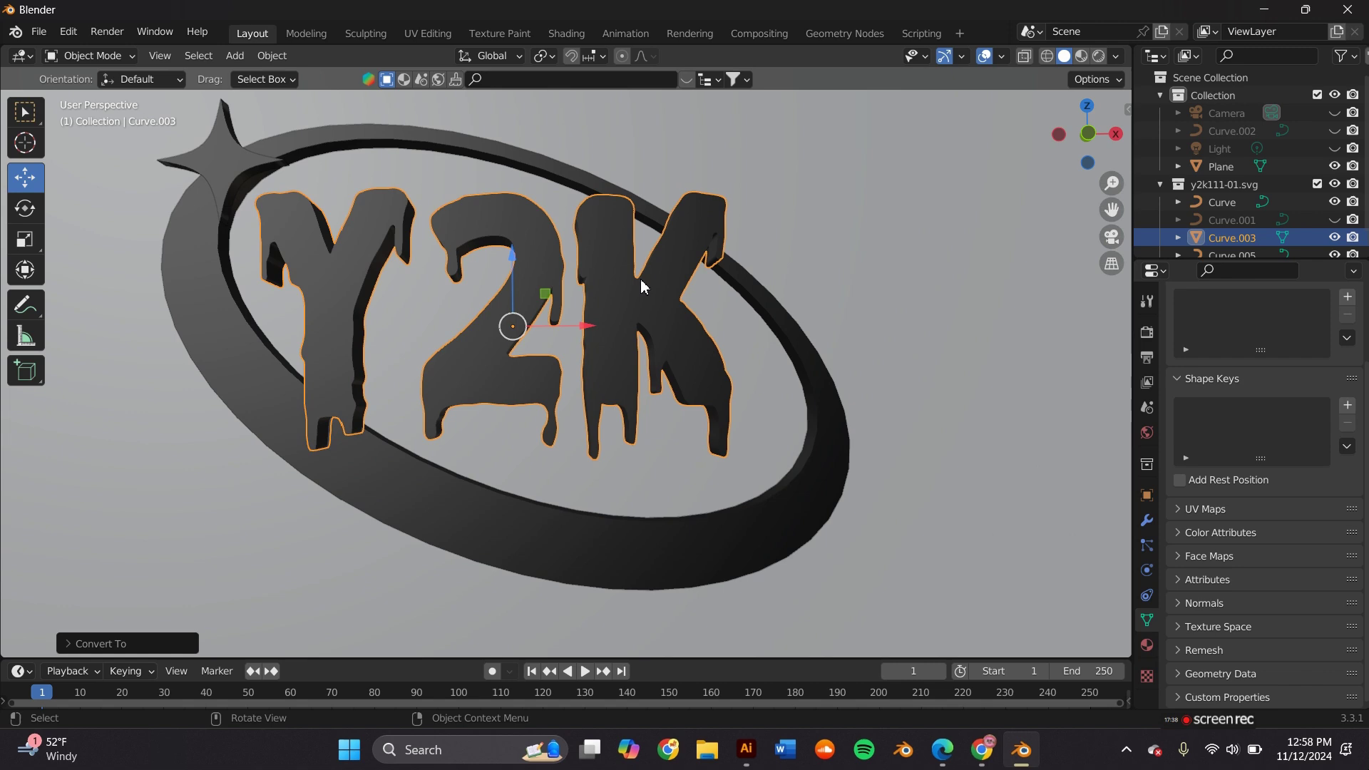
Add a Remesh modifier to the lettering in Smooth mode with removal of disconnected pieces turned off.
{"action": "left_click", "coordinate": [1146, 521]}
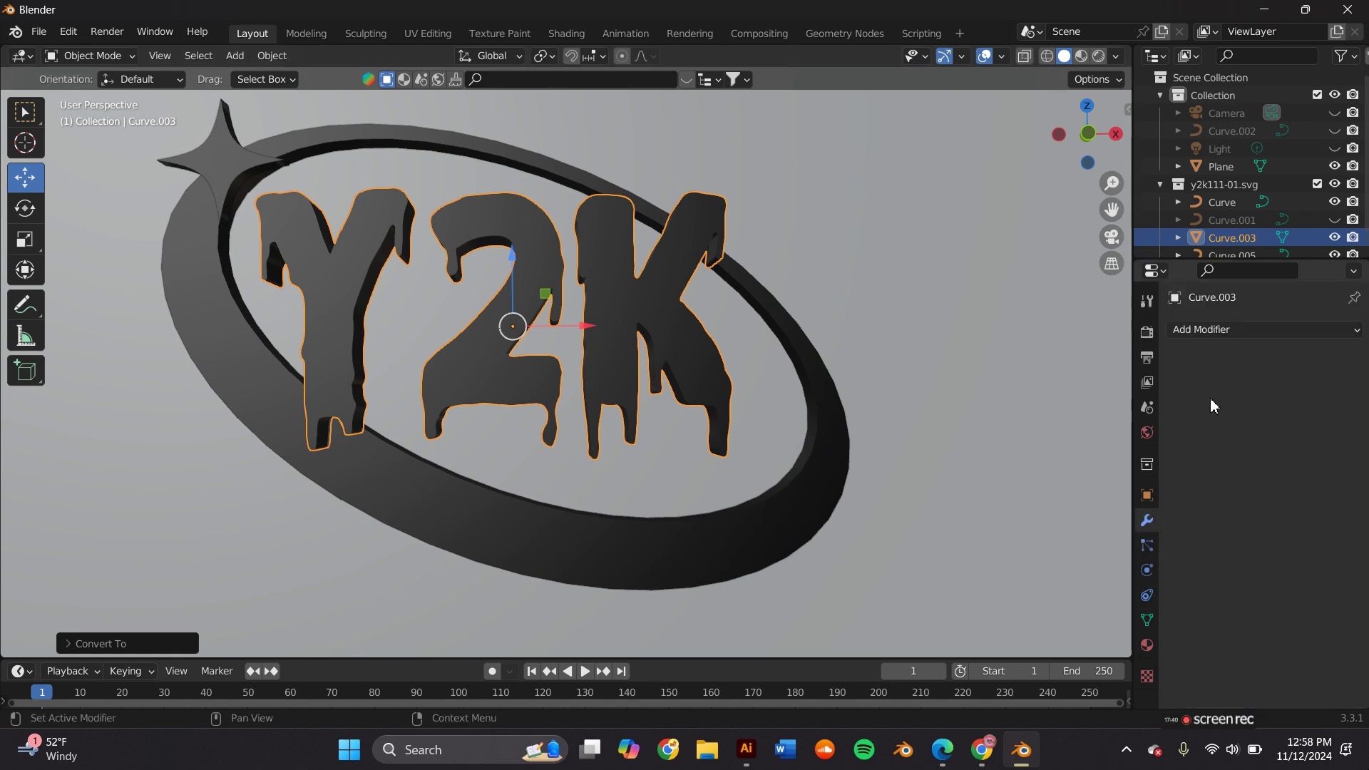
{"action": "left_click", "coordinate": [1192, 333]}
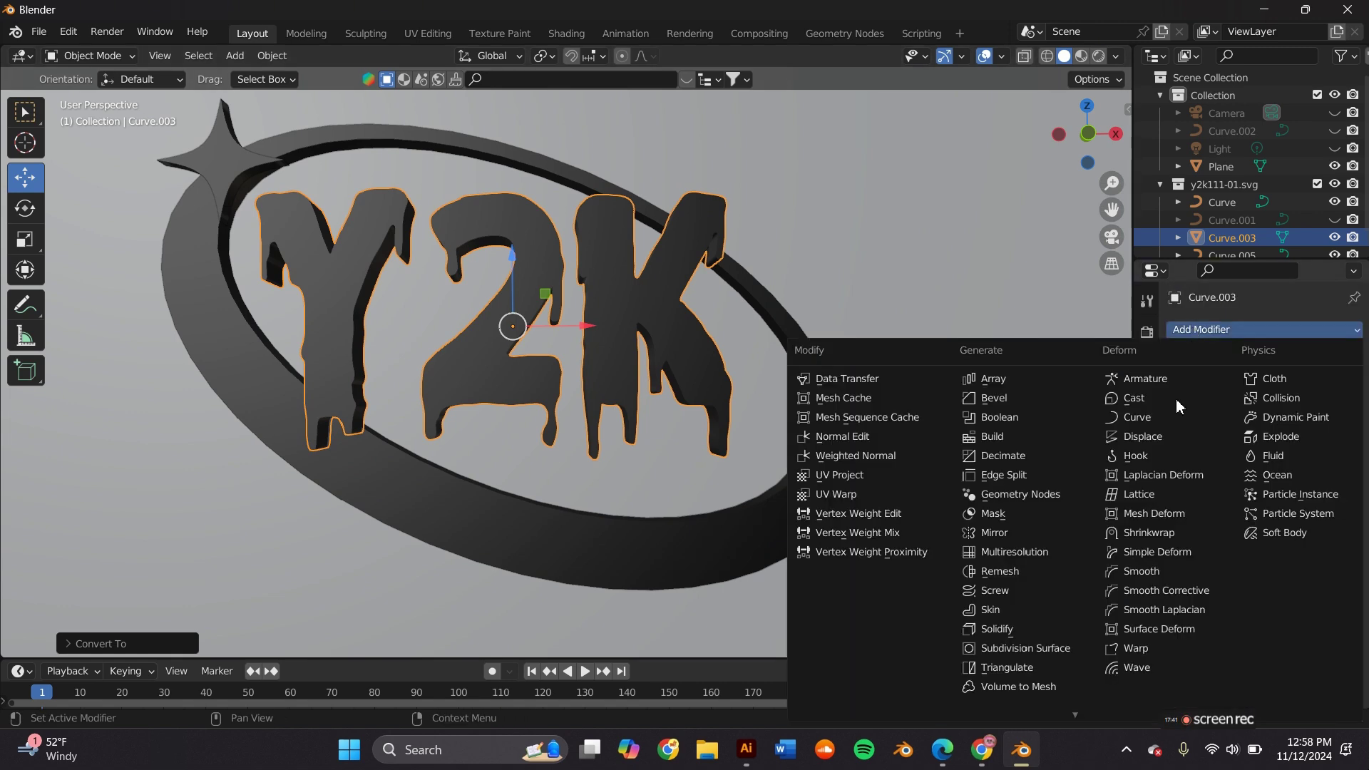
{"action": "left_click", "coordinate": [1041, 578]}
{"action": "left_click", "coordinate": [1239, 388]}
{"action": "left_click", "coordinate": [1249, 450]}
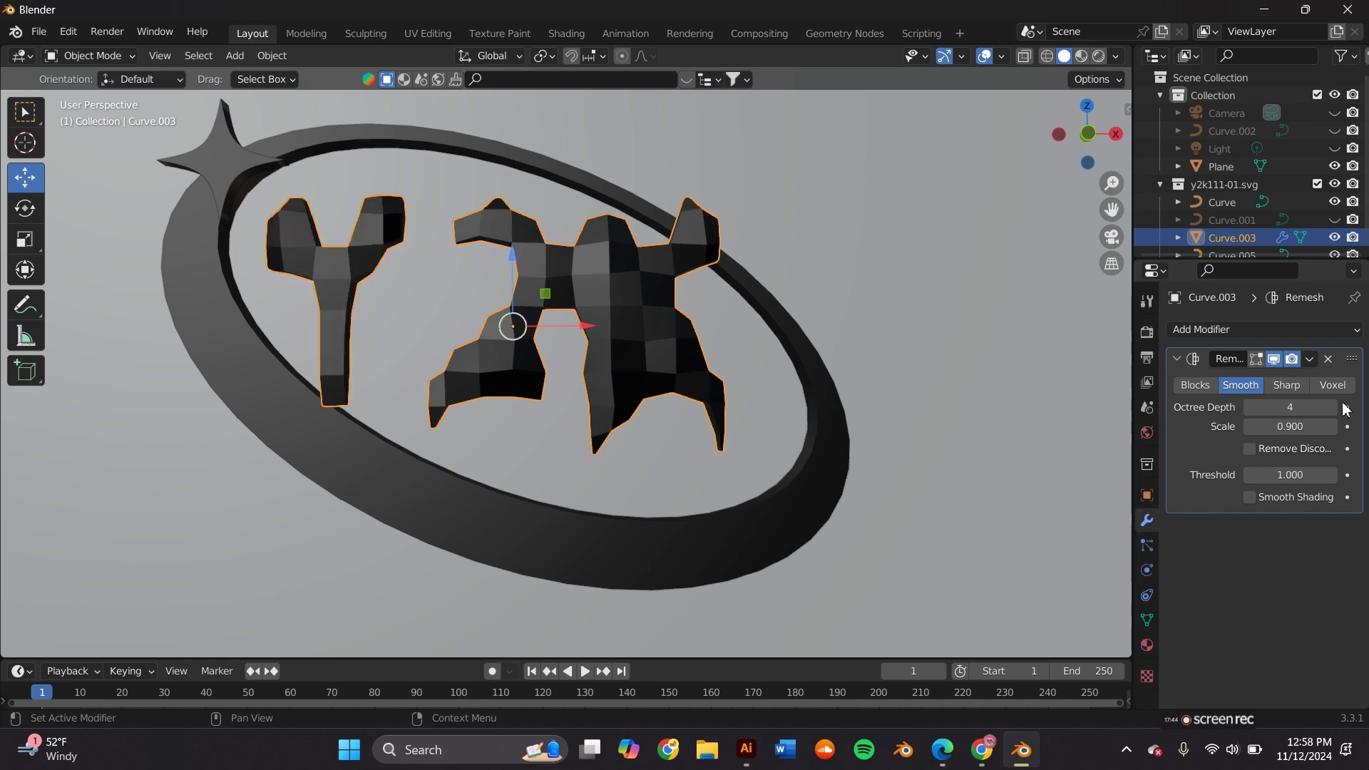
Raise the Remesh octree depth to 9 and apply the modifier to the lettering.
{"action": "left_click", "coordinate": [1332, 409]}
{"action": "left_click", "coordinate": [1331, 409]}
{"action": "left_click", "coordinate": [1332, 409]}
{"action": "left_click", "coordinate": [1332, 409]}
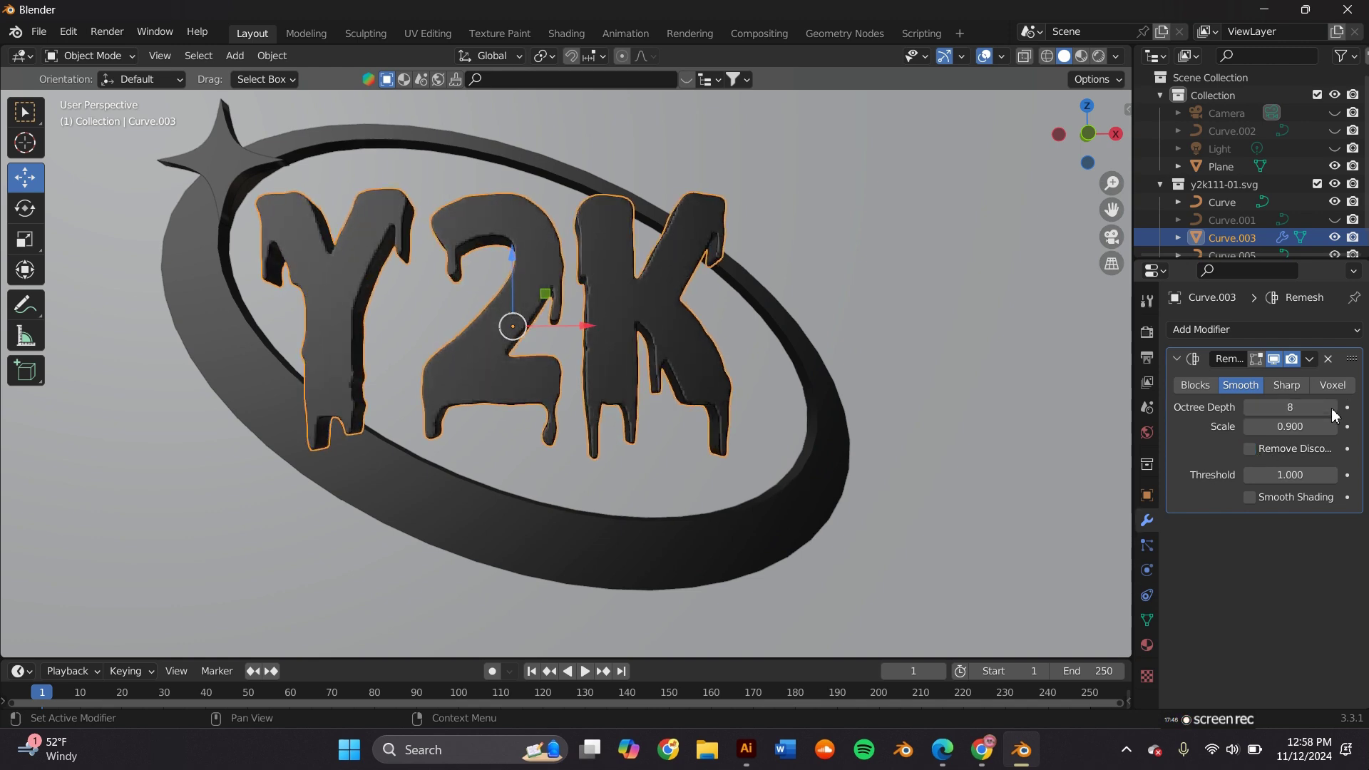
{"action": "left_click", "coordinate": [1333, 407]}
{"action": "middle_click_drag", "start_coordinate": [731, 369], "coordinate": [678, 340]}
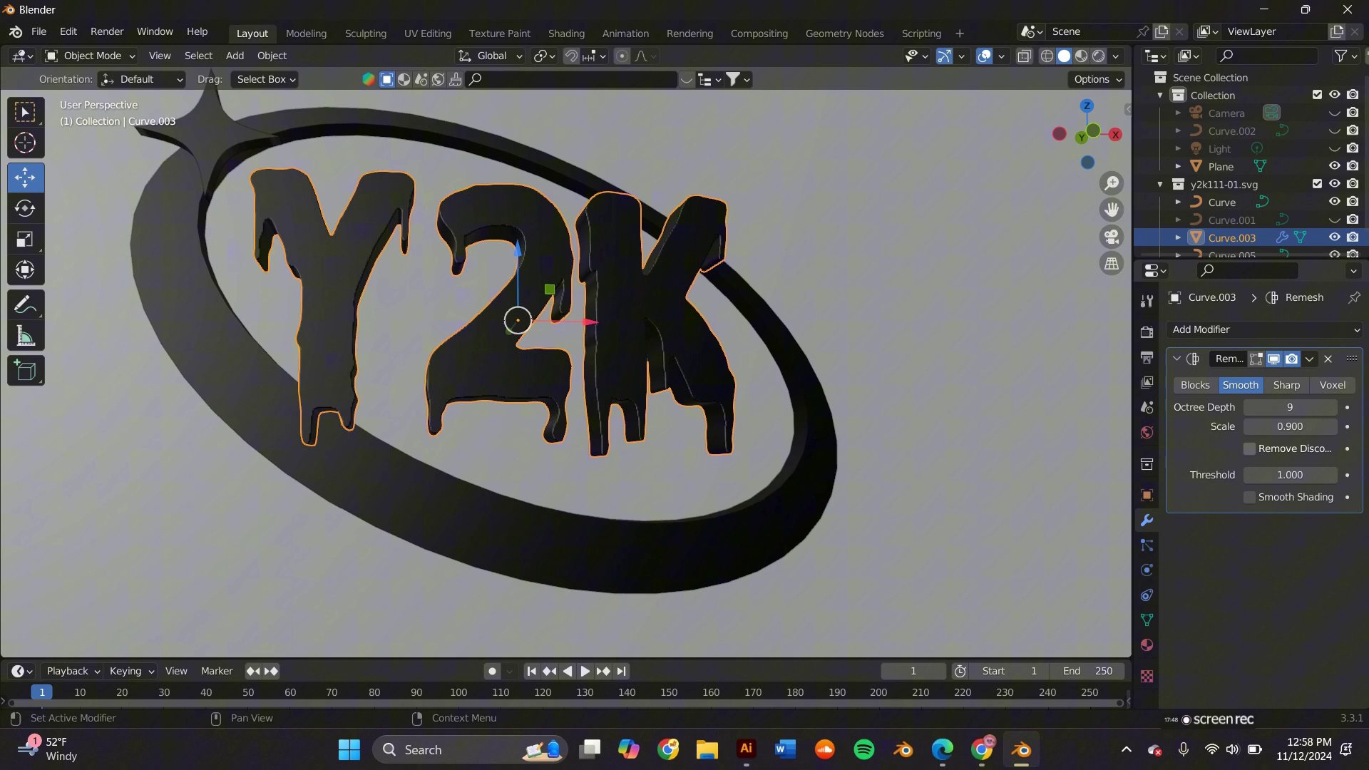
{"action": "left_click", "coordinate": [1310, 359]}
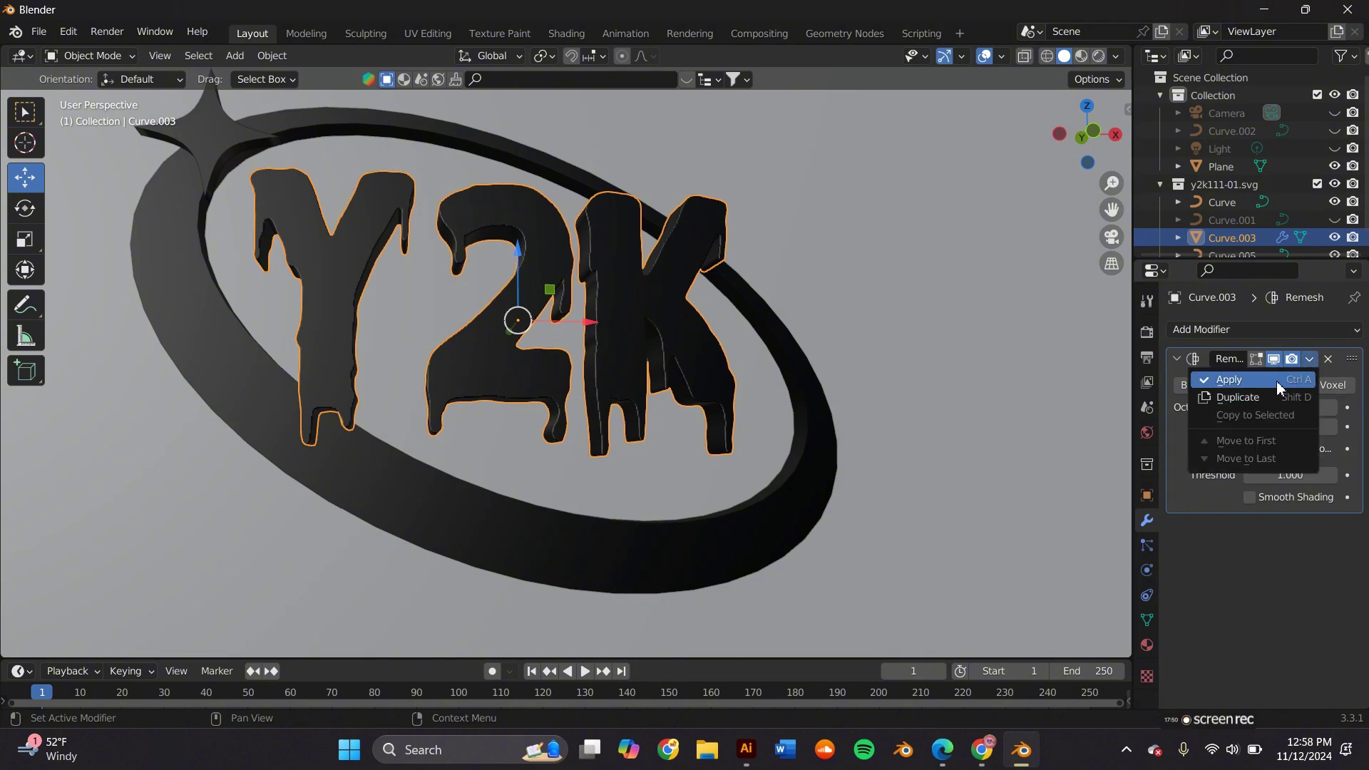
{"action": "left_click", "coordinate": [1276, 380]}
Switch the lettering mesh to Sculpt Mode.
{"action": "middle_click_drag", "start_coordinate": [808, 278], "coordinate": [789, 280]}
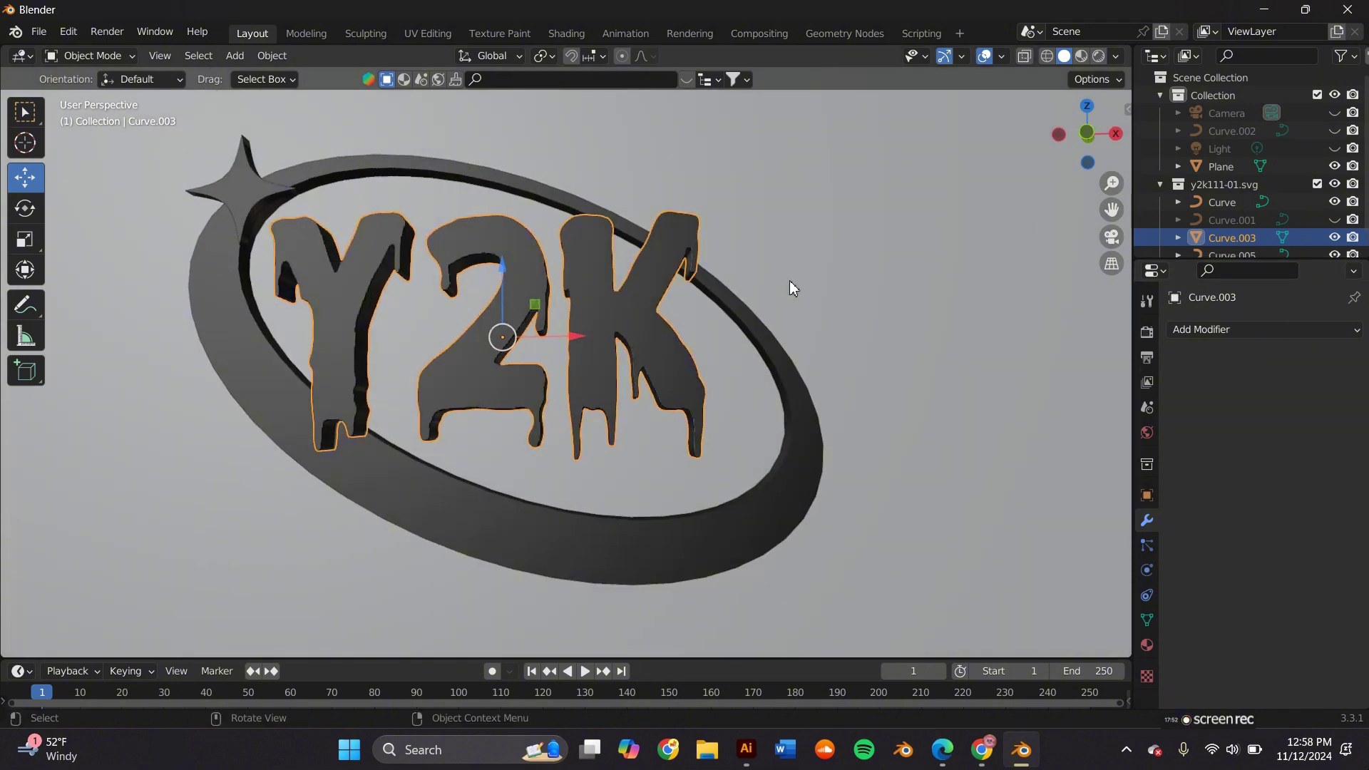
{"action": "left_click_drag", "start_coordinate": [1111, 209], "coordinate": [1151, 233]}
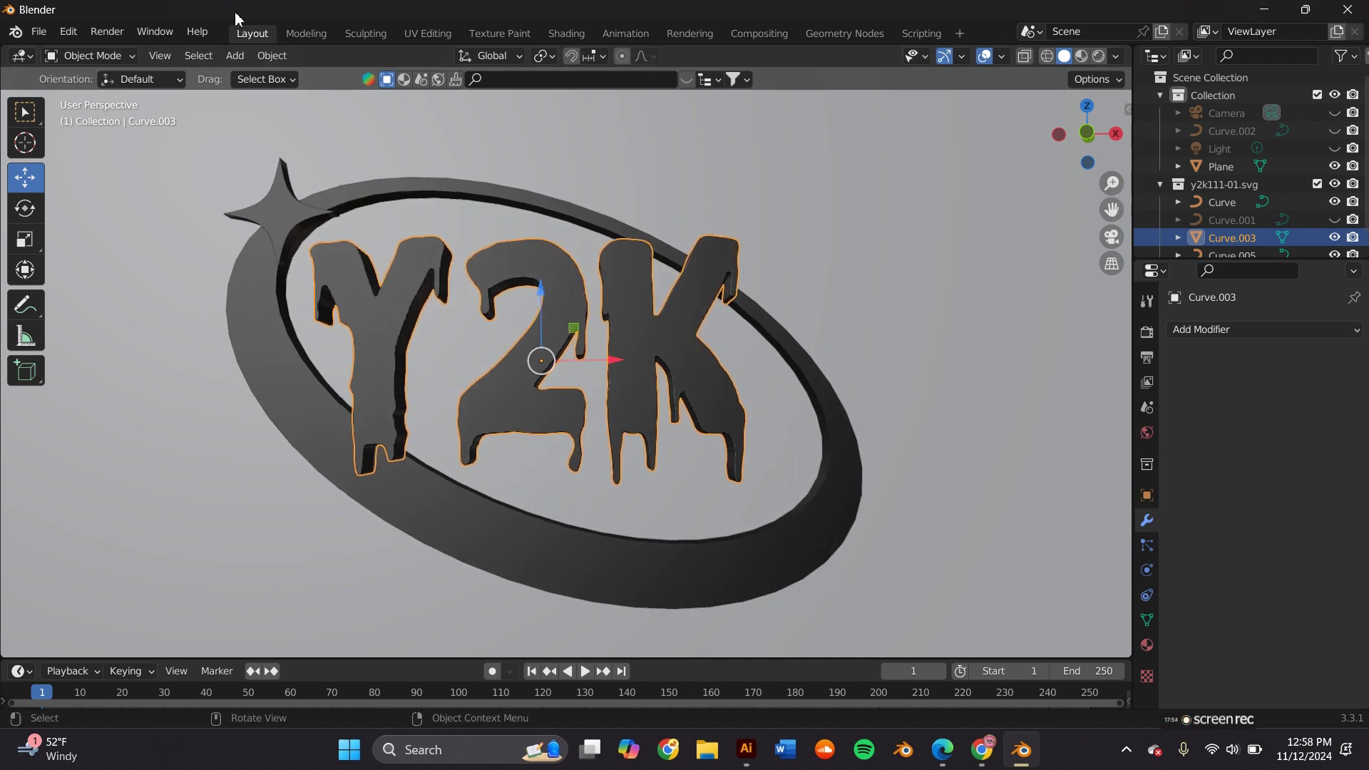
{"action": "left_click", "coordinate": [91, 56]}
{"action": "left_click", "coordinate": [100, 113]}
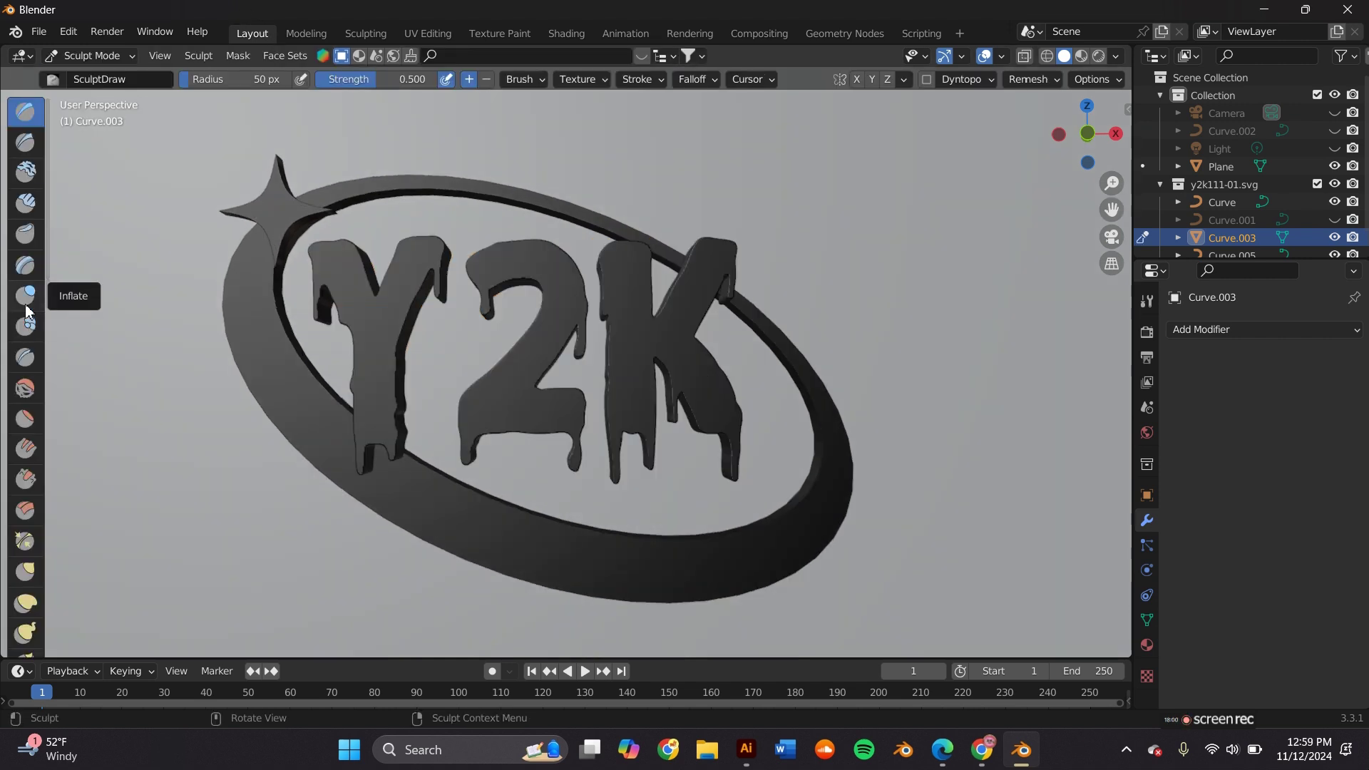
Puff up the faces of the letters with the Inflate brush at 115 px radius and 0.331 strength.
{"action": "left_click", "coordinate": [25, 296]}
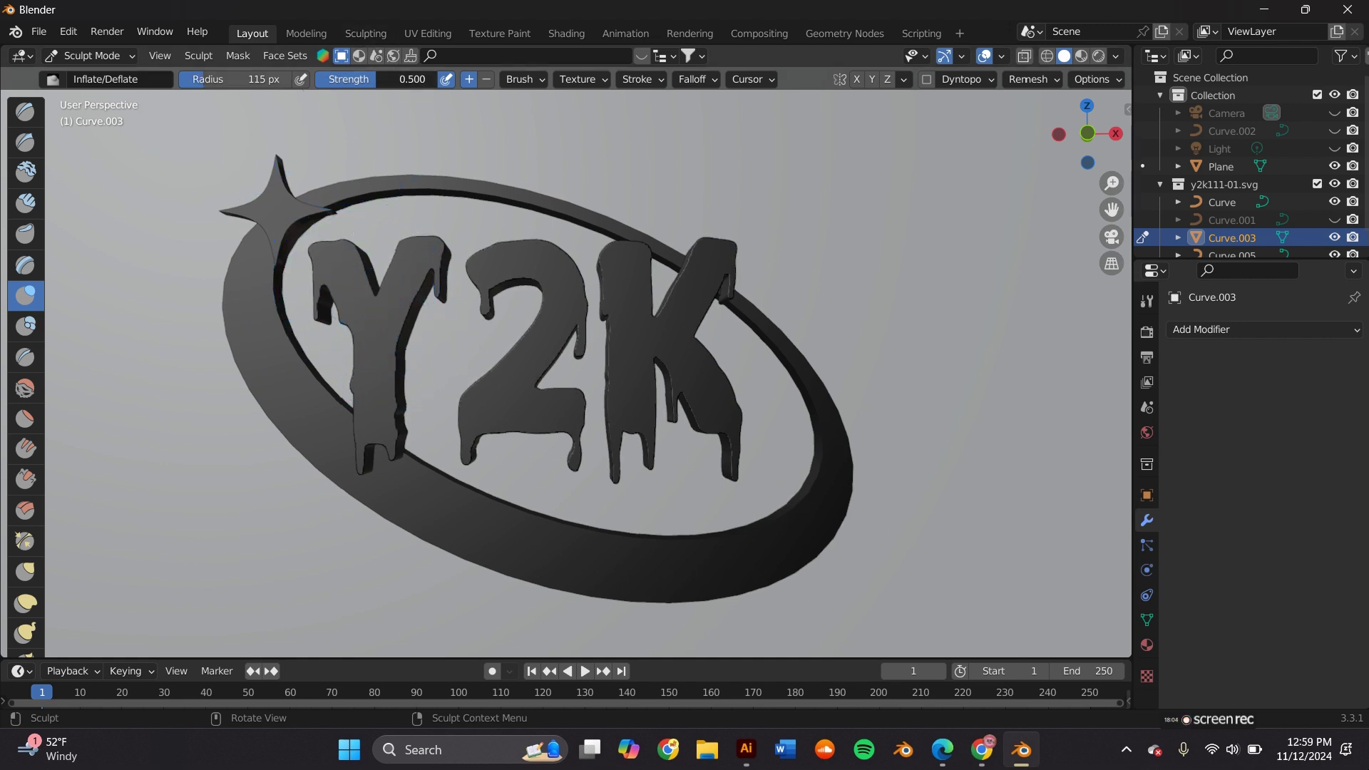
{"action": "key", "text": "shift+f"}
{"action": "left_click", "coordinate": [326, 281]}
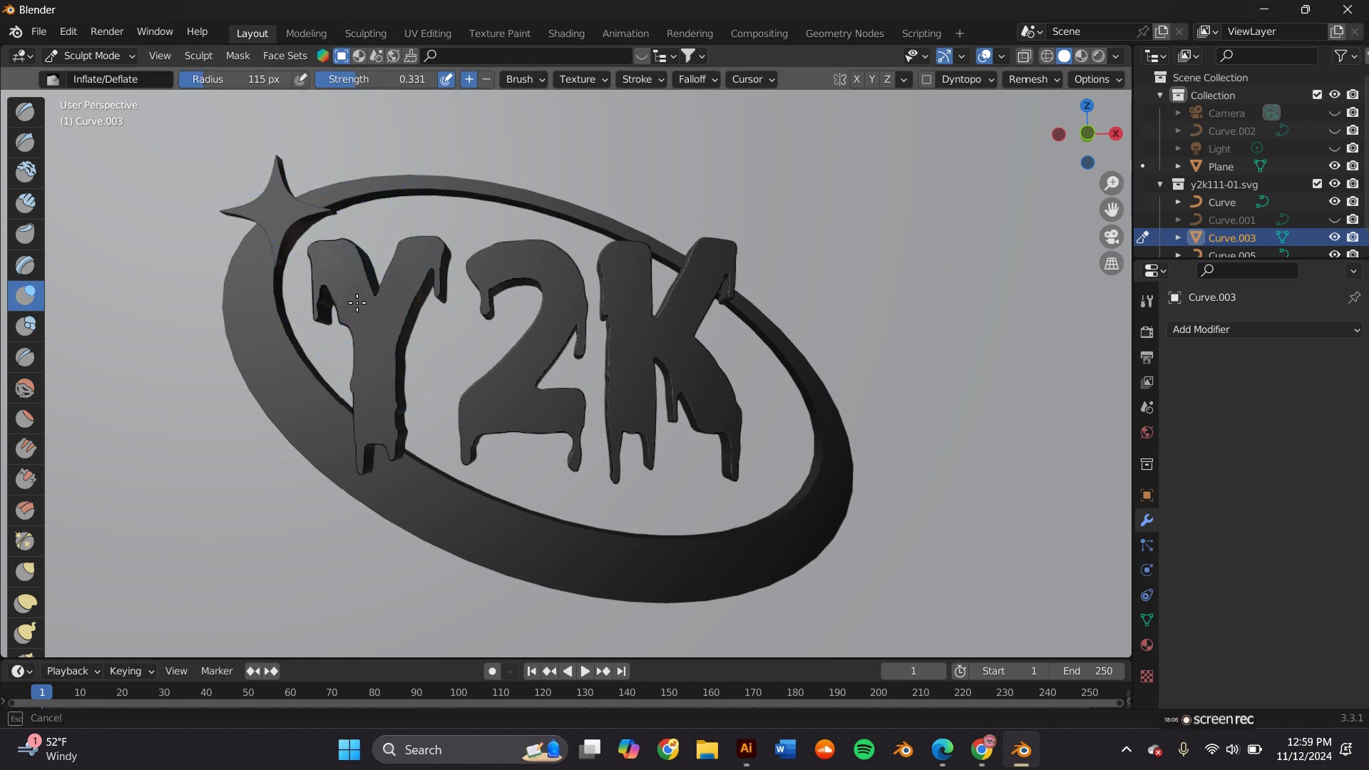
{"action": "mouse_move", "coordinate": [366, 470]}
{"action": "left_mouse_down"}
{"action": "mouse_move", "coordinate": [367, 352]}
{"action": "mouse_move", "coordinate": [410, 288]}
{"action": "left_mouse_up"}
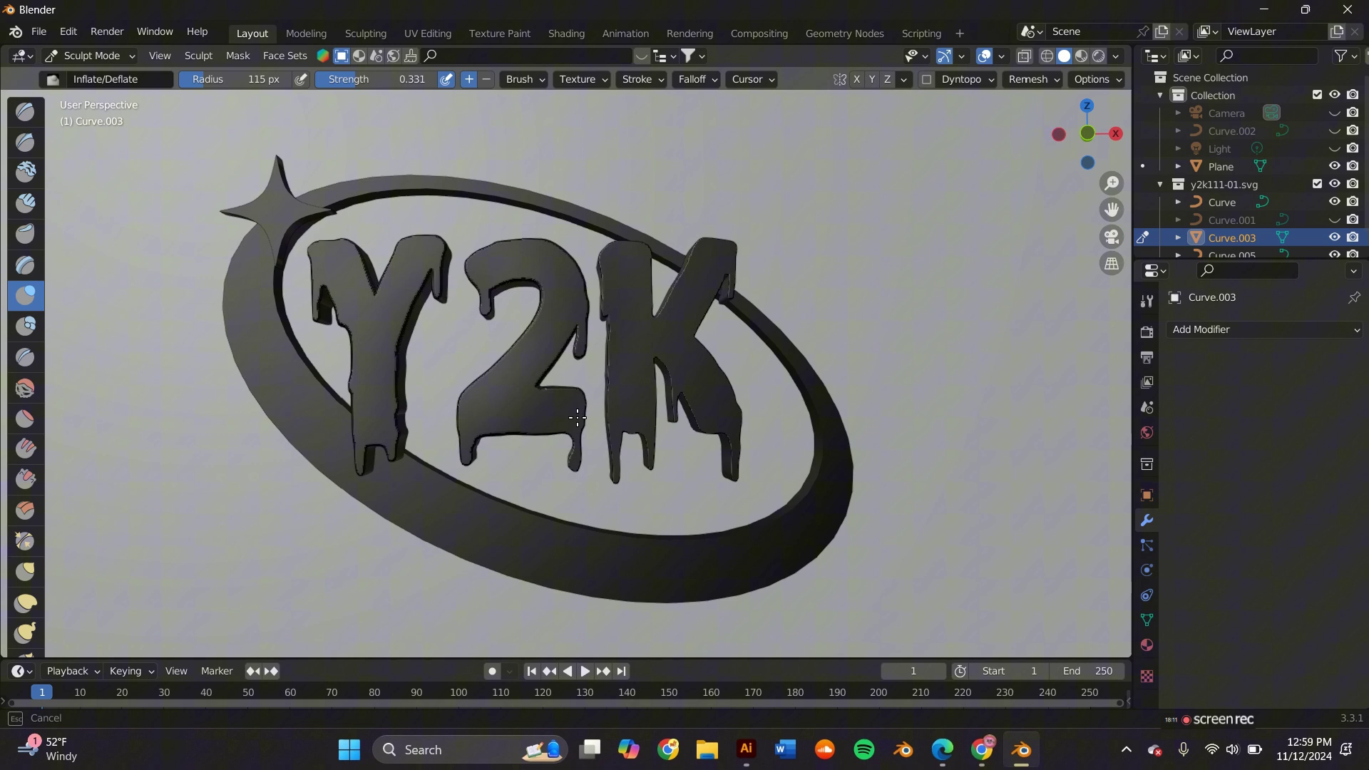
Round off the Y, 2 and K with the Smooth brush at 115 px radius and 0.700 strength.
{"action": "left_click", "coordinate": [25, 387]}
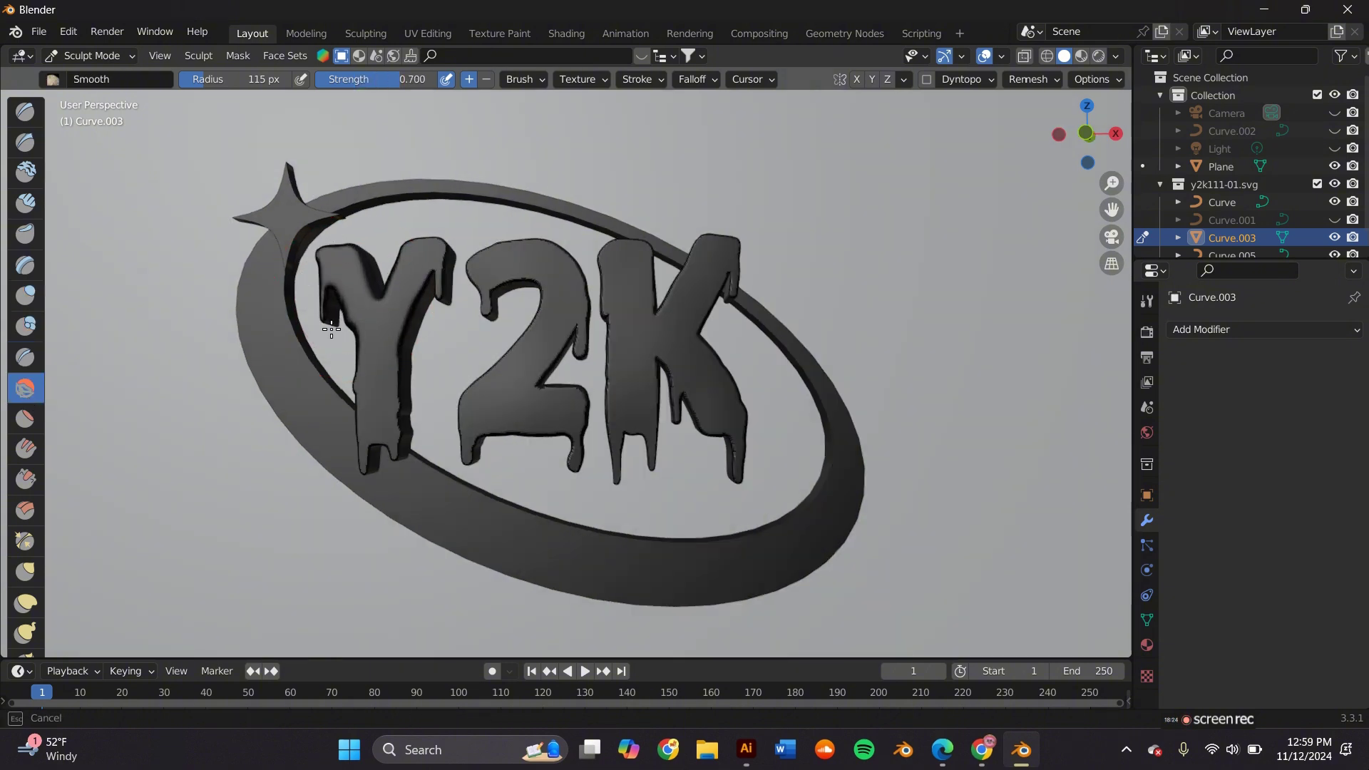
{"action": "mouse_move", "coordinate": [331, 329]}
{"action": "left_mouse_down"}
{"action": "mouse_move", "coordinate": [427, 285]}
{"action": "mouse_move", "coordinate": [370, 449]}
{"action": "mouse_move", "coordinate": [481, 281]}
{"action": "mouse_move", "coordinate": [516, 355]}
{"action": "left_mouse_up"}
{"action": "mouse_move", "coordinate": [571, 456]}
{"action": "left_mouse_down"}
{"action": "mouse_move", "coordinate": [641, 328]}
{"action": "mouse_move", "coordinate": [622, 448]}
{"action": "left_mouse_up"}
{"action": "left_click_drag", "start_coordinate": [708, 411], "coordinate": [753, 230]}
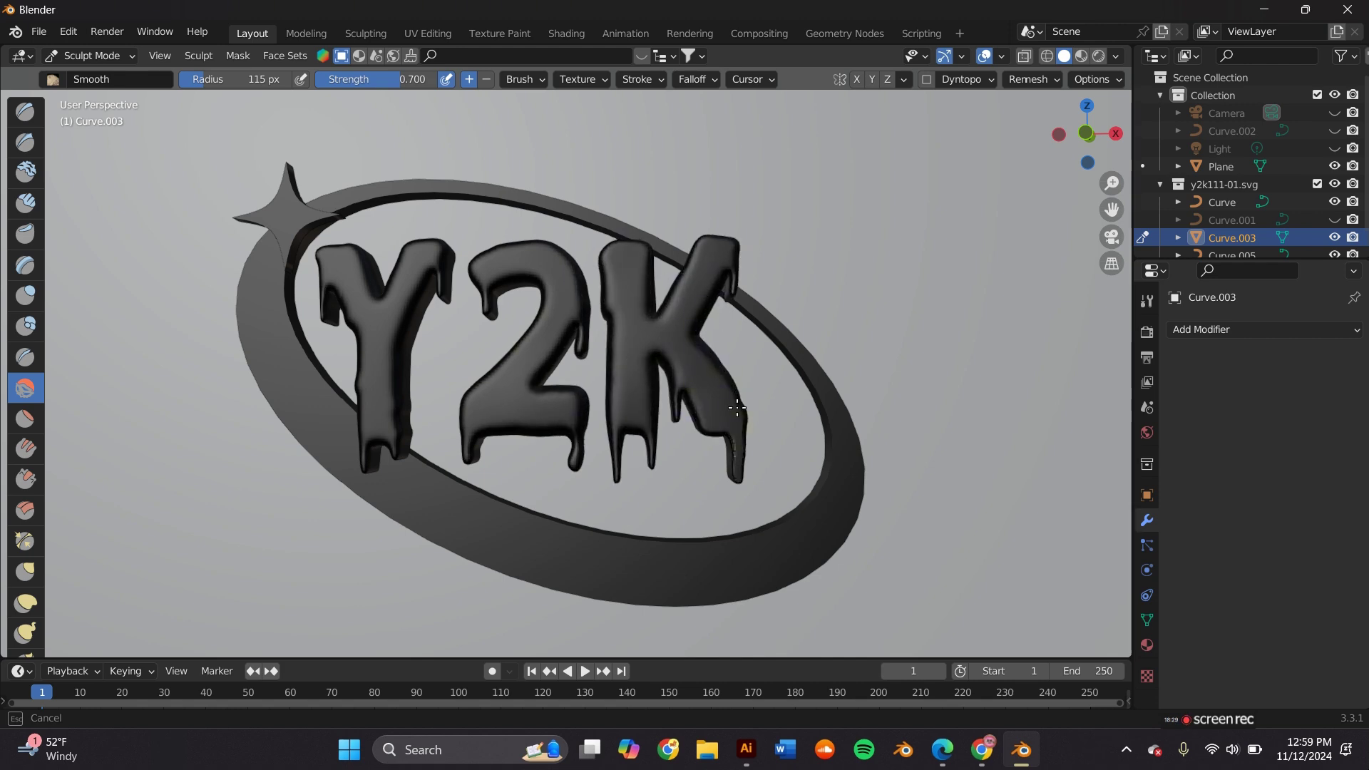
{"action": "left_click_drag", "start_coordinate": [743, 501], "coordinate": [741, 467]}
Add volume to the K's stem, leg and drips with the Blob brush at 62 px radius and 0.337 strength.
{"action": "middle_click_drag", "start_coordinate": [545, 363], "coordinate": [578, 362]}
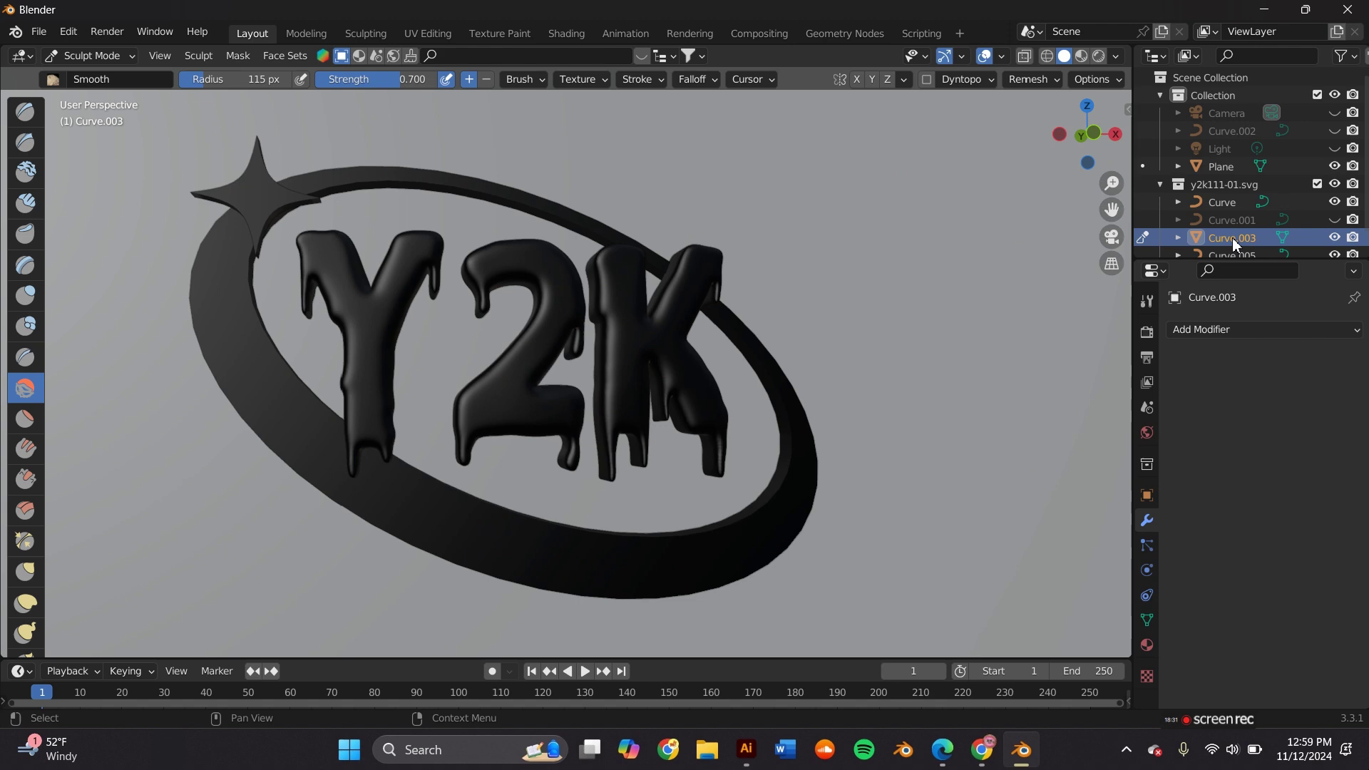
{"action": "left_click_drag", "start_coordinate": [1112, 211], "coordinate": [1208, 217]}
{"action": "scroll", "coordinate": [480, 361], "scroll_direction": "up", "scroll_amount": 5}
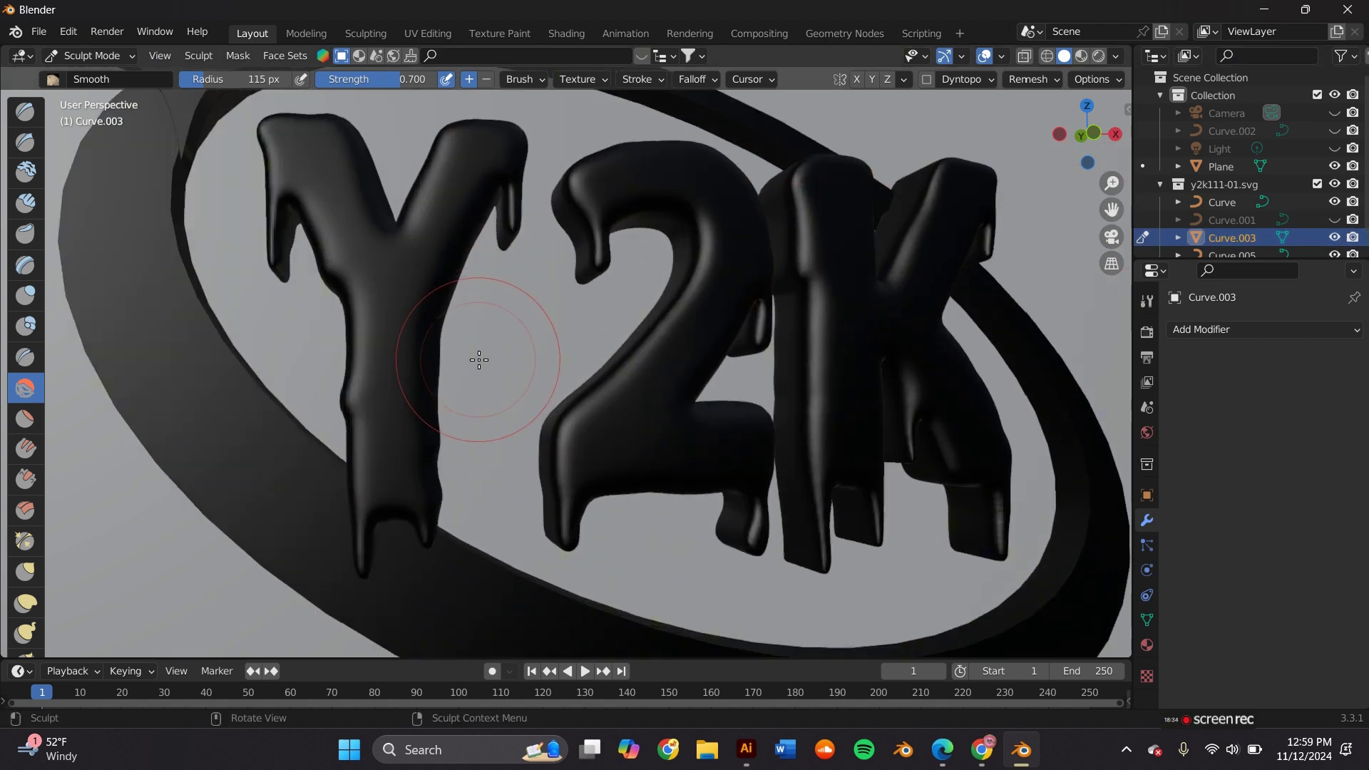
{"action": "middle_click_drag", "start_coordinate": [478, 361], "coordinate": [442, 371]}
{"action": "left_click", "coordinate": [24, 324]}
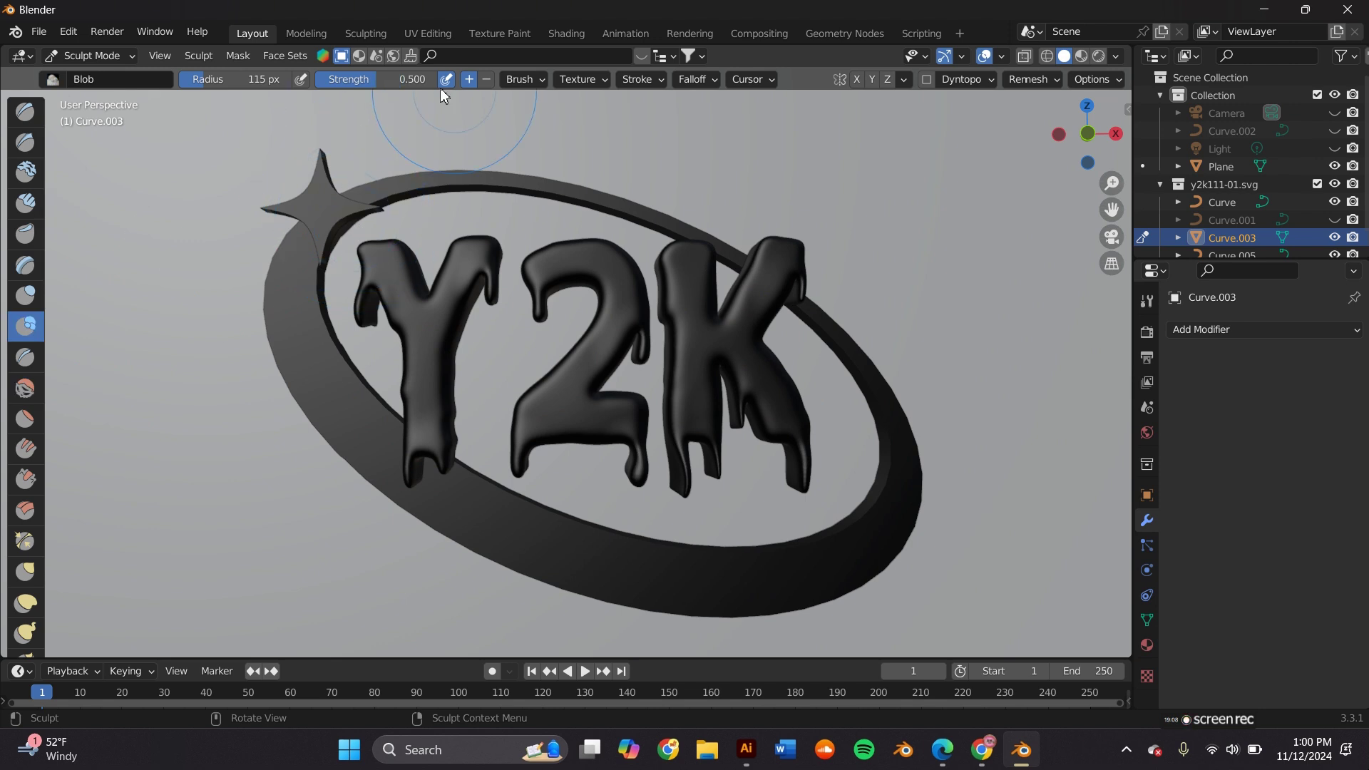
{"action": "left_click_drag", "start_coordinate": [263, 82], "coordinate": [228, 82]}
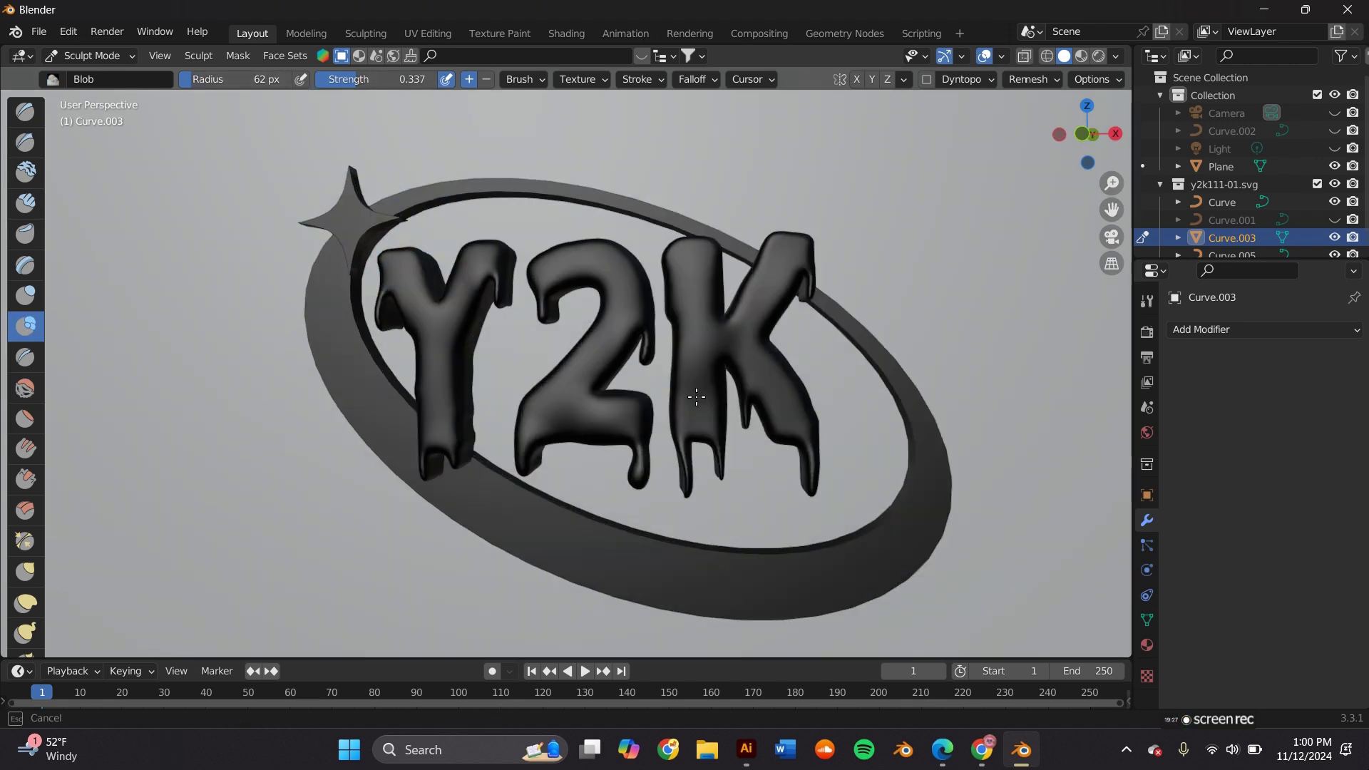
{"action": "mouse_move", "coordinate": [693, 367]}
{"action": "left_mouse_down"}
{"action": "mouse_move", "coordinate": [697, 447]}
{"action": "mouse_move", "coordinate": [722, 471]}
{"action": "left_mouse_up"}
{"action": "left_click_drag", "start_coordinate": [742, 338], "coordinate": [811, 459]}
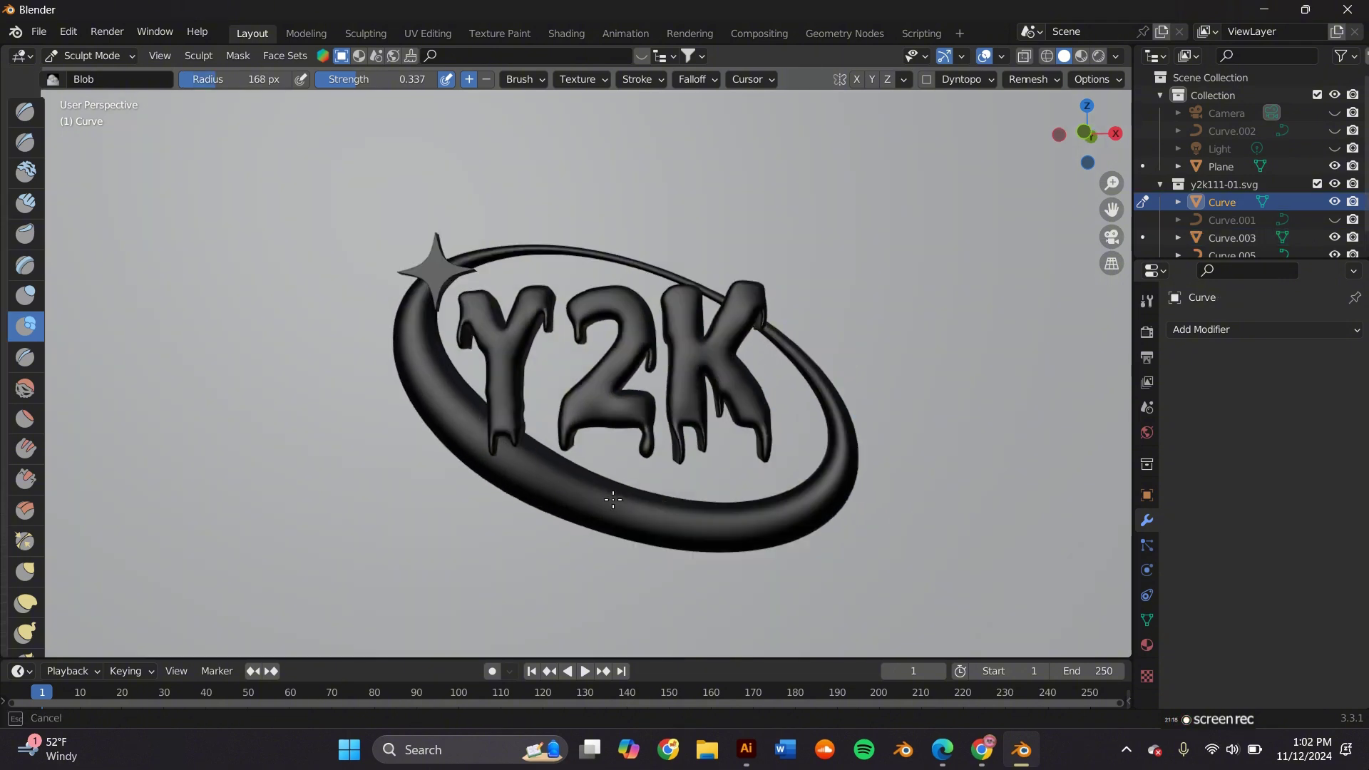
Thicken the ring with the Blob brush at 168 px radius and 0.337 strength.
{"action": "mouse_move", "coordinate": [613, 499]}
{"action": "left_mouse_down"}
{"action": "mouse_move", "coordinate": [713, 524]}
{"action": "mouse_move", "coordinate": [834, 442]}
{"action": "mouse_move", "coordinate": [805, 364]}
{"action": "mouse_move", "coordinate": [720, 299]}
{"action": "left_mouse_up"}
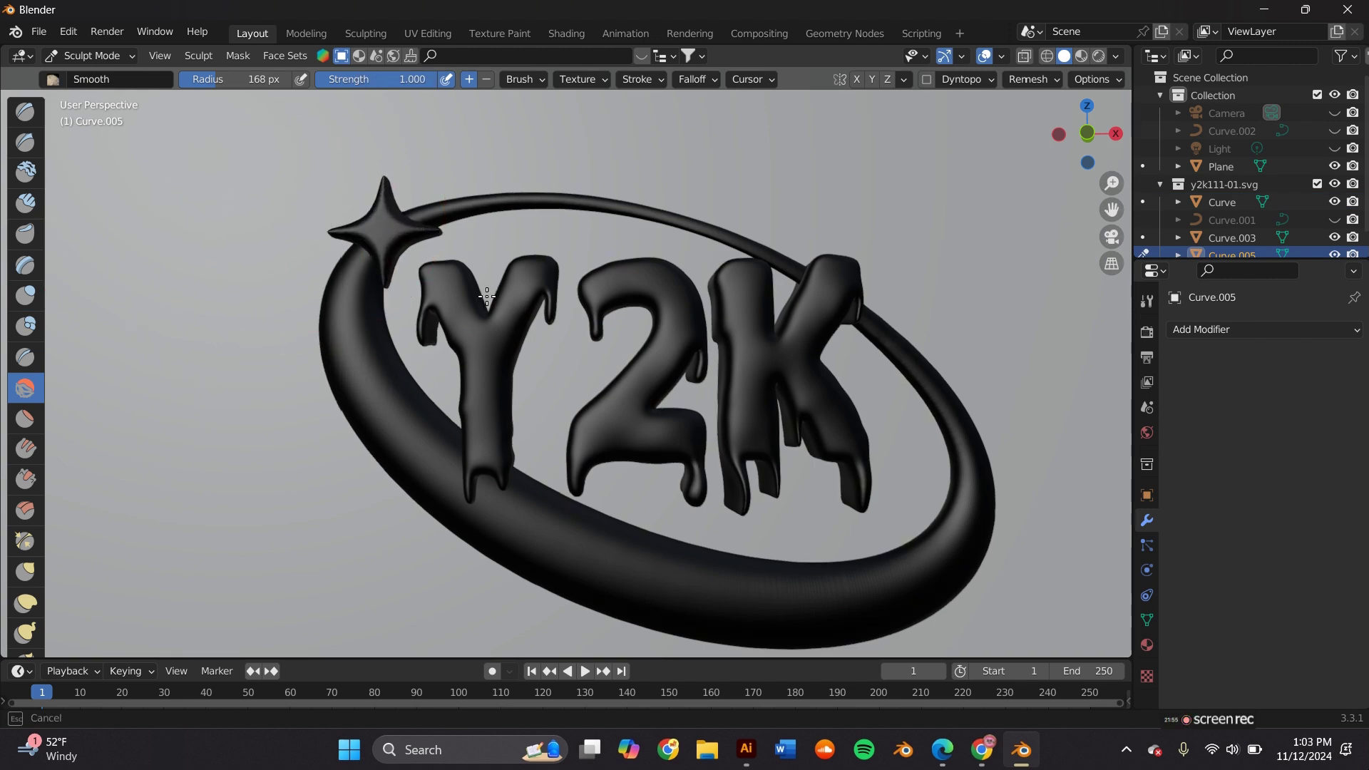
{"action": "scroll", "coordinate": [489, 275], "scroll_direction": "down", "scroll_amount": 2}
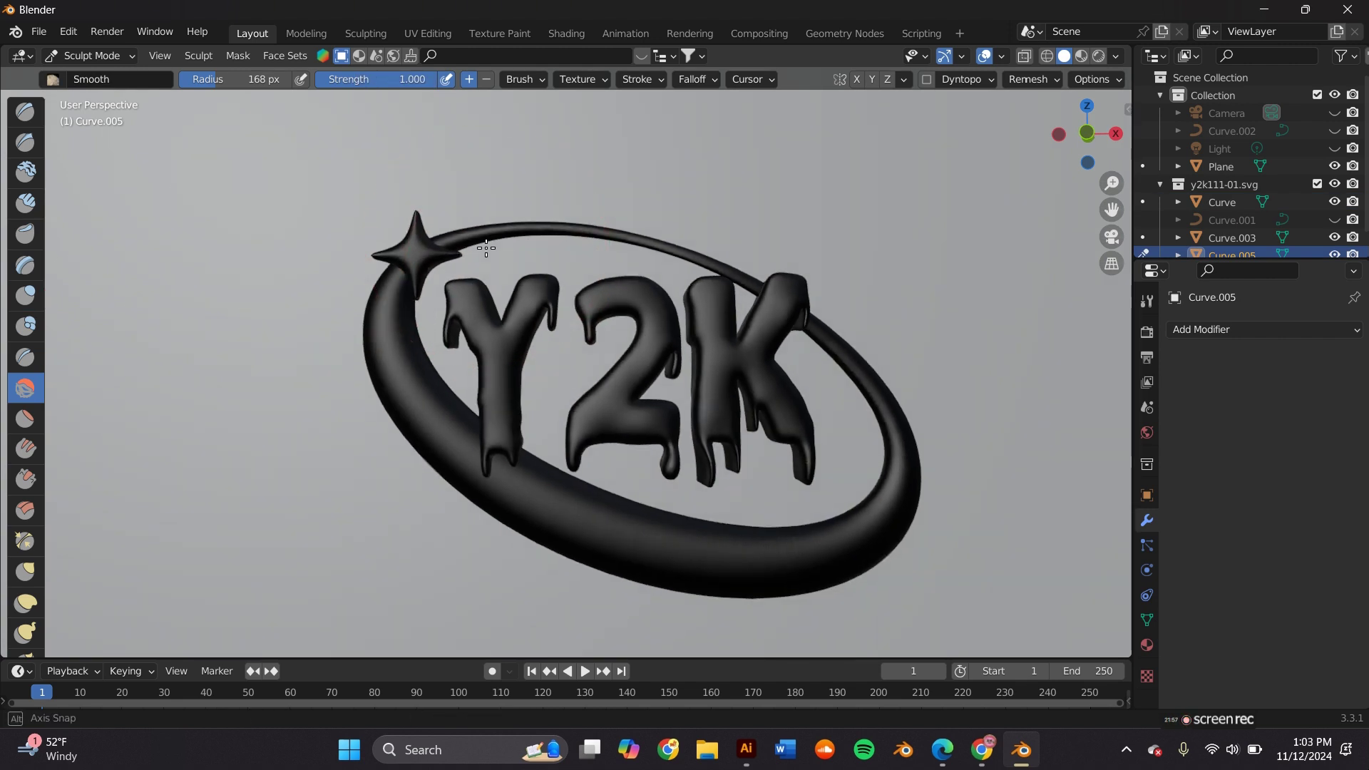
Return to Object Mode and split the 3D viewport side by side, turning the new area into a Shader Editor.
{"action": "left_click", "coordinate": [86, 53]}
{"action": "left_click", "coordinate": [95, 74]}
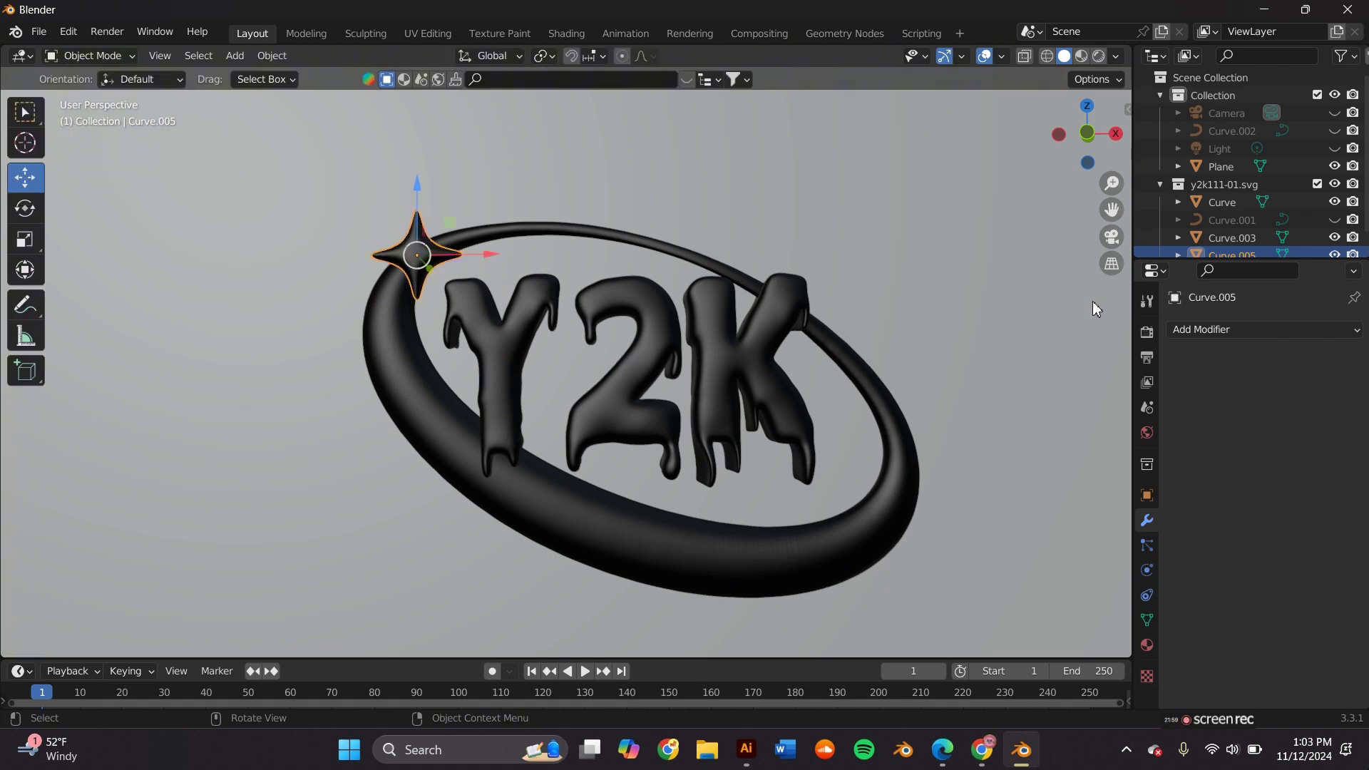
{"action": "left_click_drag", "start_coordinate": [1111, 210], "coordinate": [978, 184]}
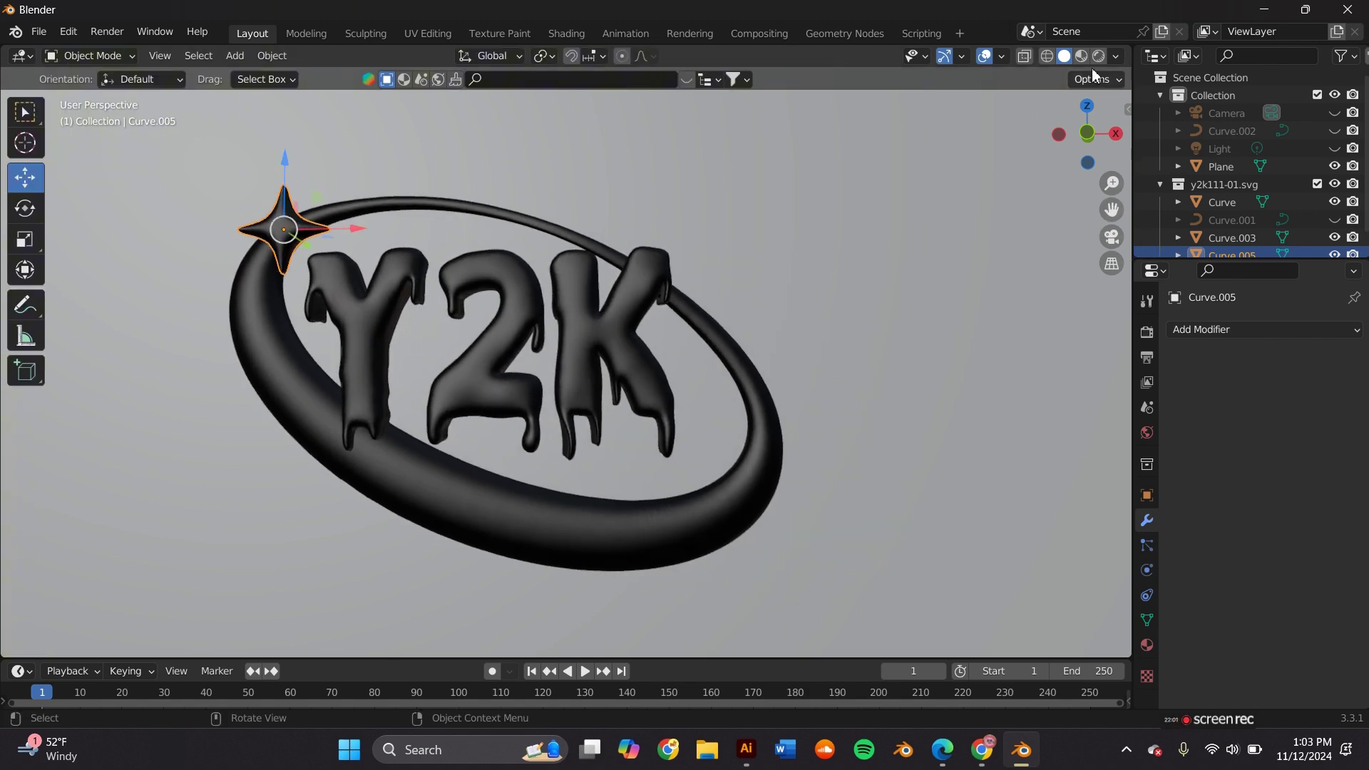
{"action": "left_click_drag", "start_coordinate": [1129, 49], "coordinate": [530, 50]}
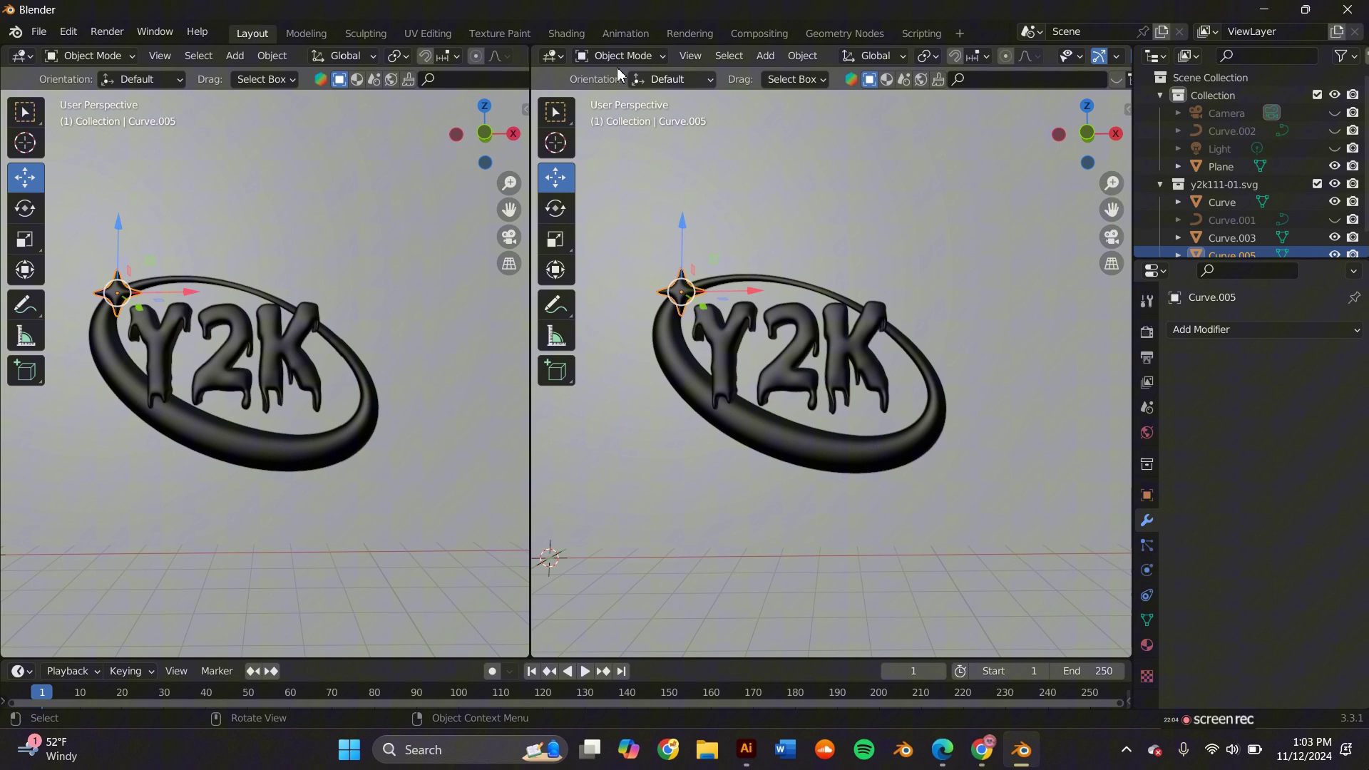
{"action": "left_click", "coordinate": [554, 56]}
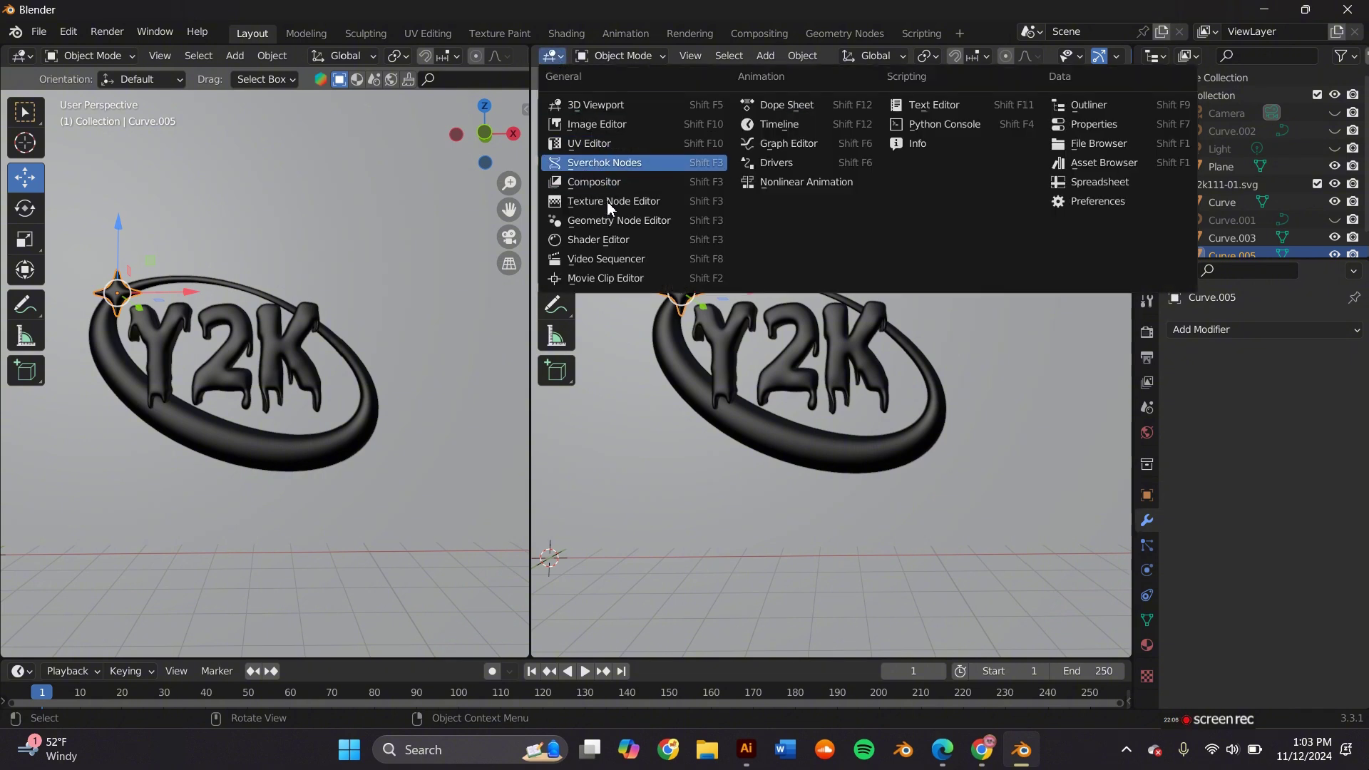
{"action": "left_click", "coordinate": [628, 242]}
{"action": "key", "text": "n"}
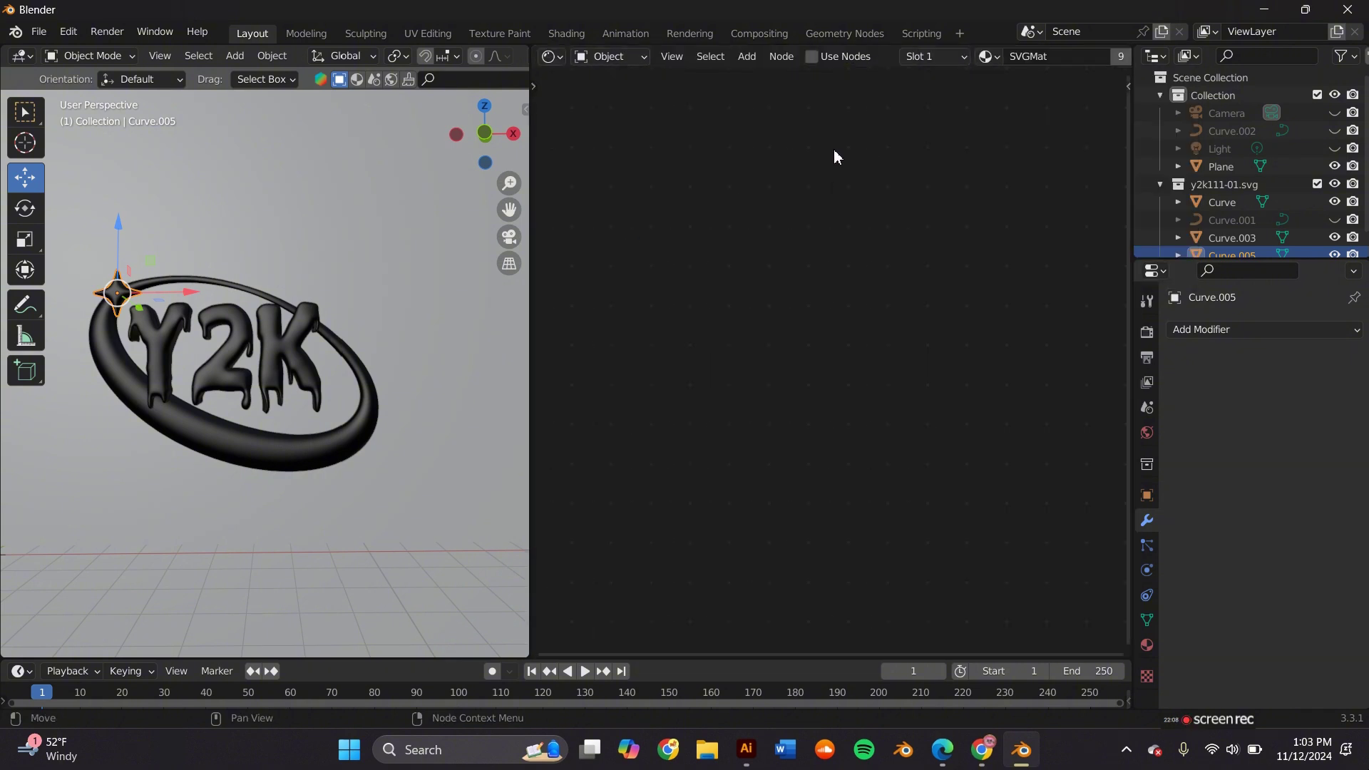
Replace the ring's SVGMat with a new node-based material.
{"action": "scroll", "coordinate": [382, 335], "scroll_direction": "up", "scroll_amount": 1}
{"action": "left_click", "coordinate": [391, 447]}
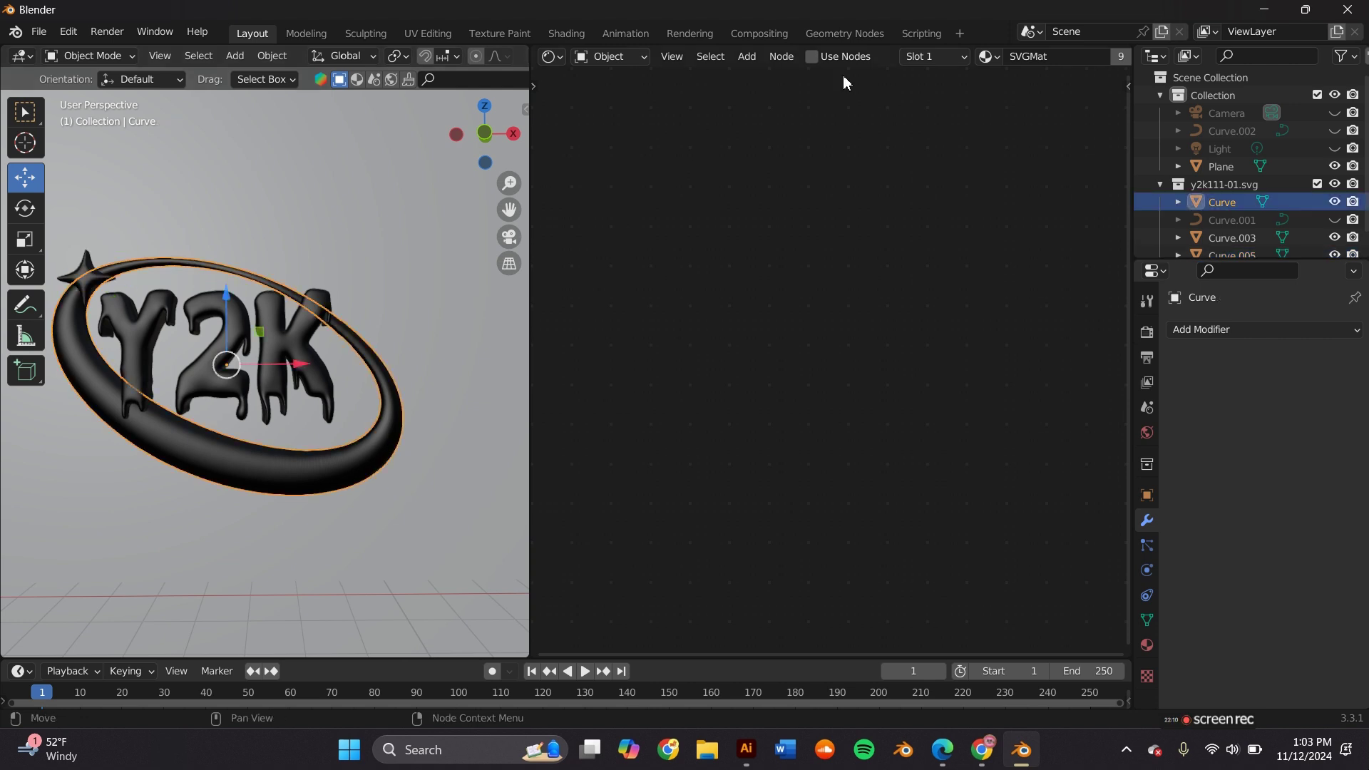
{"action": "scroll", "coordinate": [886, 63], "scroll_direction": "down", "scroll_amount": 5}
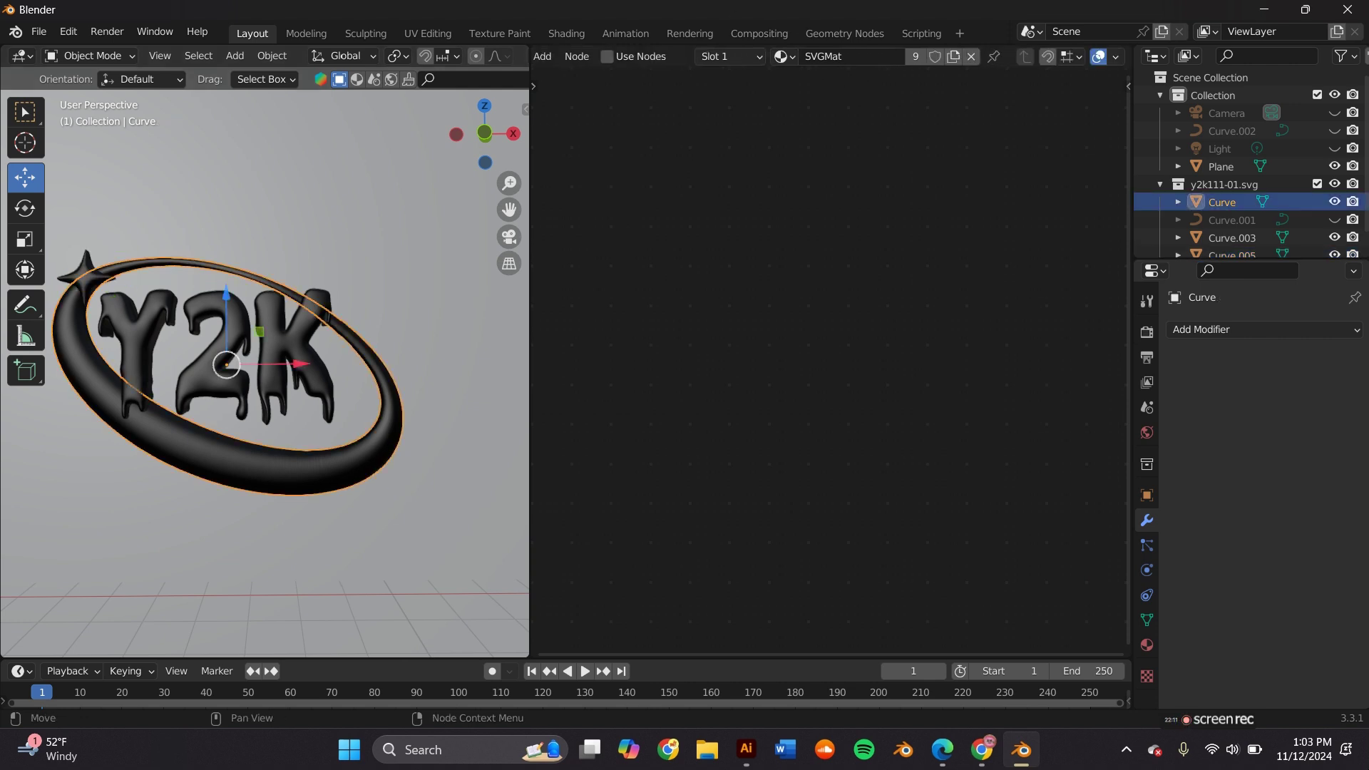
{"action": "left_click", "coordinate": [971, 57]}
{"action": "left_click", "coordinate": [900, 57]}
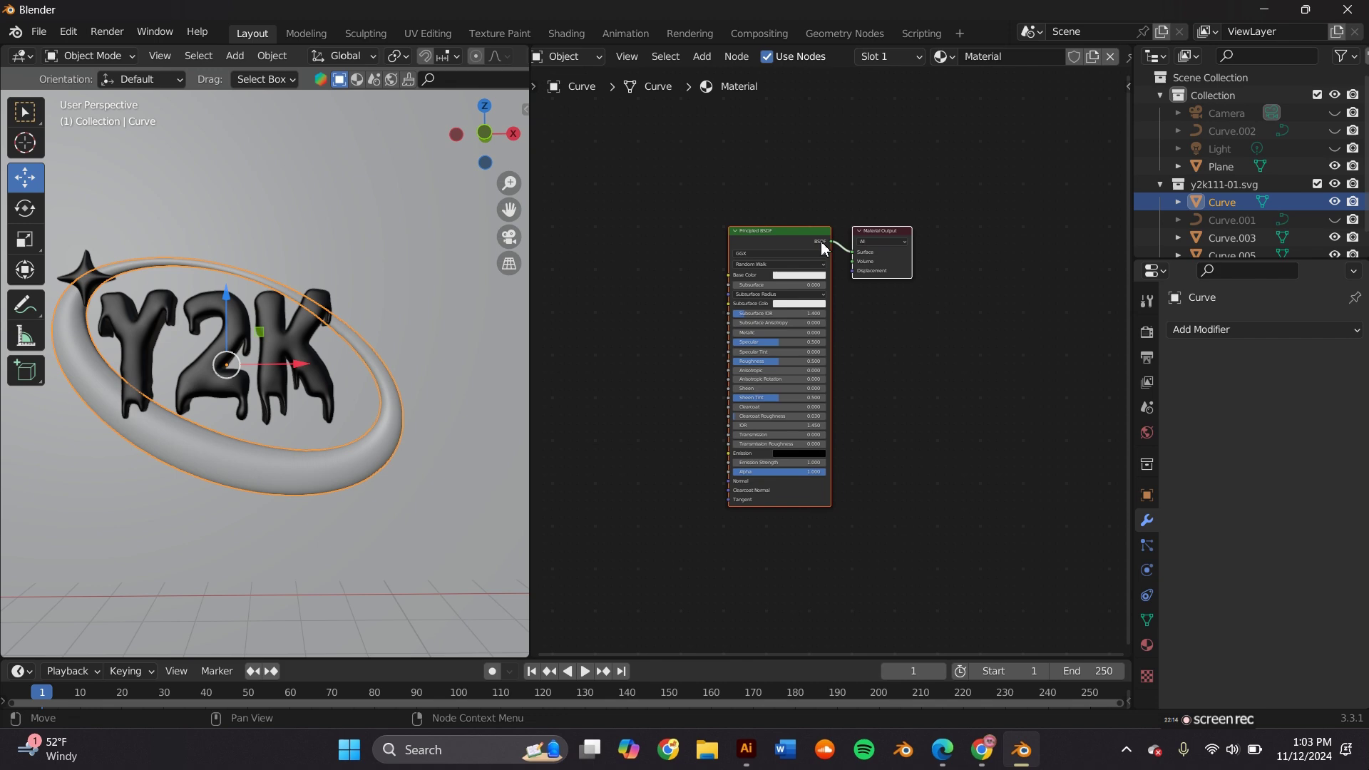
Replace the lettering's SVGMat with a new pink material, with metallic set to 1.000 and roughness to 0.000.
{"action": "left_click", "coordinate": [324, 379]}
{"action": "middle_click_drag", "start_coordinate": [1111, 57], "coordinate": [1046, 54]}
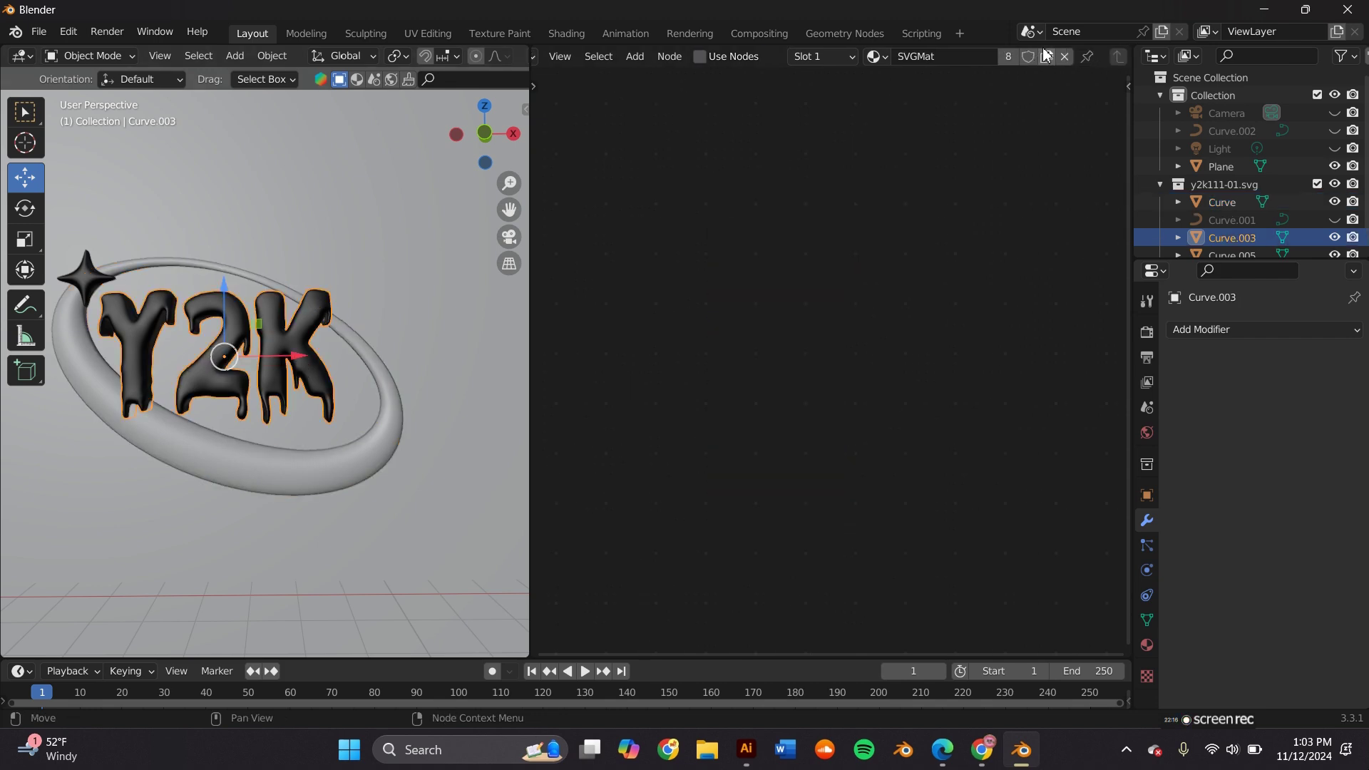
{"action": "left_click", "coordinate": [1064, 57]}
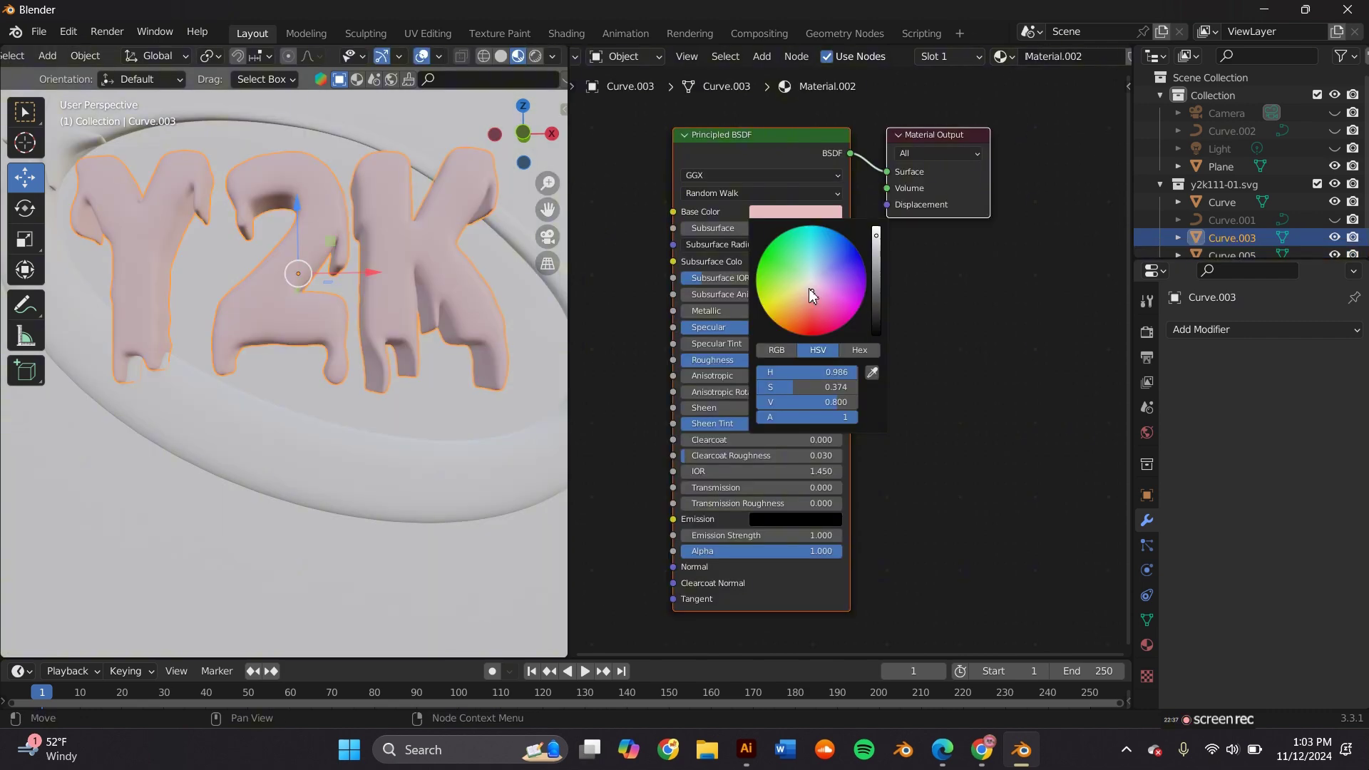
{"action": "left_click_drag", "start_coordinate": [763, 311], "coordinate": [858, 317]}
{"action": "left_click_drag", "start_coordinate": [784, 360], "coordinate": [698, 360]}
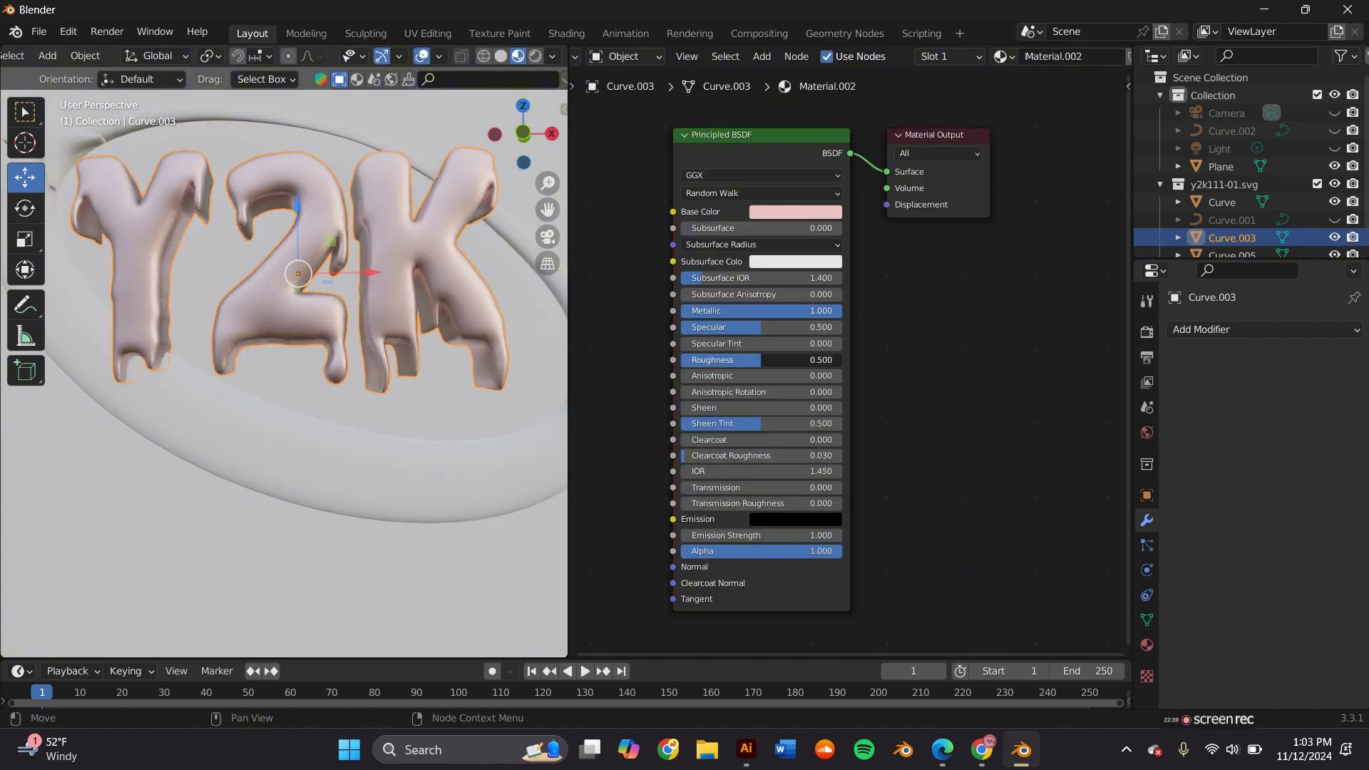
Apply Shade Smooth to the Y2K lettering.
{"action": "scroll", "coordinate": [352, 271], "scroll_direction": "up", "scroll_amount": 5}
{"action": "scroll", "coordinate": [352, 271], "scroll_direction": "up", "scroll_amount": 3}
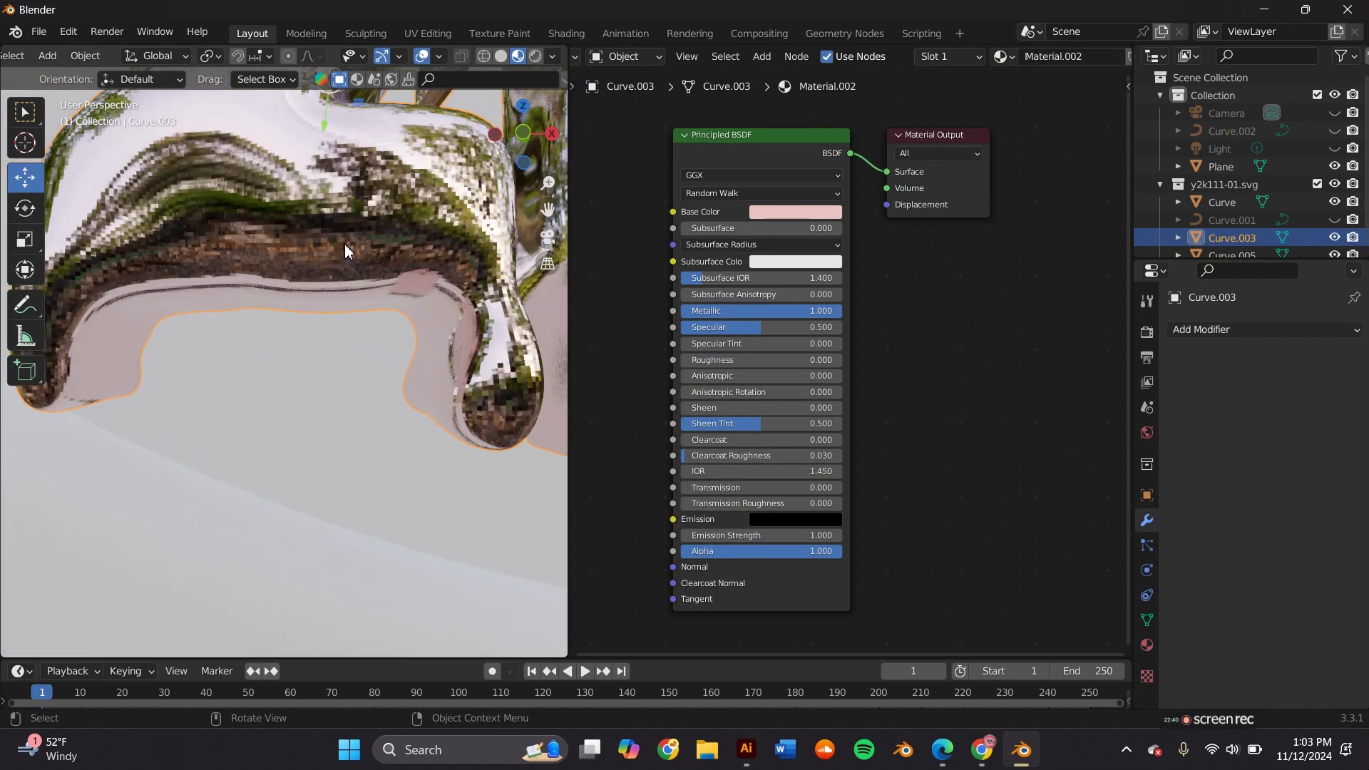
{"action": "right_click", "coordinate": [323, 187]}
{"action": "left_click", "coordinate": [272, 114]}
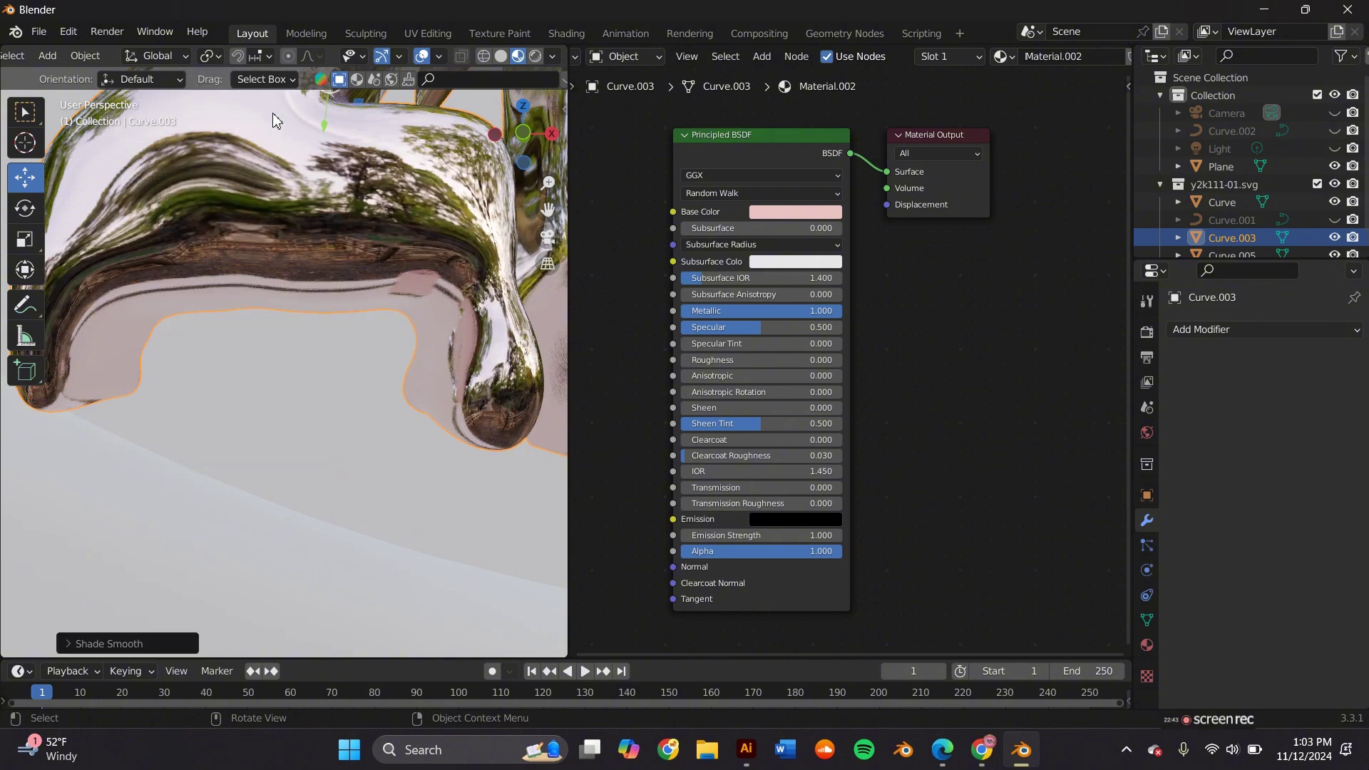
{"action": "scroll", "coordinate": [272, 131], "scroll_direction": "down", "scroll_amount": 7}
Set the ring material's metallic to 1.000 and roughness to 0.000, and shade the ring and star smooth.
{"action": "left_click", "coordinate": [325, 174]}
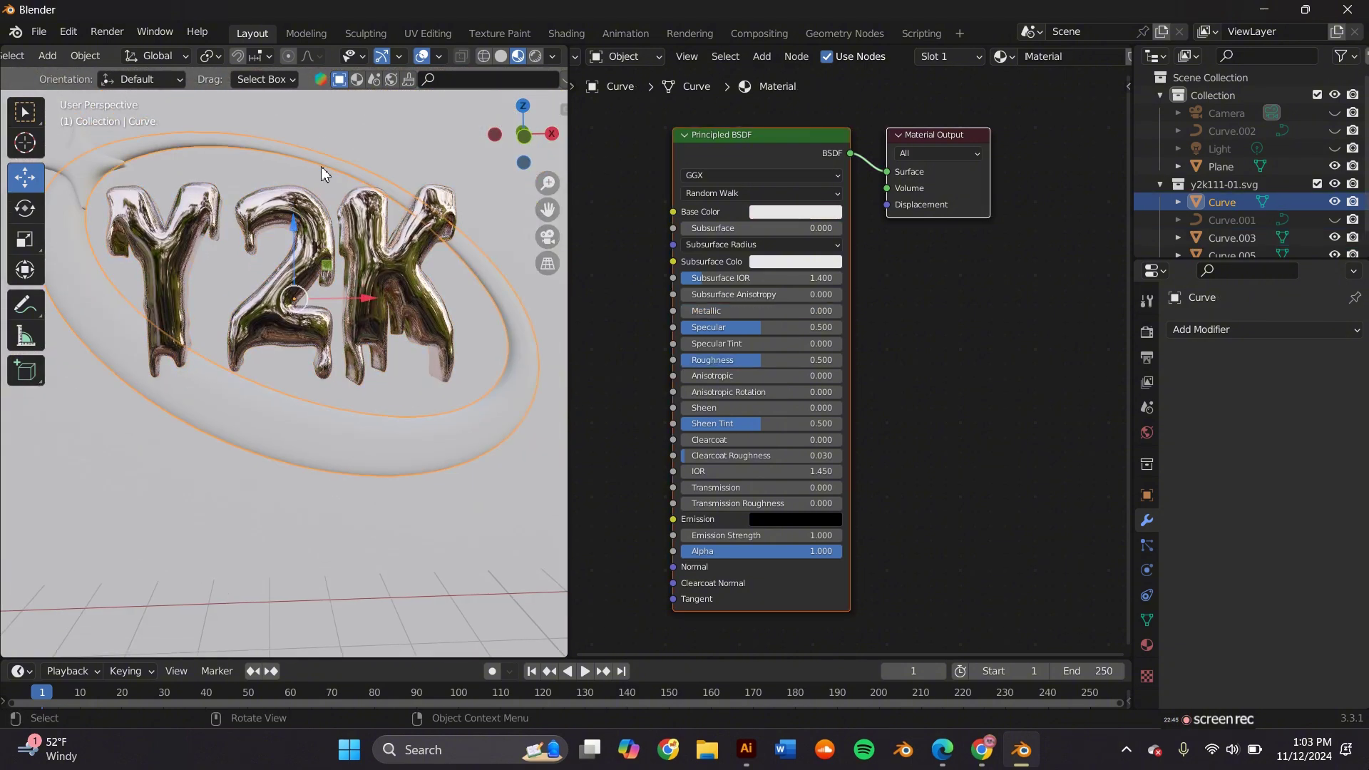
{"action": "left_click_drag", "start_coordinate": [703, 311], "coordinate": [784, 311]}
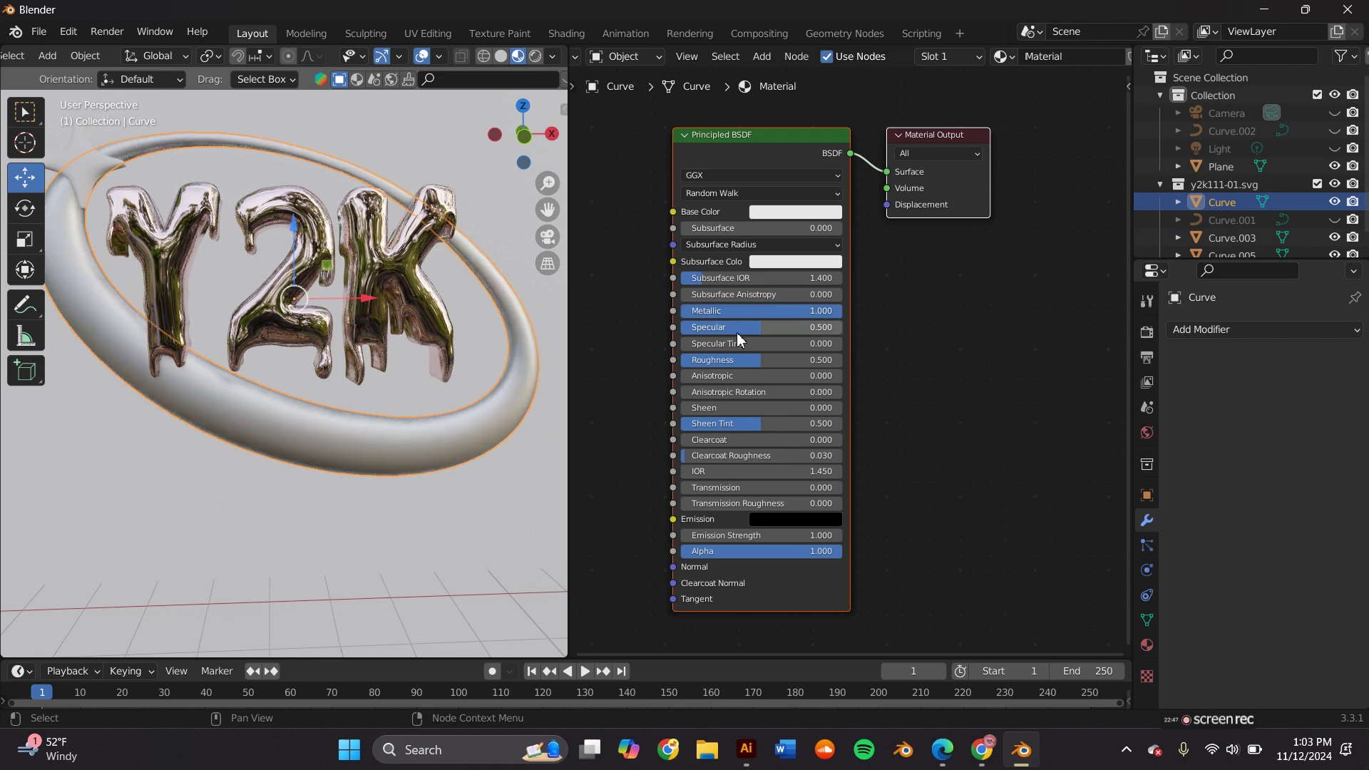
{"action": "left_click_drag", "start_coordinate": [741, 360], "coordinate": [685, 360]}
{"action": "right_click", "coordinate": [399, 360]}
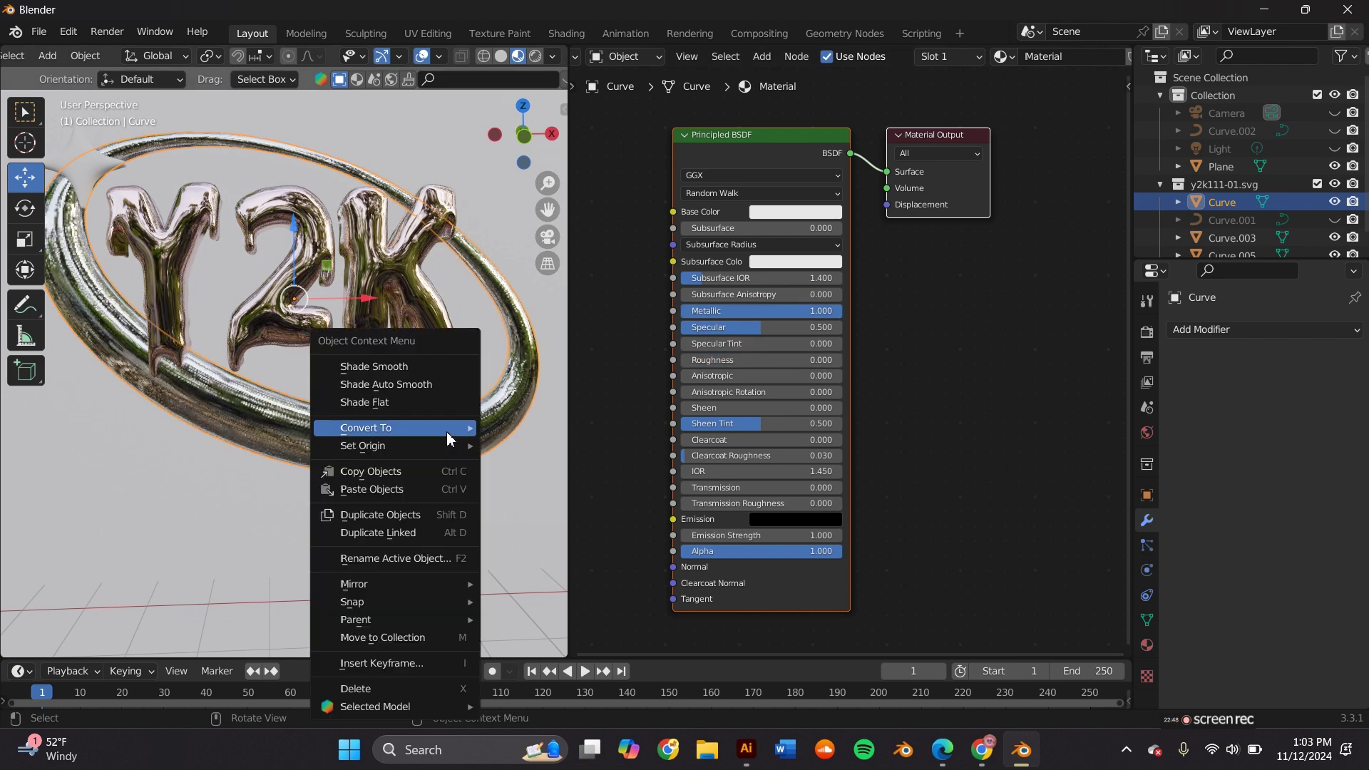
{"action": "left_click", "coordinate": [419, 360]}
{"action": "left_click", "coordinate": [79, 172]}
{"action": "right_click", "coordinate": [82, 169]}
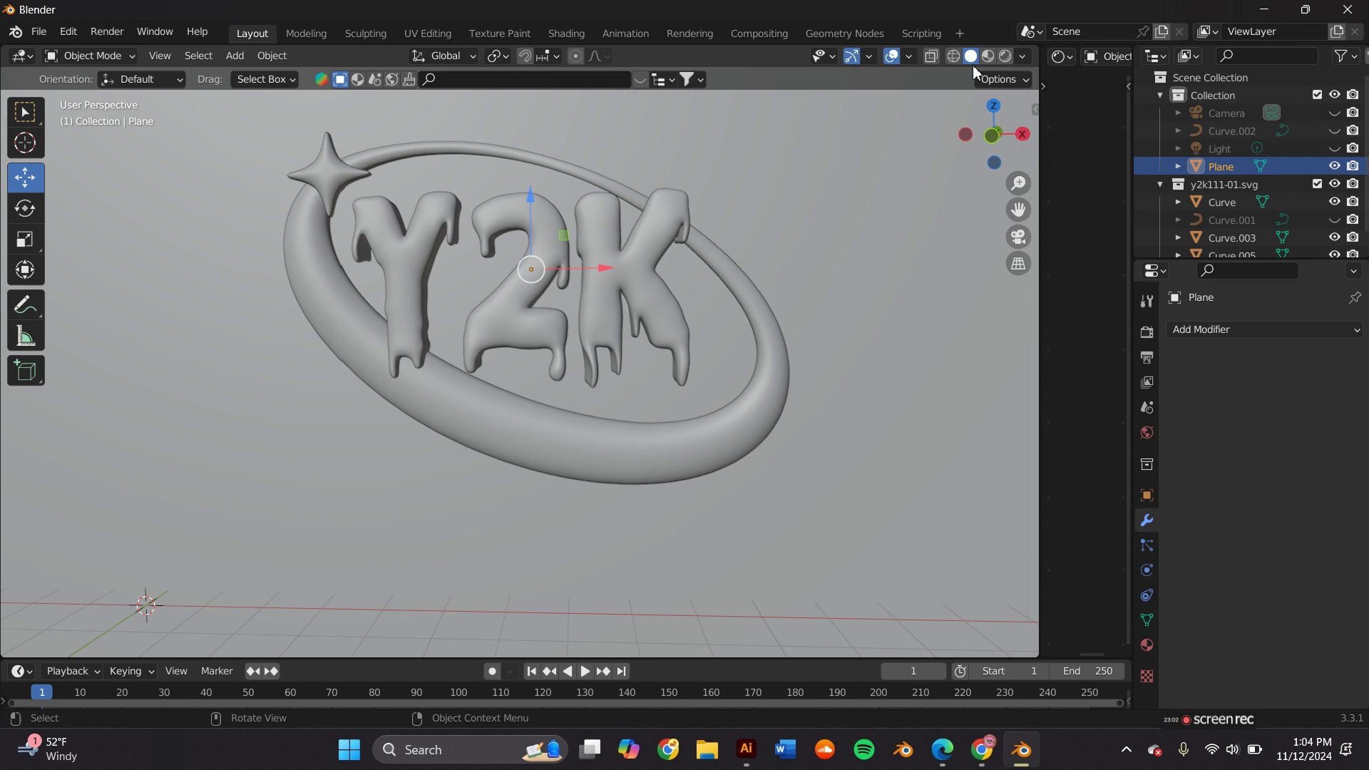
Show the viewport in rendered shading, widen the Shader Editor and switch it to the World nodes.
{"action": "left_click", "coordinate": [1007, 58]}
{"action": "left_click_drag", "start_coordinate": [1039, 99], "coordinate": [772, 100]}
{"action": "left_click", "coordinate": [834, 55]}
{"action": "left_click", "coordinate": [852, 95]}
{"action": "scroll", "coordinate": [959, 206], "scroll_direction": "left", "scroll_amount": 6}
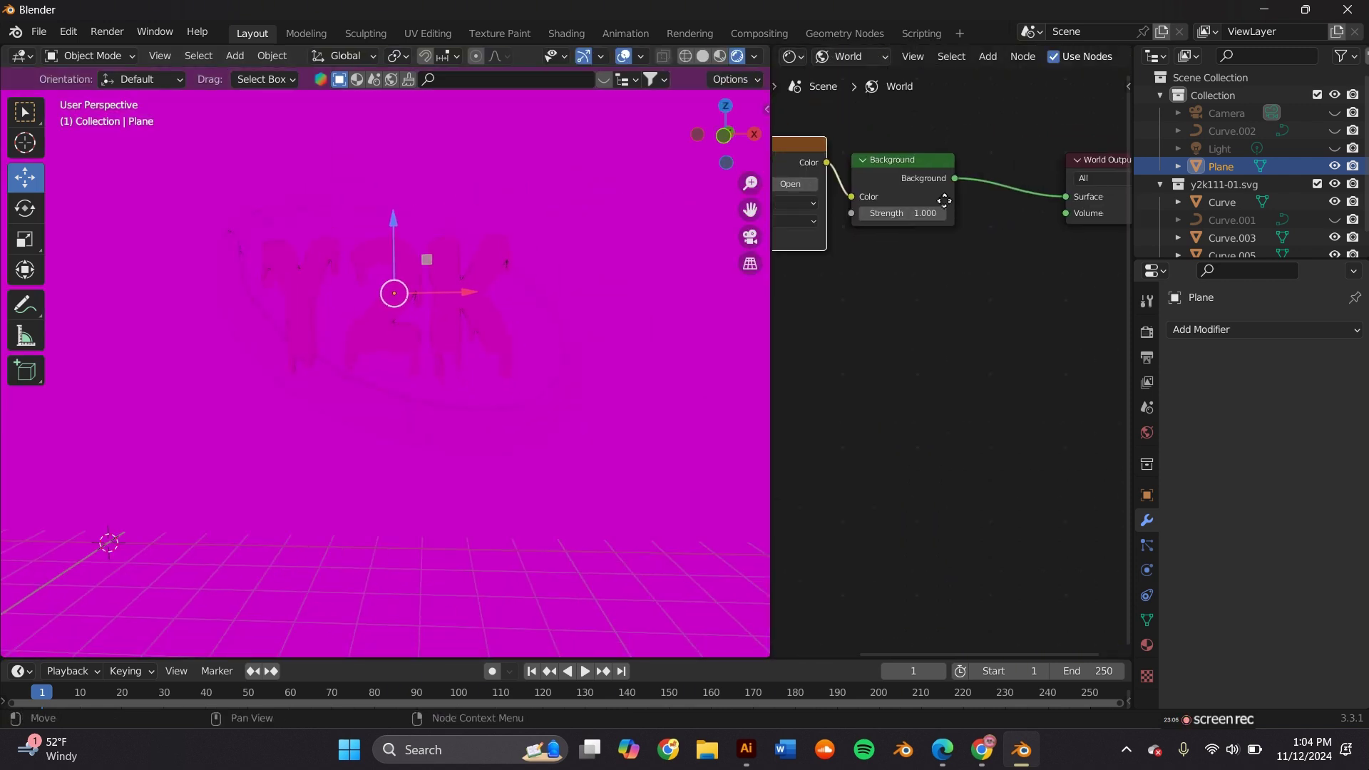
Load blue_photo_studio_4k.exr from the blender HDRI folder into the World's Environment Texture node.
{"action": "mouse_move", "coordinate": [877, 177]}
{"action": "left_mouse_down"}
{"action": "mouse_move", "coordinate": [870, 166]}
{"action": "mouse_move", "coordinate": [869, 186]}
{"action": "left_mouse_up"}
{"action": "left_click", "coordinate": [988, 56]}
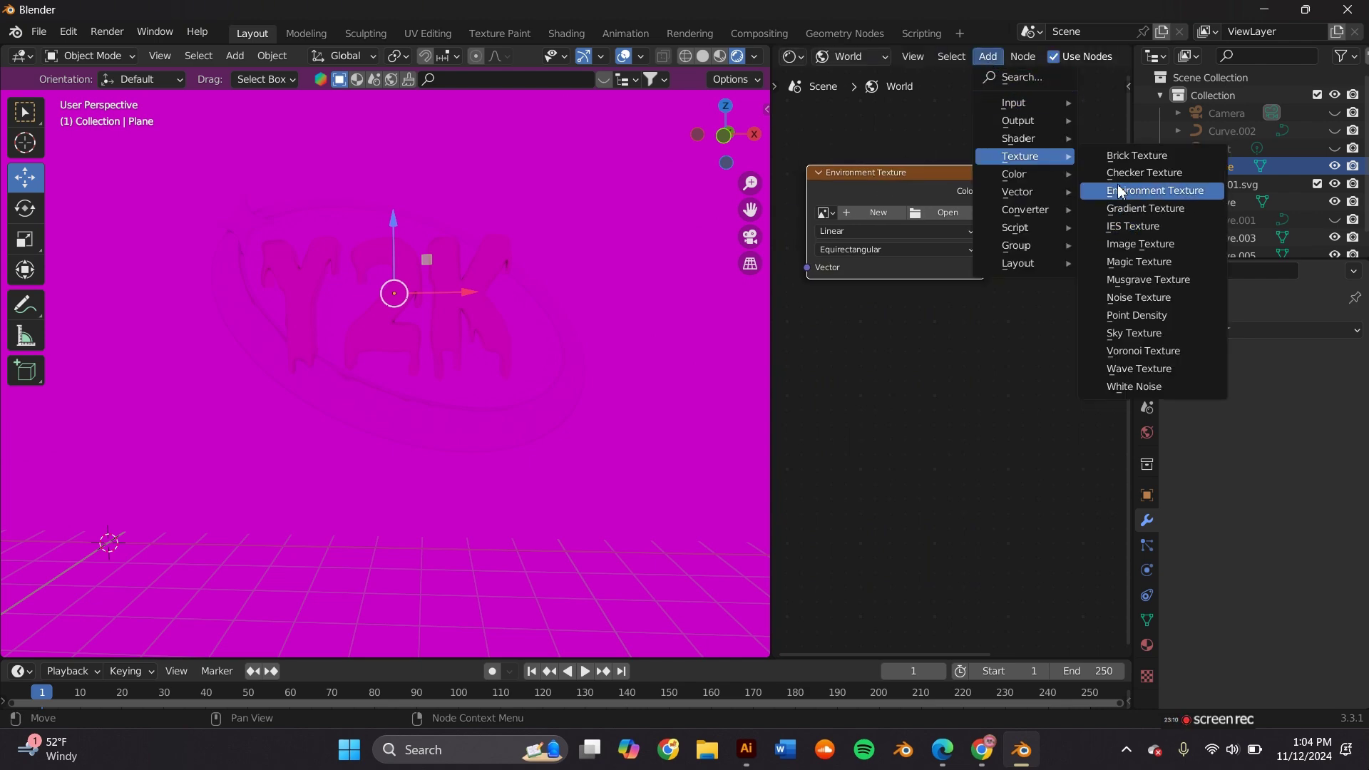
{"action": "left_click", "coordinate": [941, 212]}
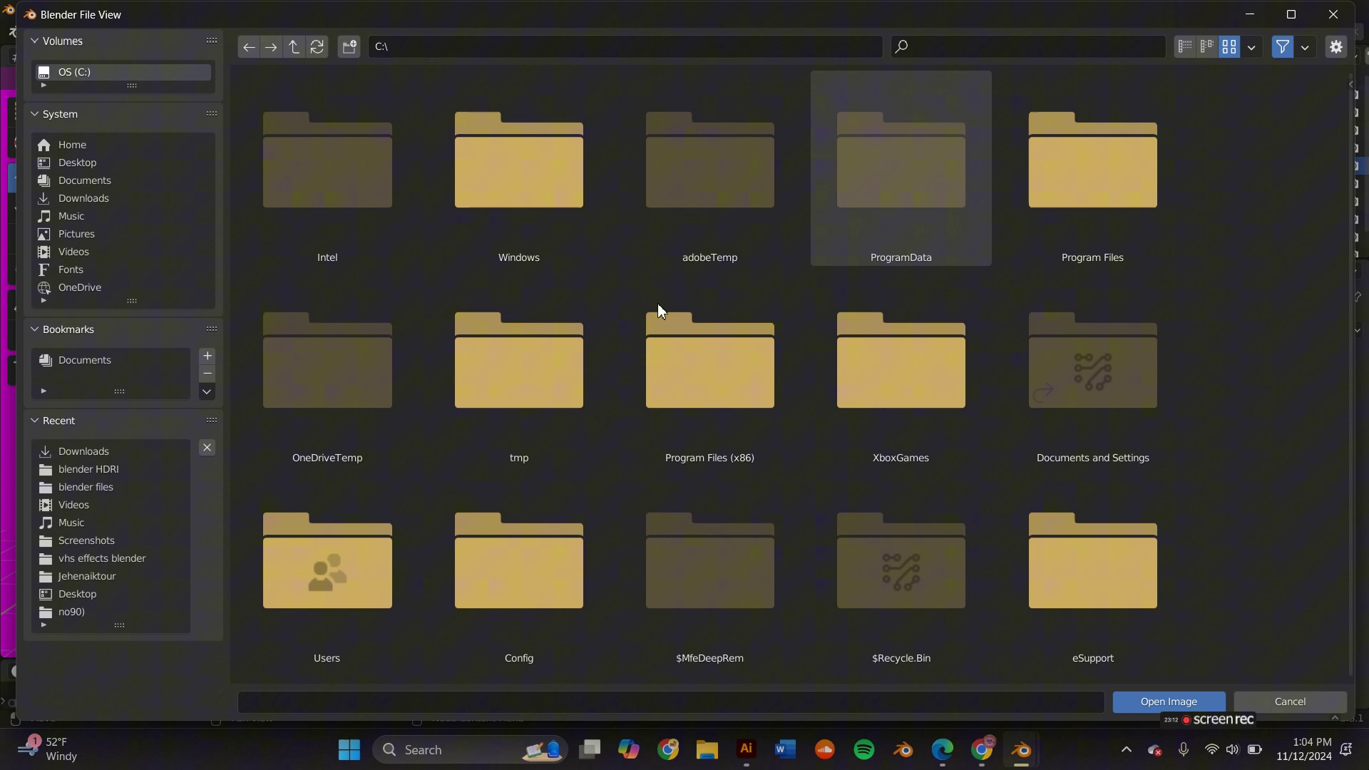
{"action": "left_click", "coordinate": [80, 467]}
{"action": "left_click", "coordinate": [831, 187]}
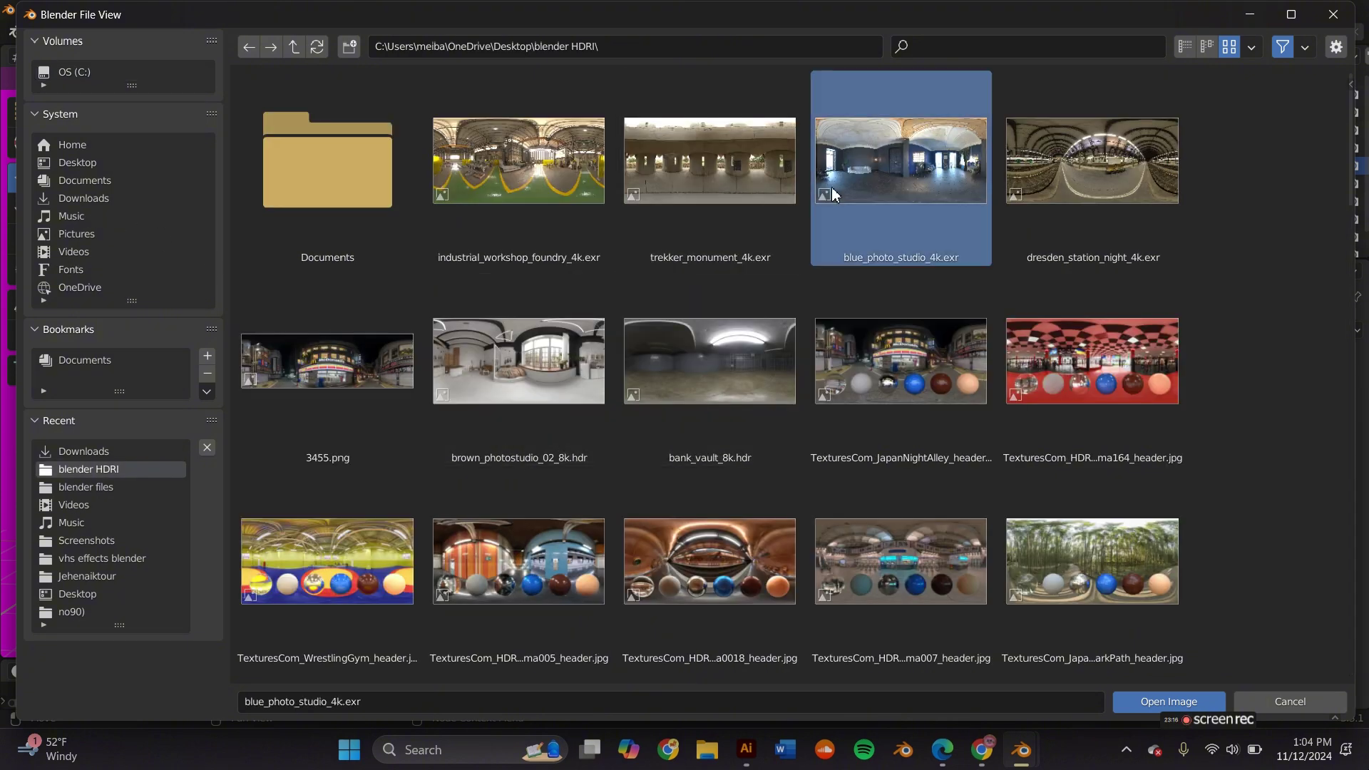
{"action": "double_click", "coordinate": [847, 205]}
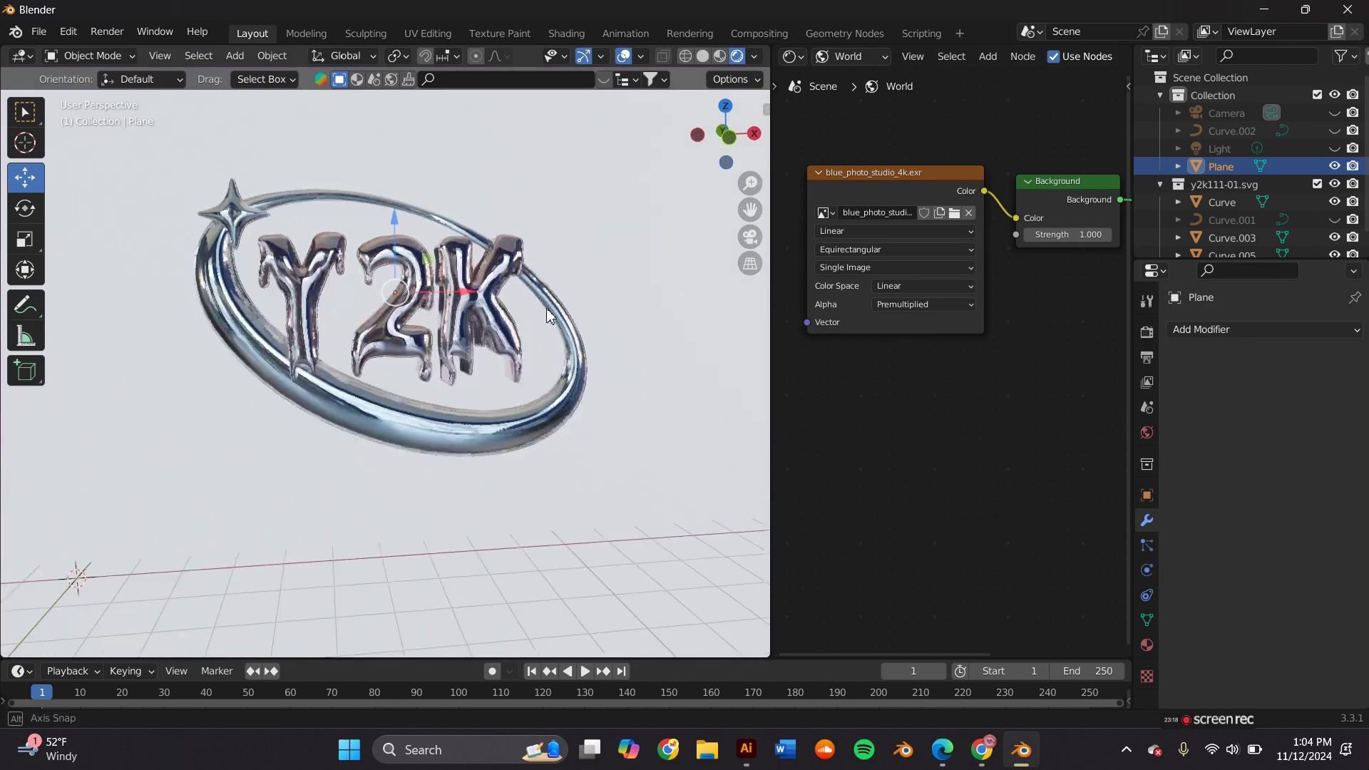
Give the backdrop plane a new object material with a black base color and specular set to 0.000.
{"action": "middle_click_drag", "start_coordinate": [536, 312], "coordinate": [473, 337]}
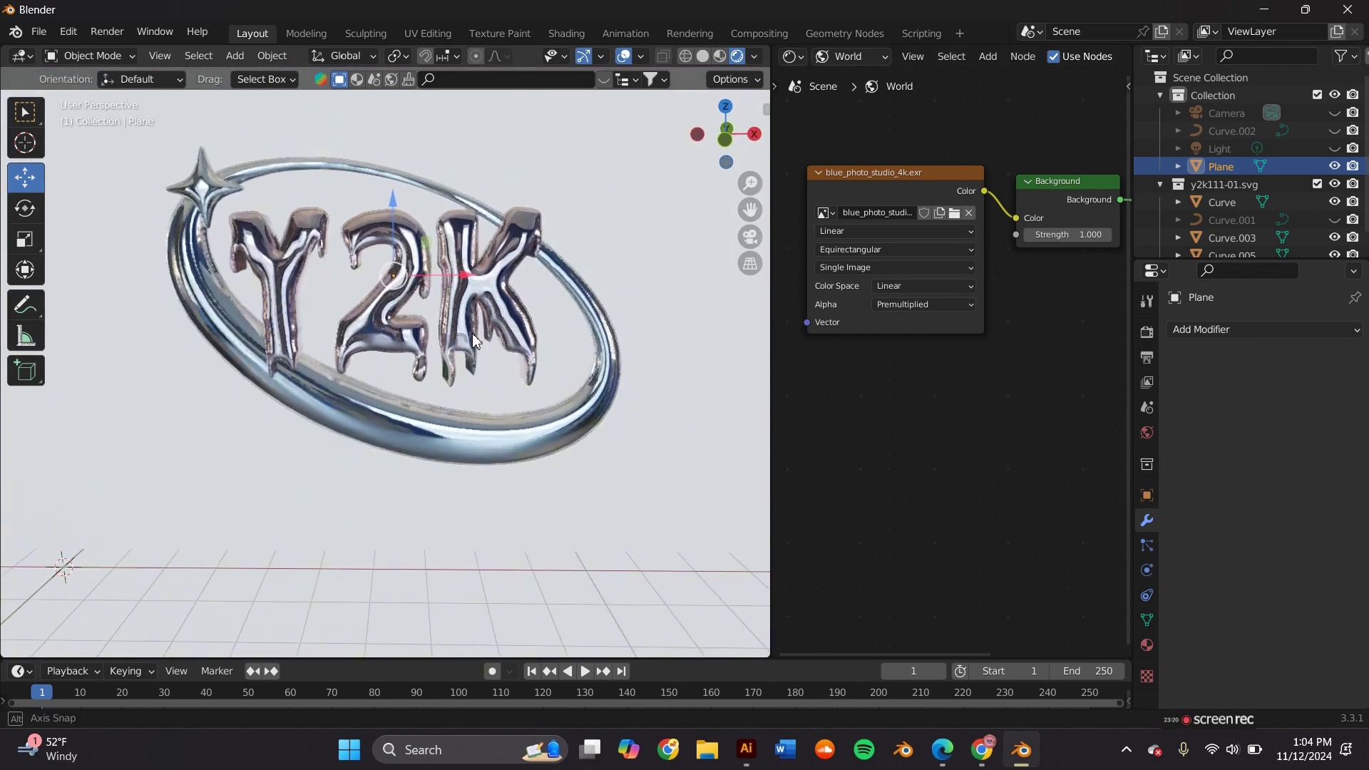
{"action": "scroll", "coordinate": [473, 338], "scroll_direction": "up", "scroll_amount": 1}
{"action": "scroll", "coordinate": [477, 333], "scroll_direction": "down", "scroll_amount": 3}
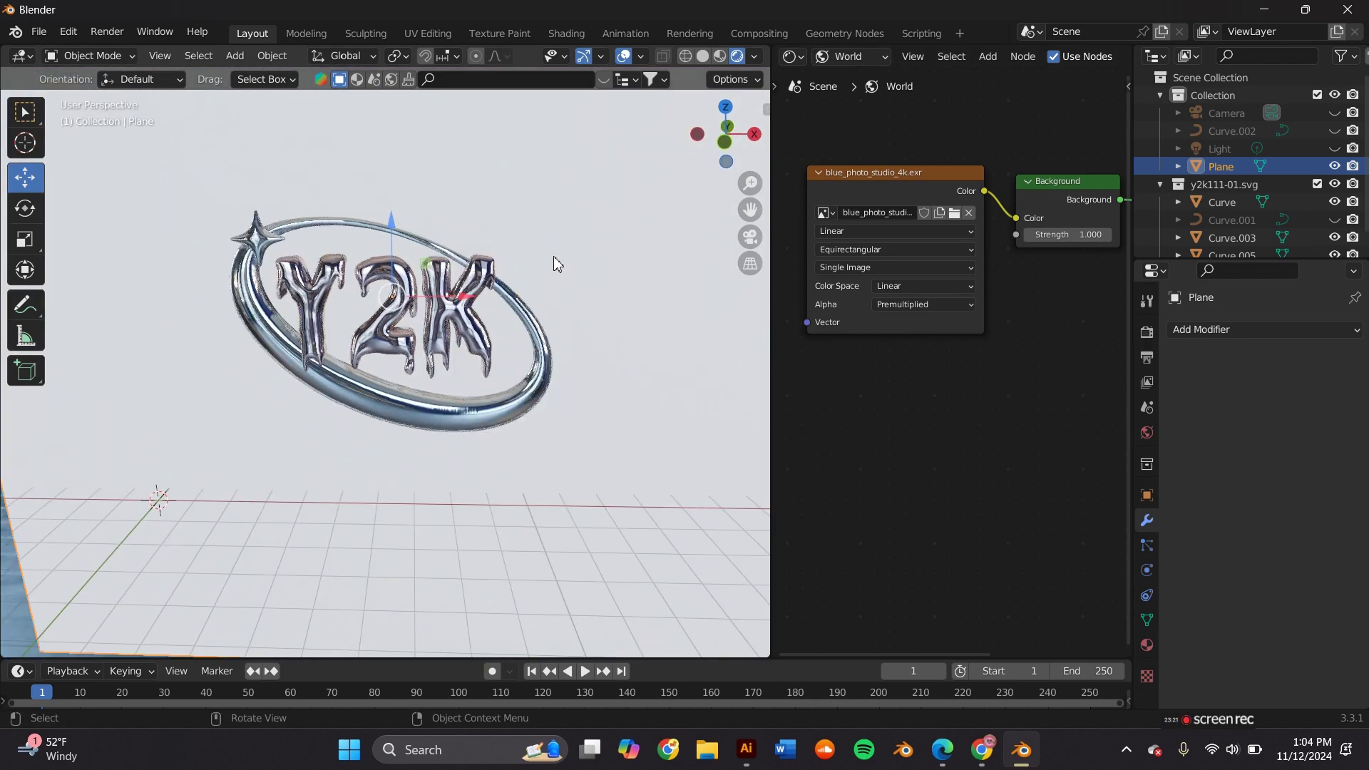
{"action": "left_click", "coordinate": [850, 57]}
{"action": "left_click", "coordinate": [867, 84]}
{"action": "middle_click_drag", "start_coordinate": [1064, 59], "coordinate": [813, 57]}
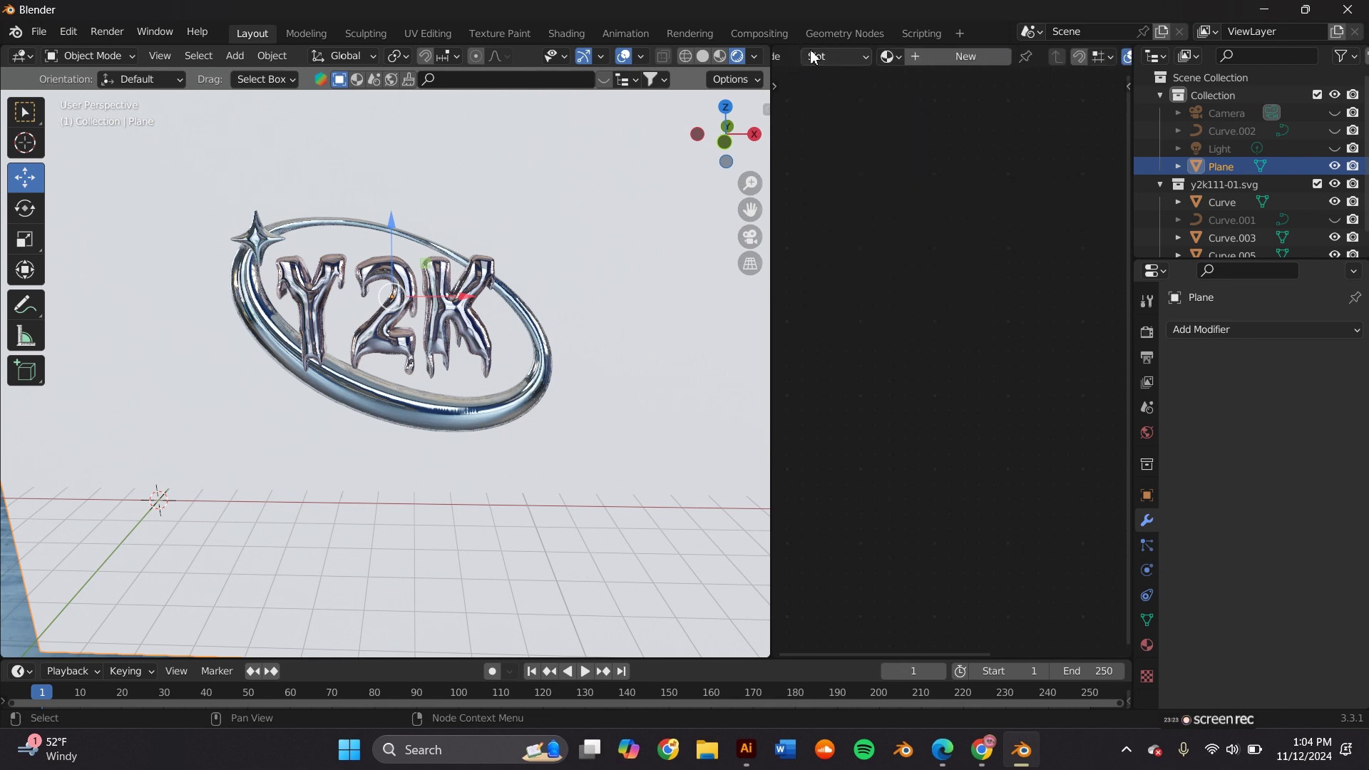
{"action": "left_click", "coordinate": [966, 57]}
{"action": "key", "text": "Home"}
{"action": "left_click", "coordinate": [960, 212]}
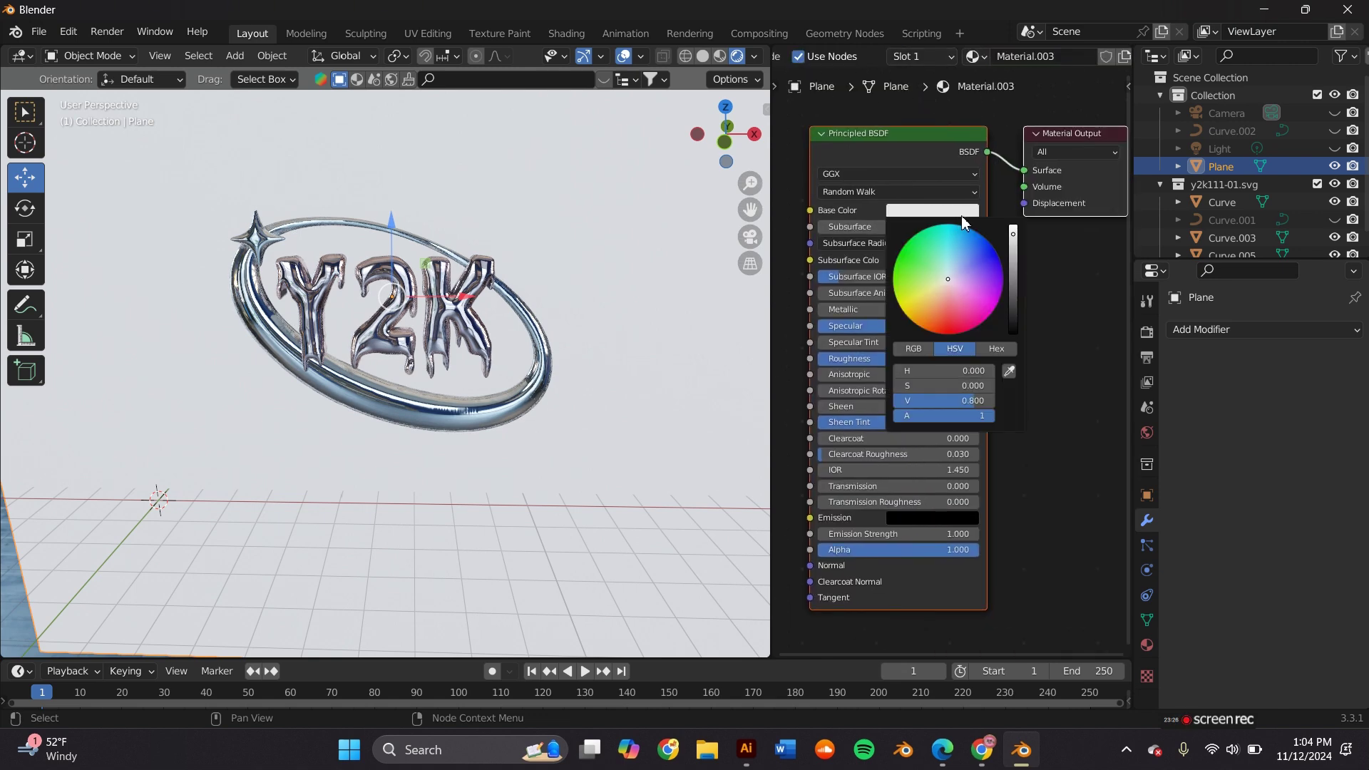
{"action": "left_click_drag", "start_coordinate": [1007, 258], "coordinate": [1012, 335]}
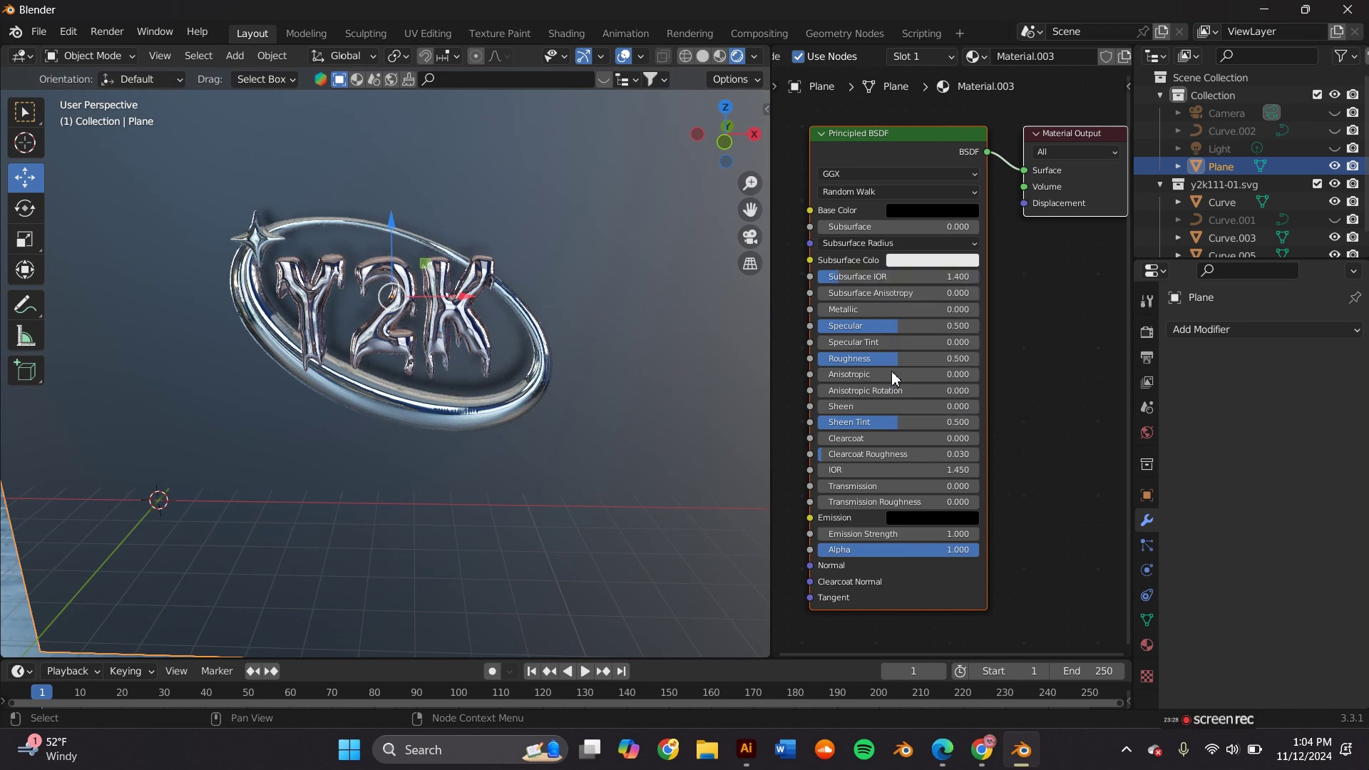
{"action": "left_click_drag", "start_coordinate": [897, 325], "coordinate": [817, 326]}
Widen the 3D viewport over the Shader Editor and view the rendered logo against the backdrop.
{"action": "middle_click_drag", "start_coordinate": [600, 291], "coordinate": [602, 269]}
{"action": "left_click_drag", "start_coordinate": [774, 280], "coordinate": [1012, 282]}
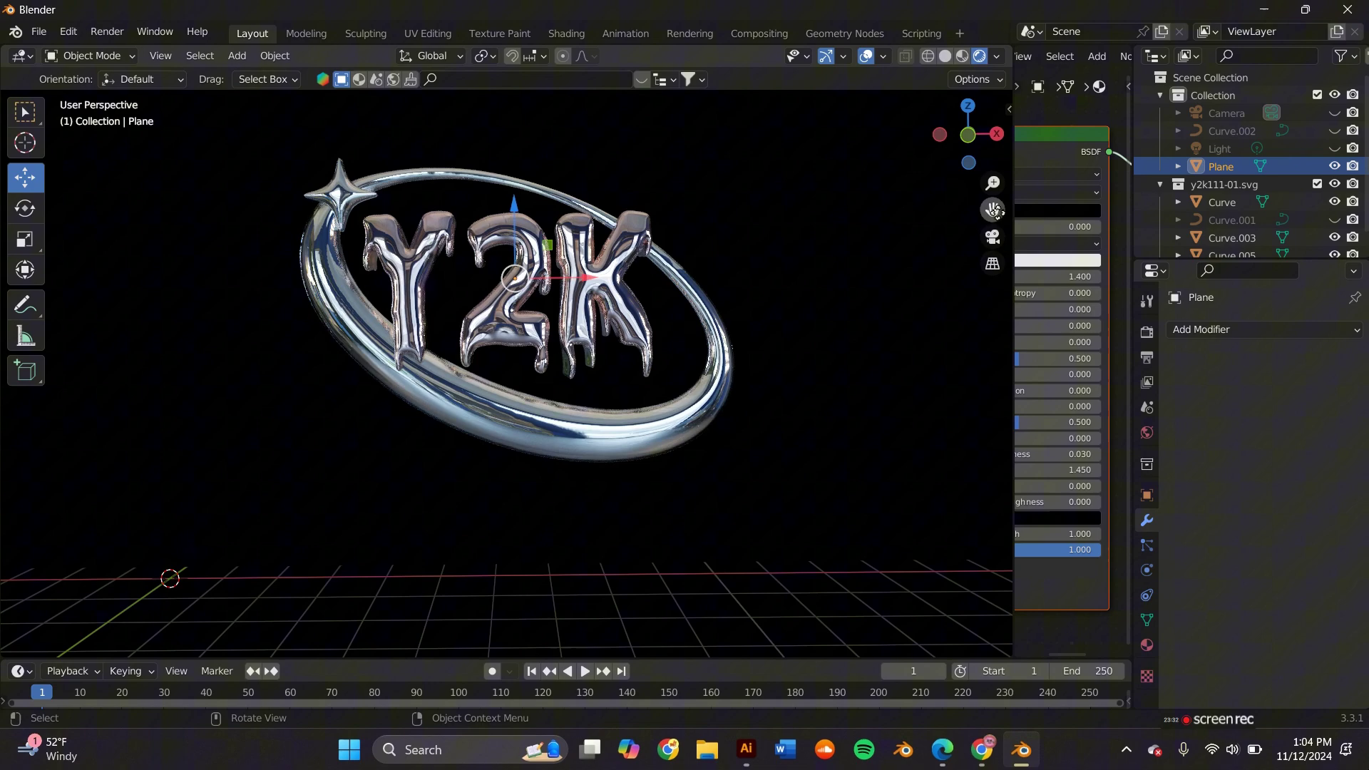
{"action": "scroll", "coordinate": [770, 231], "scroll_direction": "up", "scroll_amount": 6}
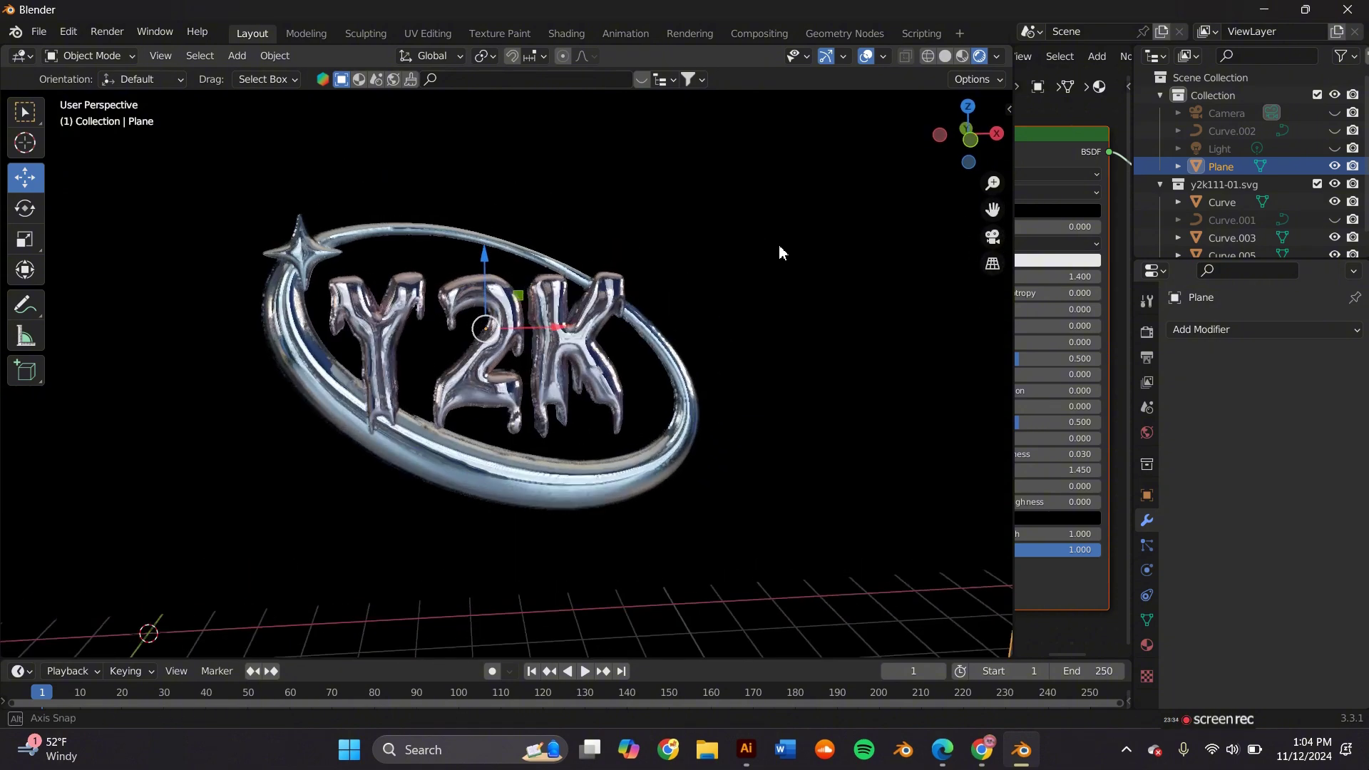
{"action": "middle_click_drag", "start_coordinate": [764, 221], "coordinate": [809, 225]}
Add a metaball ball and move it onto the ring below the Y, at about X 4.92 m and Z 2.56 m.
{"action": "mouse_move", "coordinate": [438, 399]}
{"action": "middle_mouse_down"}
{"action": "mouse_move", "coordinate": [391, 393]}
{"action": "mouse_move", "coordinate": [402, 388]}
{"action": "middle_mouse_up"}
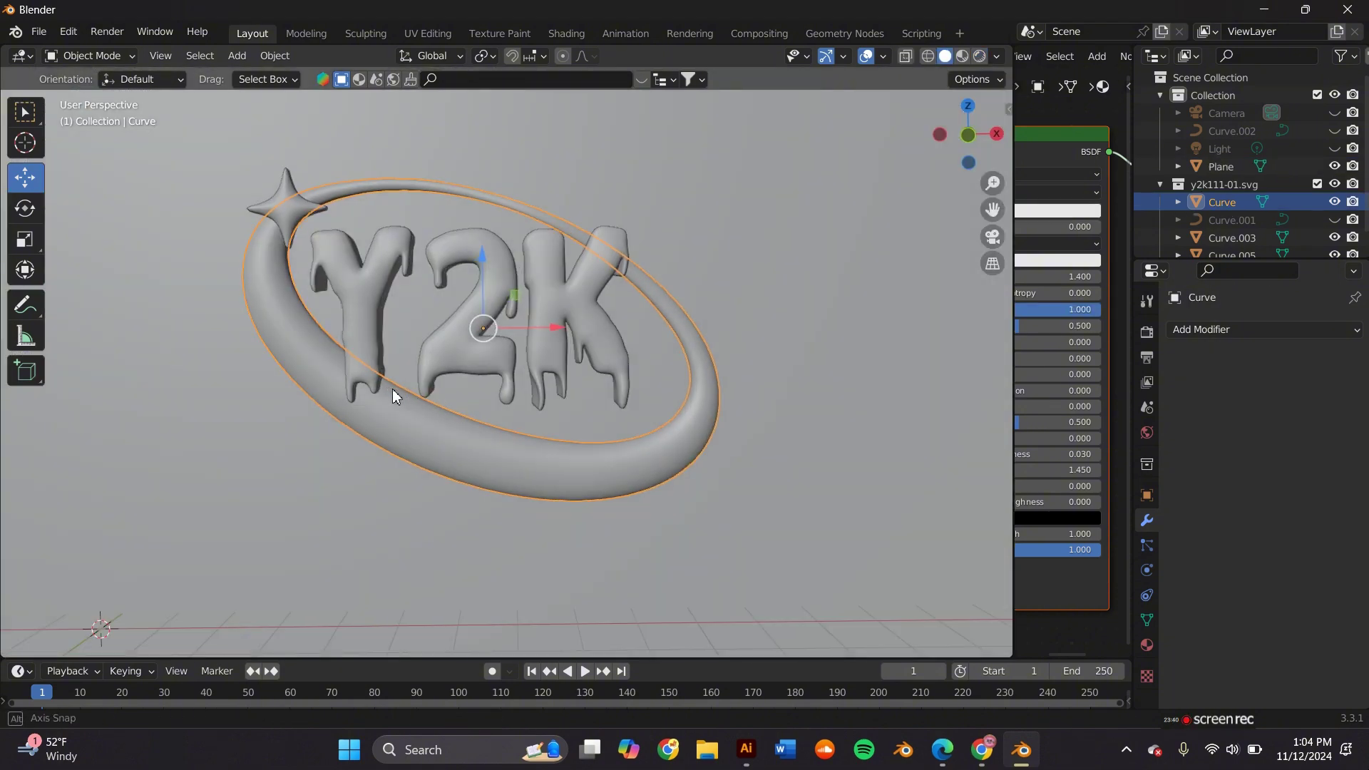
{"action": "left_click", "coordinate": [248, 63]}
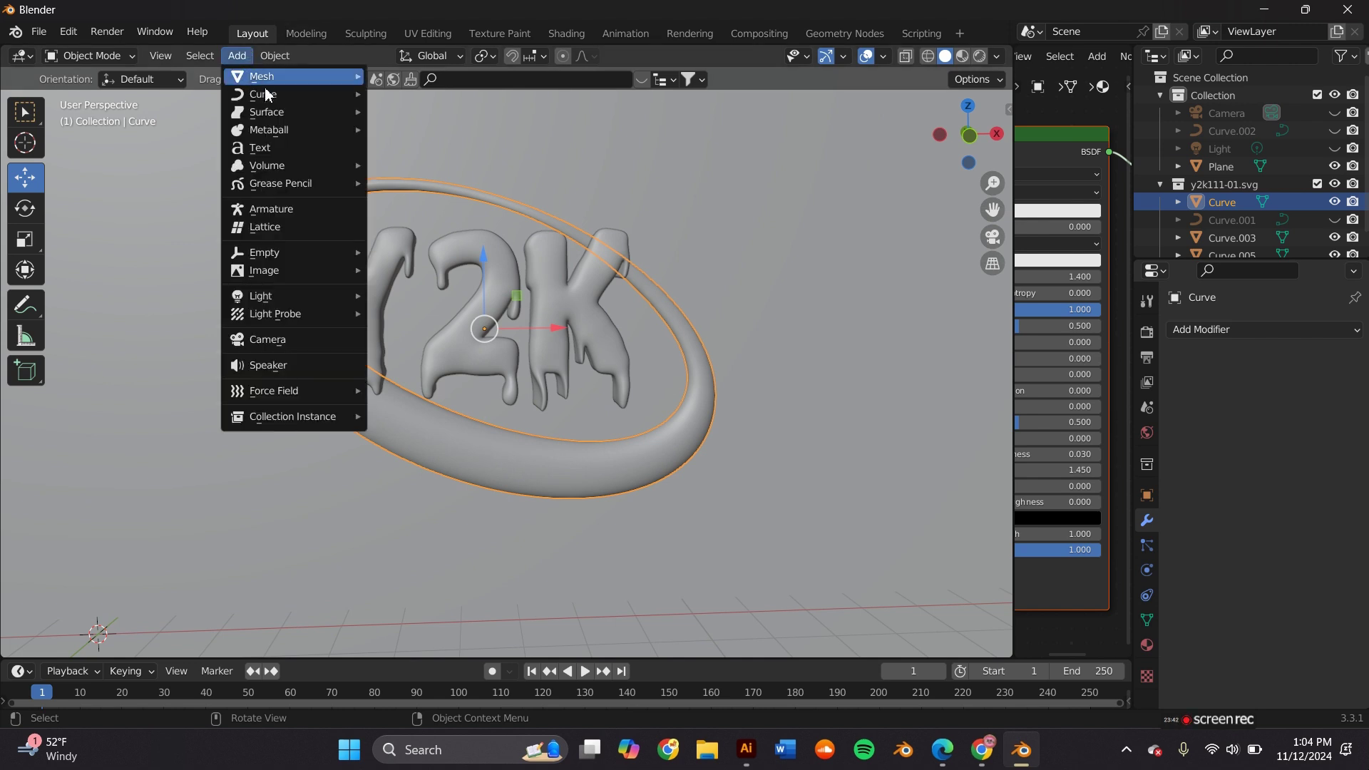
{"action": "mouse_move", "coordinate": [269, 131]}
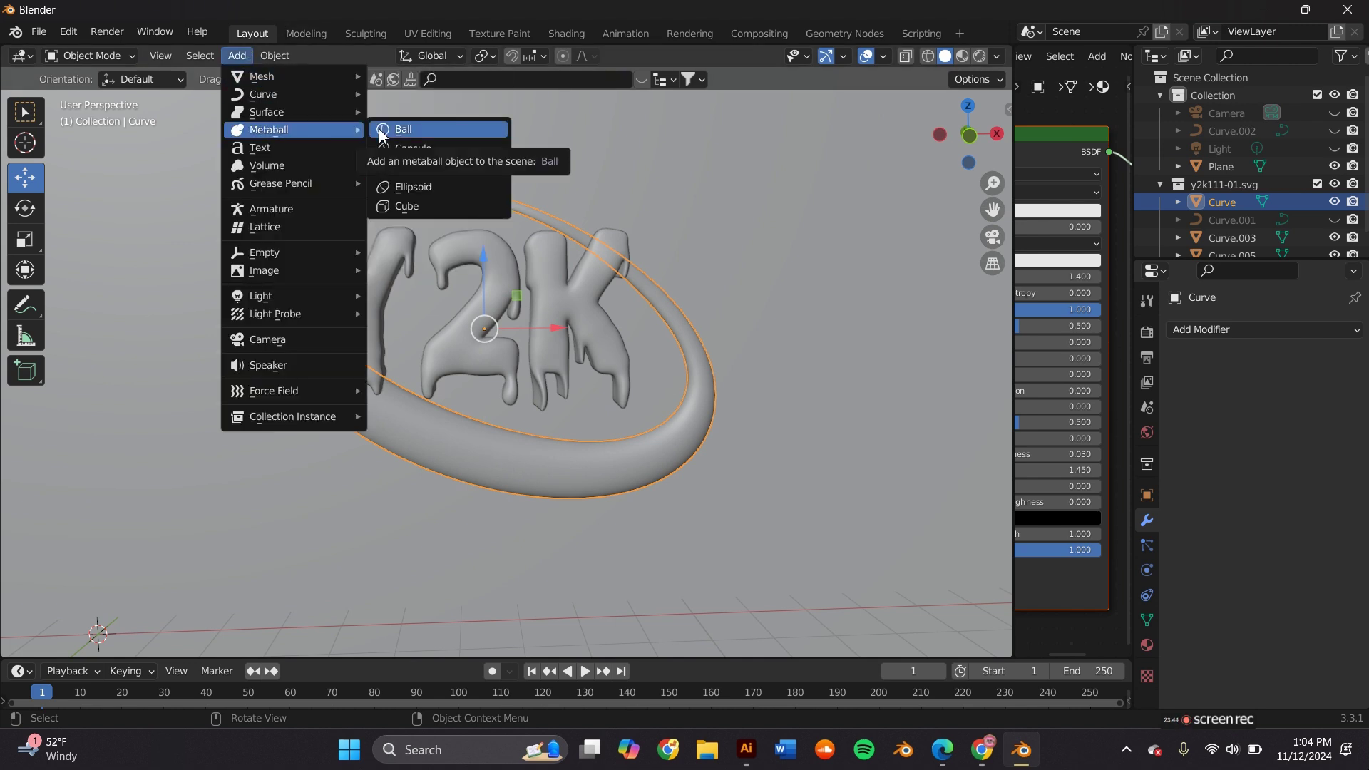
{"action": "left_click", "coordinate": [382, 135]}
{"action": "left_click_drag", "start_coordinate": [107, 626], "coordinate": [462, 503]}
{"action": "middle_click_drag", "start_coordinate": [462, 504], "coordinate": [447, 427]}
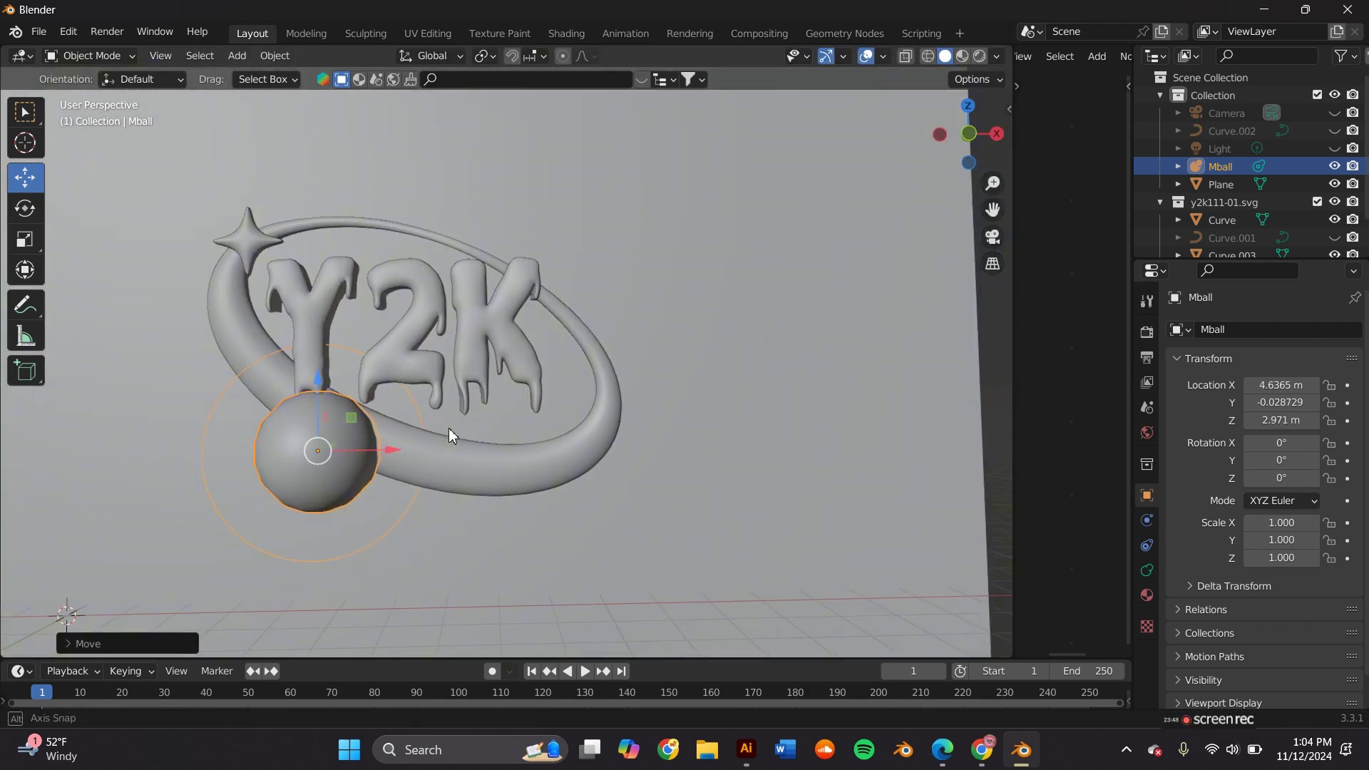
{"action": "key", "text": "g"}
{"action": "left_click", "coordinate": [372, 445]}
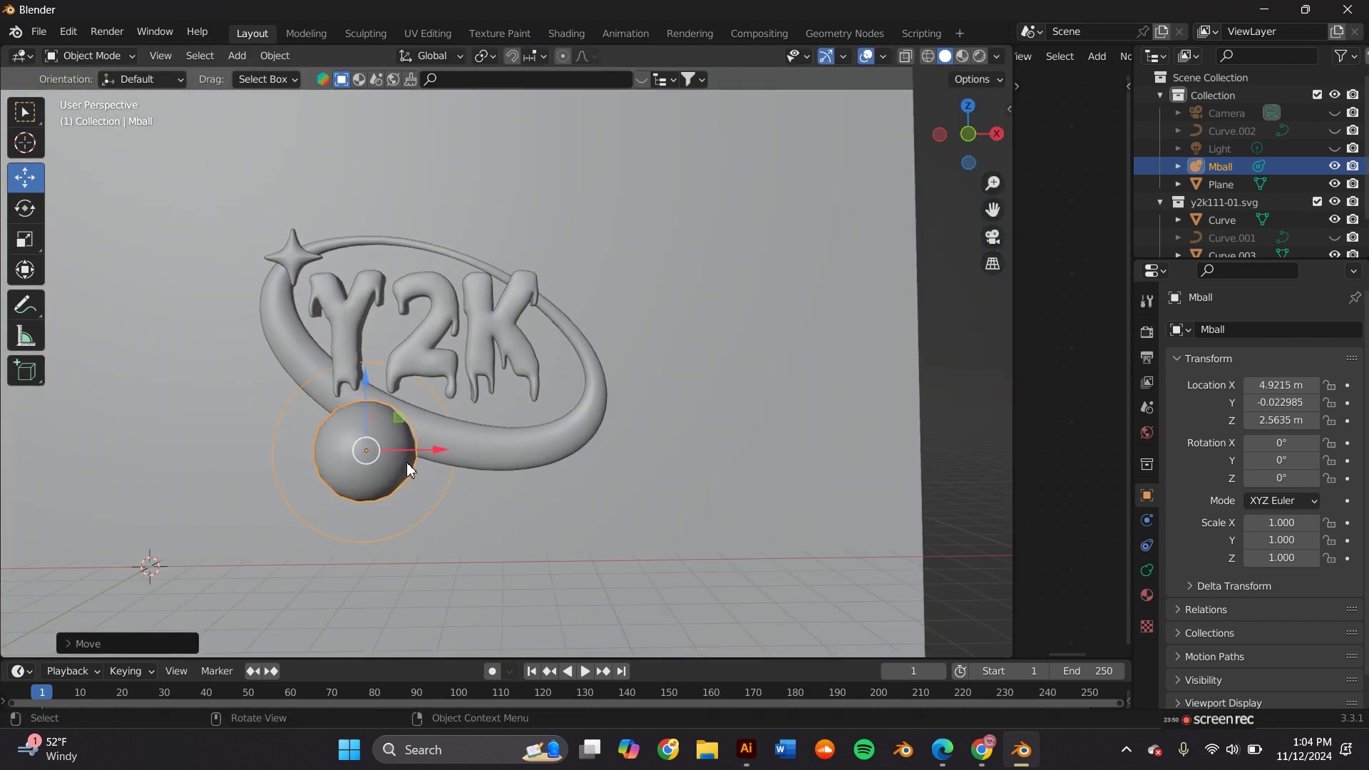
Scale the metaball below the Y to about 0.646 and reposition it slightly on the ring.
{"action": "key", "text": "s"}
{"action": "left_click", "coordinate": [400, 492]}
{"action": "key", "text": "g"}
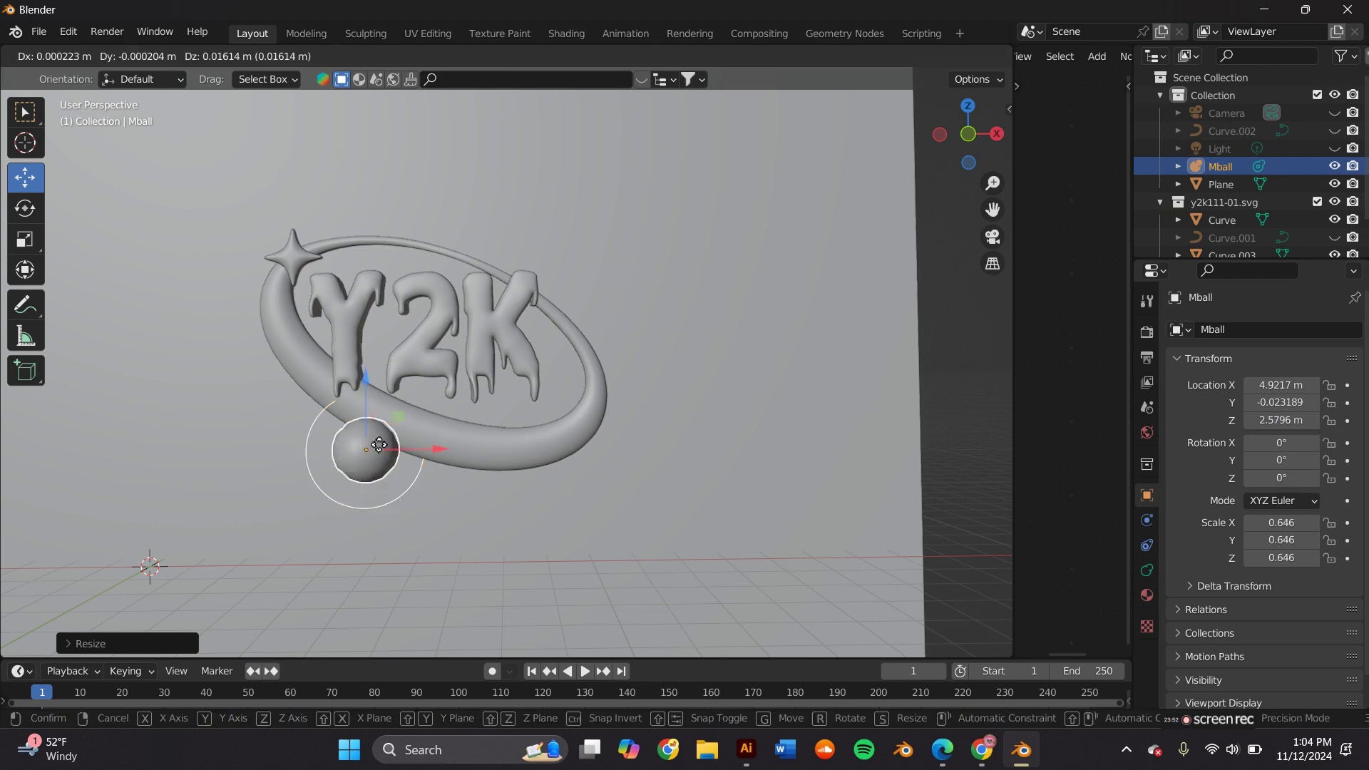
{"action": "left_click", "coordinate": [381, 449]}
{"action": "key", "text": "alt+a"}
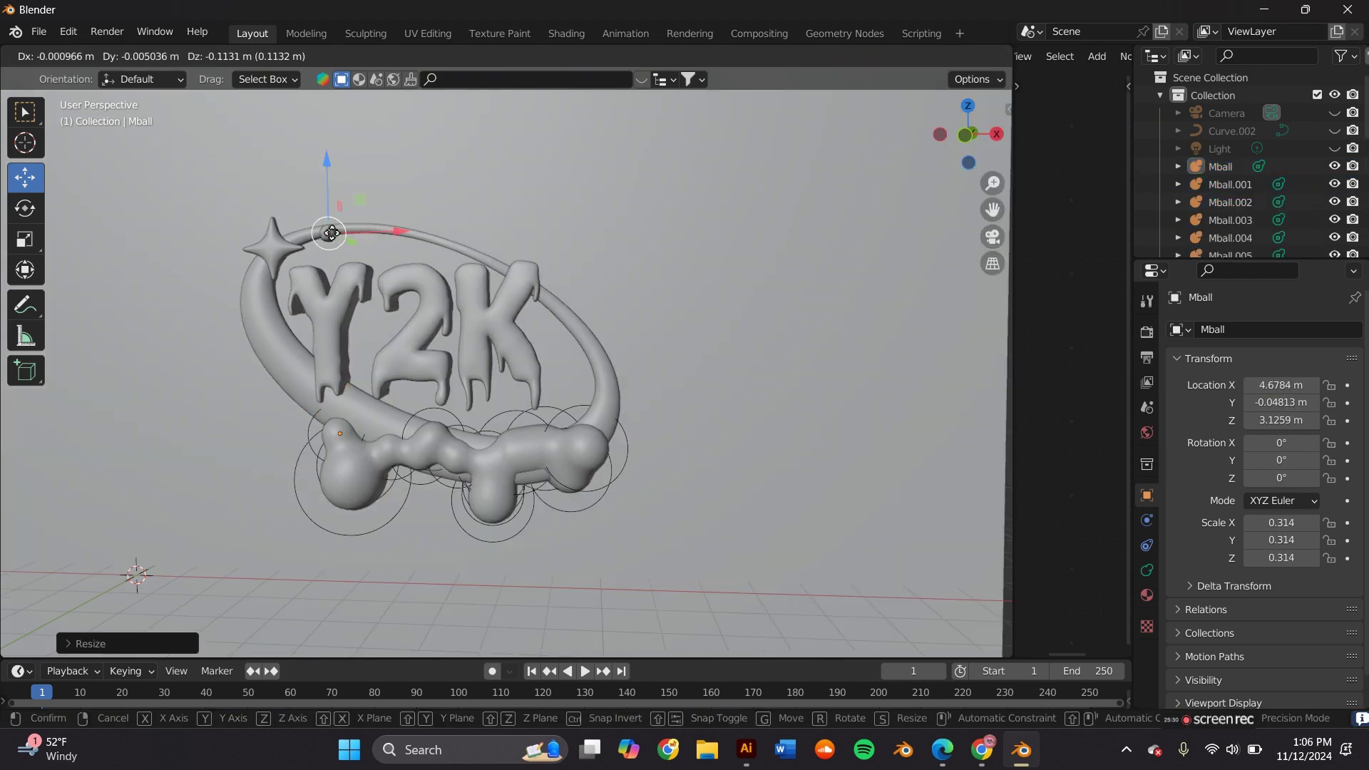
Place a small metaball on the thin upper ring beside the star, then paste, move and scale copies of it to build a cluster.
{"action": "left_click", "coordinate": [330, 234]}
{"action": "key", "text": "ctrl+c"}
{"action": "key", "text": "g"}
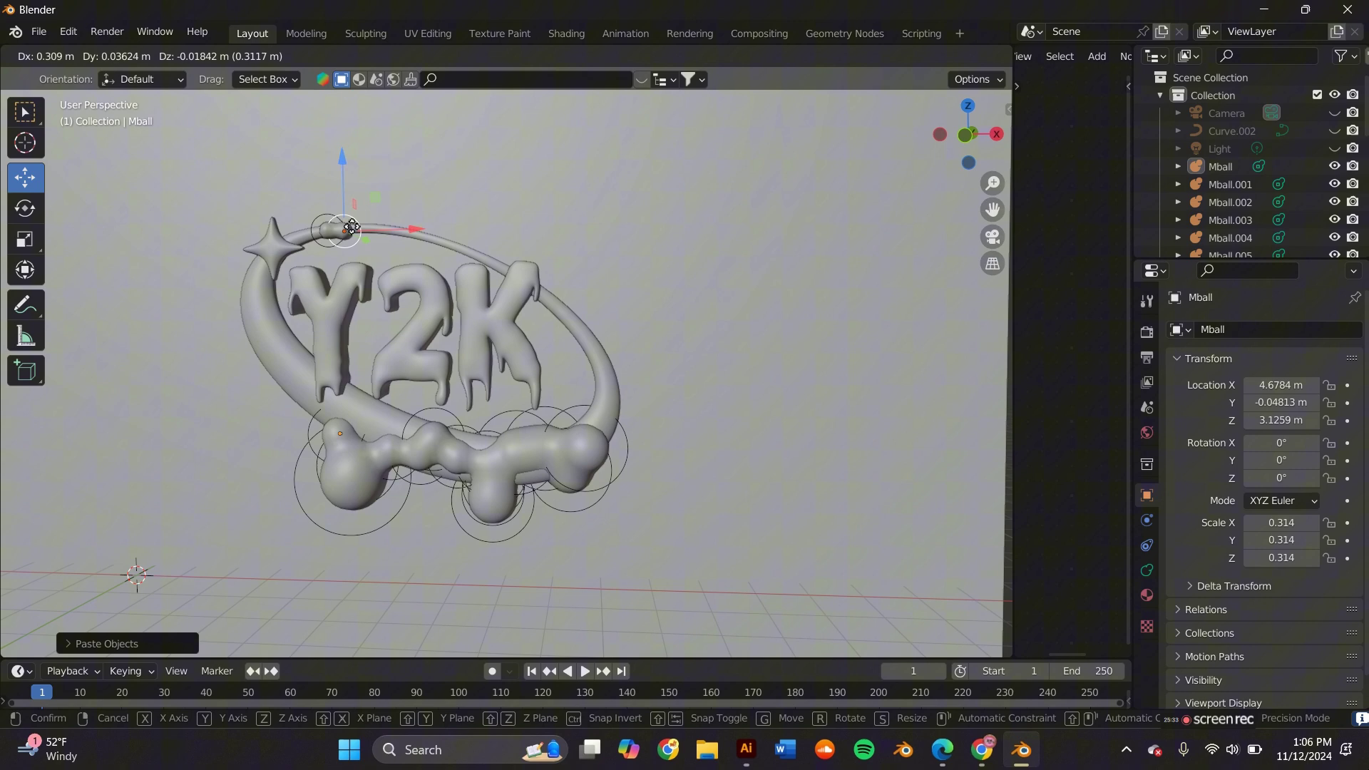
{"action": "left_click", "coordinate": [352, 230]}
{"action": "key", "text": "g"}
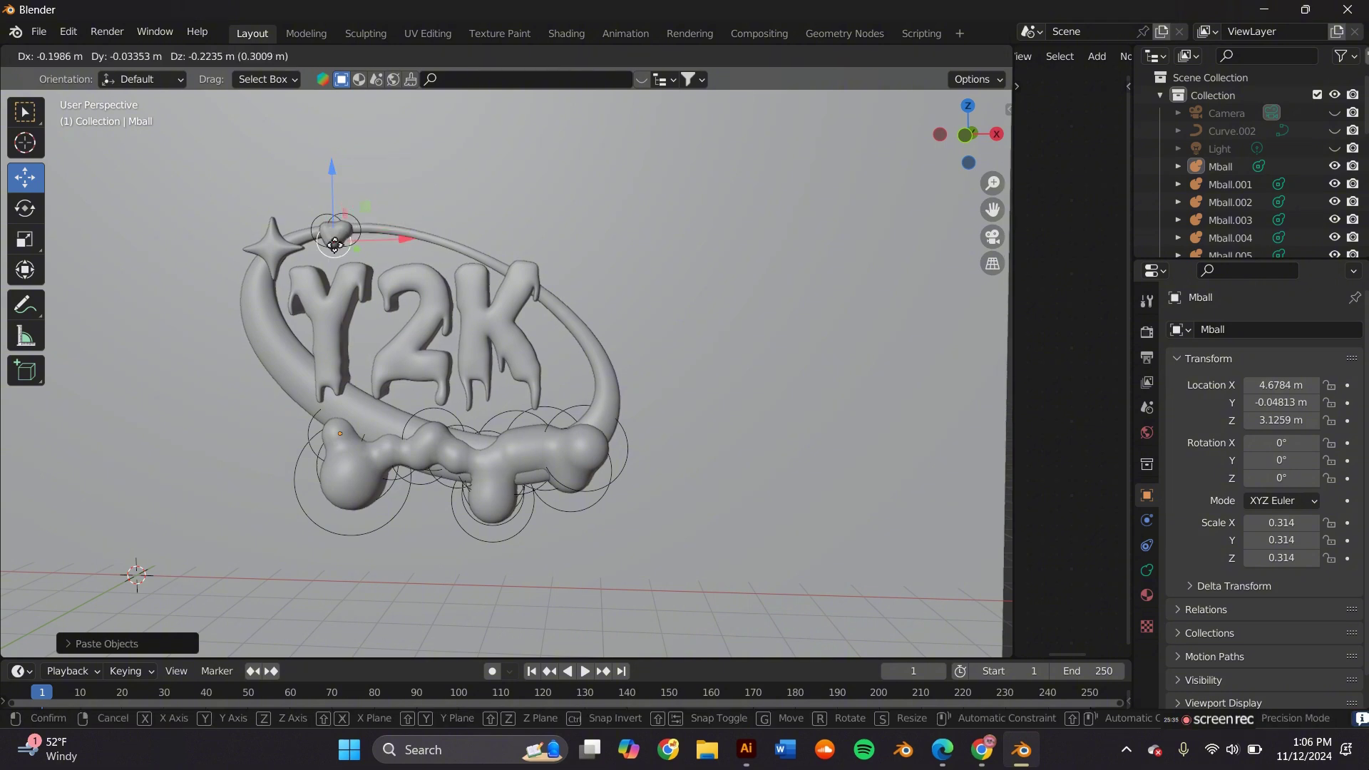
{"action": "key", "text": "s"}
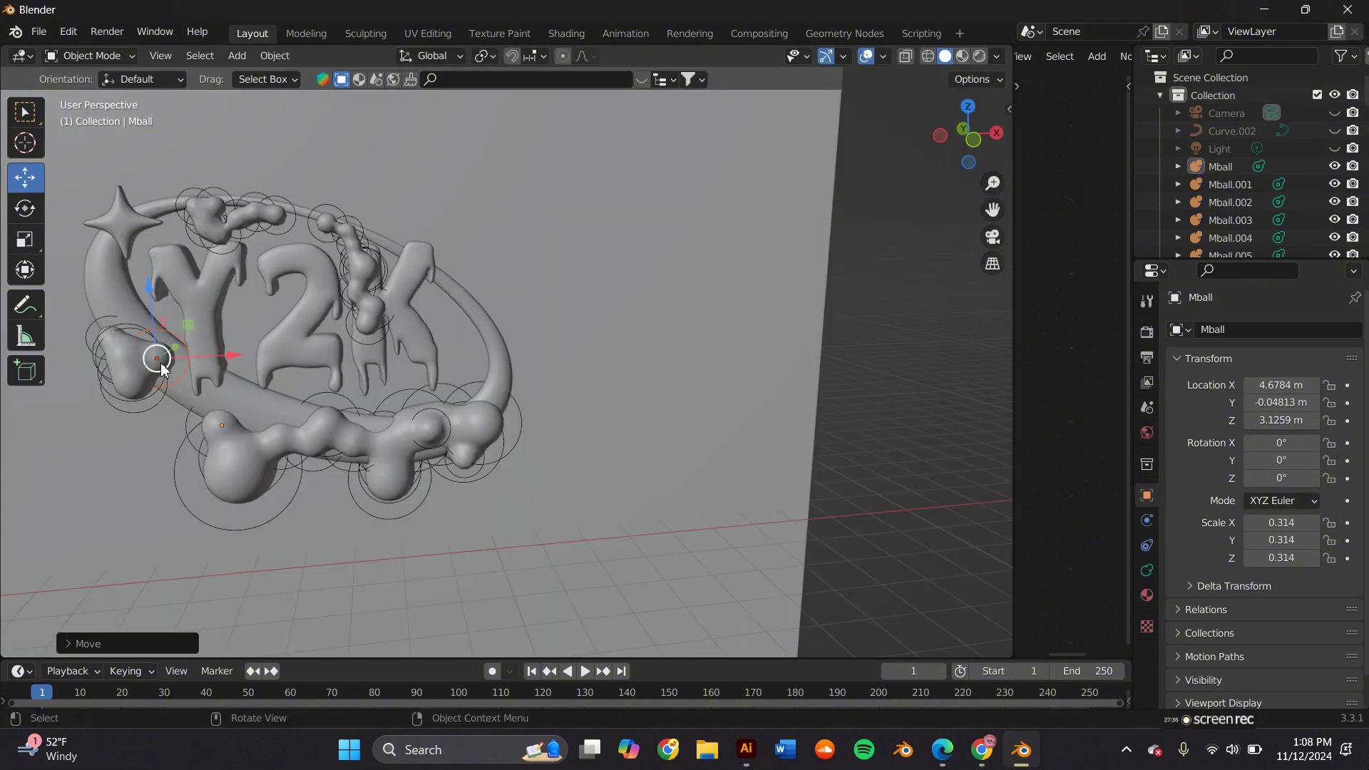
Convert the metaball clusters on the ring to a mesh and show the logo in Material Preview shading.
{"action": "left_click", "coordinate": [161, 368]}
{"action": "right_click", "coordinate": [151, 364]}
{"action": "mouse_move", "coordinate": [151, 365]}
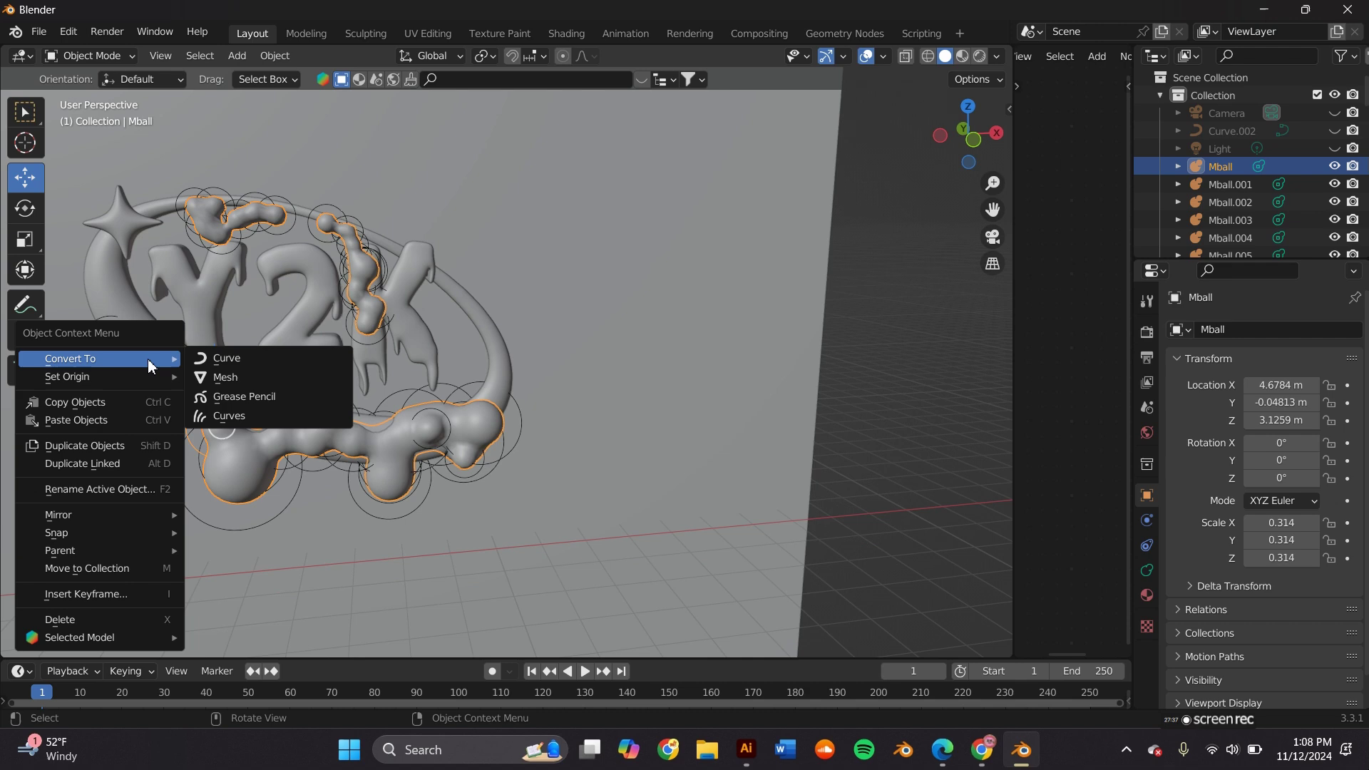
{"action": "left_click", "coordinate": [219, 380]}
{"action": "left_click_drag", "start_coordinate": [995, 207], "coordinate": [1052, 216]}
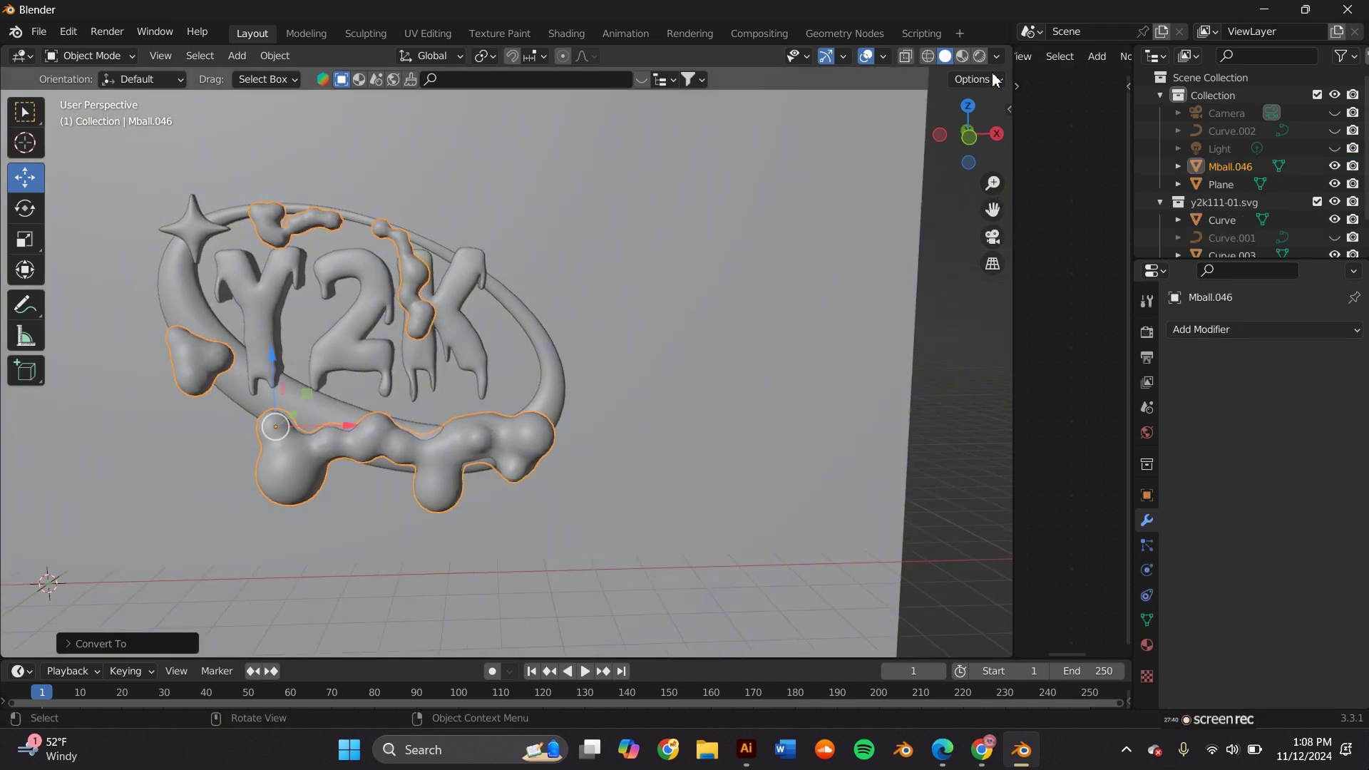
{"action": "left_click", "coordinate": [959, 57]}
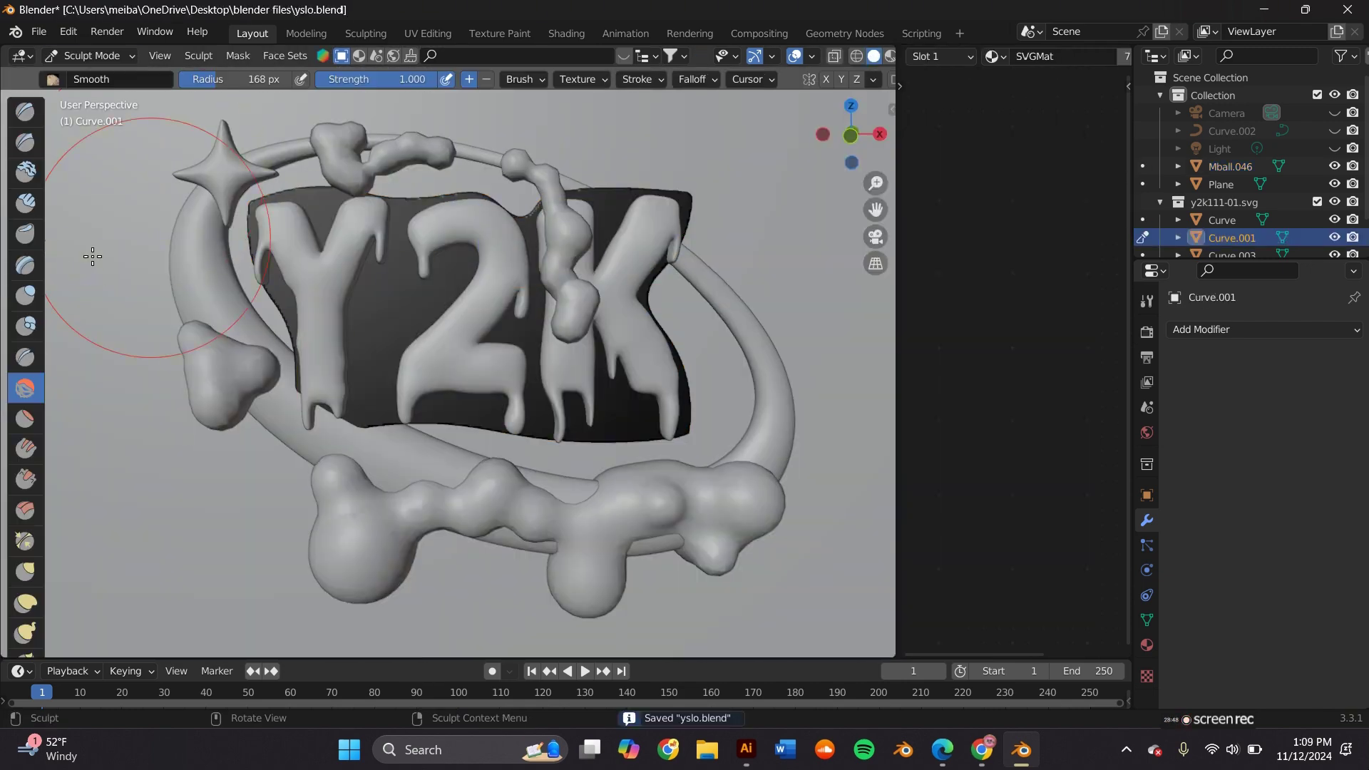
Smooth the dark backing plate behind the letters, and puff it up with the Inflate brush.
{"action": "mouse_move", "coordinate": [299, 221]}
{"action": "left_mouse_down"}
{"action": "mouse_move", "coordinate": [268, 243]}
{"action": "mouse_move", "coordinate": [399, 271]}
{"action": "mouse_move", "coordinate": [569, 465]}
{"action": "mouse_move", "coordinate": [657, 140]}
{"action": "mouse_move", "coordinate": [605, 460]}
{"action": "left_mouse_up"}
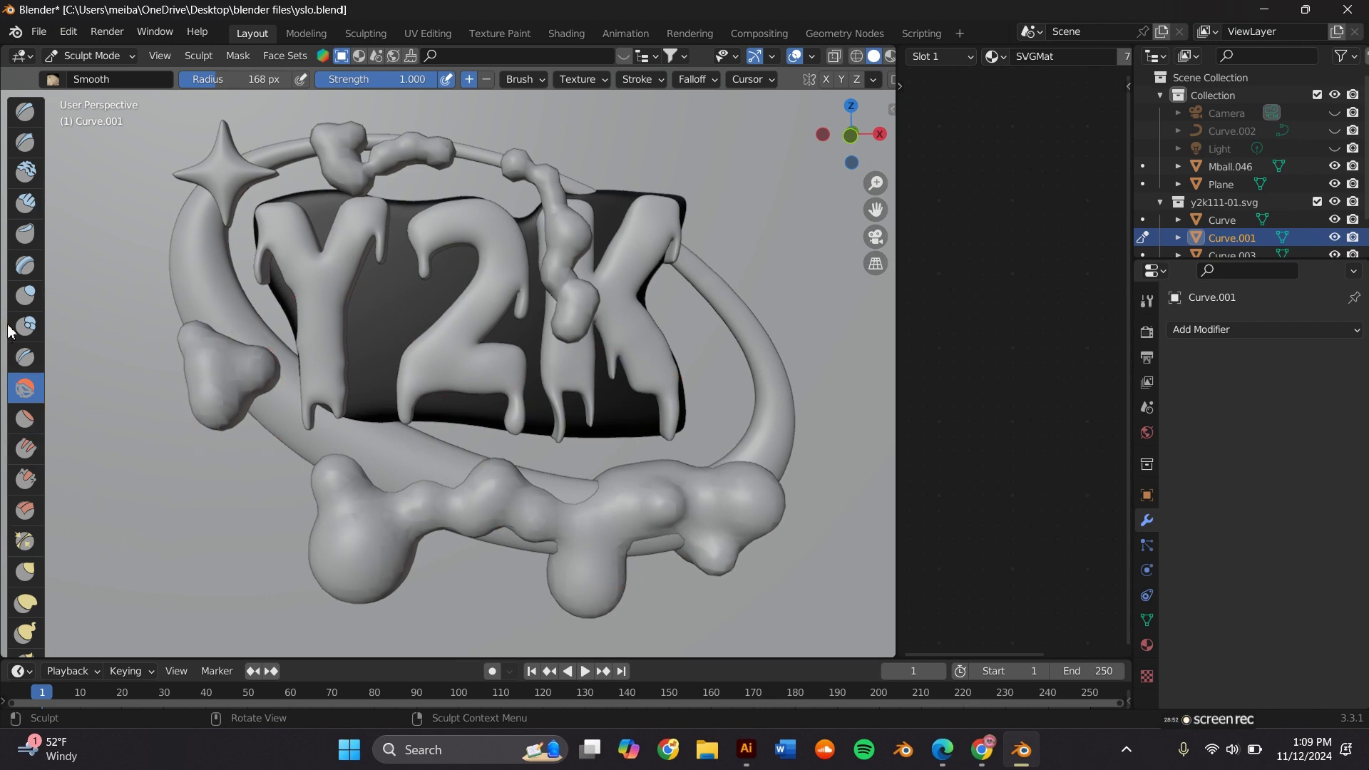
{"action": "left_click", "coordinate": [25, 295]}
{"action": "left_click_drag", "start_coordinate": [361, 152], "coordinate": [365, 241]}
{"action": "mouse_move", "coordinate": [472, 301]}
{"action": "left_mouse_down"}
{"action": "mouse_move", "coordinate": [534, 342]}
{"action": "mouse_move", "coordinate": [627, 321]}
{"action": "mouse_move", "coordinate": [650, 214]}
{"action": "left_mouse_up"}
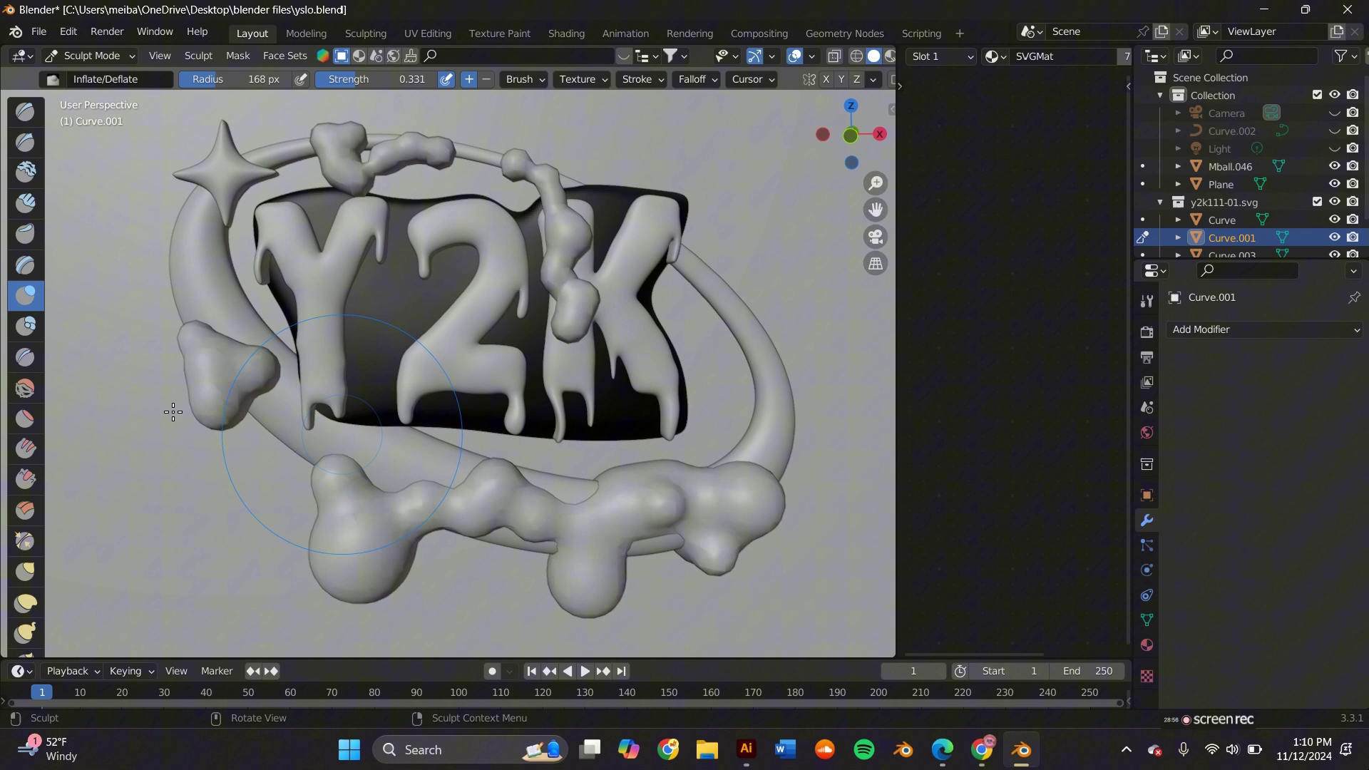
Pull the backing plate's lower corners outward into points with the Grab brush.
{"action": "left_click", "coordinate": [24, 365]}
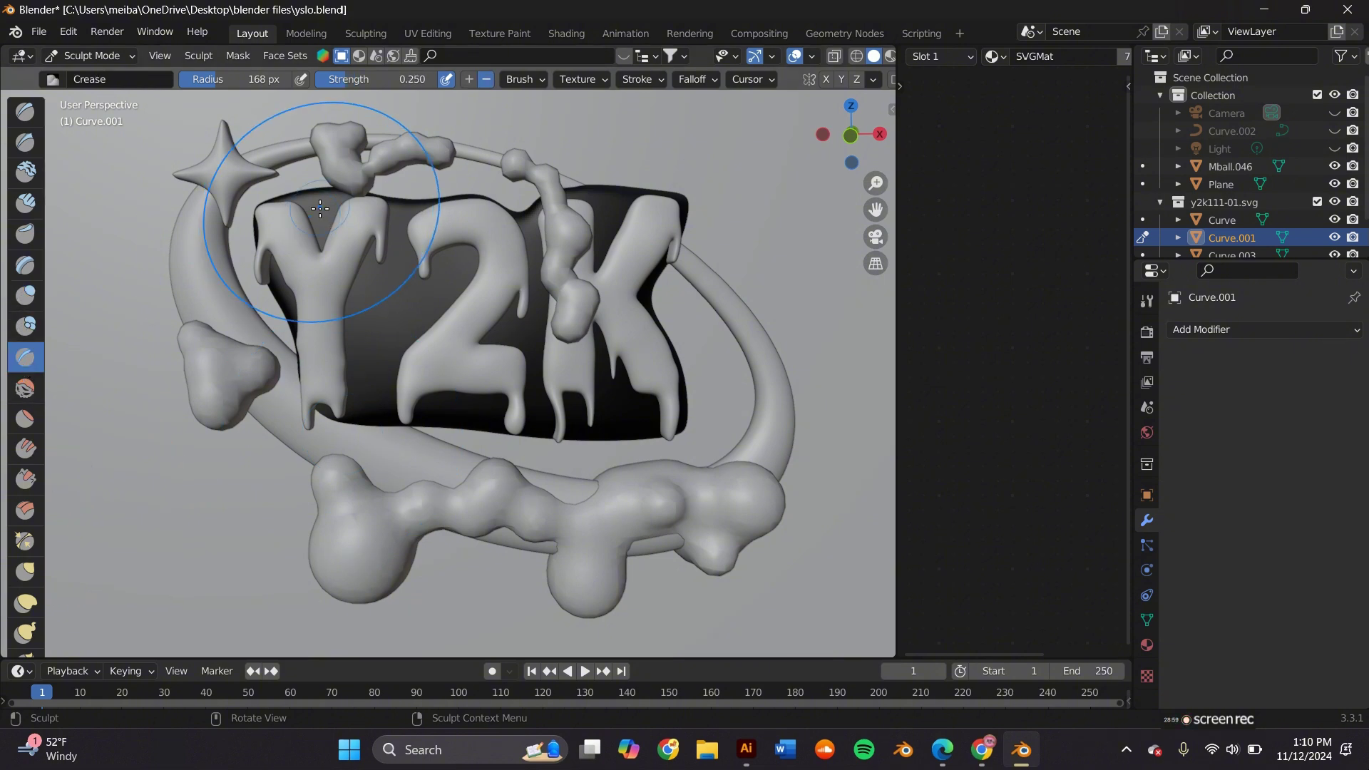
{"action": "left_click_drag", "start_coordinate": [303, 428], "coordinate": [237, 489]}
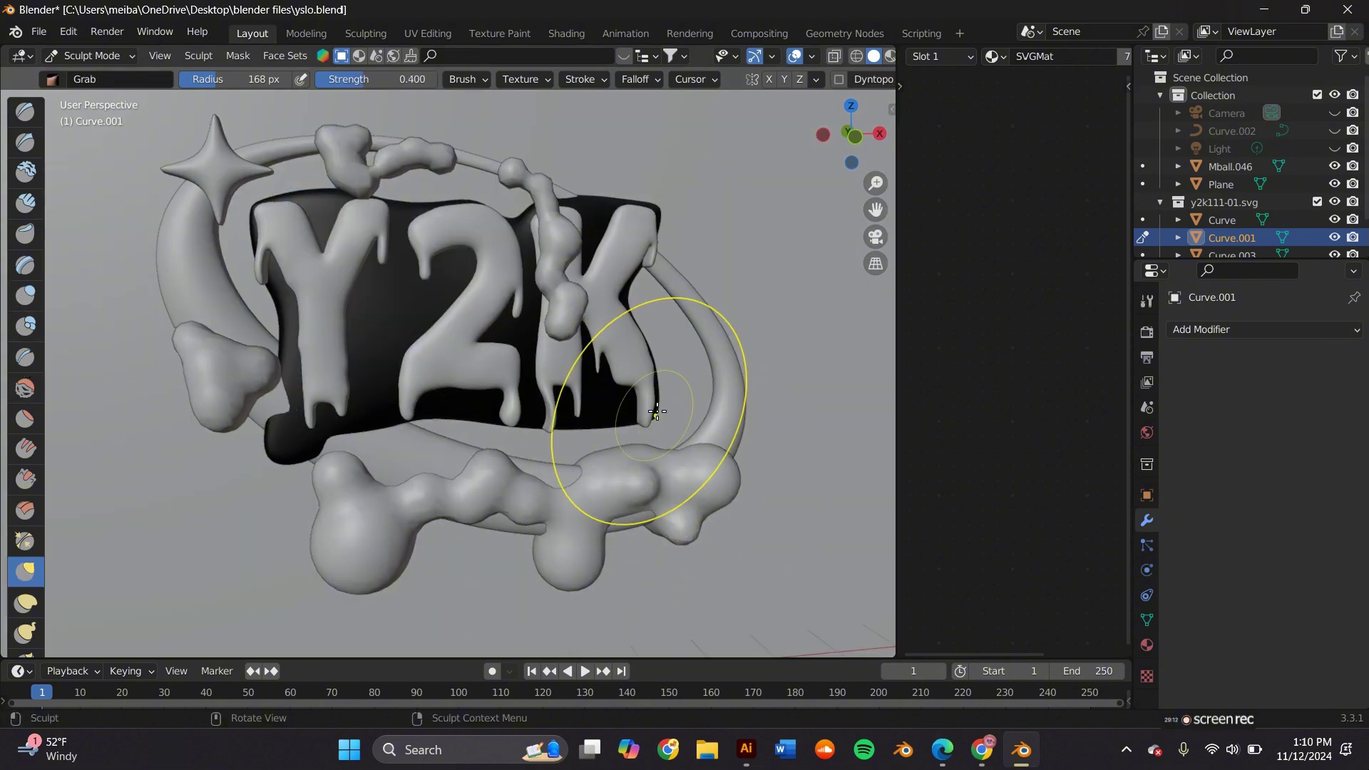
{"action": "left_click_drag", "start_coordinate": [651, 421], "coordinate": [735, 491]}
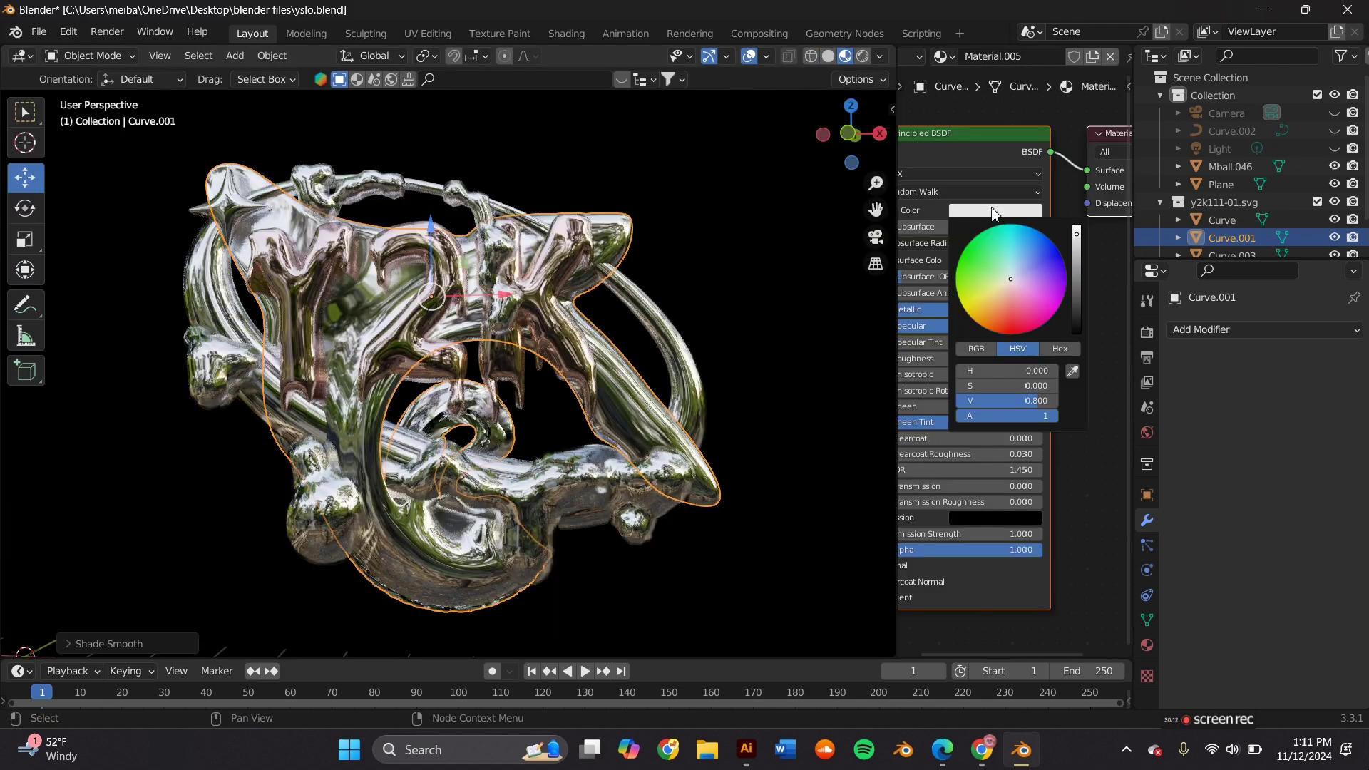
Give the backing plate's chrome material a pink base color and select the Y2K letters.
{"action": "left_click", "coordinate": [1031, 330]}
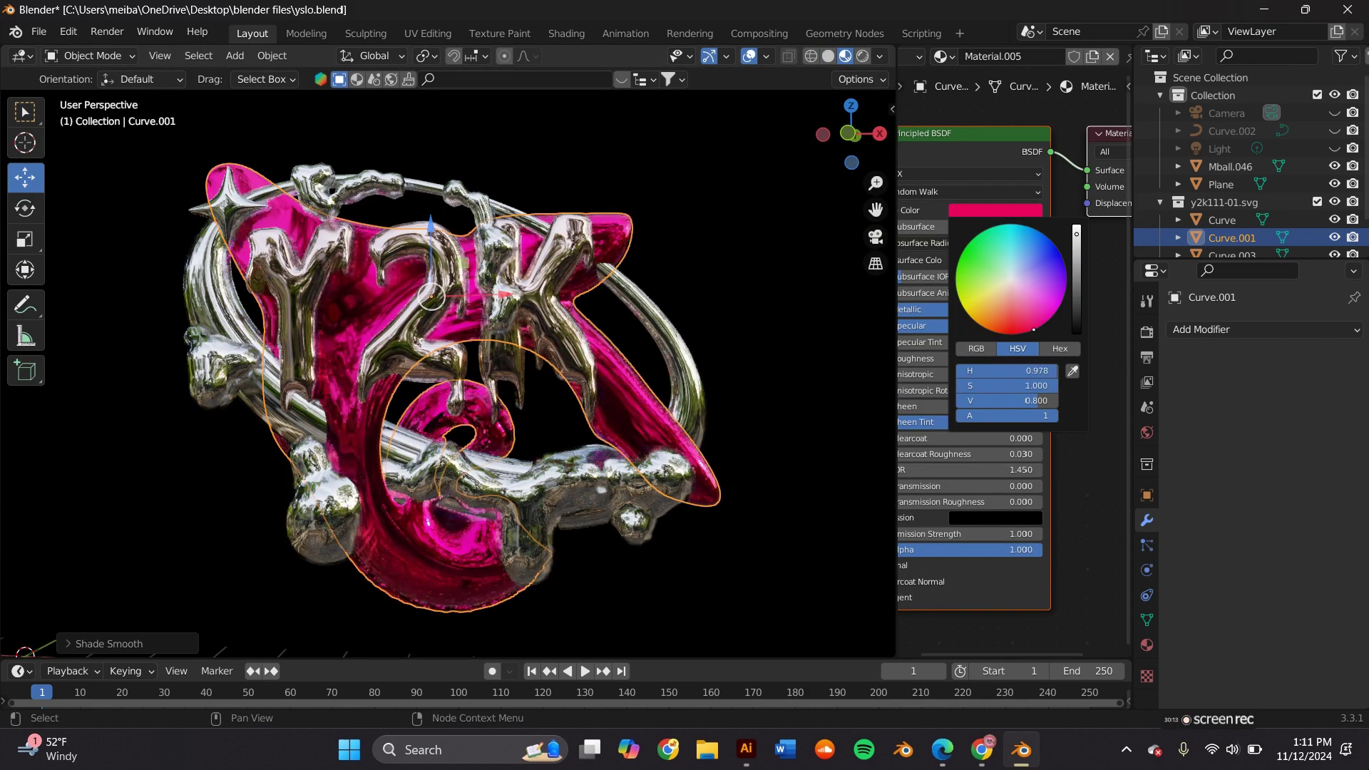
{"action": "left_click", "coordinate": [1016, 284]}
{"action": "left_click_drag", "start_coordinate": [1016, 284], "coordinate": [1023, 311]}
{"action": "left_click", "coordinate": [561, 286]}
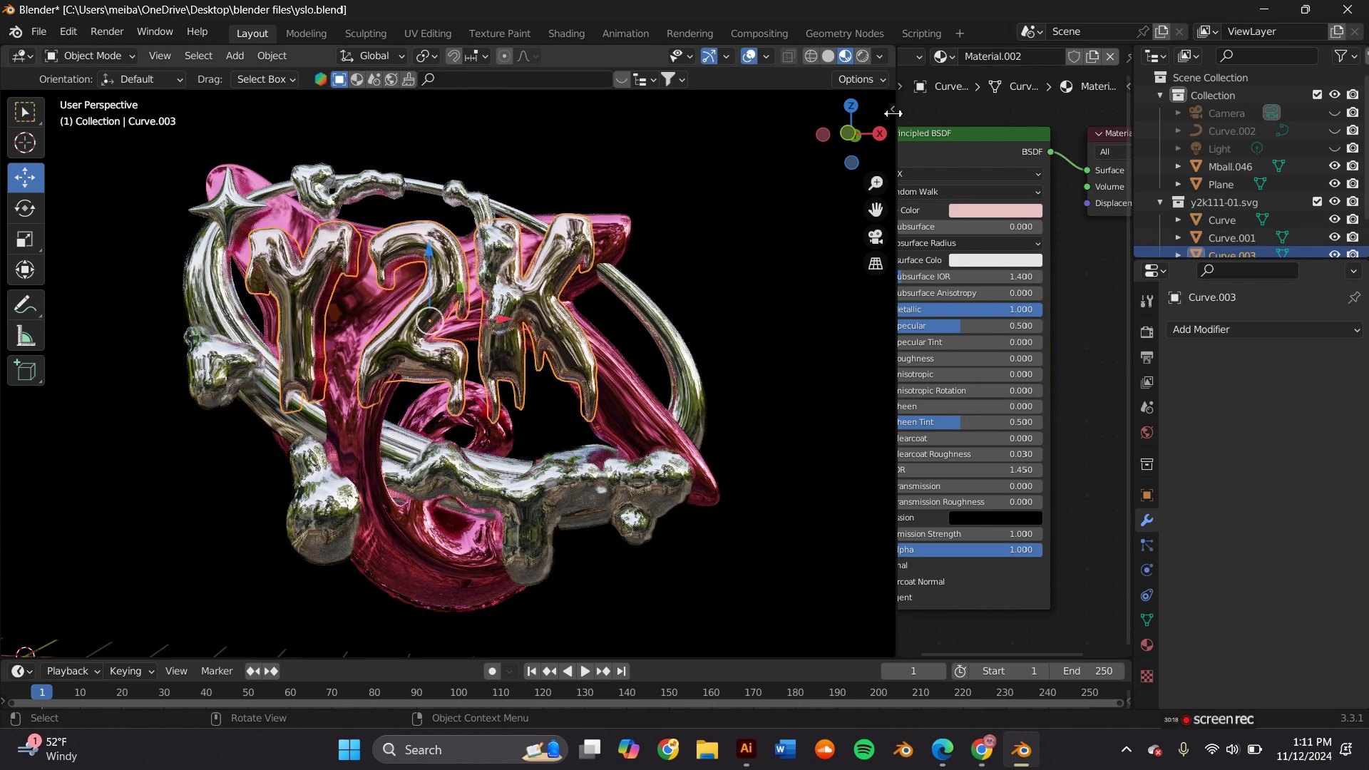
Select the pink backing plate and undo the last several changes.
{"action": "middle_click_drag", "start_coordinate": [933, 349], "coordinate": [988, 344]}
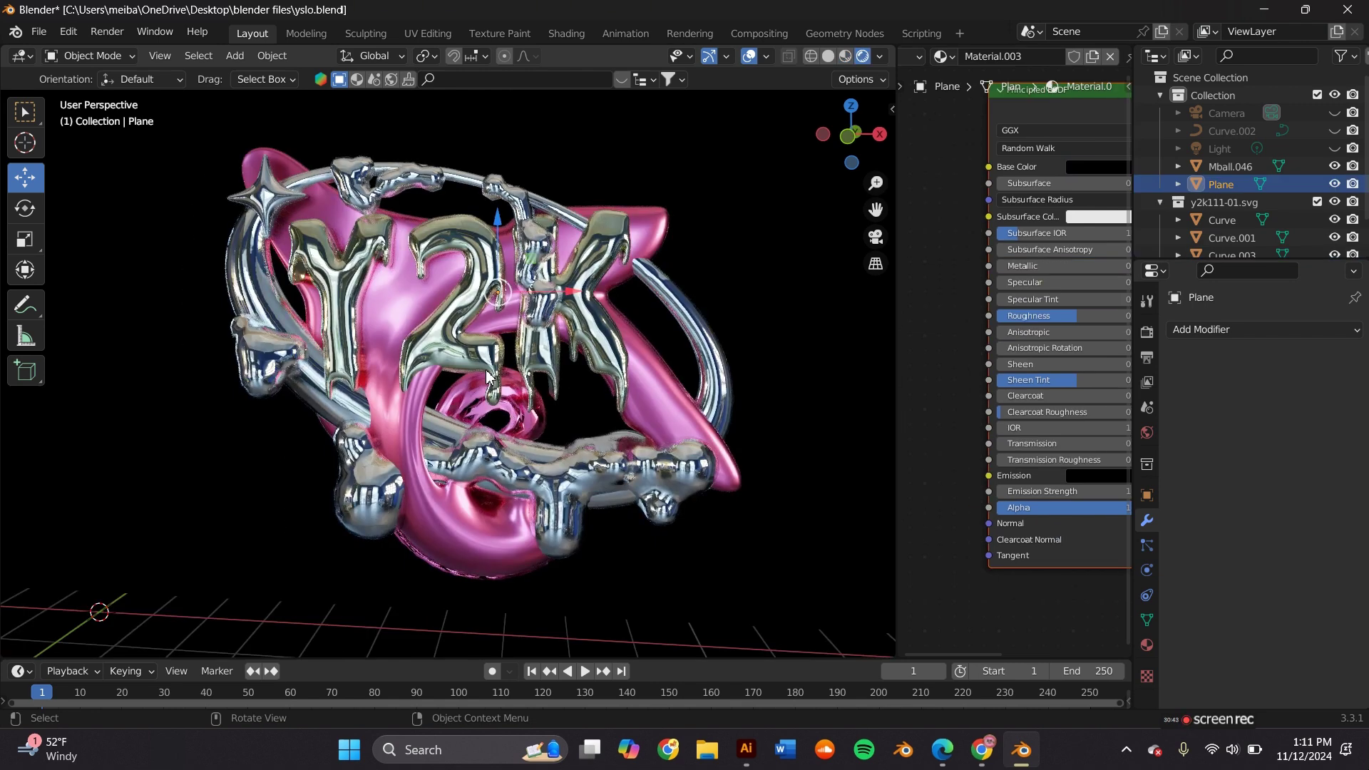
{"action": "scroll", "coordinate": [486, 375], "scroll_direction": "down", "scroll_amount": 2}
{"action": "left_click", "coordinate": [487, 376]}
{"action": "left_click", "coordinate": [487, 371]}
{"action": "left_click", "coordinate": [487, 358]}
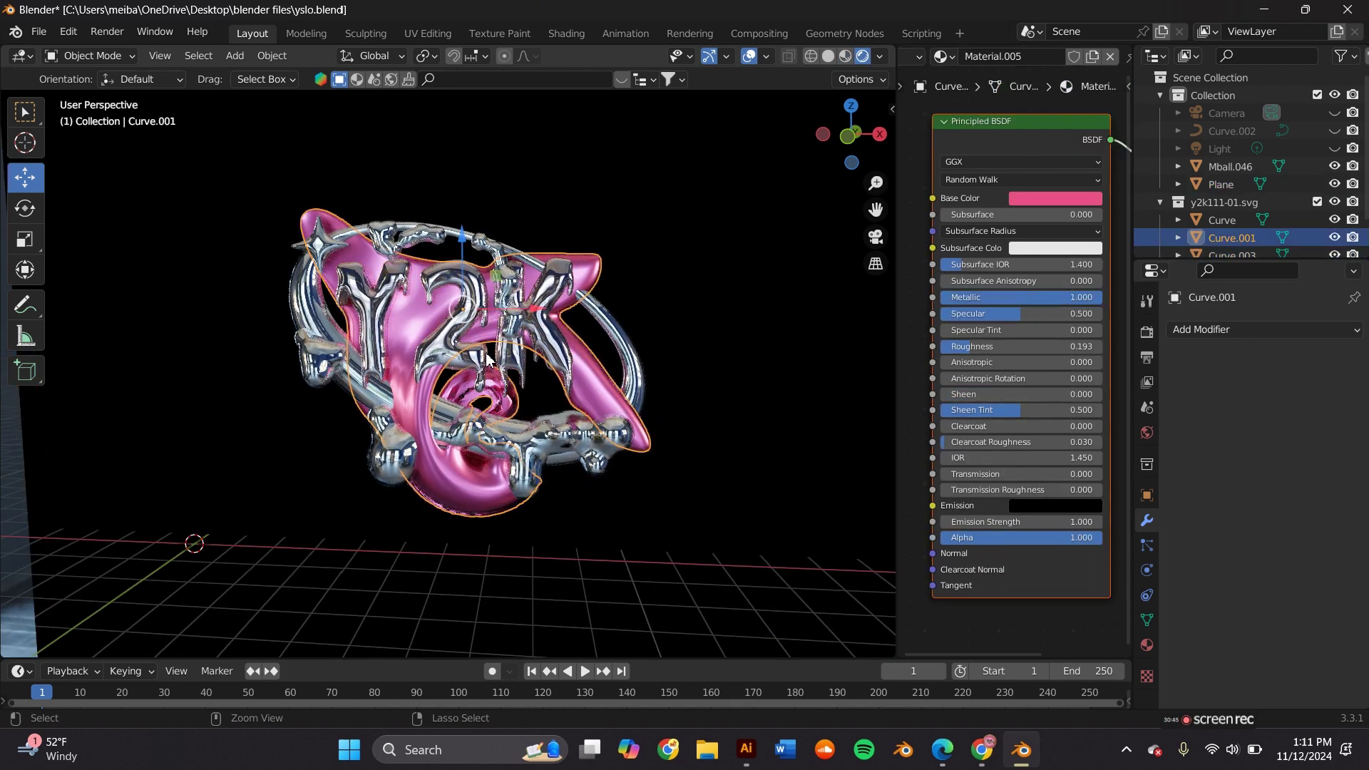
{"action": "key", "text": "ctrl+z"}
{"action": "key", "text": "ctrl+z"}
{"action": "key", "text": "ctrl+z"}
{"action": "key", "text": "ctrl+z"}
{"action": "key", "text": "ctrl+z"}
{"action": "key", "text": "ctrl+z"}
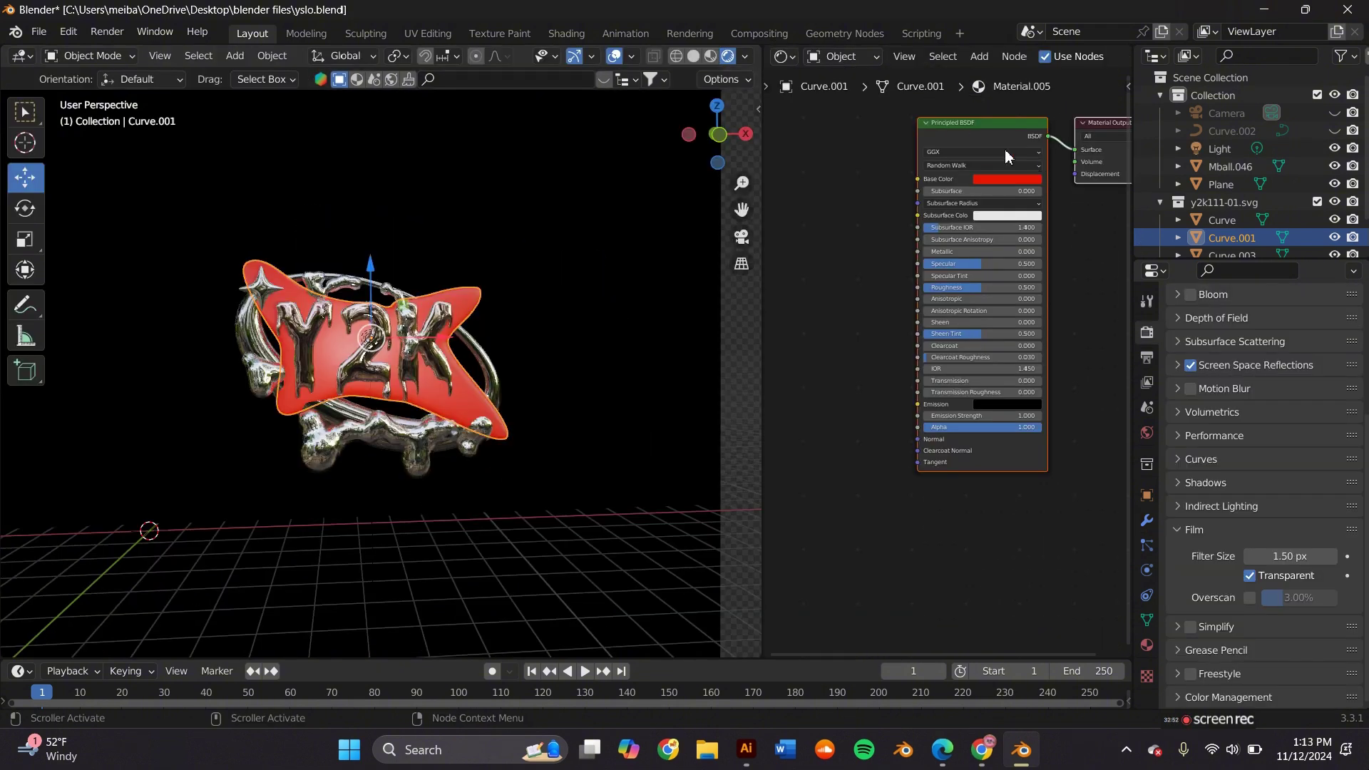
Hide the Light object in the viewport.
{"action": "scroll", "coordinate": [439, 275], "scroll_direction": "up", "scroll_amount": 2}
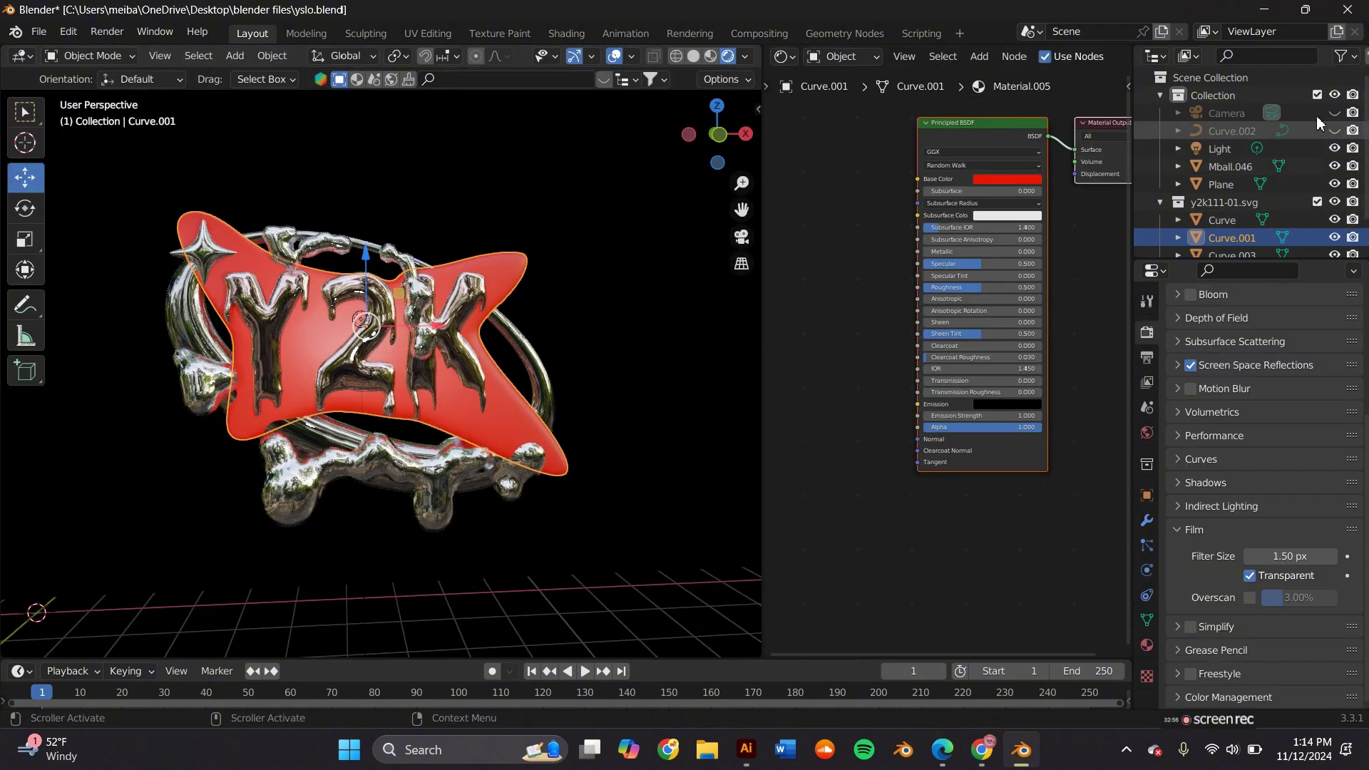
{"action": "left_click", "coordinate": [1331, 149]}
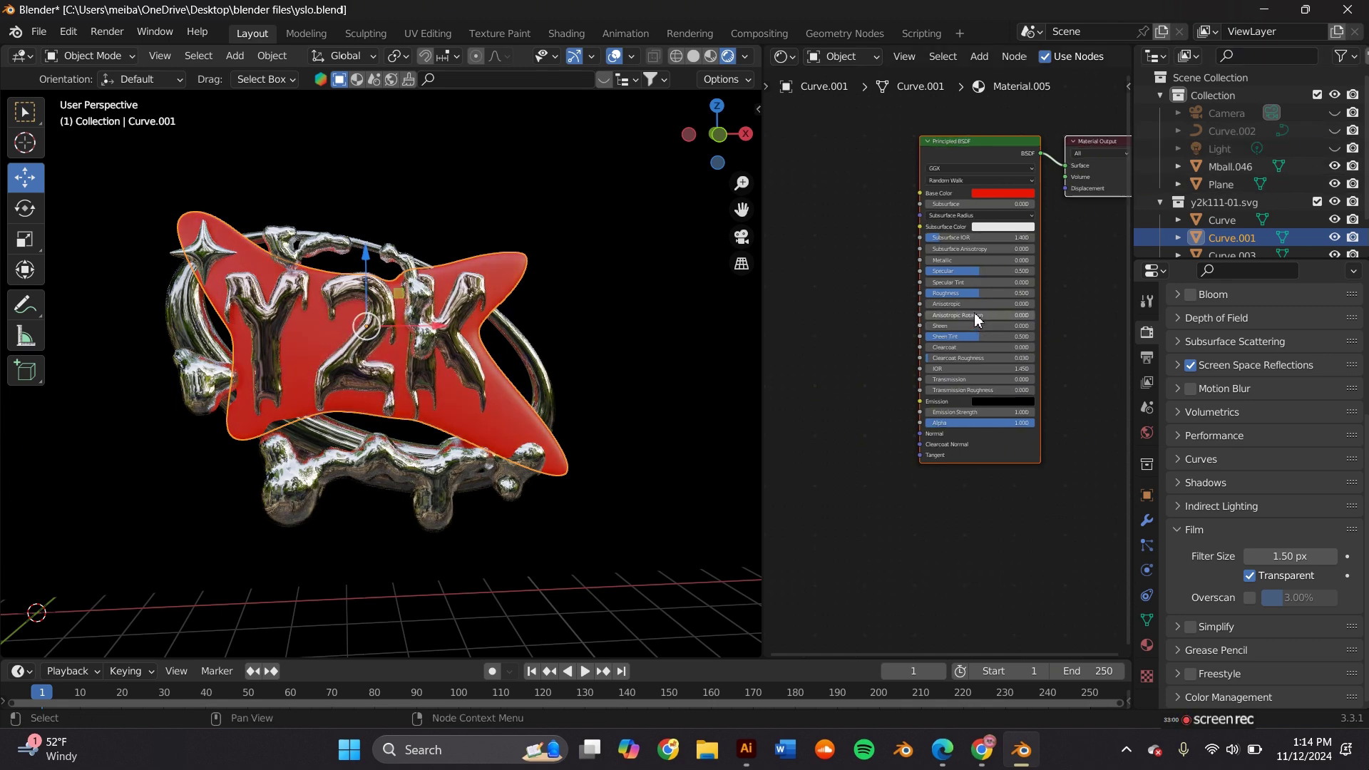
Add an Image Texture node to the red backing plate's material and connect its Color to the Principled BSDF's Base Color.
{"action": "scroll", "coordinate": [976, 325], "scroll_direction": "up", "scroll_amount": 1}
{"action": "key", "text": "shift+a"}
{"action": "left_click", "coordinate": [872, 288]}
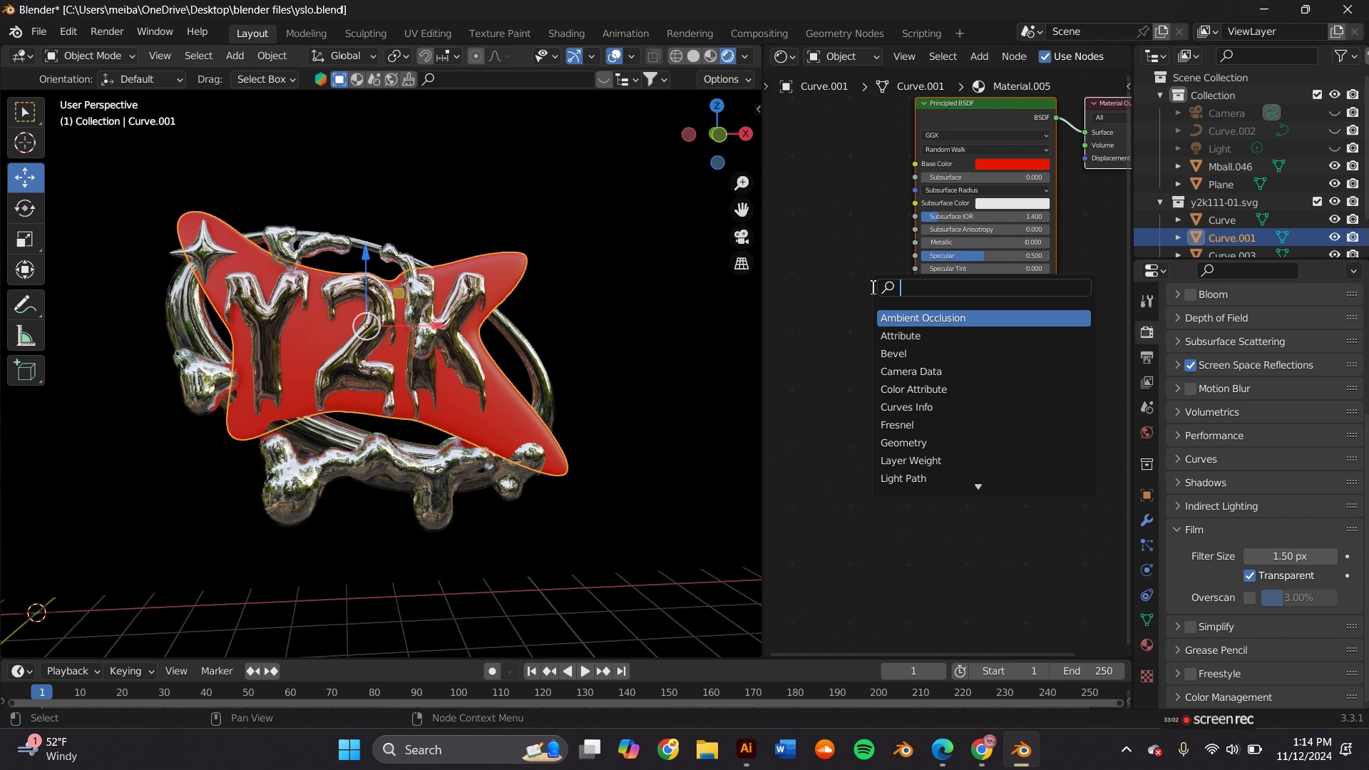
{"action": "type", "text": "im"}
{"action": "left_click", "coordinate": [911, 320]}
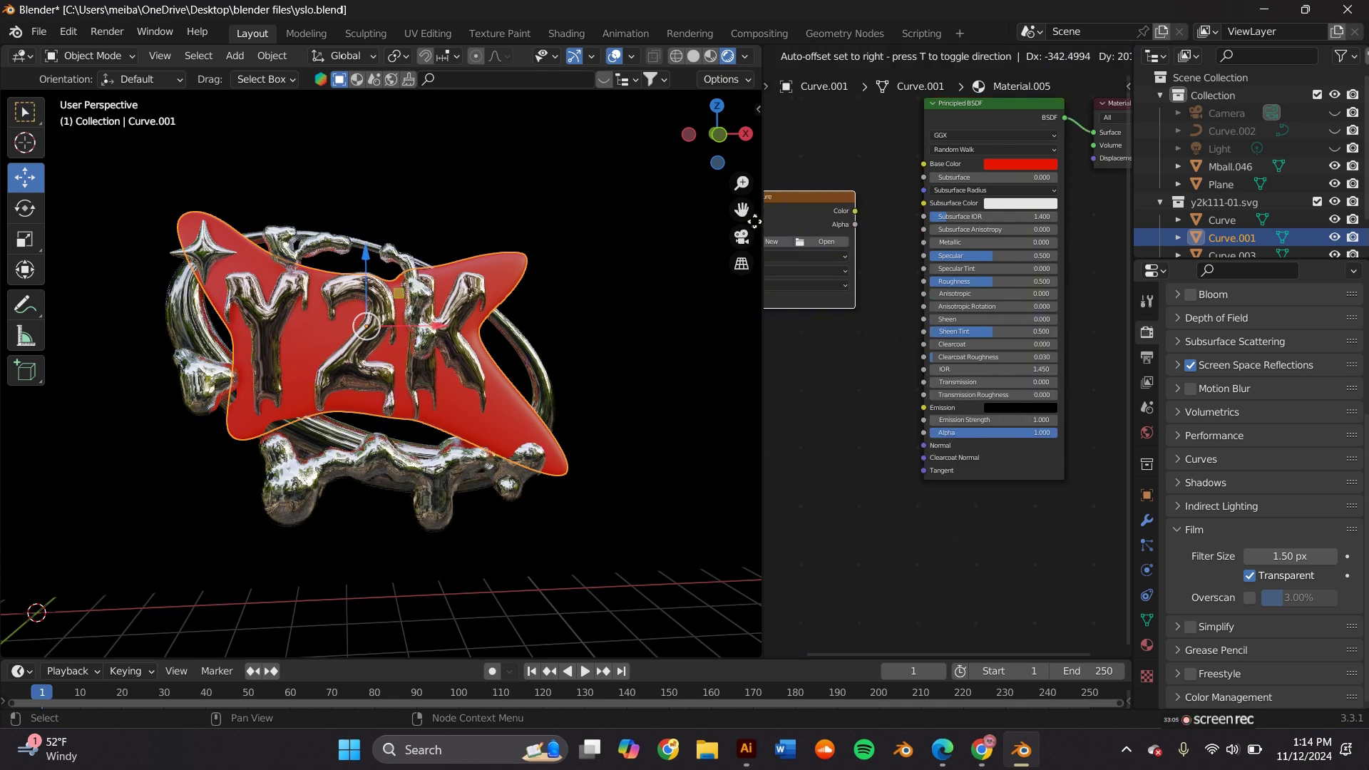
{"action": "left_click", "coordinate": [754, 220]}
{"action": "left_click_drag", "start_coordinate": [836, 200], "coordinate": [1053, 164]}
Load sqwergth567-01.png from the Downloads folder into the Image Texture node.
{"action": "left_click", "coordinate": [893, 227]}
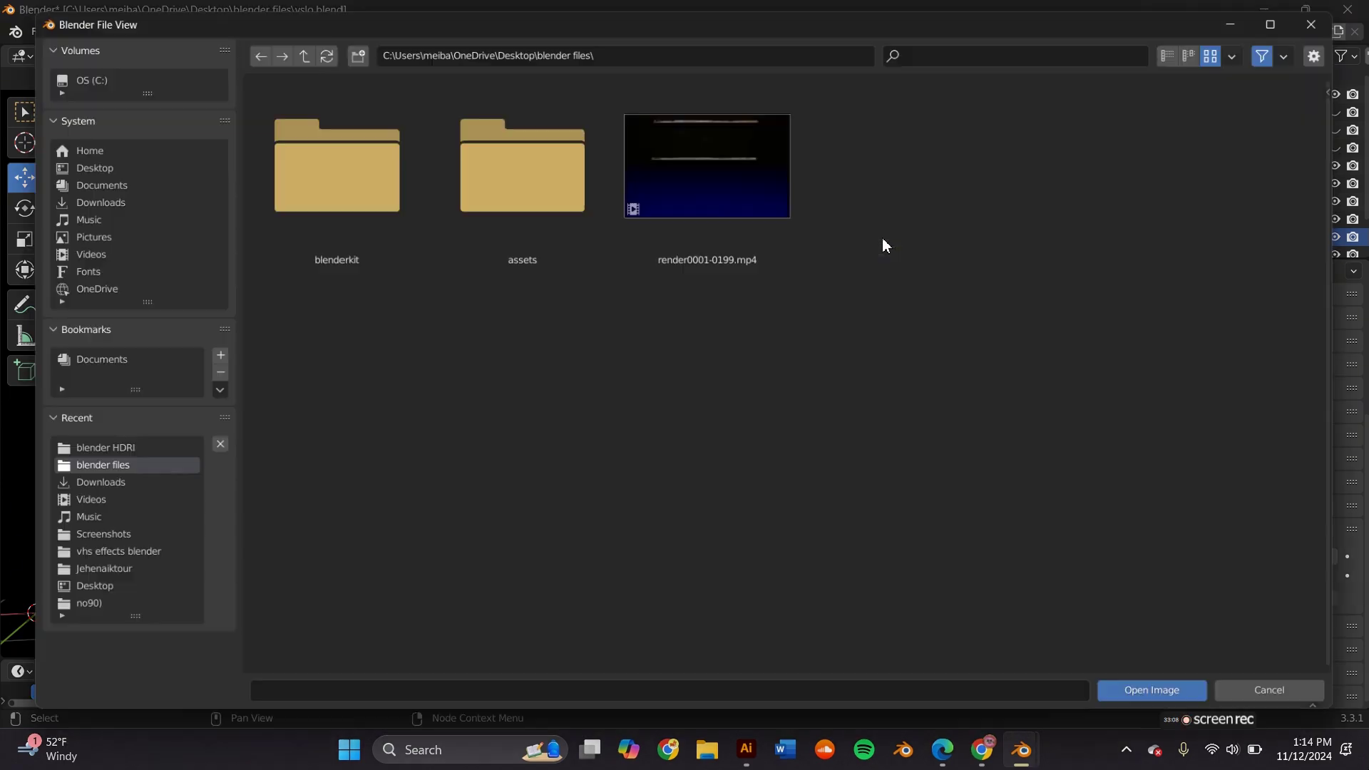
{"action": "left_click", "coordinate": [66, 181]}
{"action": "left_click", "coordinate": [76, 199]}
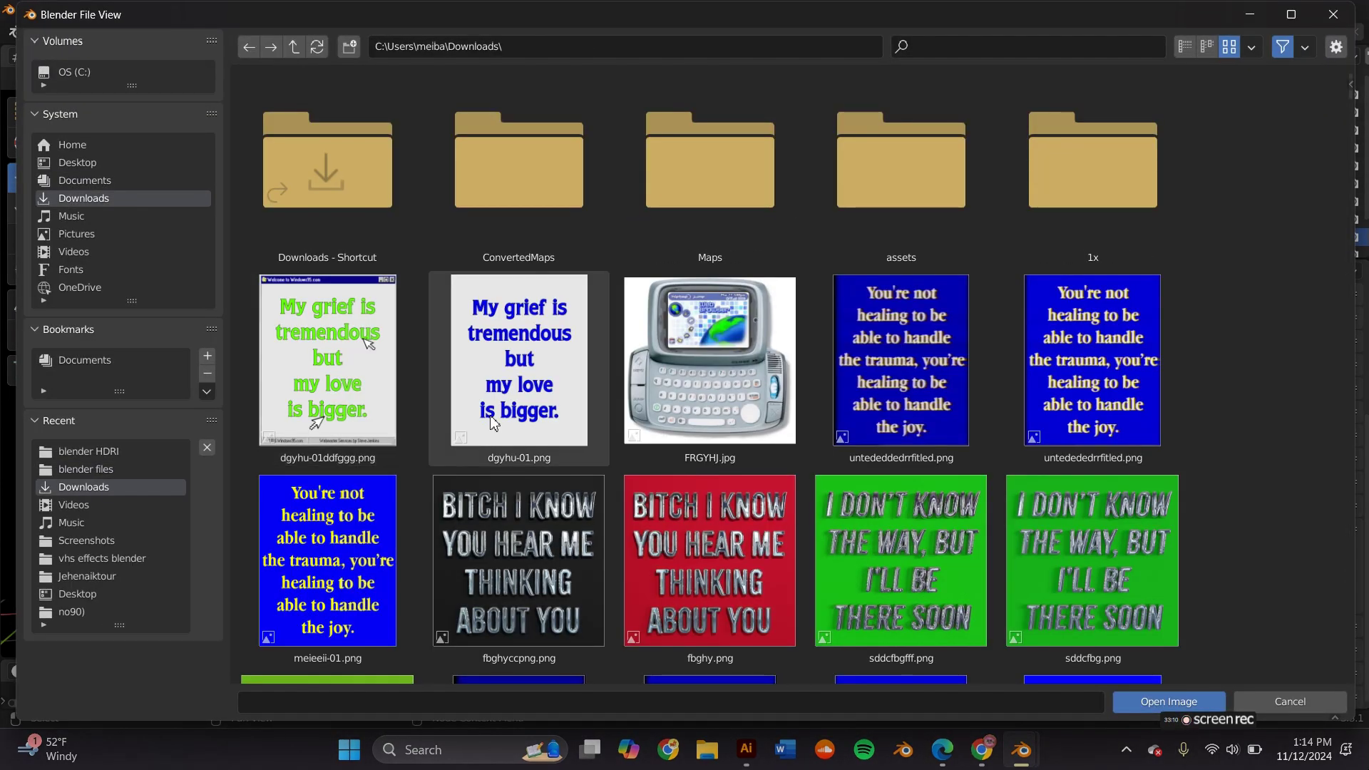
{"action": "scroll", "coordinate": [580, 450], "scroll_direction": "down", "scroll_amount": 5}
{"action": "scroll", "coordinate": [580, 450], "scroll_direction": "down", "scroll_amount": 10}
{"action": "double_click", "coordinate": [939, 365]}
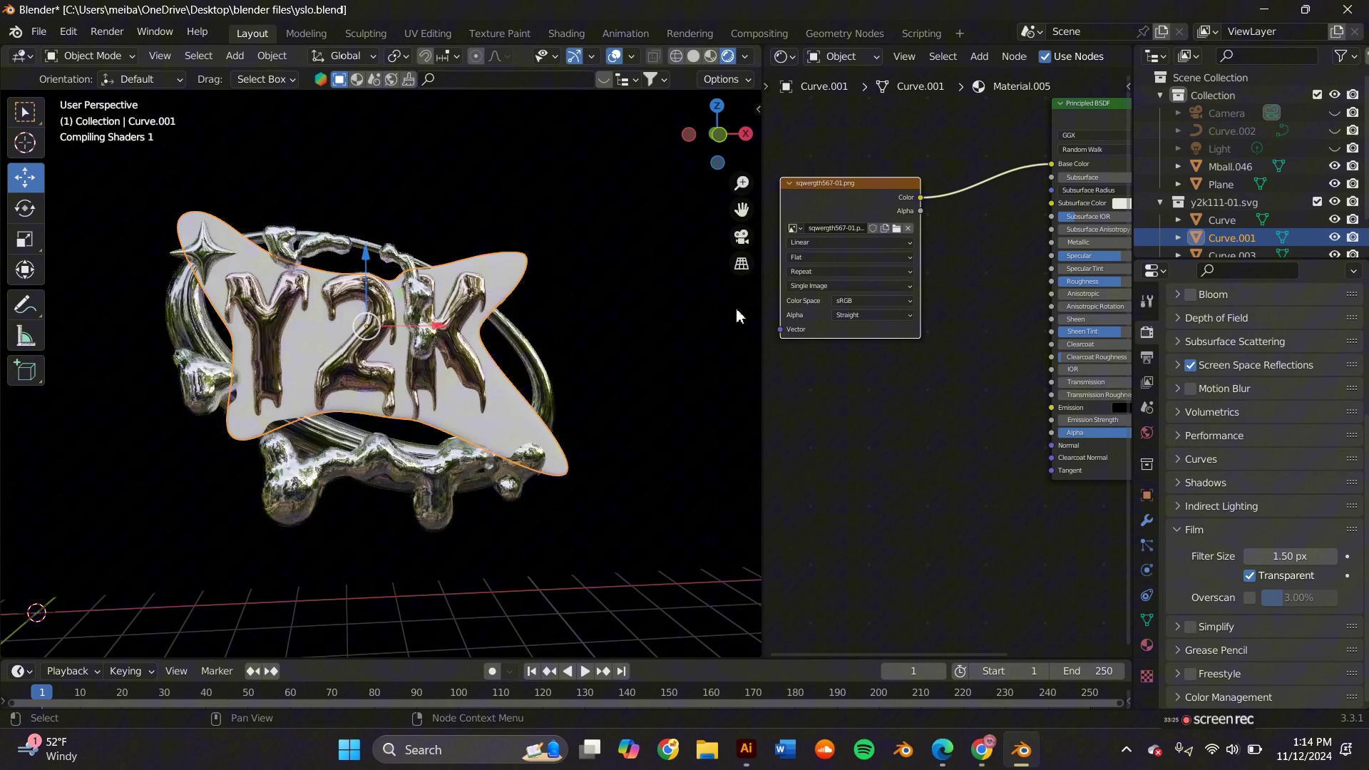
In the UV Editing workspace, turn on X-ray and select the backing plate's entire mesh.
{"action": "left_click_drag", "start_coordinate": [764, 187], "coordinate": [851, 187]}
{"action": "left_click", "coordinate": [425, 31]}
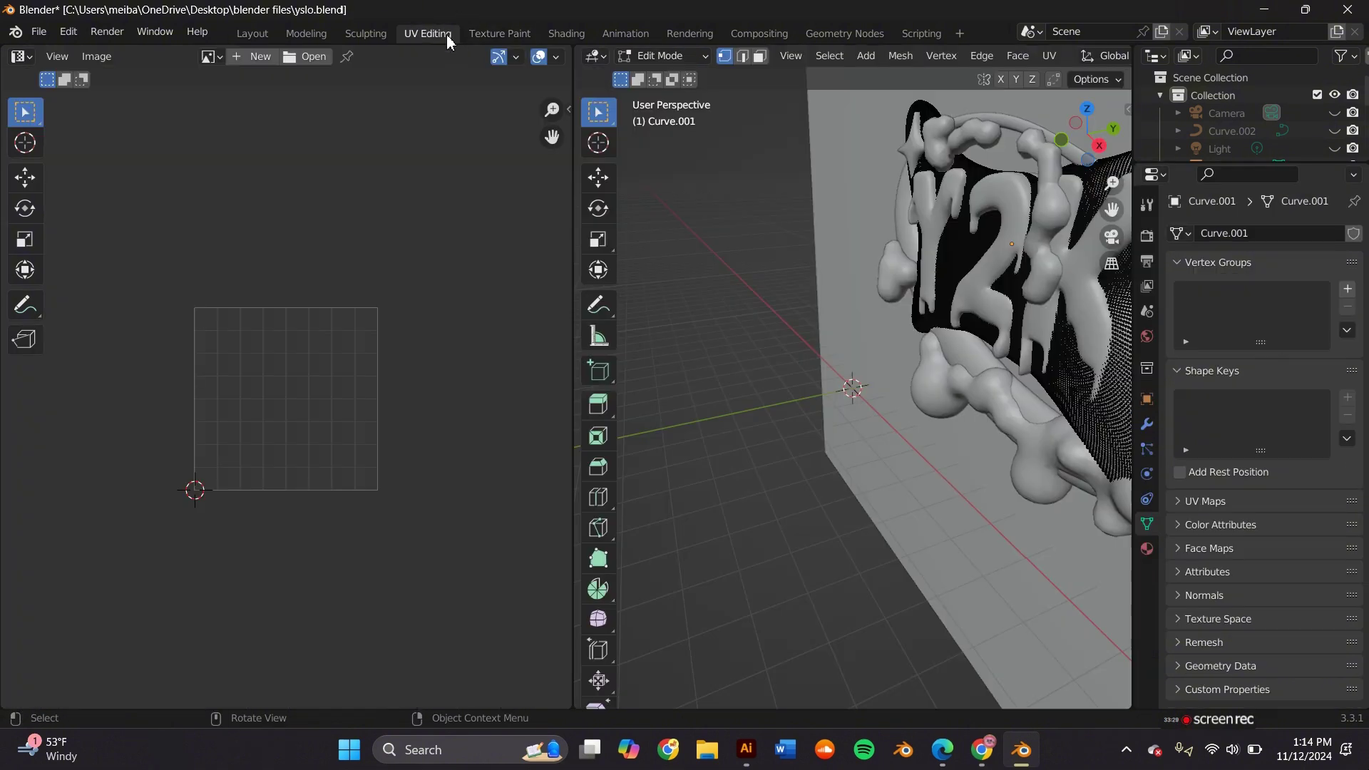
{"action": "middle_click_drag", "start_coordinate": [740, 290], "coordinate": [883, 309]}
{"action": "scroll", "coordinate": [884, 309], "scroll_direction": "down", "scroll_amount": 3}
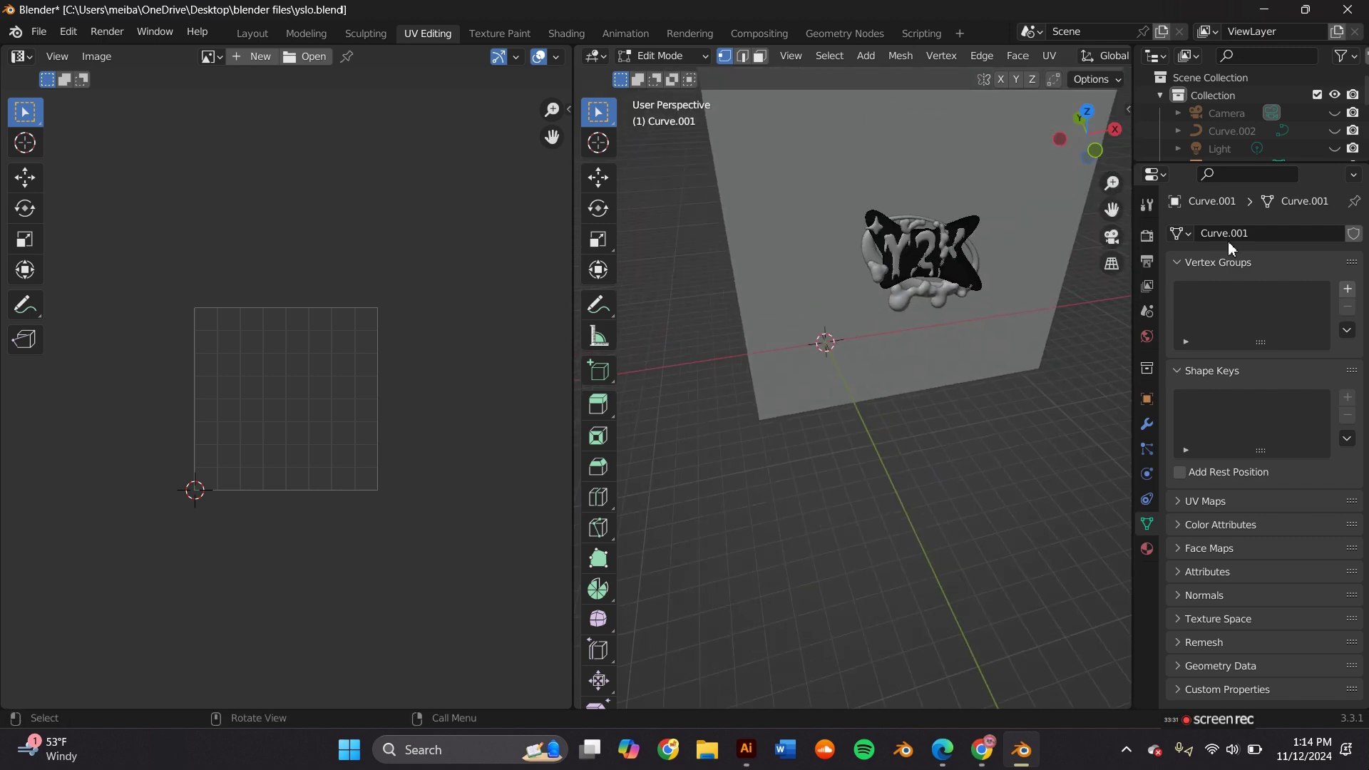
{"action": "scroll", "coordinate": [1119, 214], "scroll_direction": "up", "scroll_amount": 5}
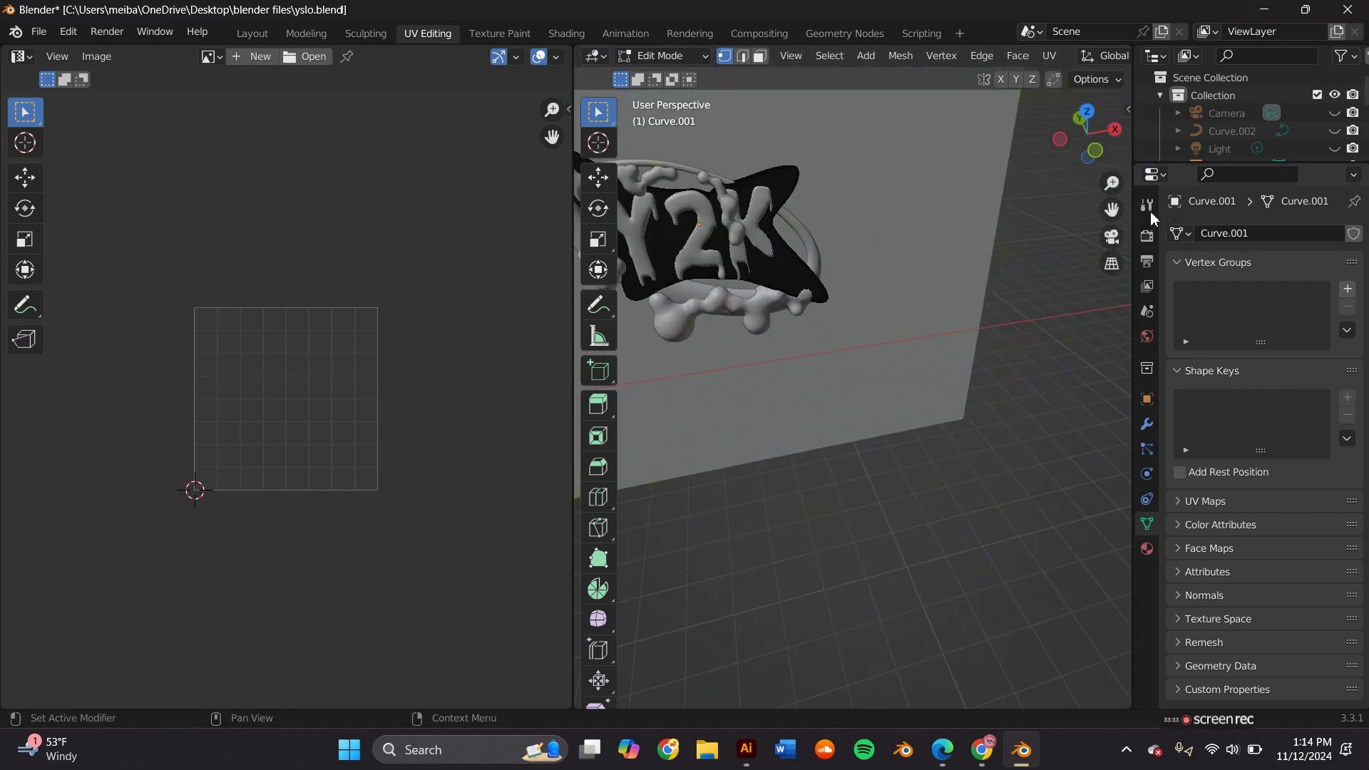
{"action": "left_click_drag", "start_coordinate": [1111, 210], "coordinate": [1211, 306]}
{"action": "middle_click_drag", "start_coordinate": [941, 323], "coordinate": [929, 295]}
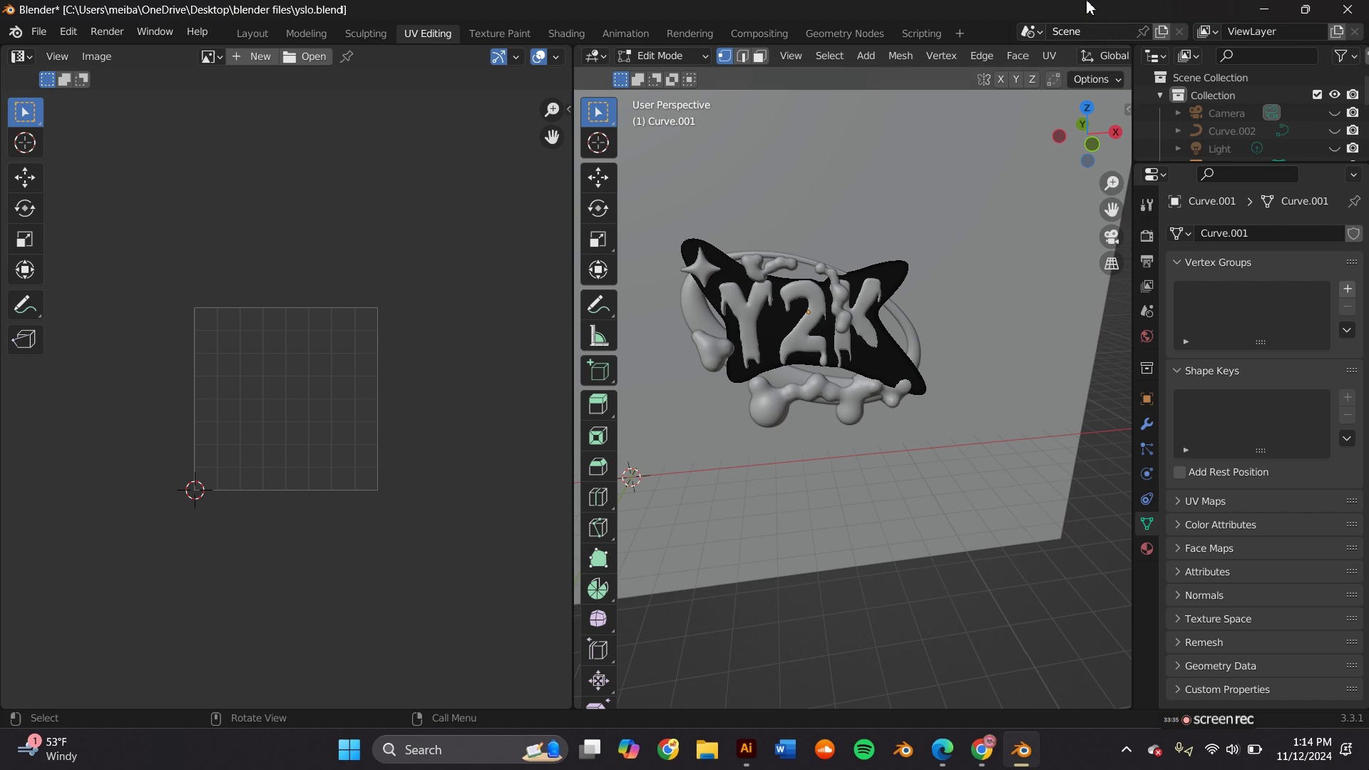
{"action": "scroll", "coordinate": [1098, 57], "scroll_direction": "down", "scroll_amount": 5}
{"action": "left_click", "coordinate": [1080, 57]}
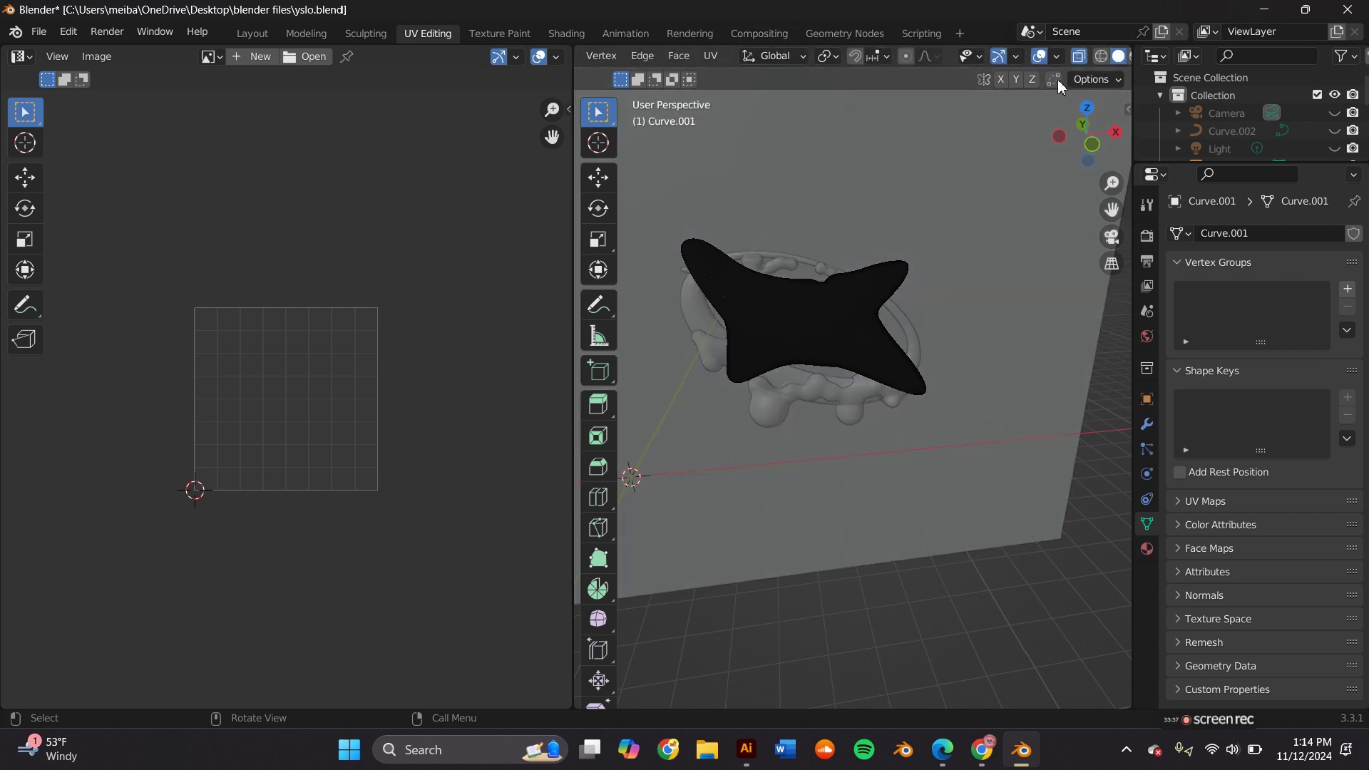
{"action": "left_click_drag", "start_coordinate": [1010, 449], "coordinate": [657, 164]}
{"action": "middle_click_drag", "start_coordinate": [785, 224], "coordinate": [773, 215]}
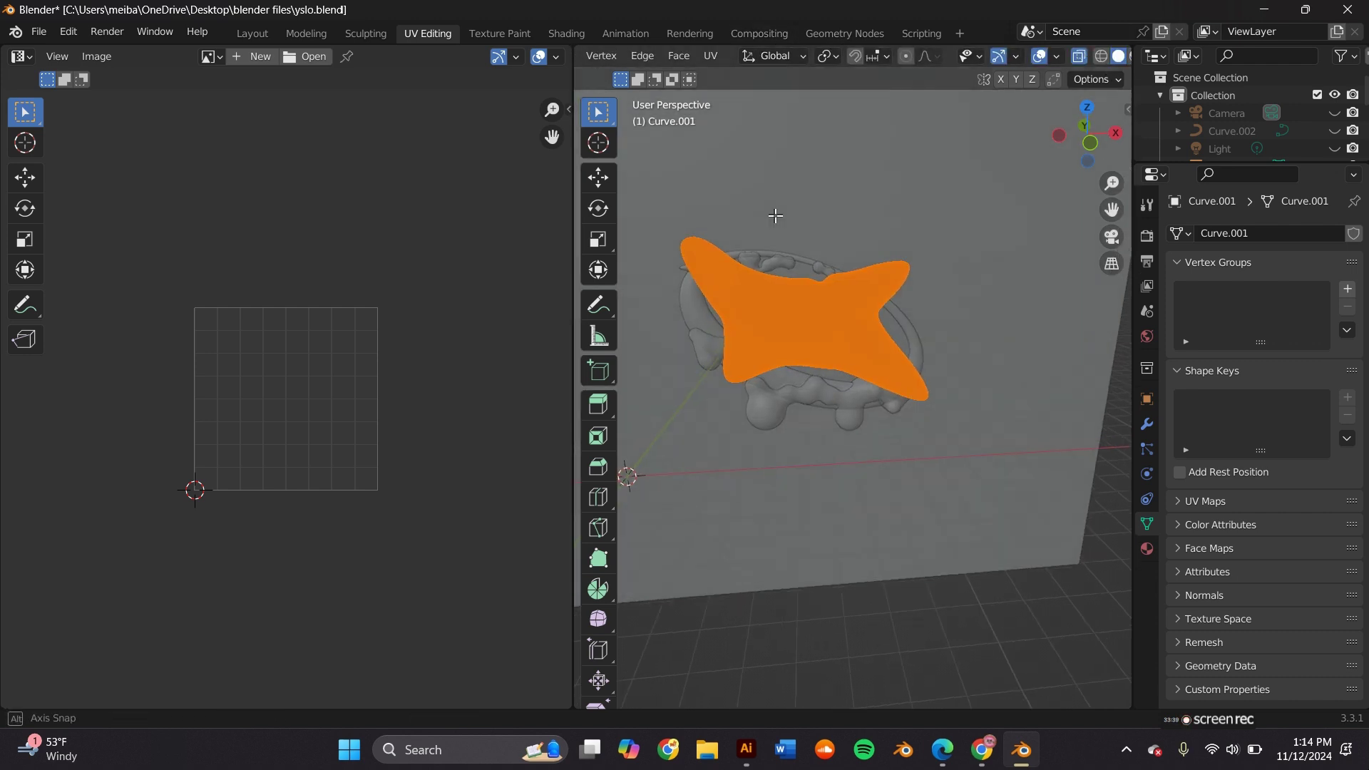
Unwrap the selected backing plate with Smart UV Project, using a 66° angle limit and 0.000 island margin.
{"action": "right_click", "coordinate": [792, 326]}
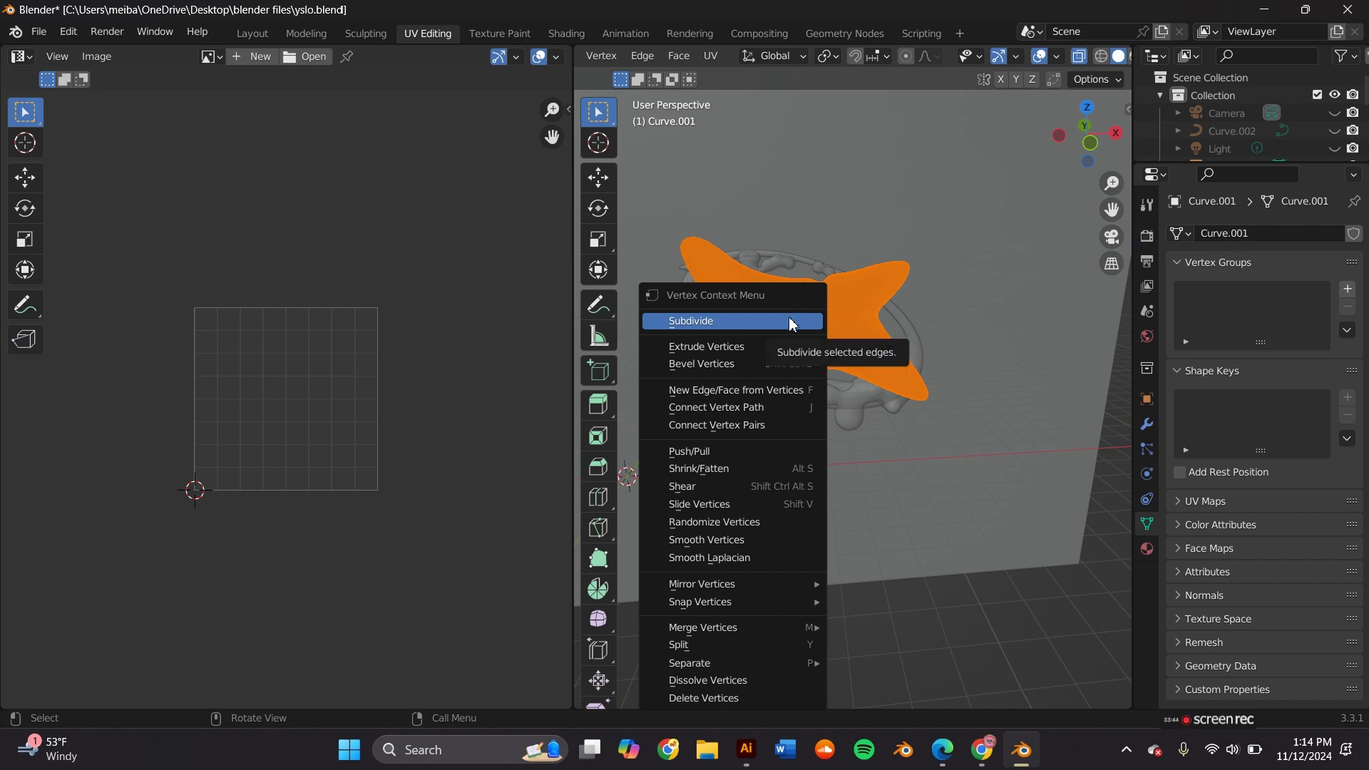
{"action": "left_click", "coordinate": [712, 56]}
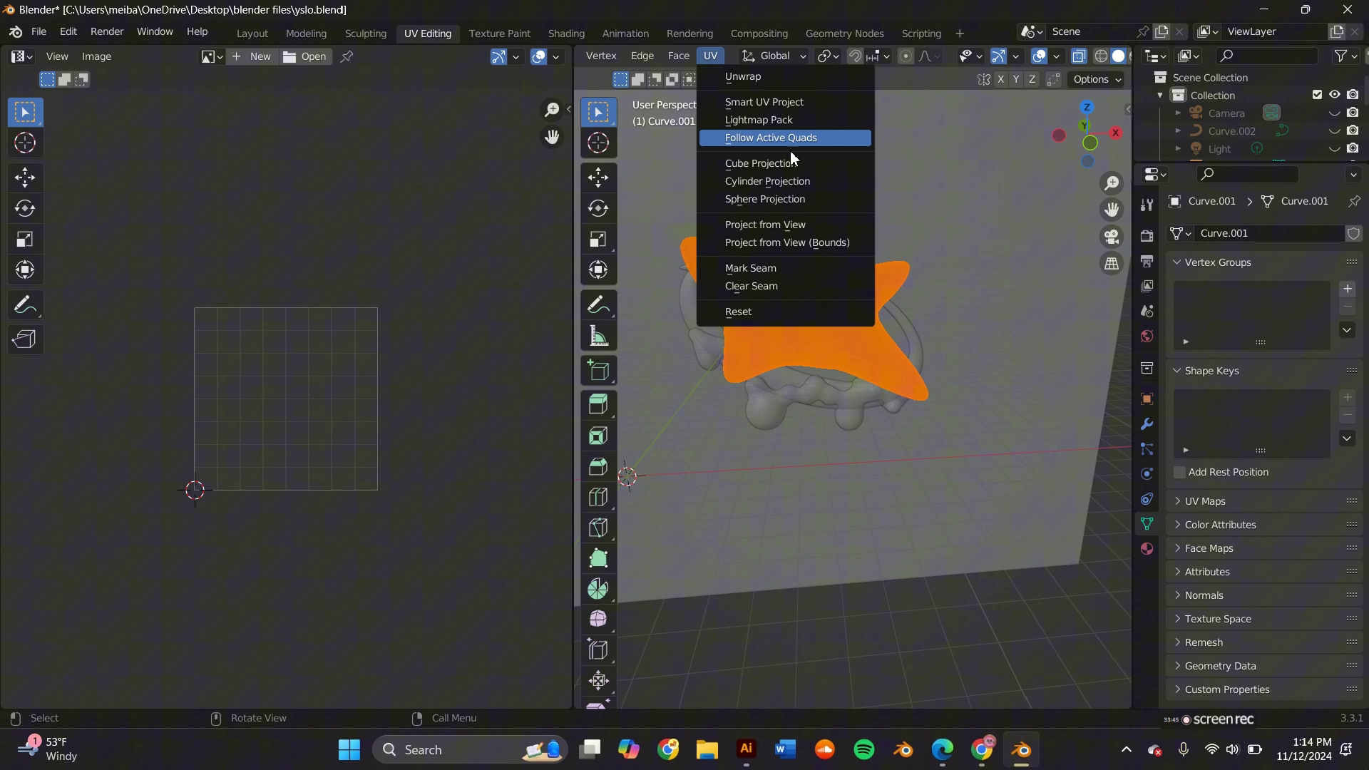
{"action": "left_click", "coordinate": [784, 102]}
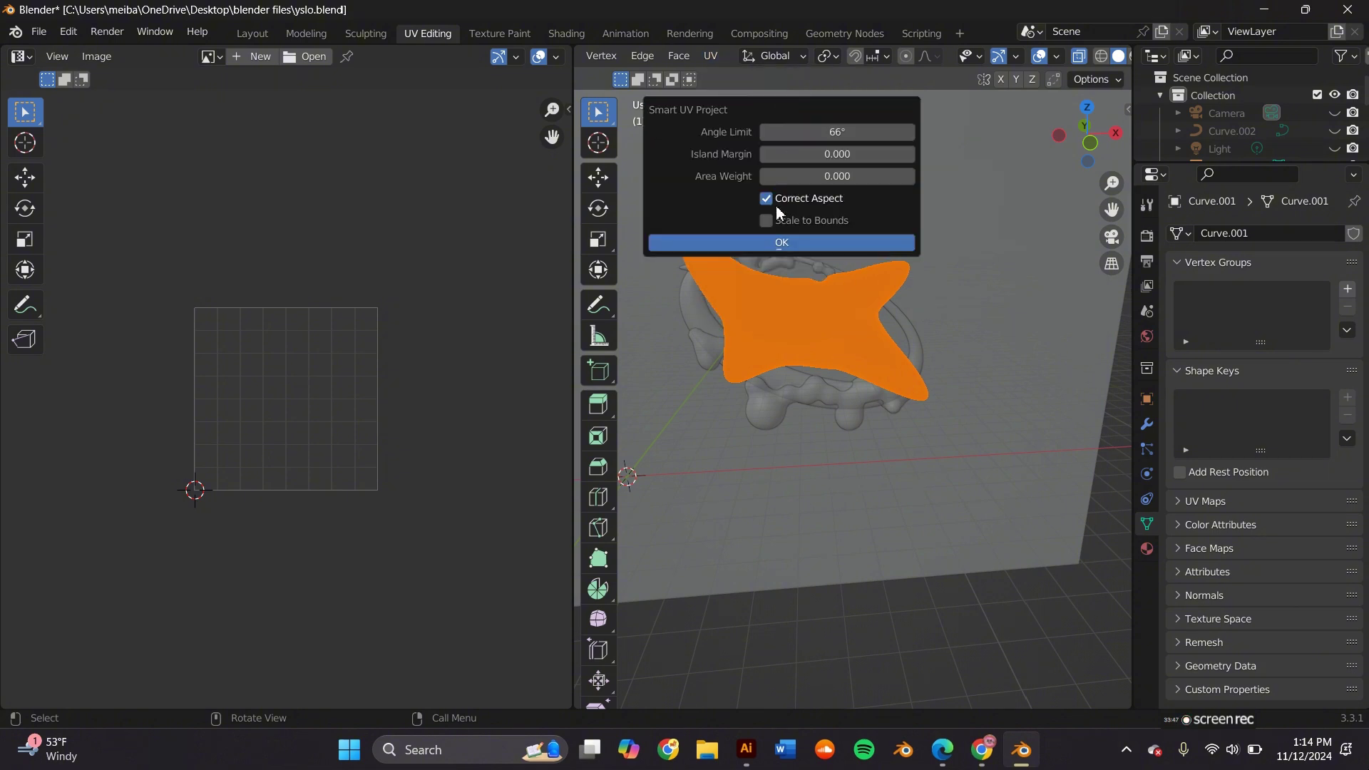
{"action": "left_click", "coordinate": [782, 244]}
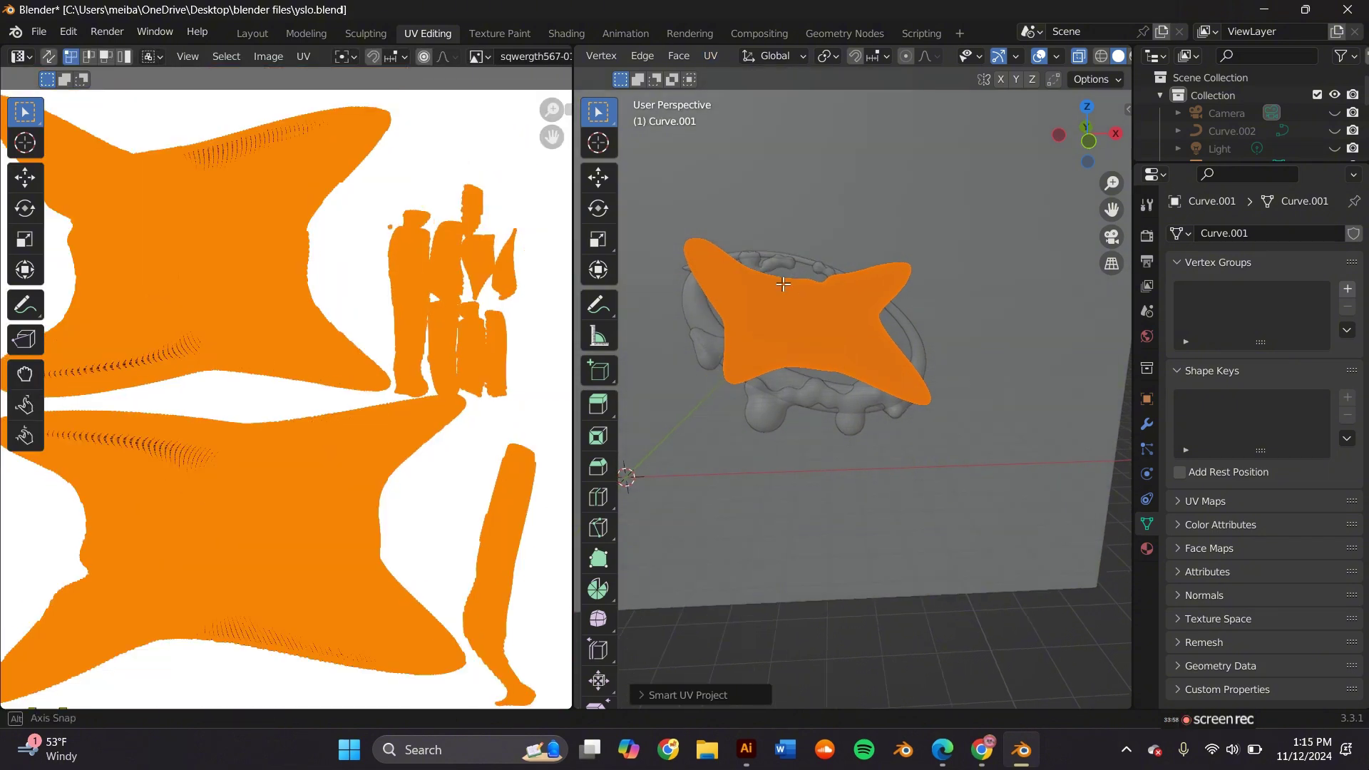
Open the Texture Paint workspace, frame the front of the Y2K logo, and switch the 3D view to material preview shading.
{"action": "left_click", "coordinate": [525, 33]}
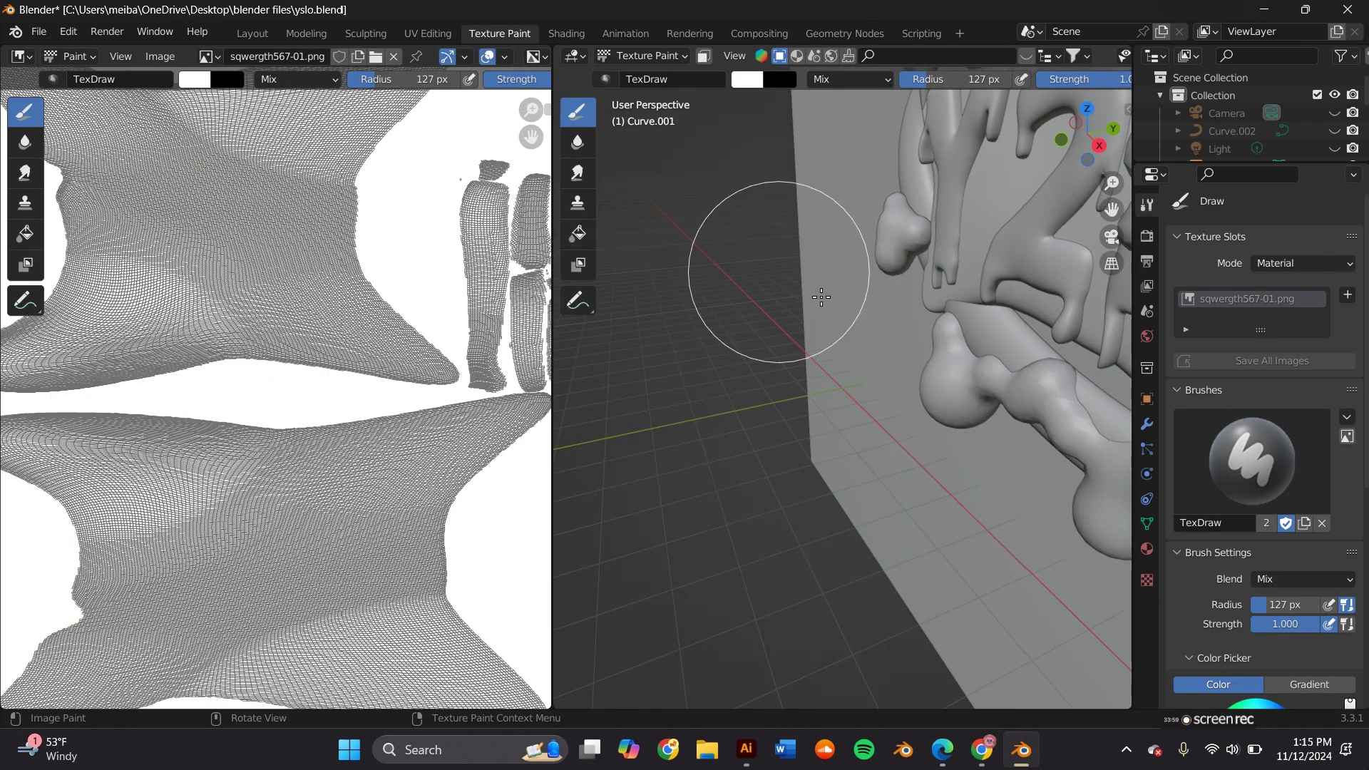
{"action": "mouse_move", "coordinate": [749, 266]}
{"action": "middle_mouse_down"}
{"action": "mouse_move", "coordinate": [1126, 239]}
{"action": "mouse_move", "coordinate": [898, 271]}
{"action": "middle_mouse_up"}
{"action": "scroll", "coordinate": [927, 250], "scroll_direction": "up", "scroll_amount": 3}
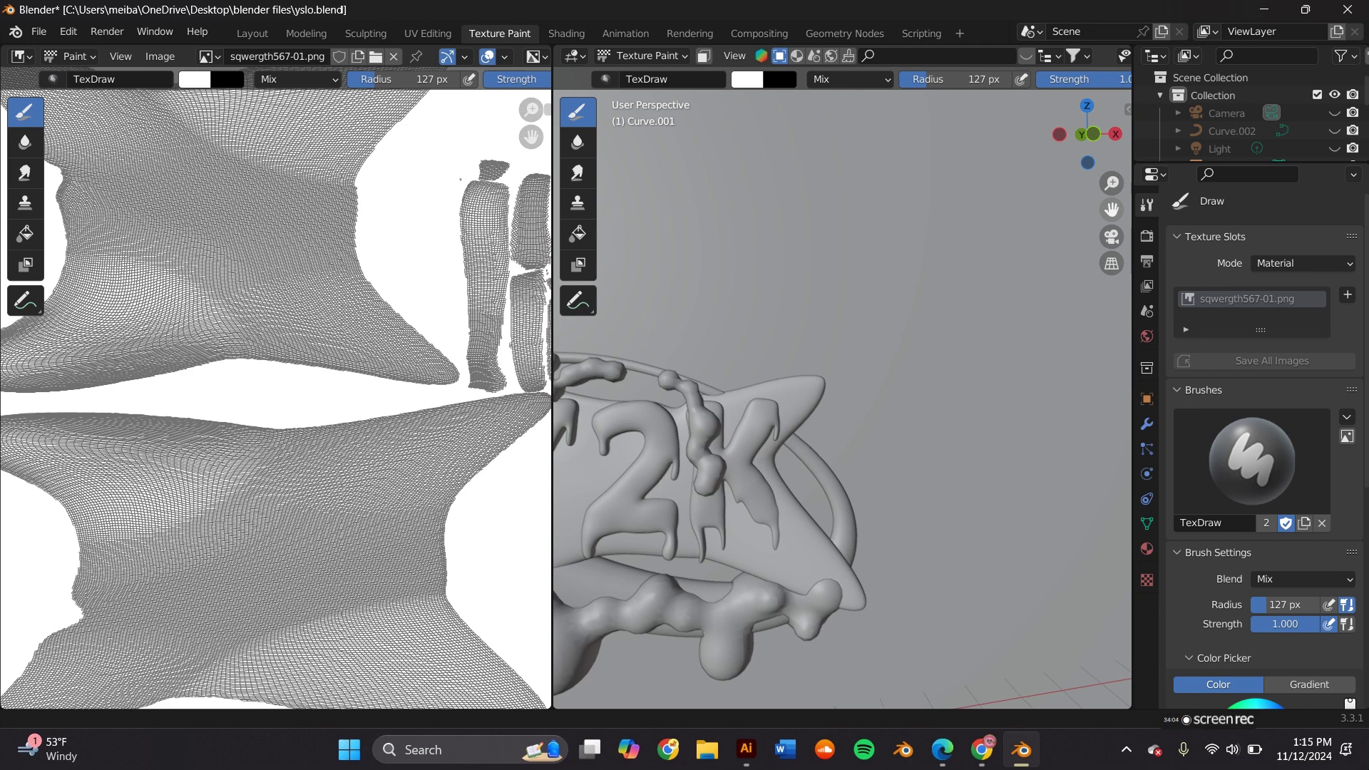
{"action": "left_click_drag", "start_coordinate": [1117, 204], "coordinate": [1089, 148]}
{"action": "scroll", "coordinate": [1067, 81], "scroll_direction": "down", "scroll_amount": 8}
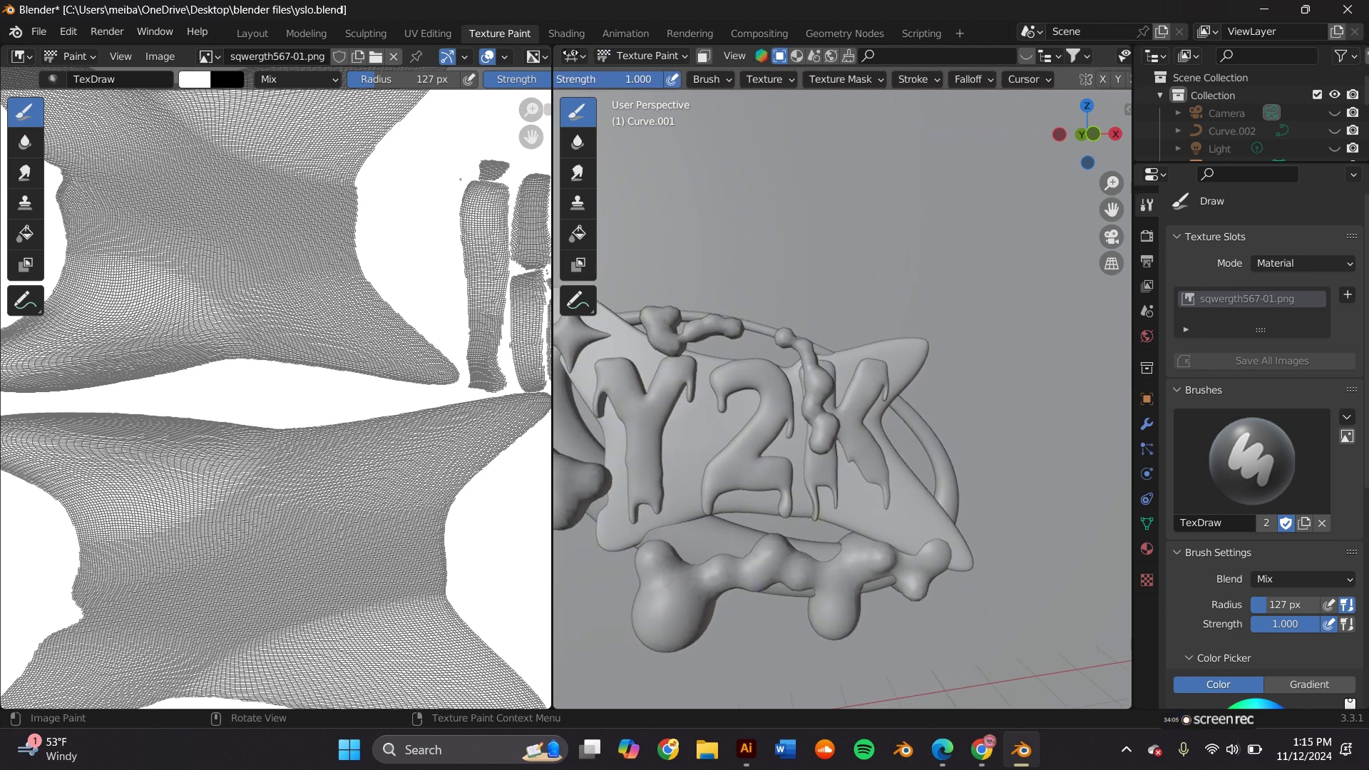
{"action": "scroll", "coordinate": [826, 44], "scroll_direction": "down", "scroll_amount": 6}
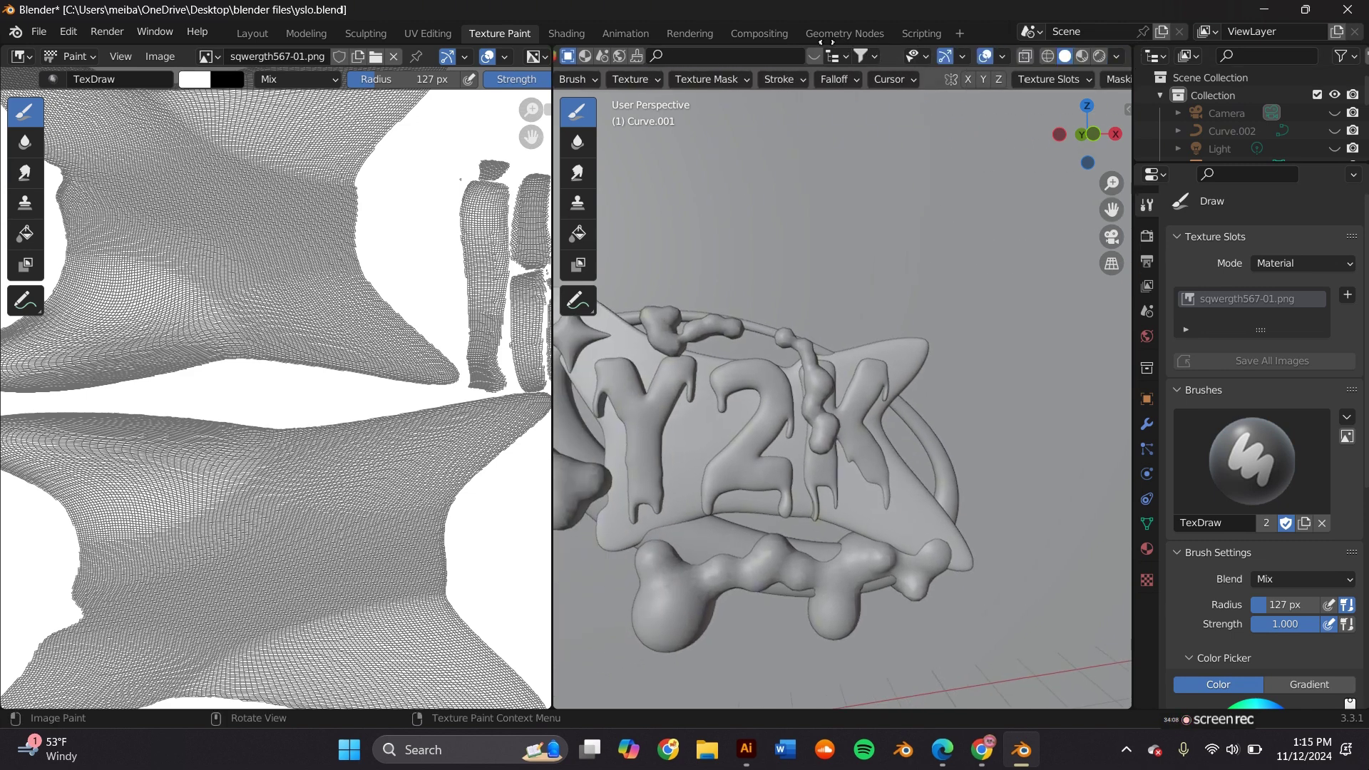
{"action": "left_click", "coordinate": [1082, 57]}
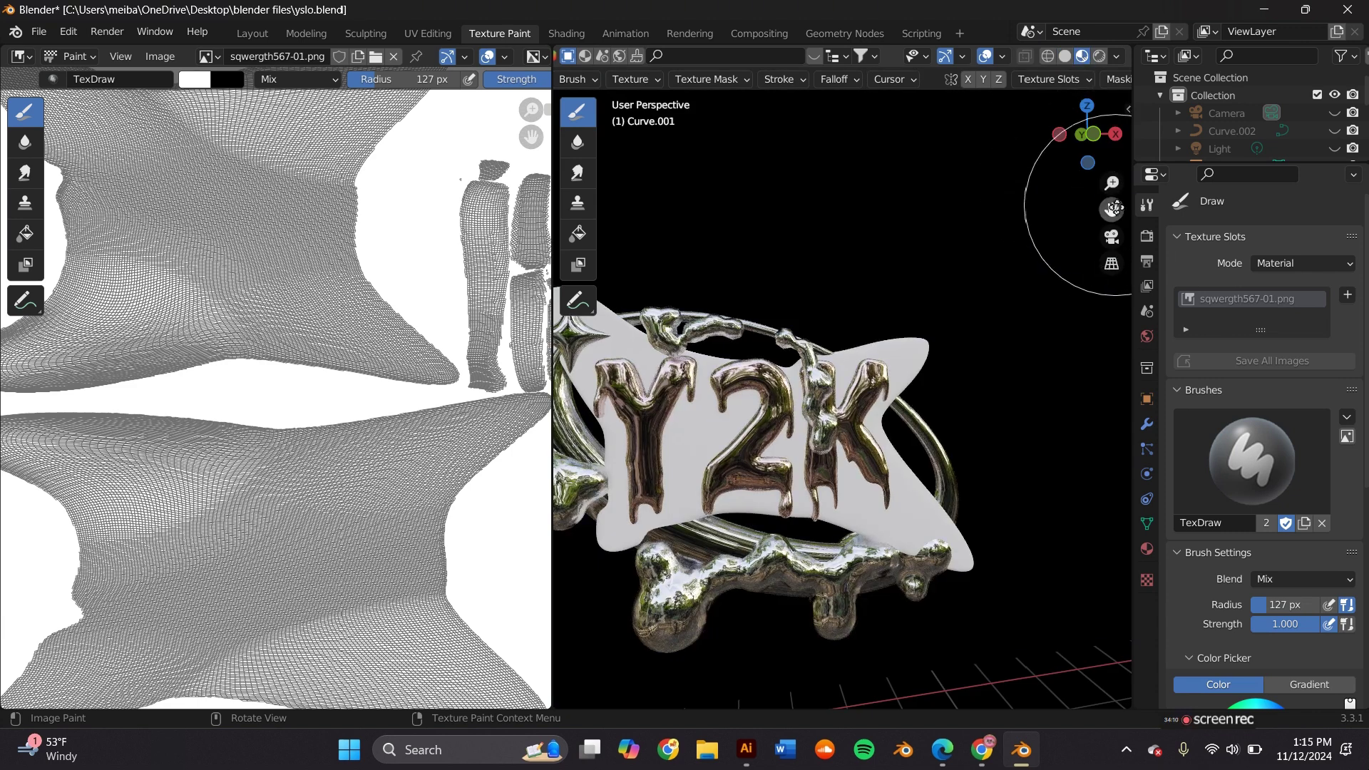
{"action": "left_click_drag", "start_coordinate": [1112, 208], "coordinate": [1175, 172]}
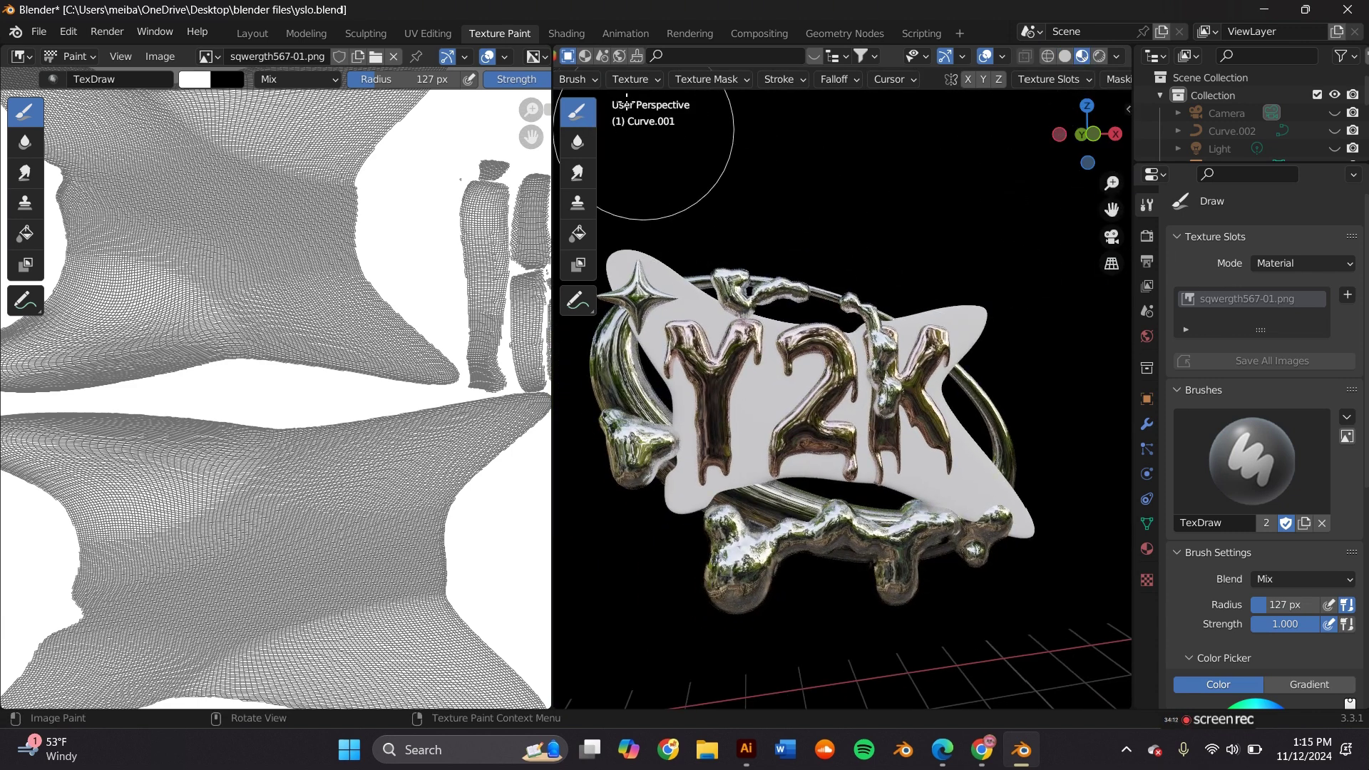
Set the texture paint brush to a saturated light blue, and choose the Soften brush for blending the backing plate's colors.
{"action": "scroll", "coordinate": [611, 82], "scroll_direction": "up", "scroll_amount": 5}
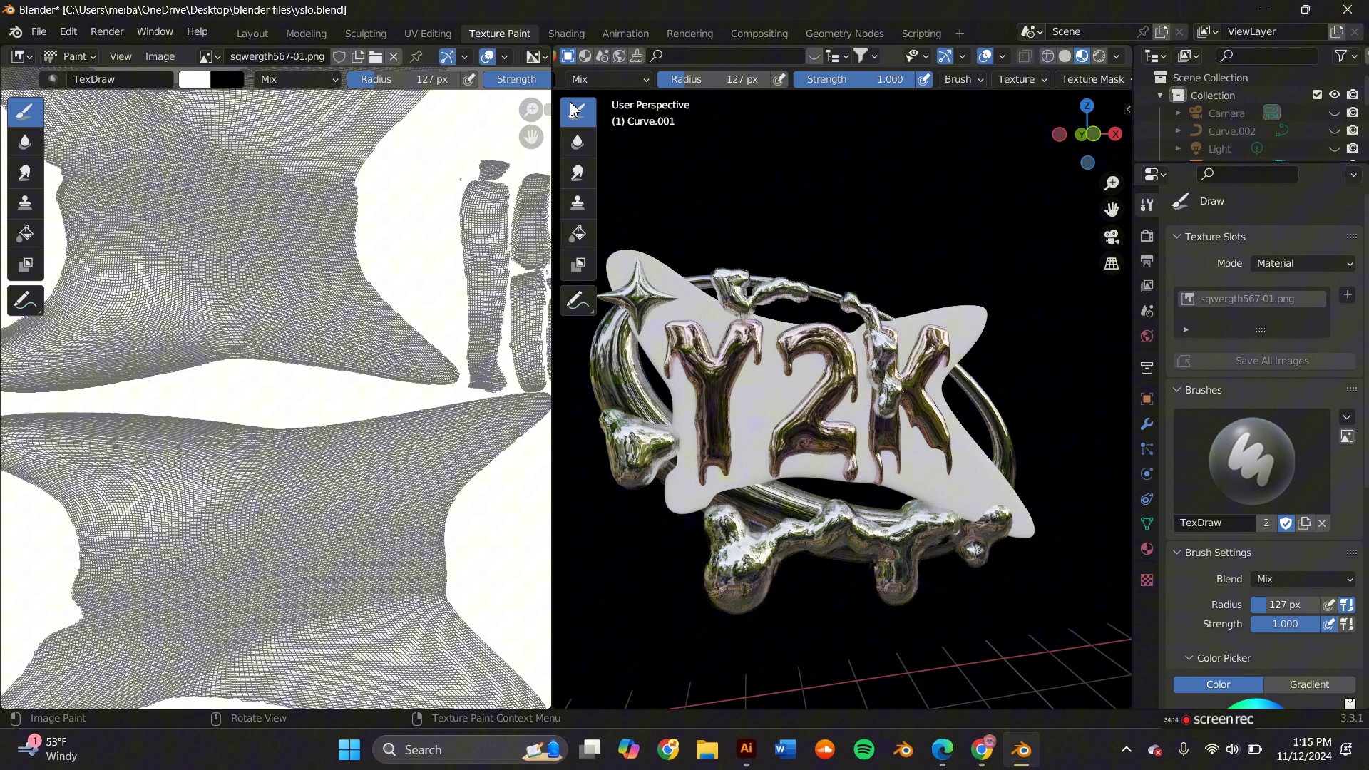
{"action": "scroll", "coordinate": [618, 87], "scroll_direction": "up", "scroll_amount": 3}
{"action": "left_click", "coordinate": [746, 79]}
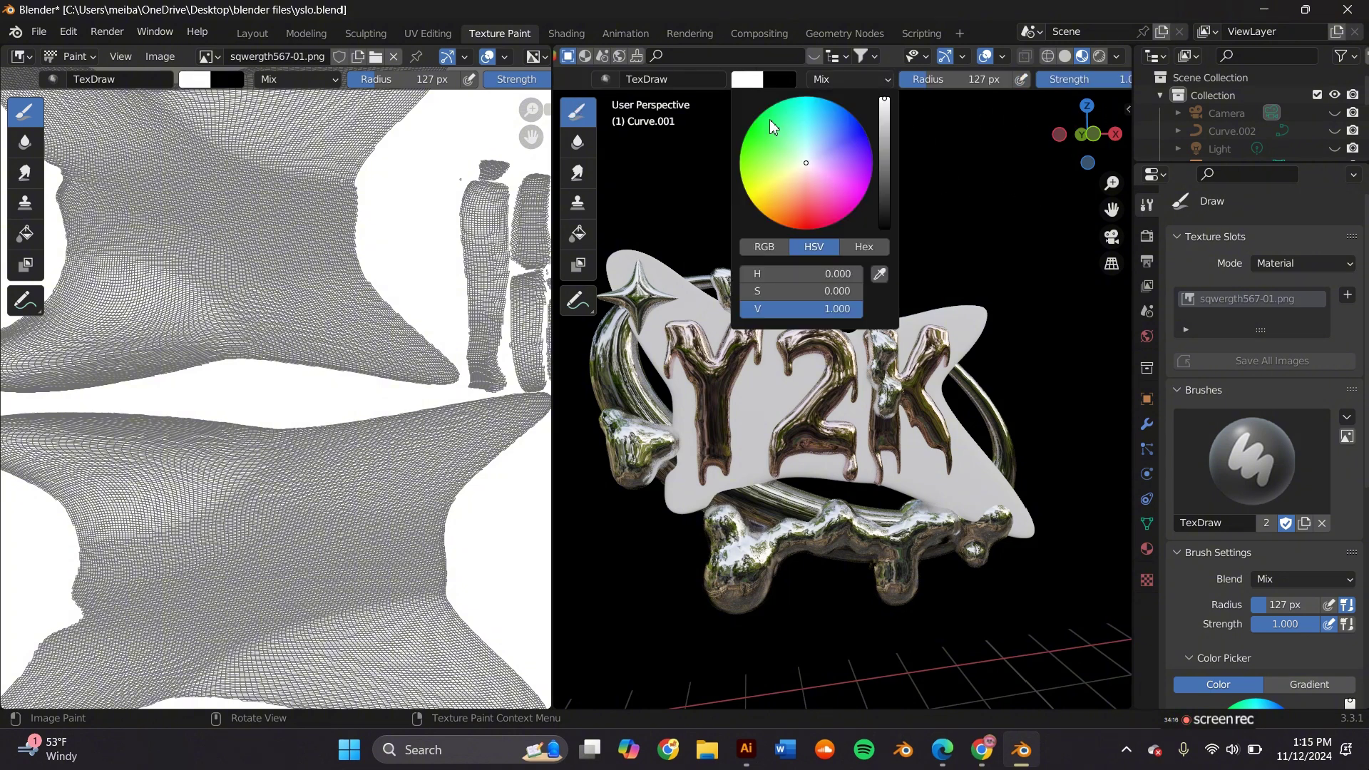
{"action": "left_click", "coordinate": [810, 174]}
{"action": "left_click_drag", "start_coordinate": [810, 174], "coordinate": [809, 96]}
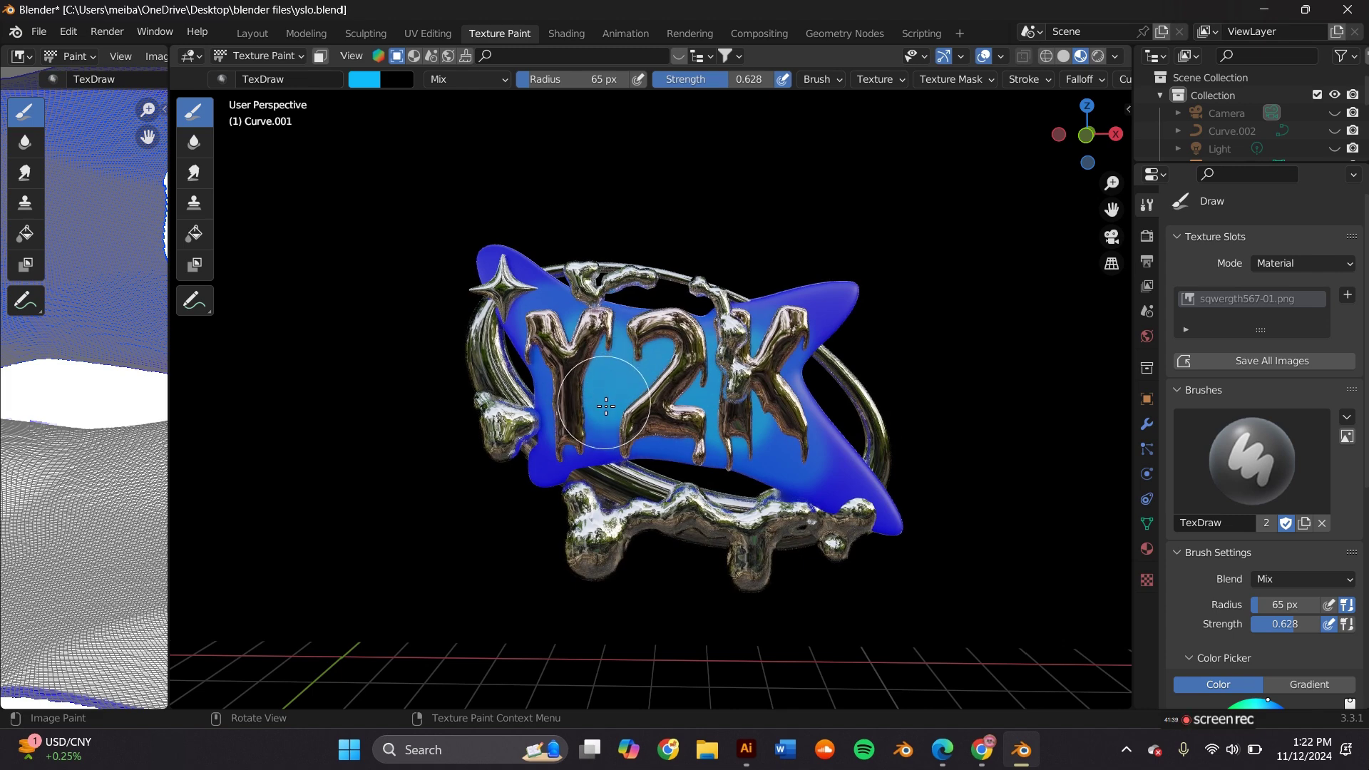
{"action": "left_click", "coordinate": [193, 142]}
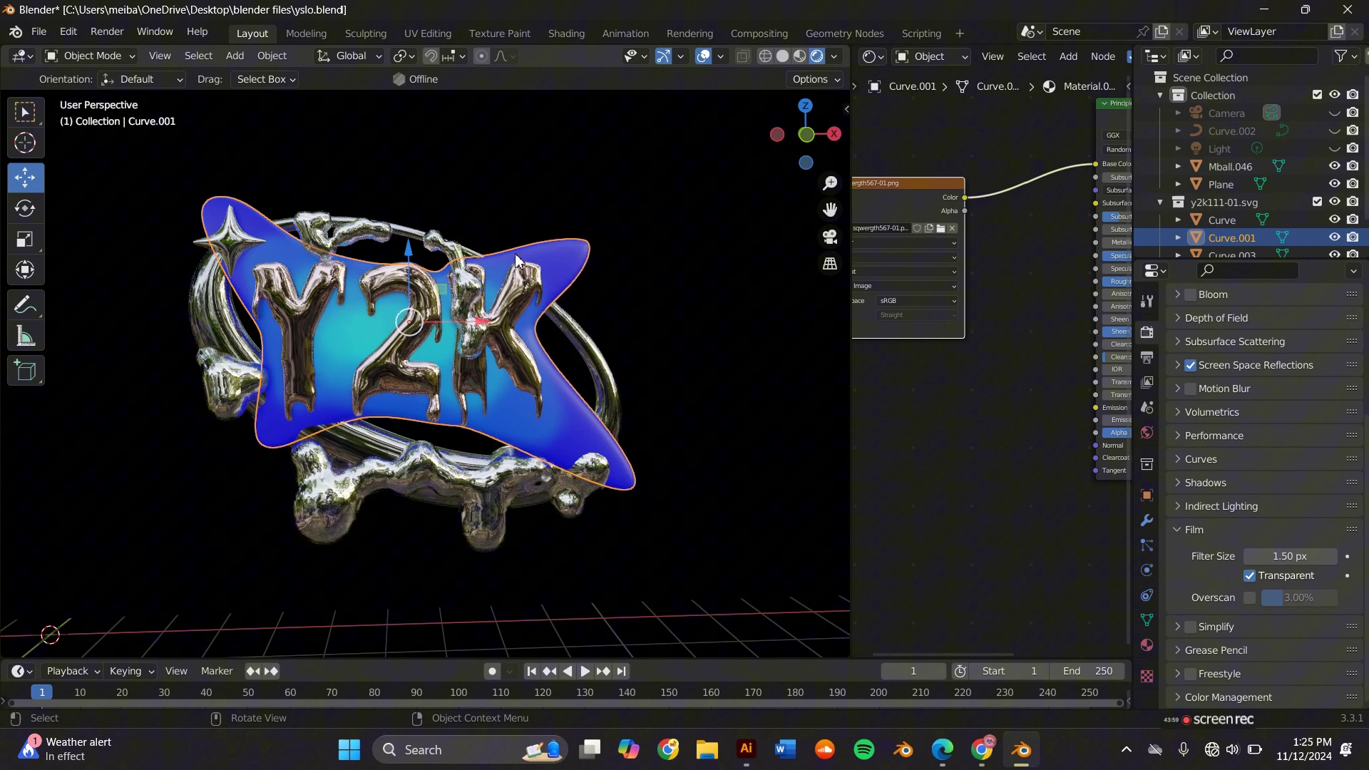
Save the project file yslo.blend.
{"action": "scroll", "coordinate": [886, 303], "scroll_direction": "down", "scroll_amount": 1}
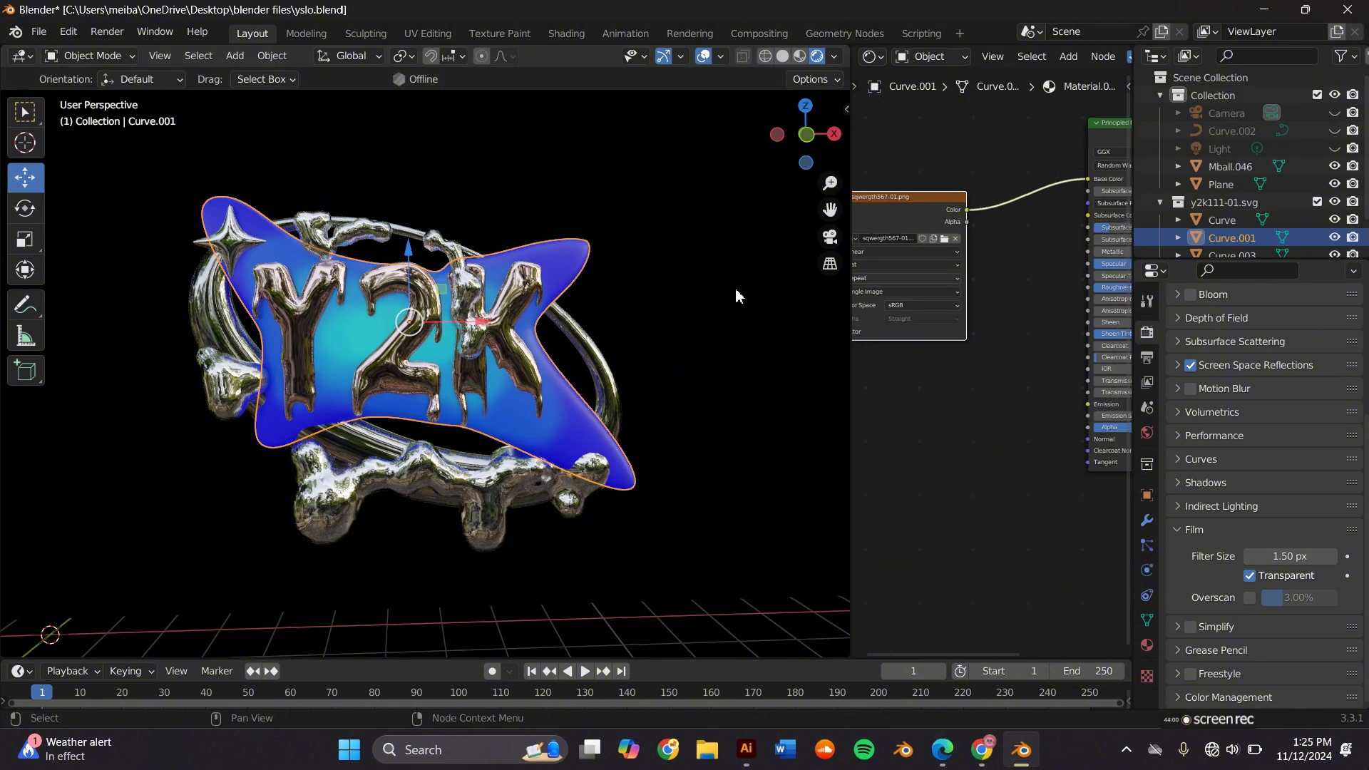
{"action": "left_click", "coordinate": [39, 32]}
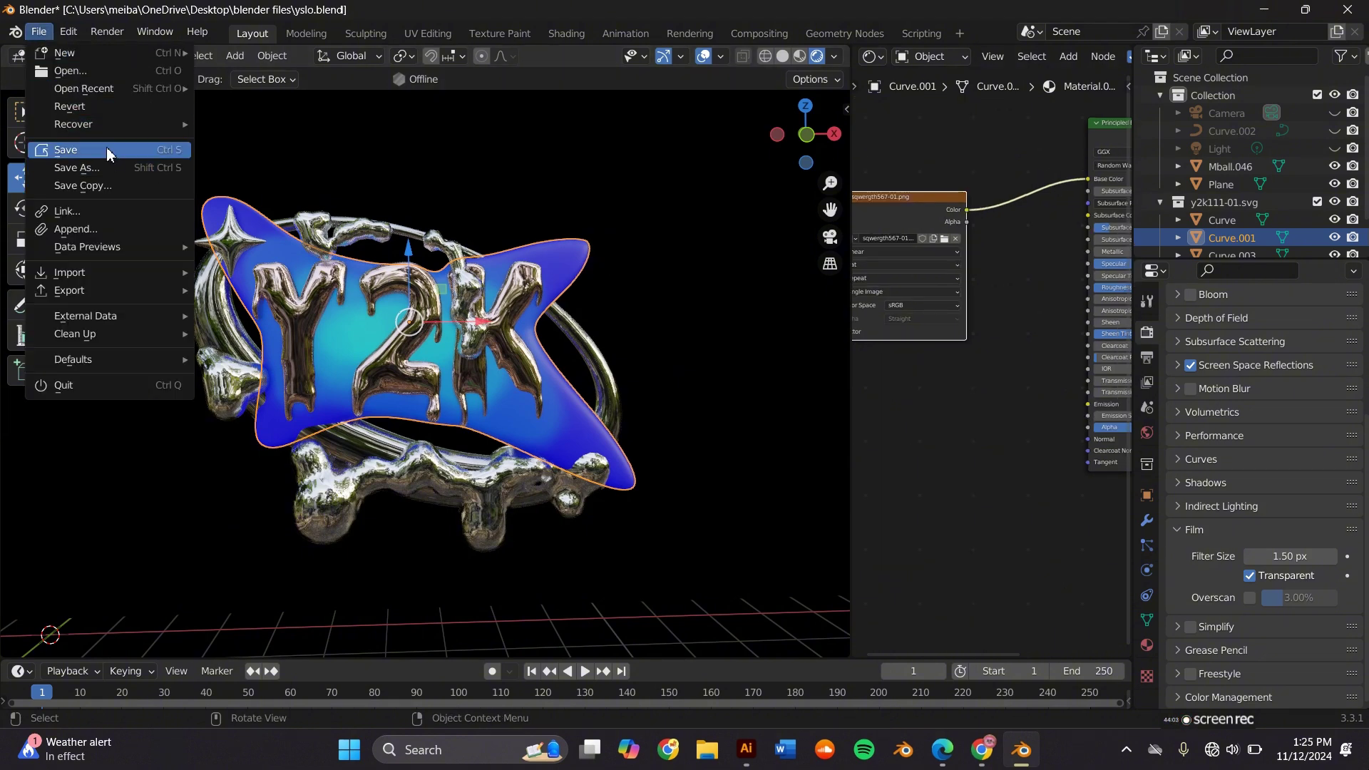
{"action": "left_click", "coordinate": [146, 151]}
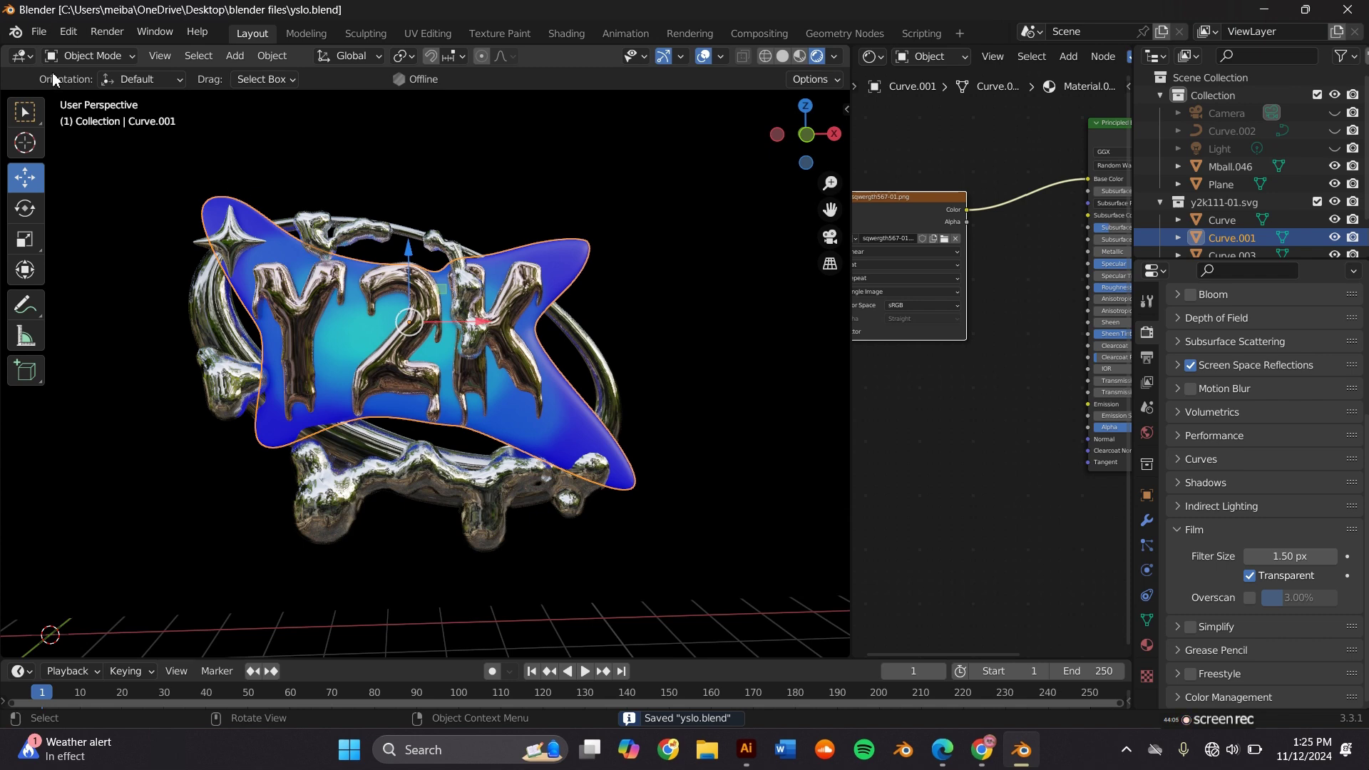
{"action": "left_click", "coordinate": [34, 37]}
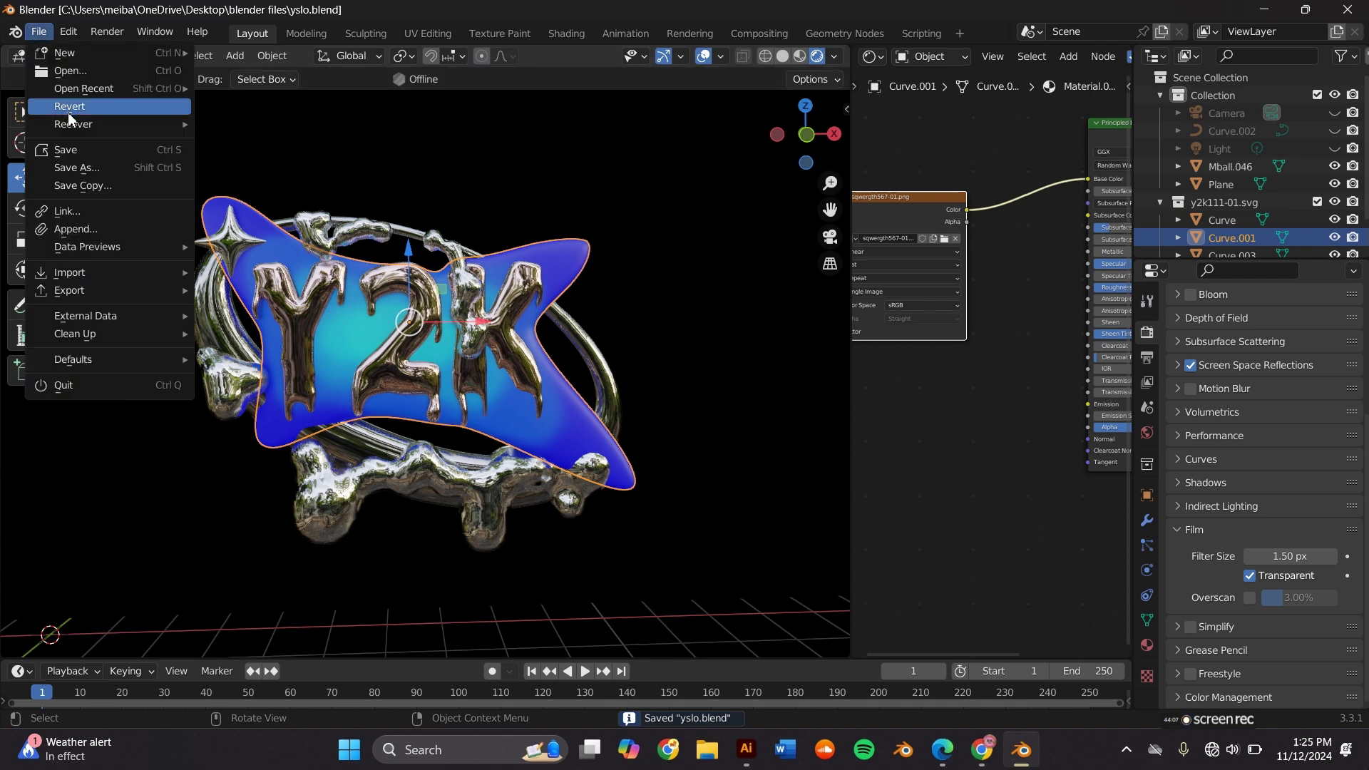
{"action": "key", "text": "Escape"}
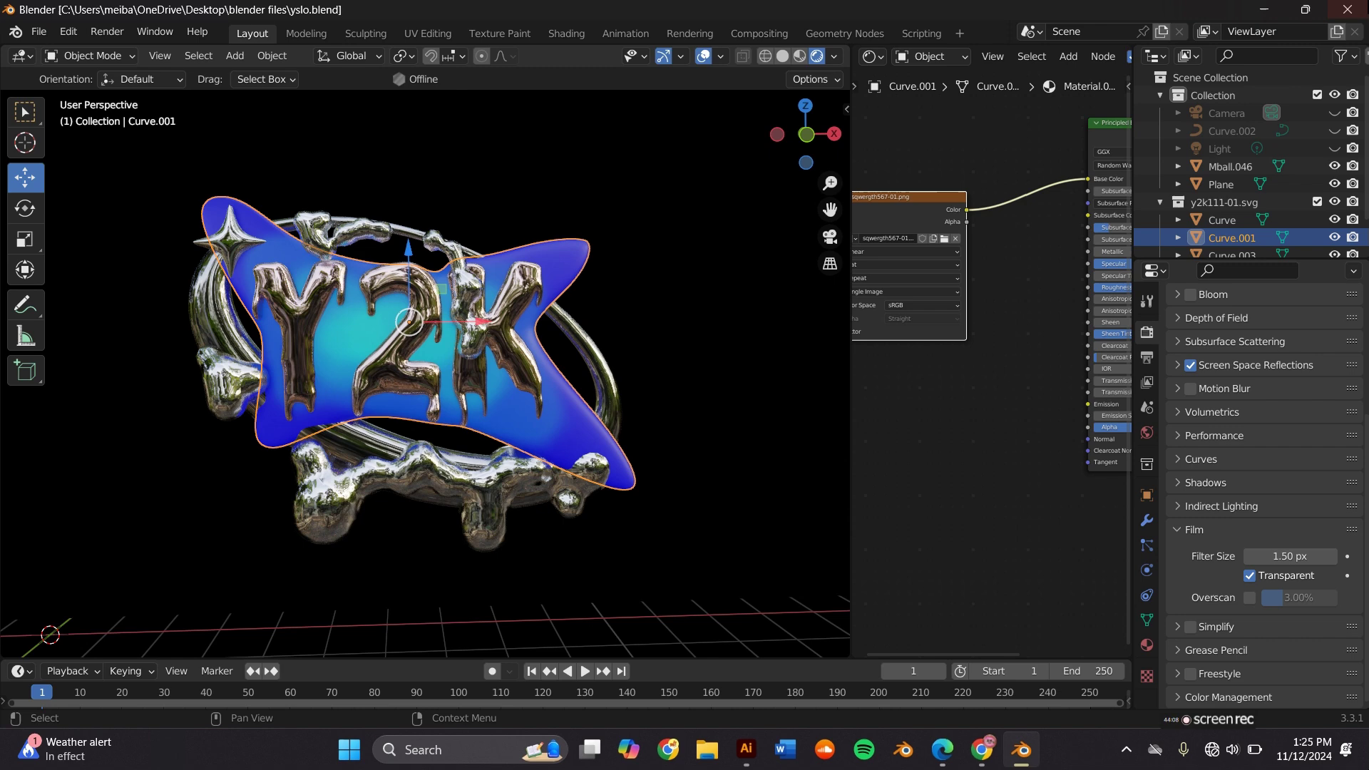
Close the project, saving yslo.blend together with its modified image.
{"action": "left_click", "coordinate": [1347, 10]}
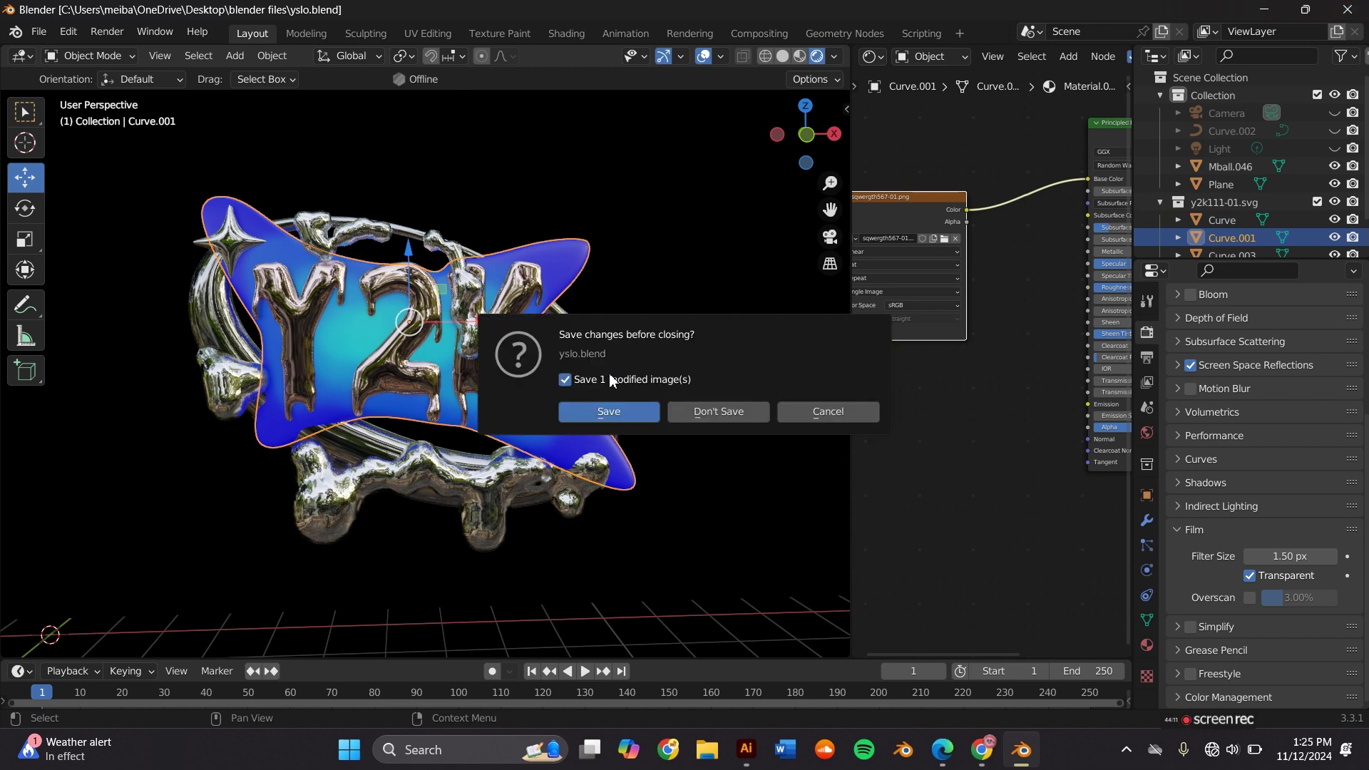
{"action": "left_click", "coordinate": [613, 412]}
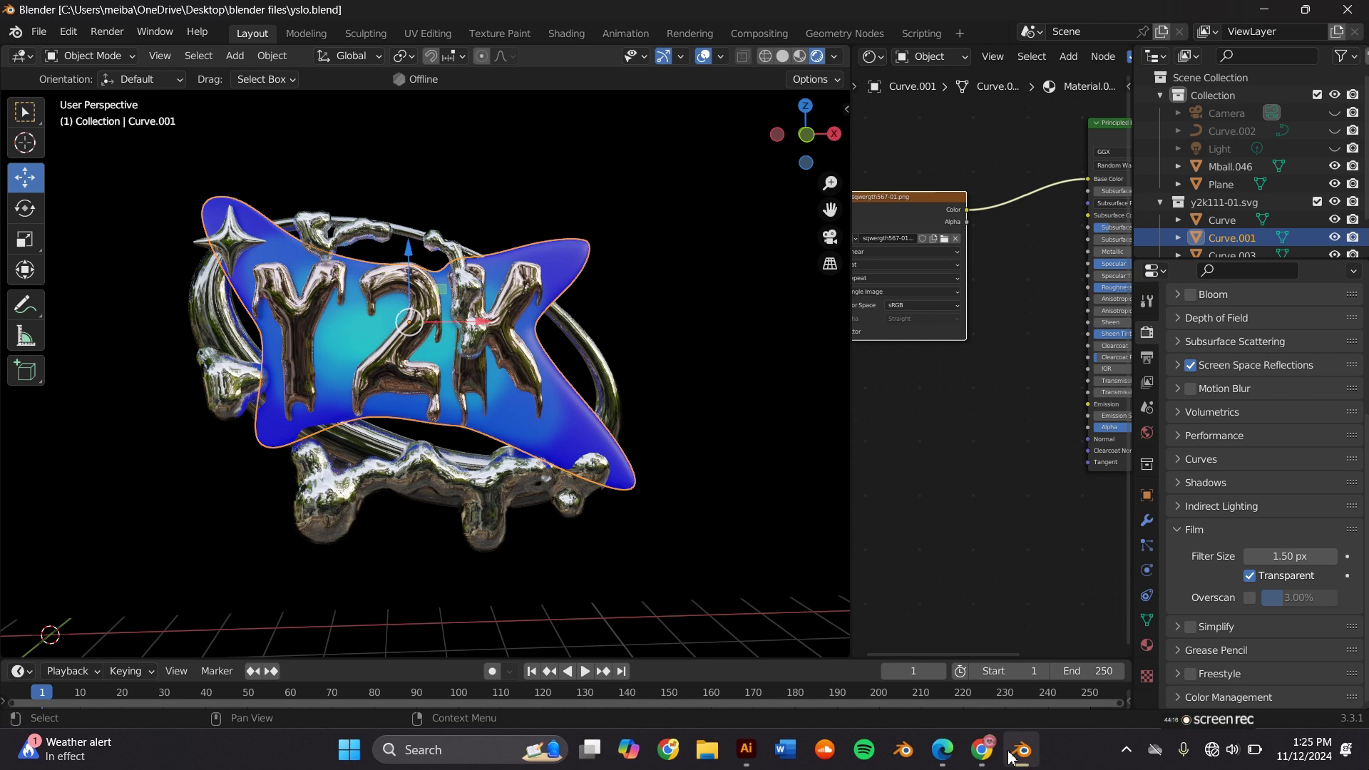
{"action": "mouse_move", "coordinate": [1008, 755]}
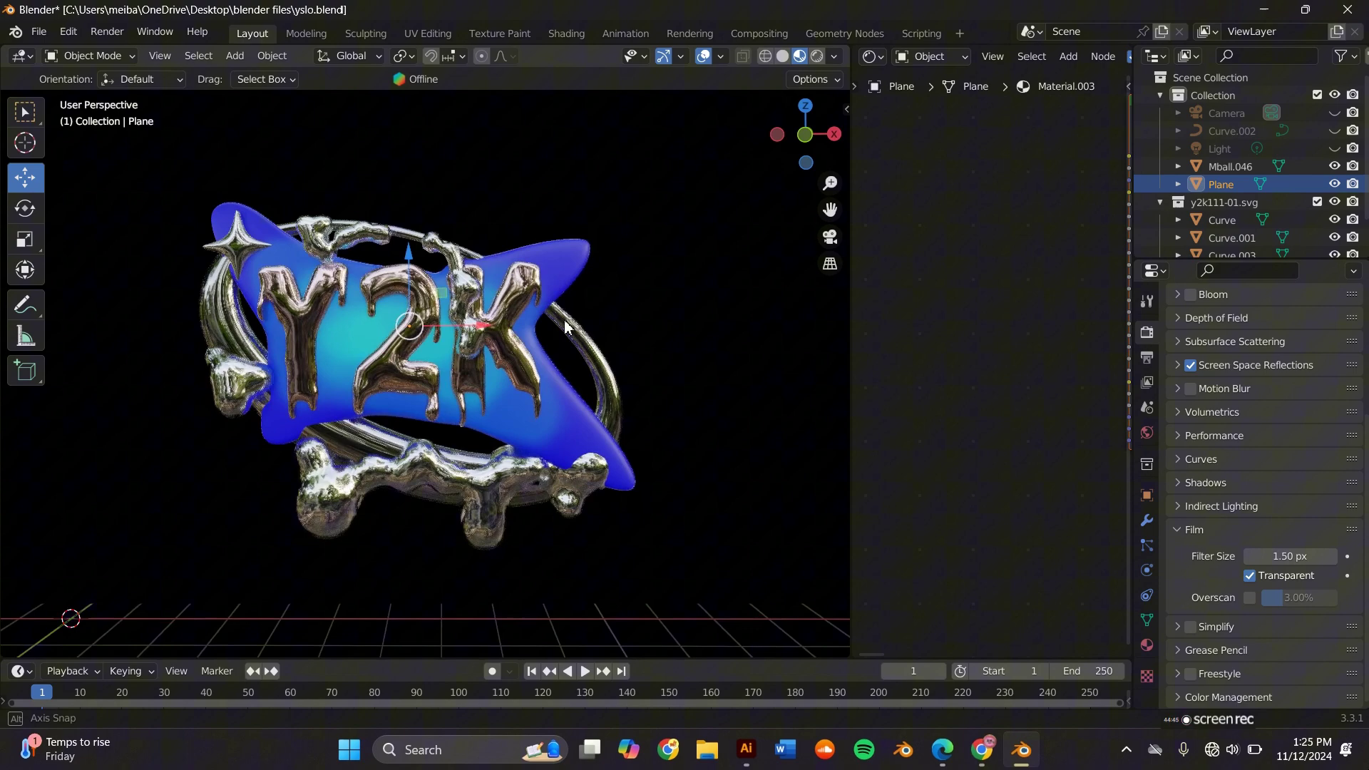
Switch the Layout 3D view to rendered shading with the Y2K logo framed from the front.
{"action": "middle_click_drag", "start_coordinate": [523, 313], "coordinate": [554, 322]}
{"action": "scroll", "coordinate": [554, 322], "scroll_direction": "down", "scroll_amount": 5}
{"action": "scroll", "coordinate": [556, 324], "scroll_direction": "up", "scroll_amount": 3}
{"action": "scroll", "coordinate": [575, 341], "scroll_direction": "up", "scroll_amount": 3}
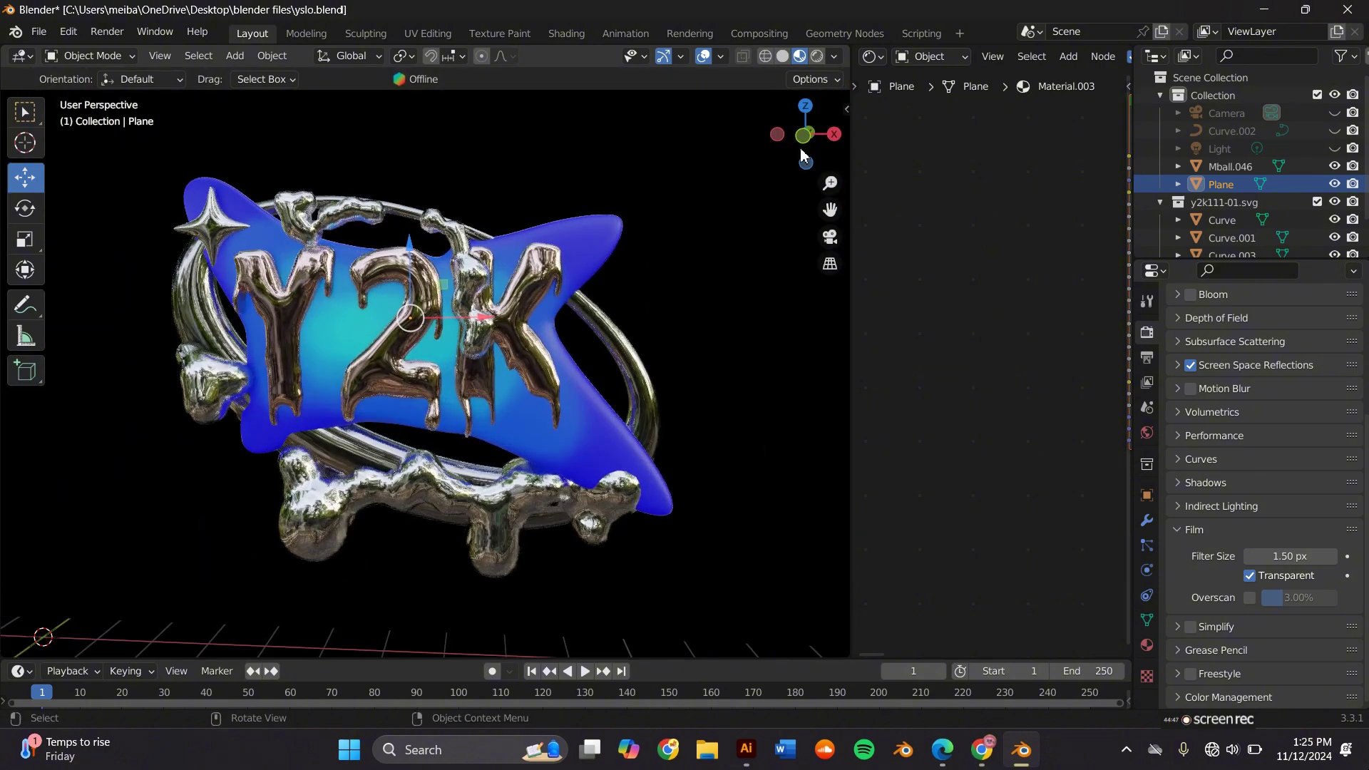
{"action": "left_click", "coordinate": [928, 57]}
{"action": "left_click", "coordinate": [817, 57]}
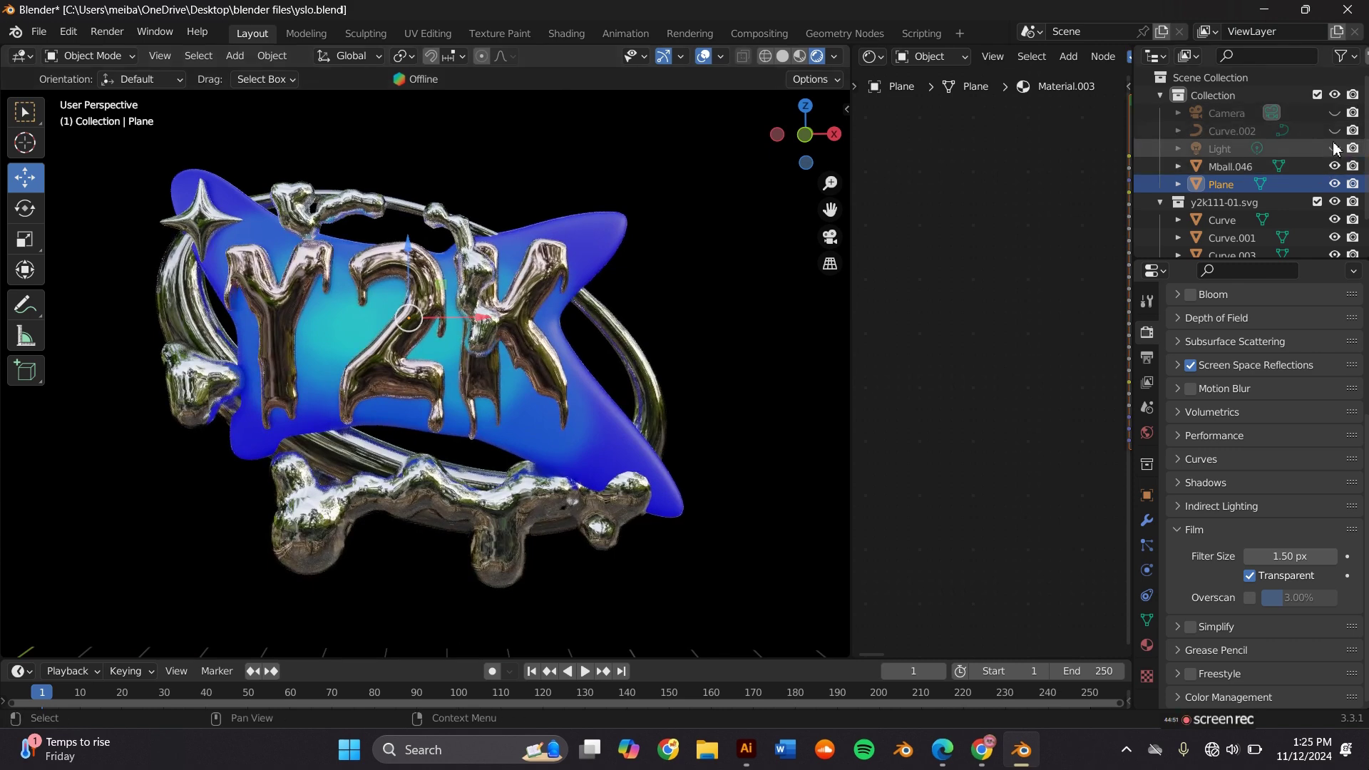
Unhide the Light object and move it along the Y axis farther away from the logo.
{"action": "left_click", "coordinate": [1334, 148]}
{"action": "middle_click_drag", "start_coordinate": [820, 213], "coordinate": [380, 308]}
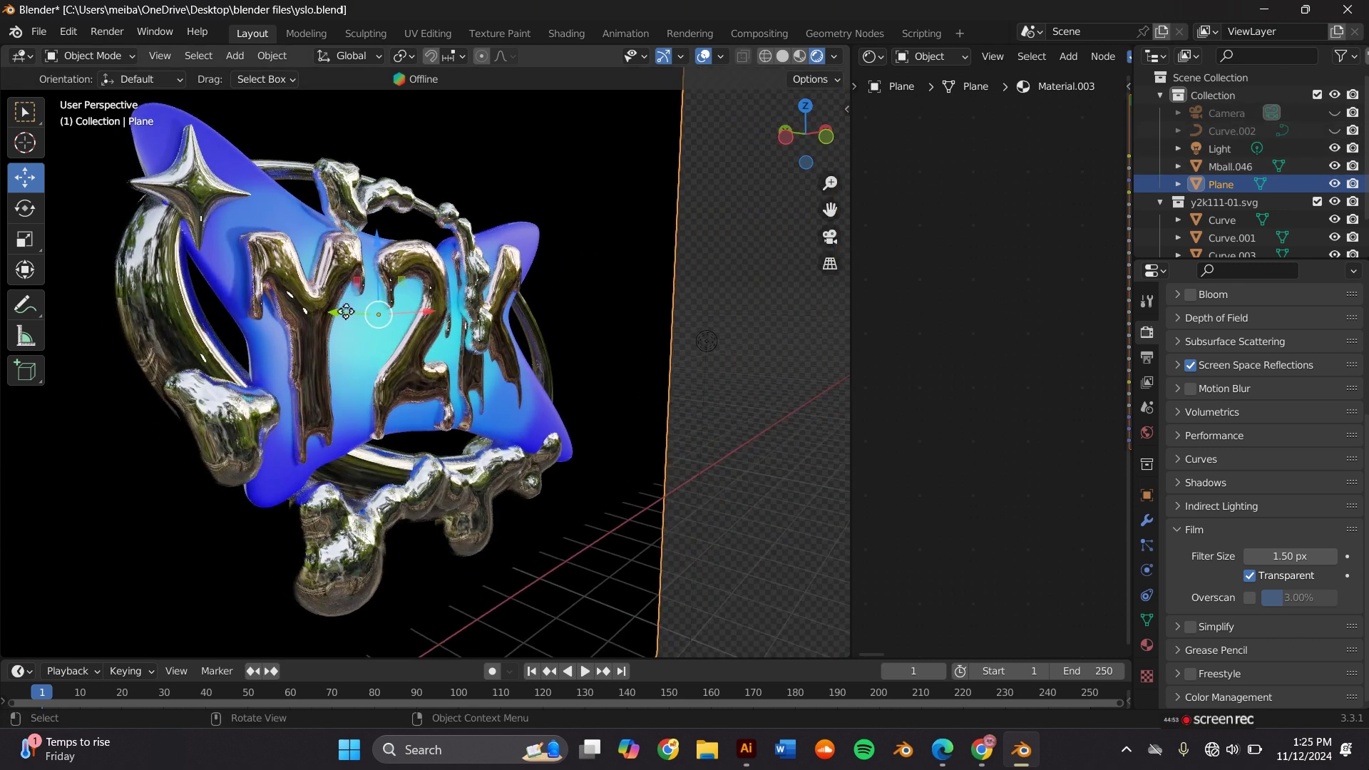
{"action": "left_click_drag", "start_coordinate": [346, 311], "coordinate": [374, 325]}
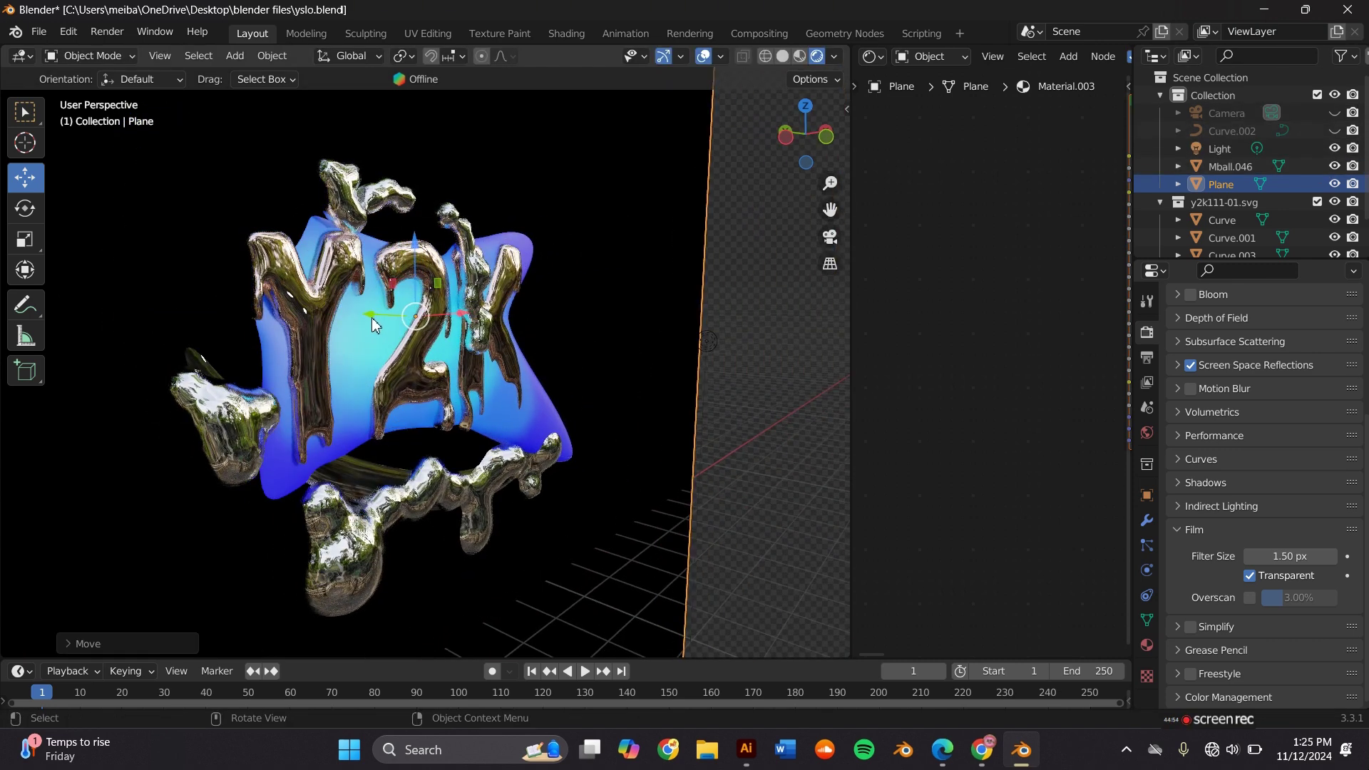
{"action": "left_click", "coordinate": [706, 341]}
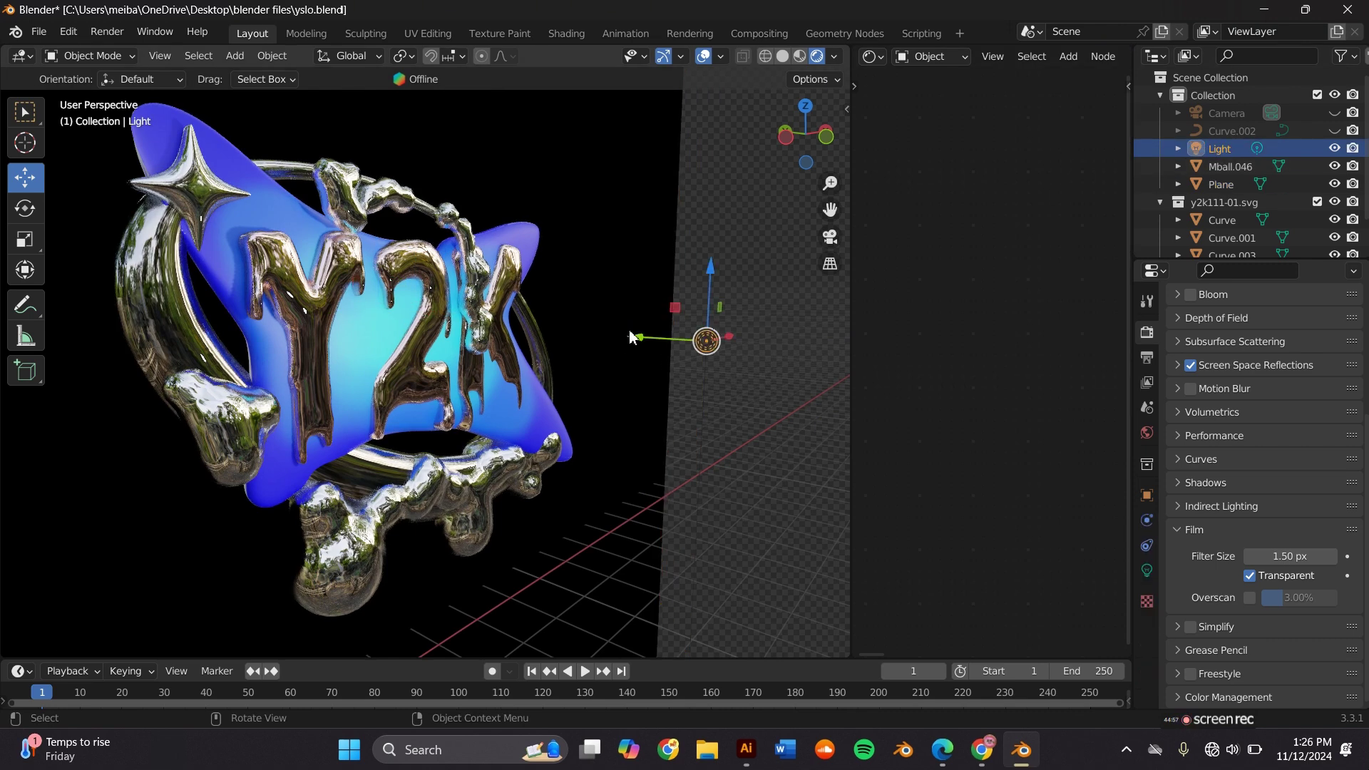
{"action": "left_click_drag", "start_coordinate": [630, 336], "coordinate": [785, 406]}
{"action": "middle_click_drag", "start_coordinate": [784, 407], "coordinate": [526, 318]}
{"action": "left_click", "coordinate": [832, 240]}
{"action": "left_click", "coordinate": [831, 240]}
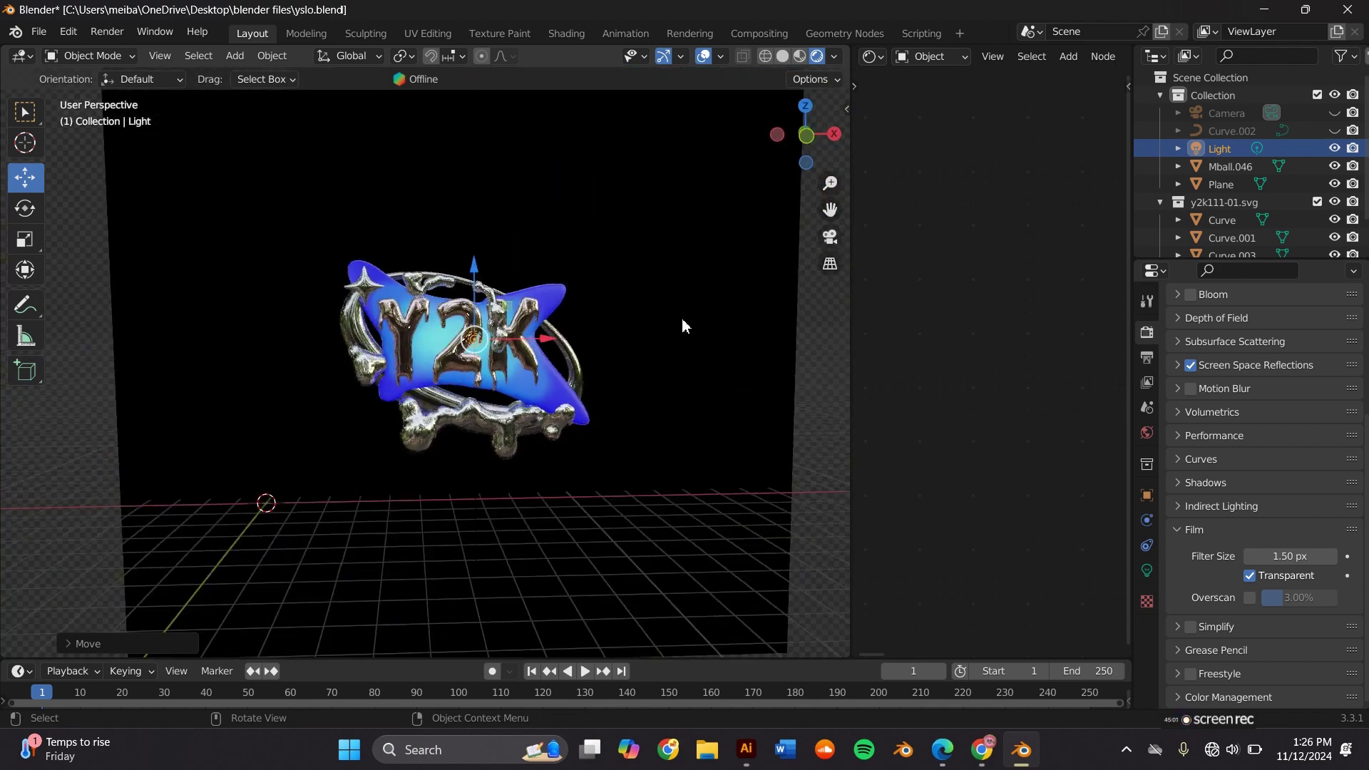
Select the blue backing plate and set its Principled BSDF to Metallic 1.000 and Roughness 0.000.
{"action": "scroll", "coordinate": [681, 326], "scroll_direction": "up", "scroll_amount": 5}
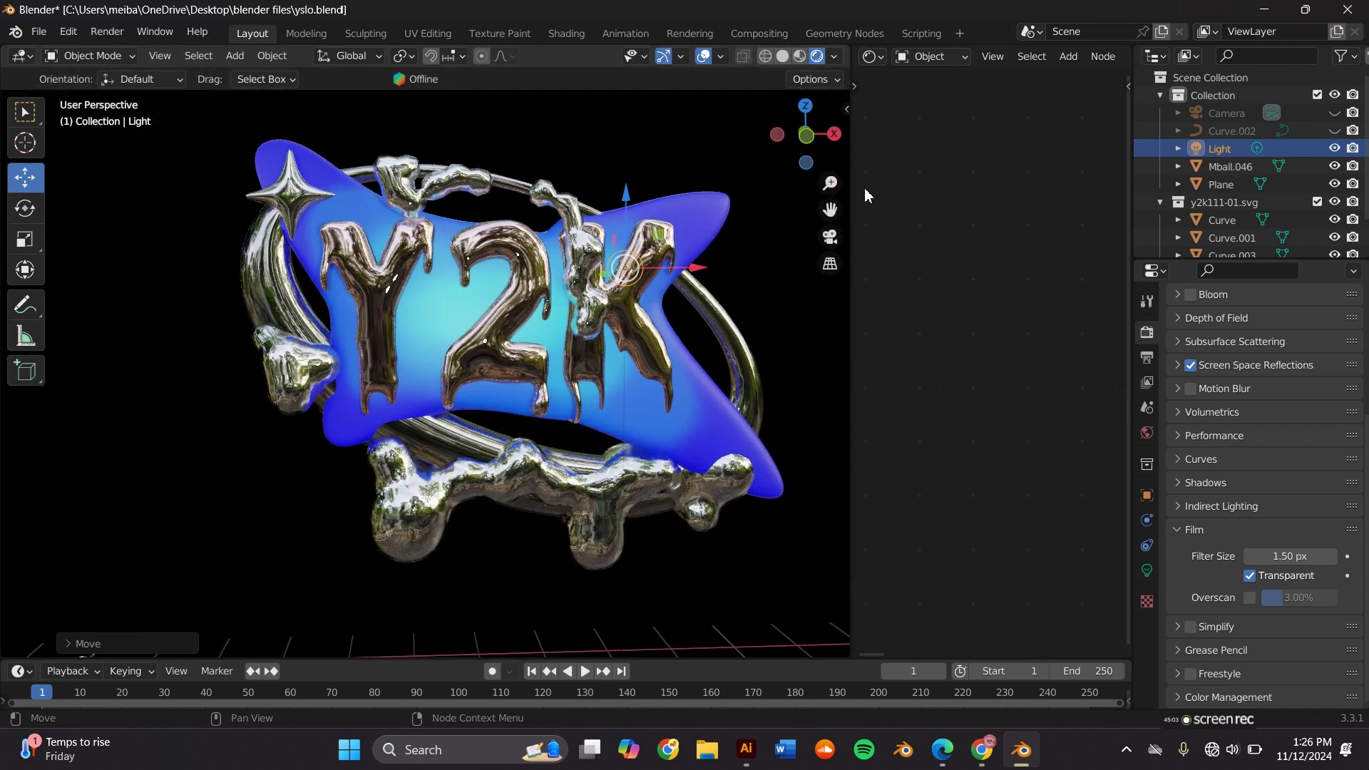
{"action": "left_click_drag", "start_coordinate": [851, 193], "coordinate": [825, 193]}
{"action": "scroll", "coordinate": [737, 315], "scroll_direction": "up", "scroll_amount": 4}
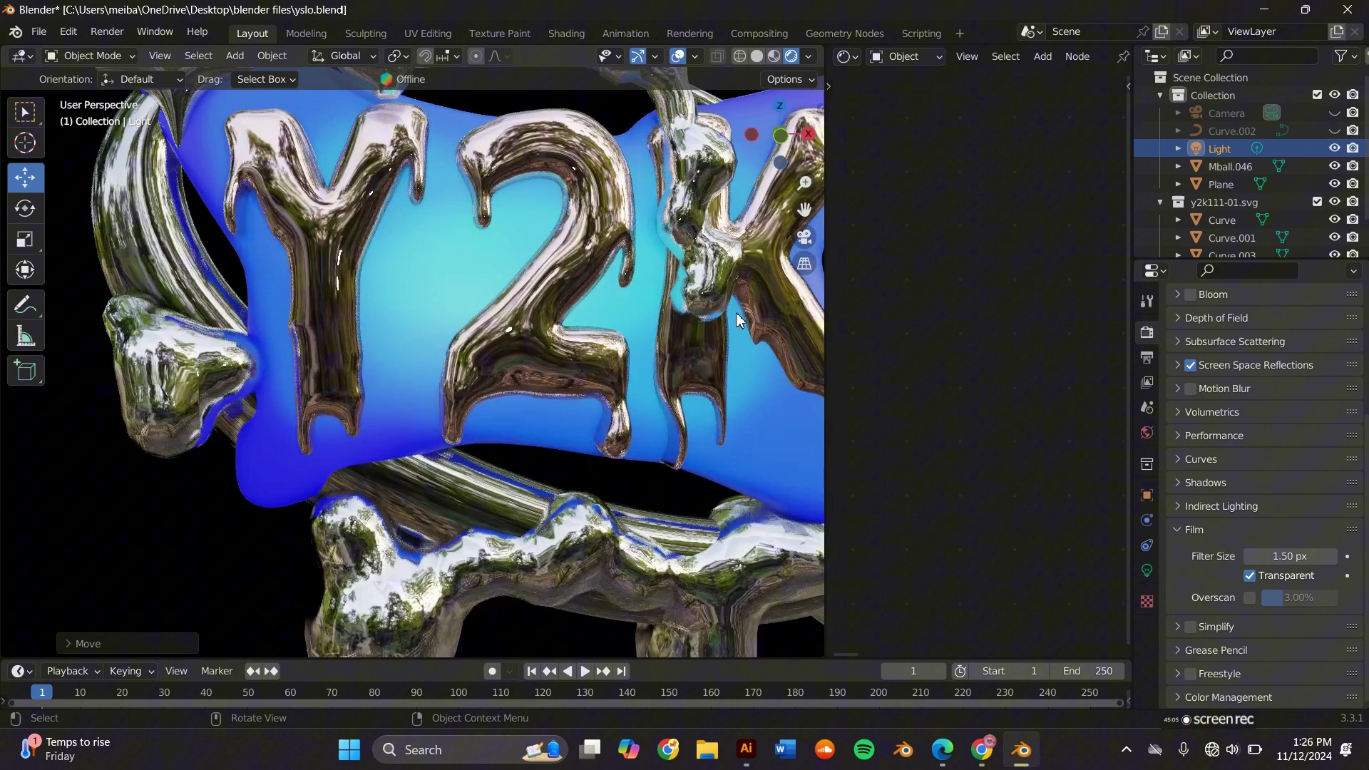
{"action": "scroll", "coordinate": [735, 312], "scroll_direction": "down", "scroll_amount": 3}
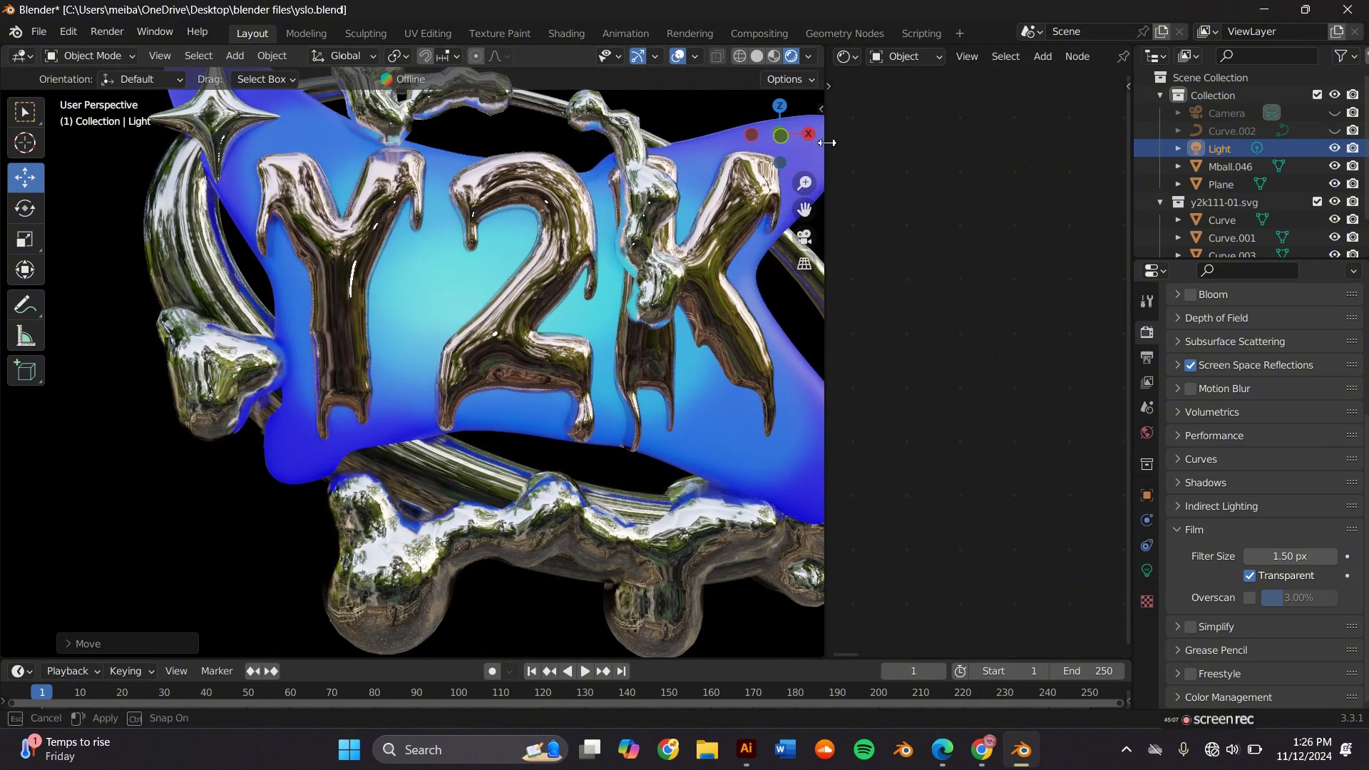
{"action": "left_click_drag", "start_coordinate": [827, 152], "coordinate": [868, 152]}
{"action": "scroll", "coordinate": [744, 234], "scroll_direction": "down", "scroll_amount": 3}
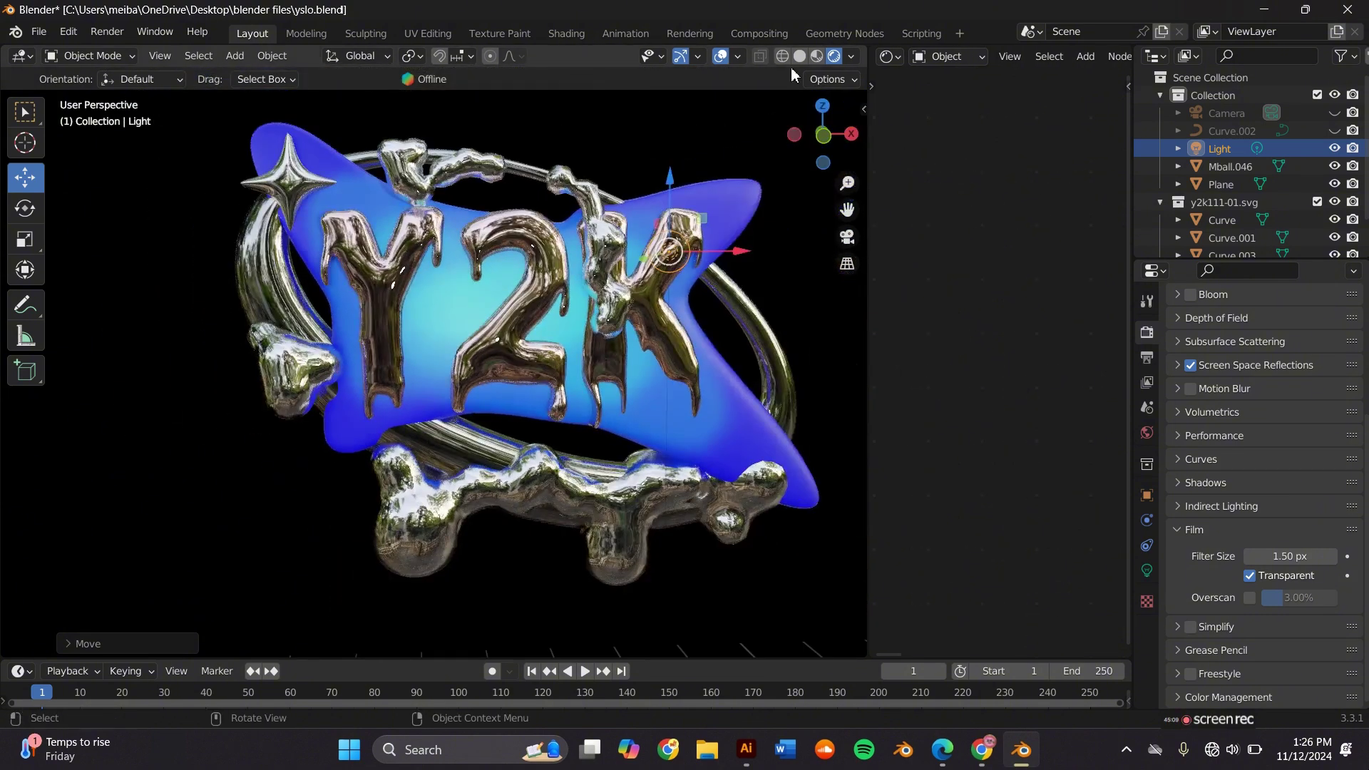
{"action": "left_click", "coordinate": [749, 213]}
{"action": "scroll", "coordinate": [910, 241], "scroll_direction": "up", "scroll_amount": 3}
{"action": "middle_click_drag", "start_coordinate": [1011, 248], "coordinate": [943, 268]}
{"action": "scroll", "coordinate": [944, 258], "scroll_direction": "up", "scroll_amount": 1}
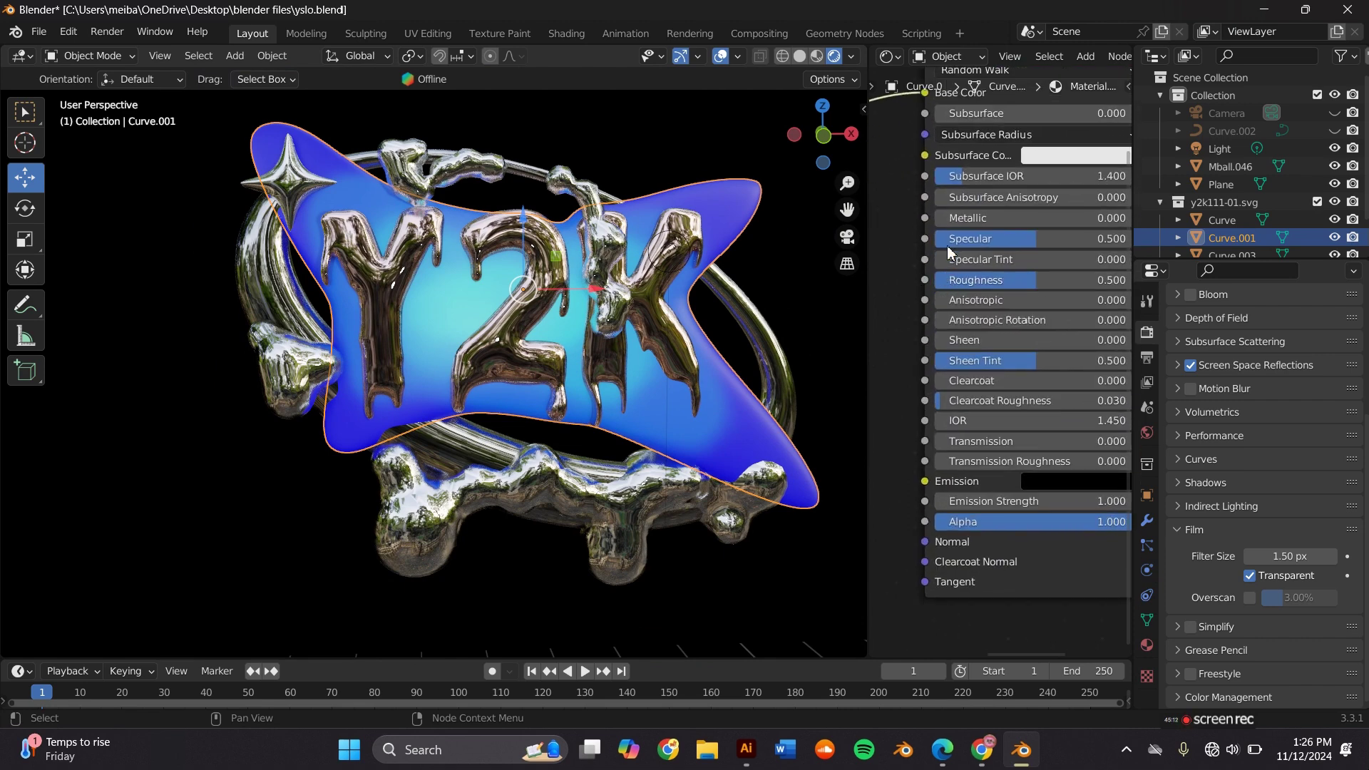
{"action": "mouse_move", "coordinate": [962, 216]}
{"action": "left_mouse_down"}
{"action": "mouse_move", "coordinate": [1161, 215]}
{"action": "mouse_move", "coordinate": [1126, 217]}
{"action": "left_mouse_up"}
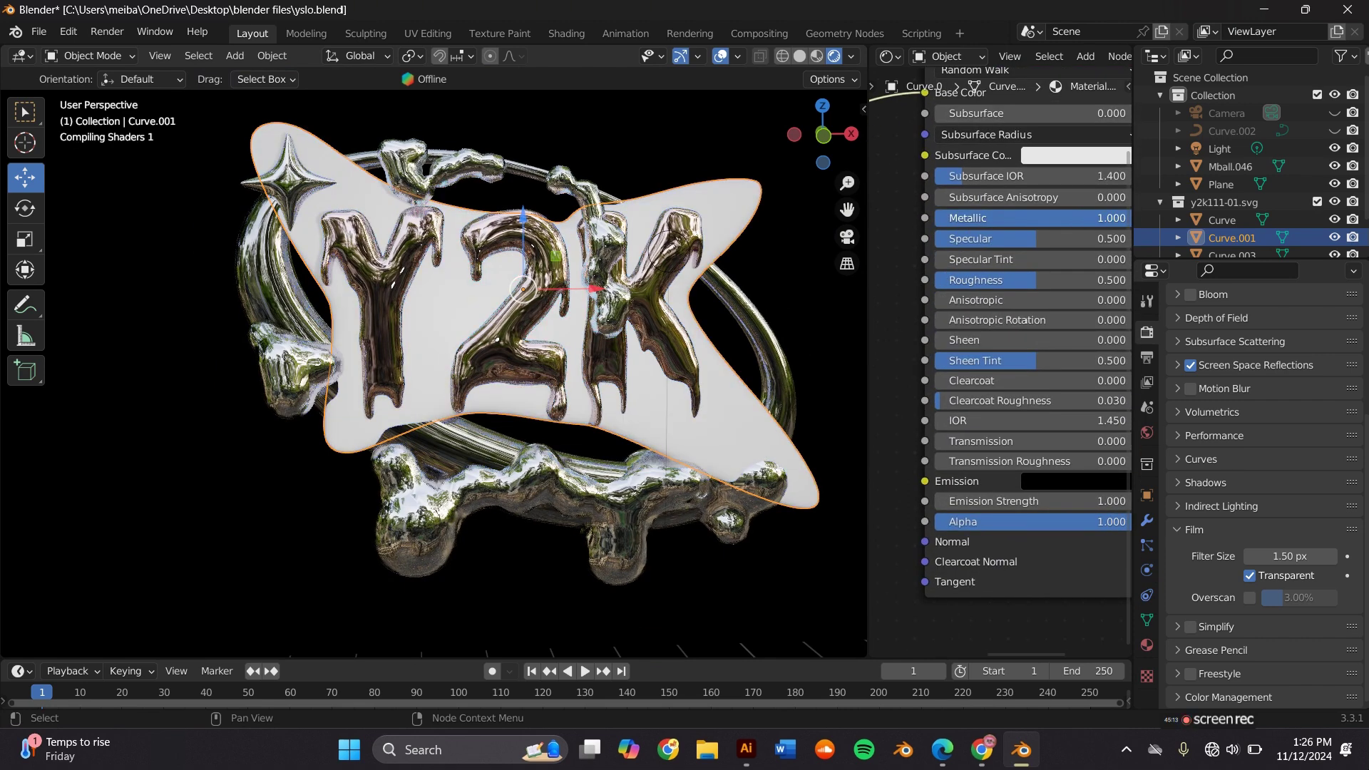
{"action": "left_click_drag", "start_coordinate": [1032, 282], "coordinate": [935, 280]}
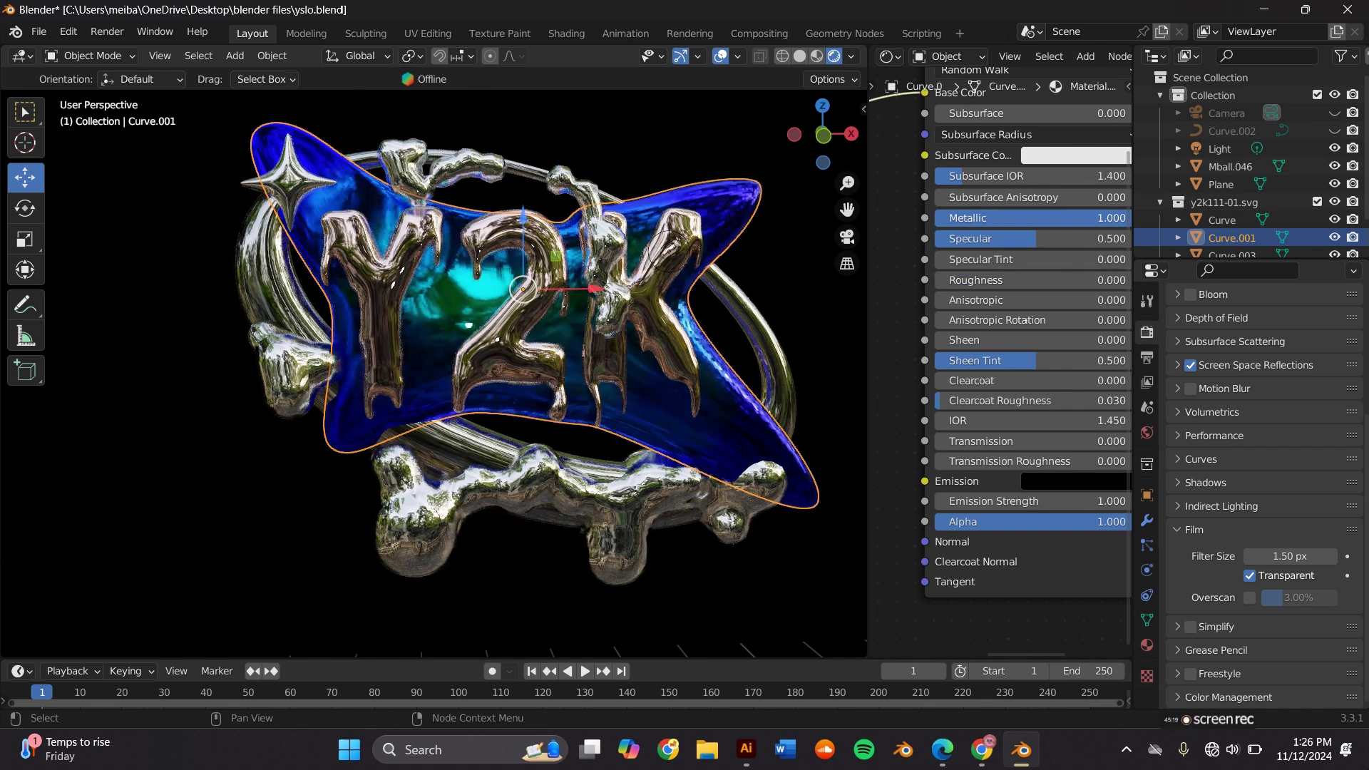
Lower the backing plate material's Metallic to 0.004 and examine the glossy surface around the letters up close.
{"action": "left_click_drag", "start_coordinate": [1126, 219], "coordinate": [936, 218]}
{"action": "scroll", "coordinate": [717, 248], "scroll_direction": "up", "scroll_amount": 5}
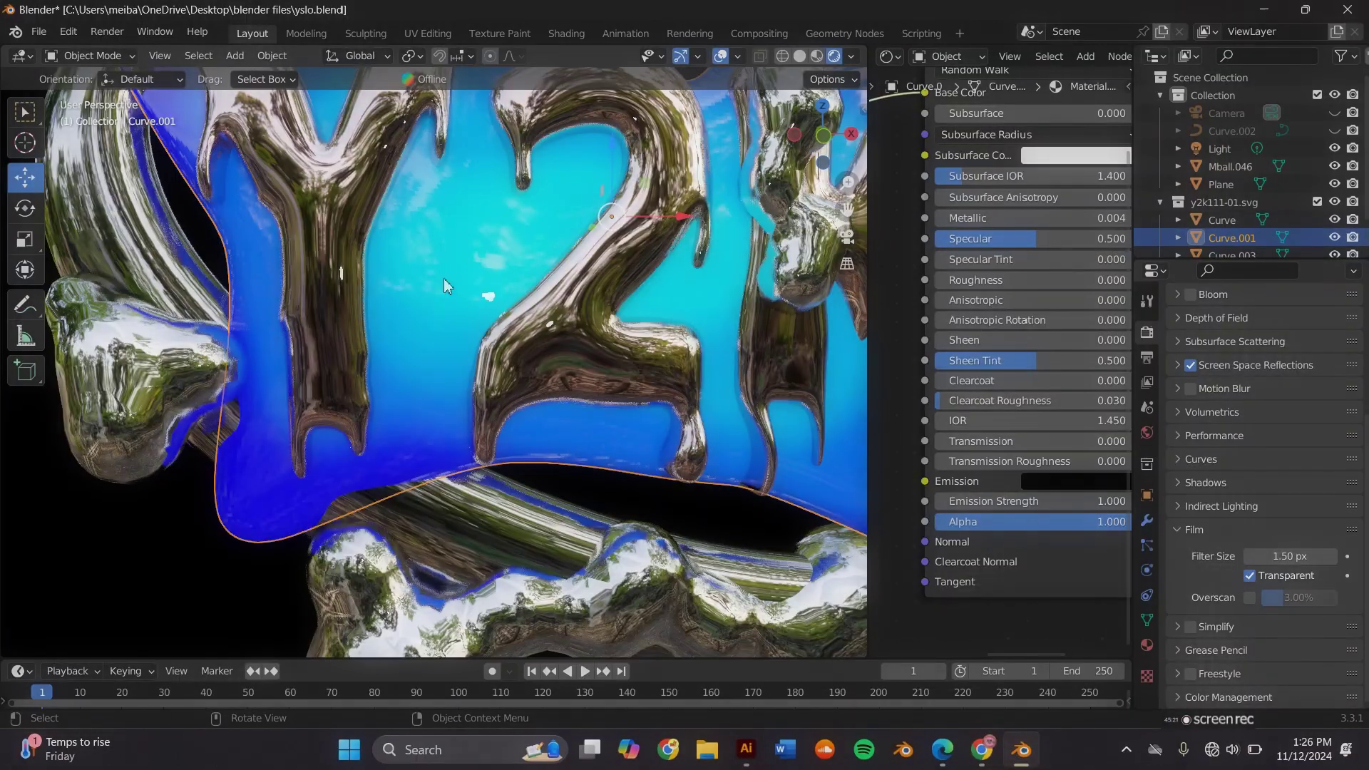